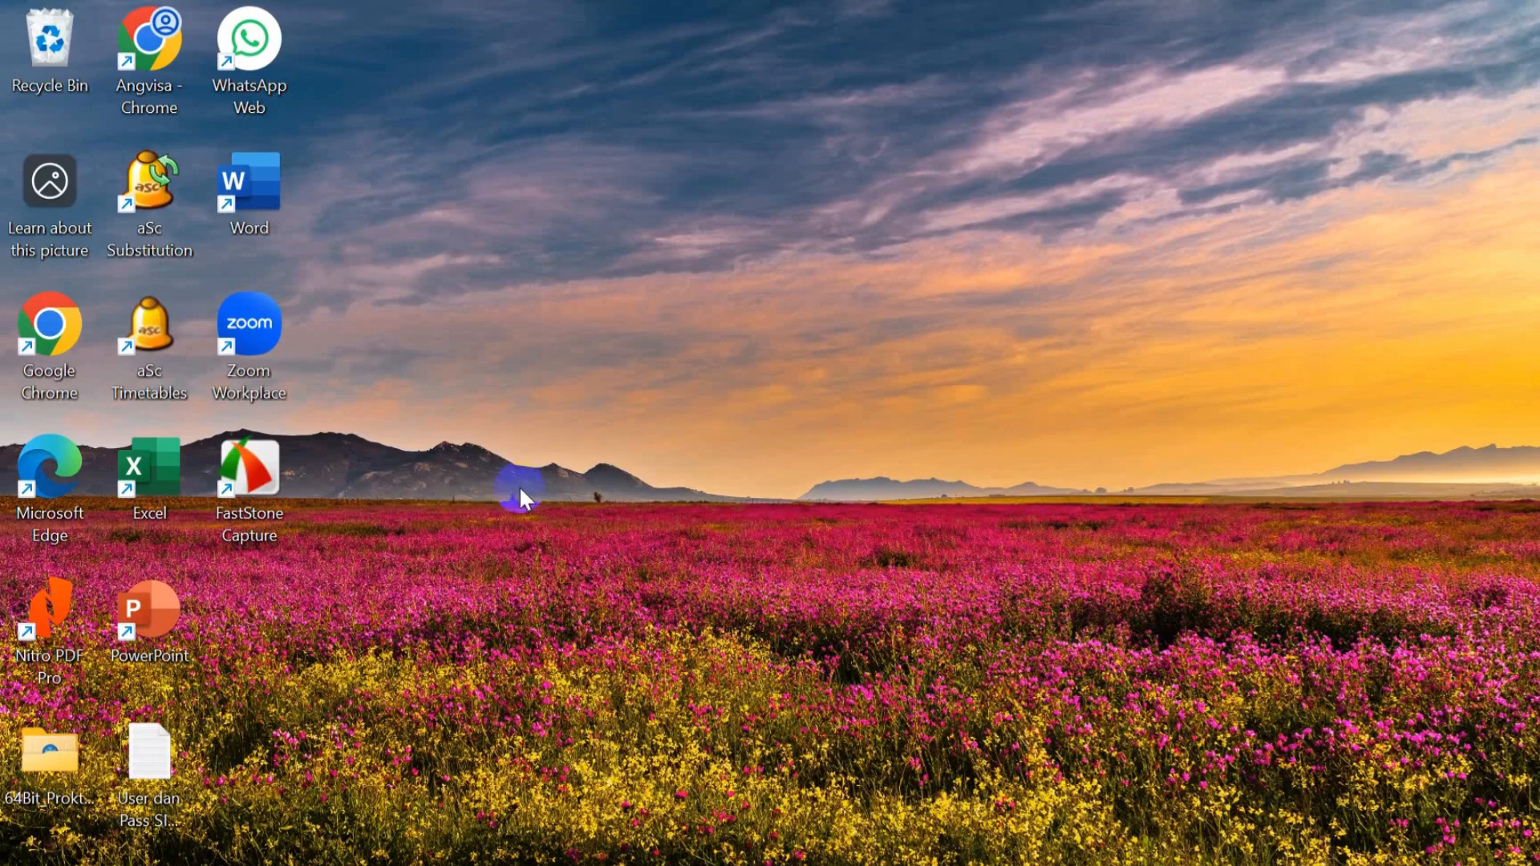
# - Launch Chrome with the default profile and go to cabdisdikwilkukarspmb.com
pyautogui.doubleClick(46, 378)
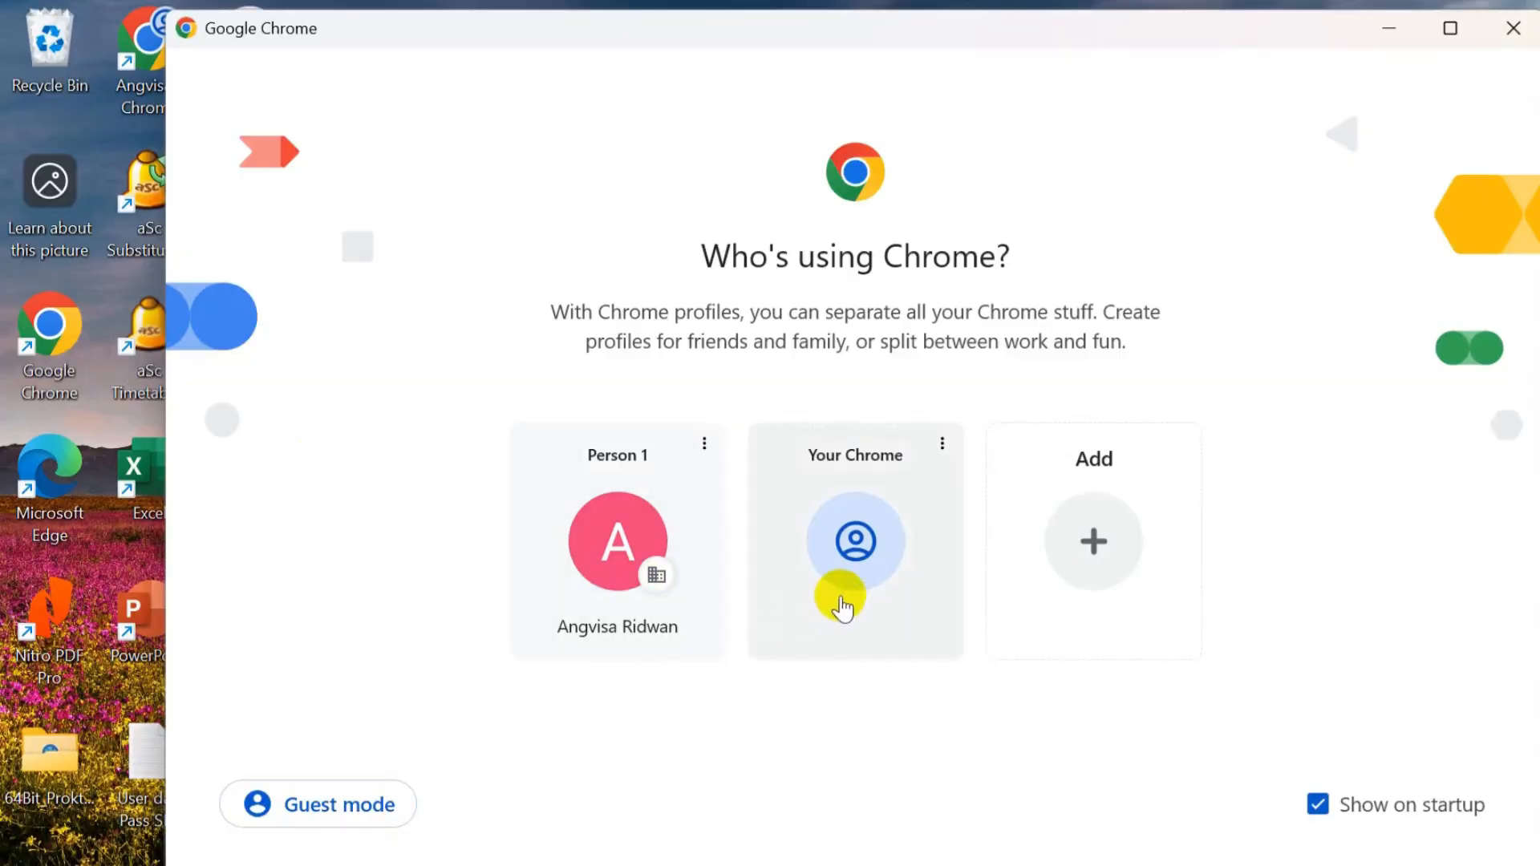
pyautogui.click(842, 608)
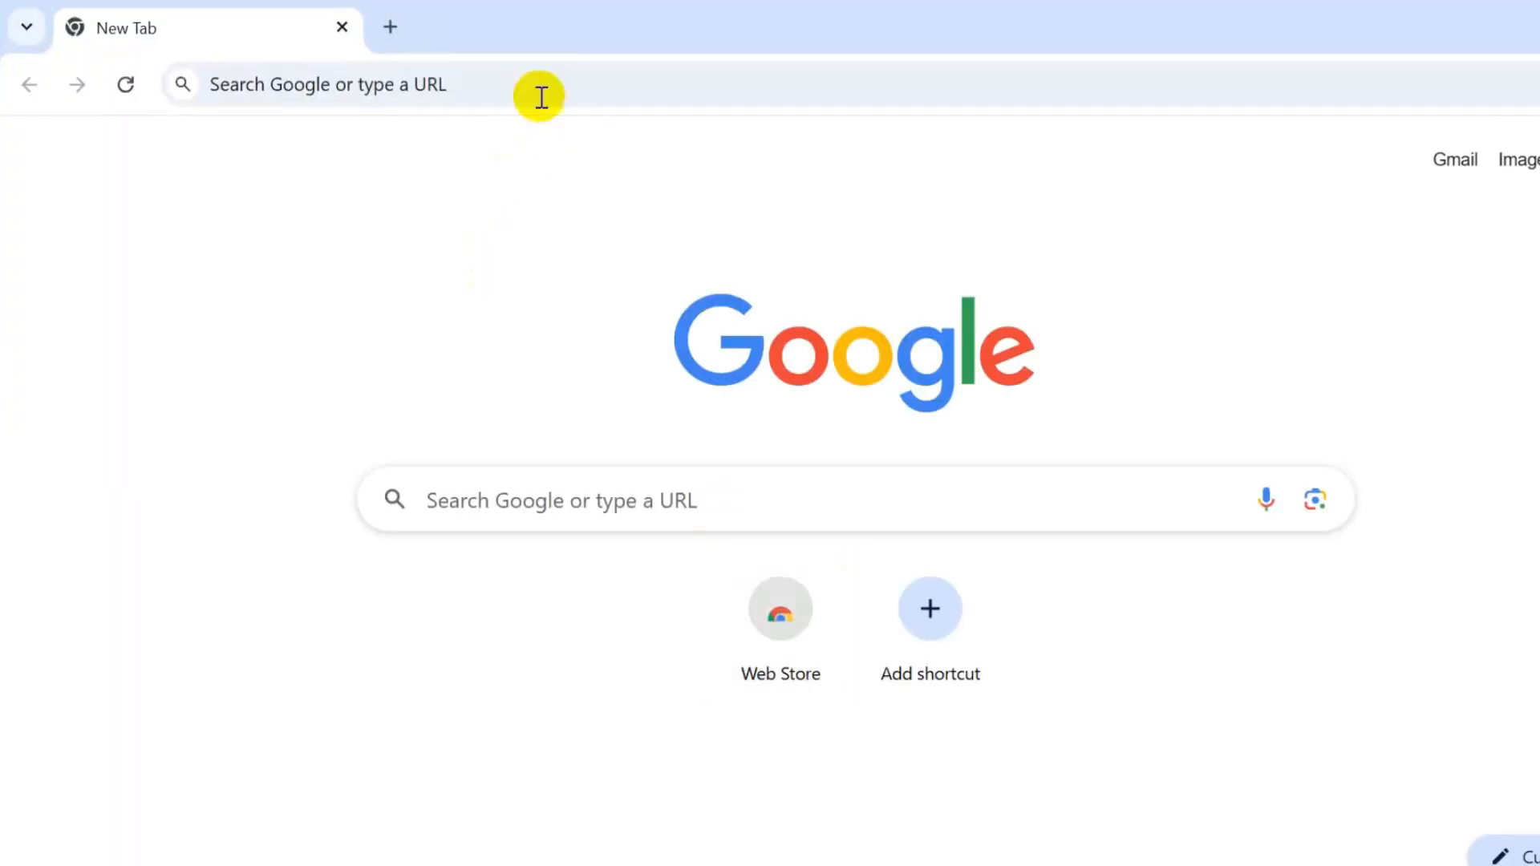
pyautogui.click(539, 88)
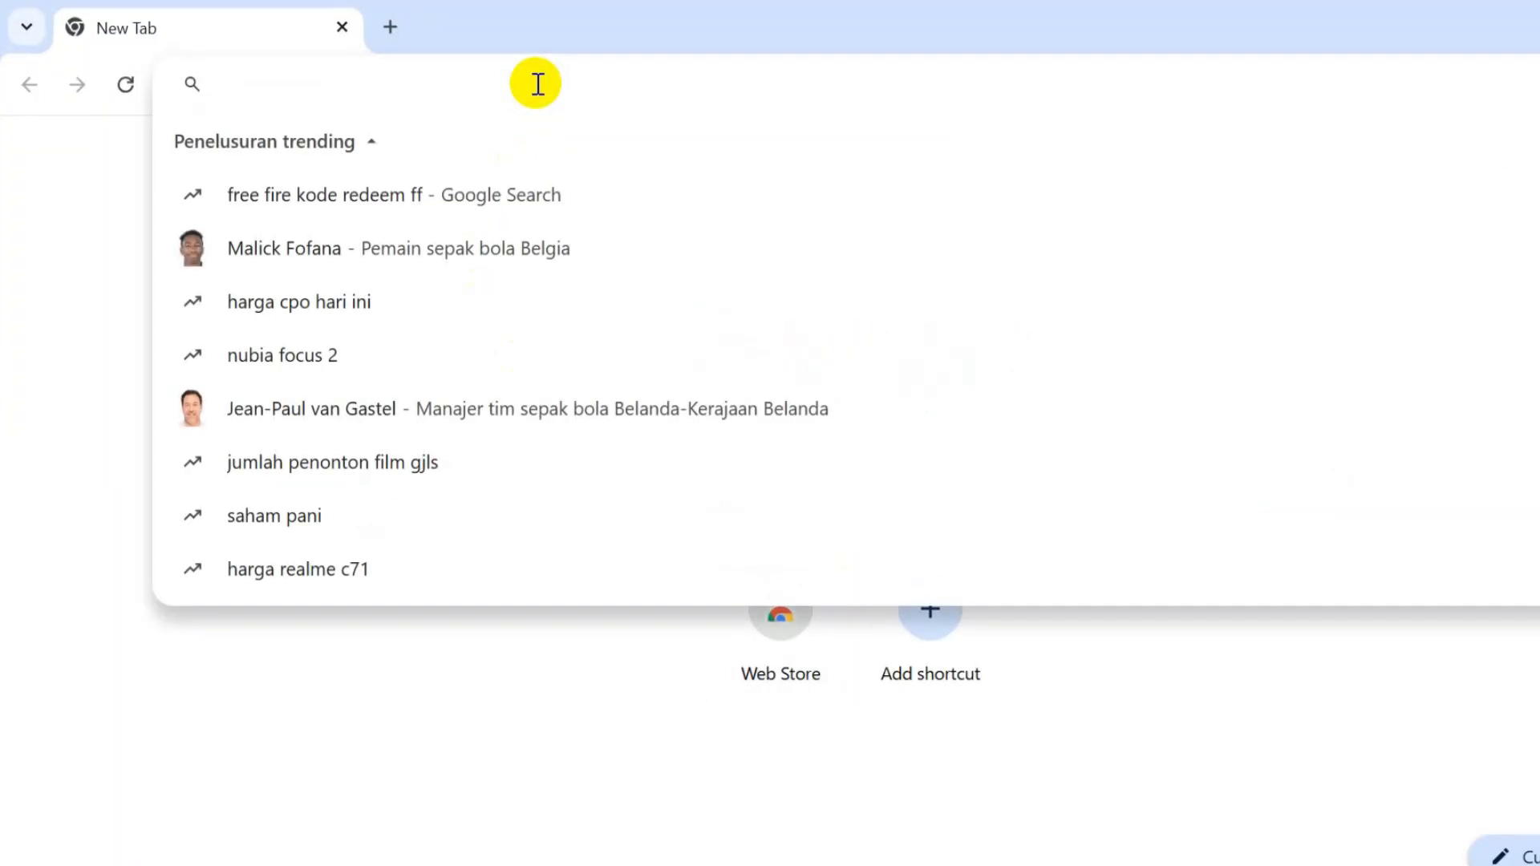
pyautogui.write('cabdi')
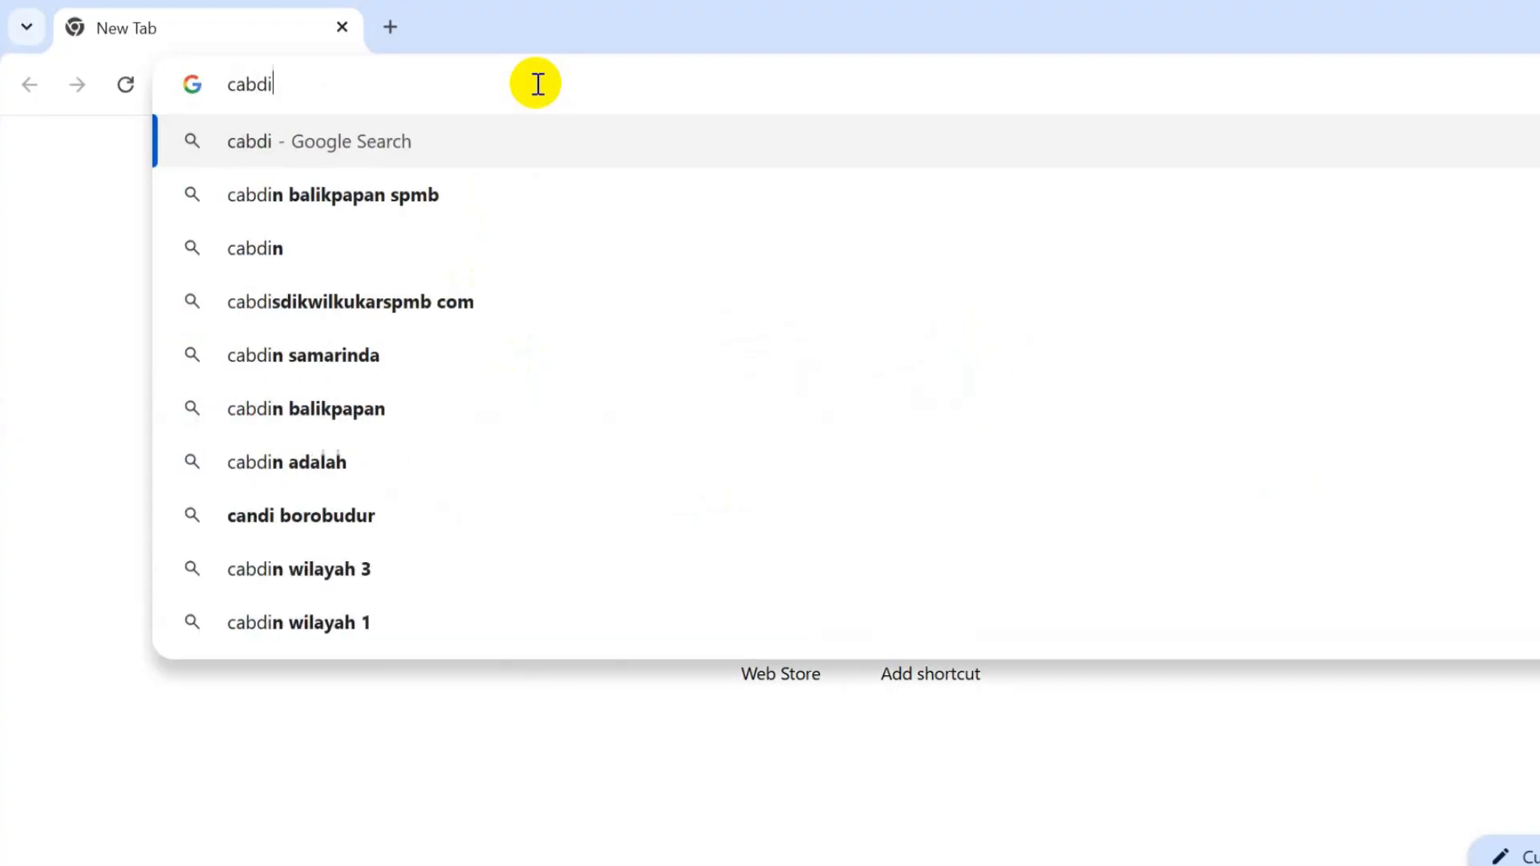
pyautogui.write('s')
pyautogui.press('BackSpace')
pyautogui.write('d')
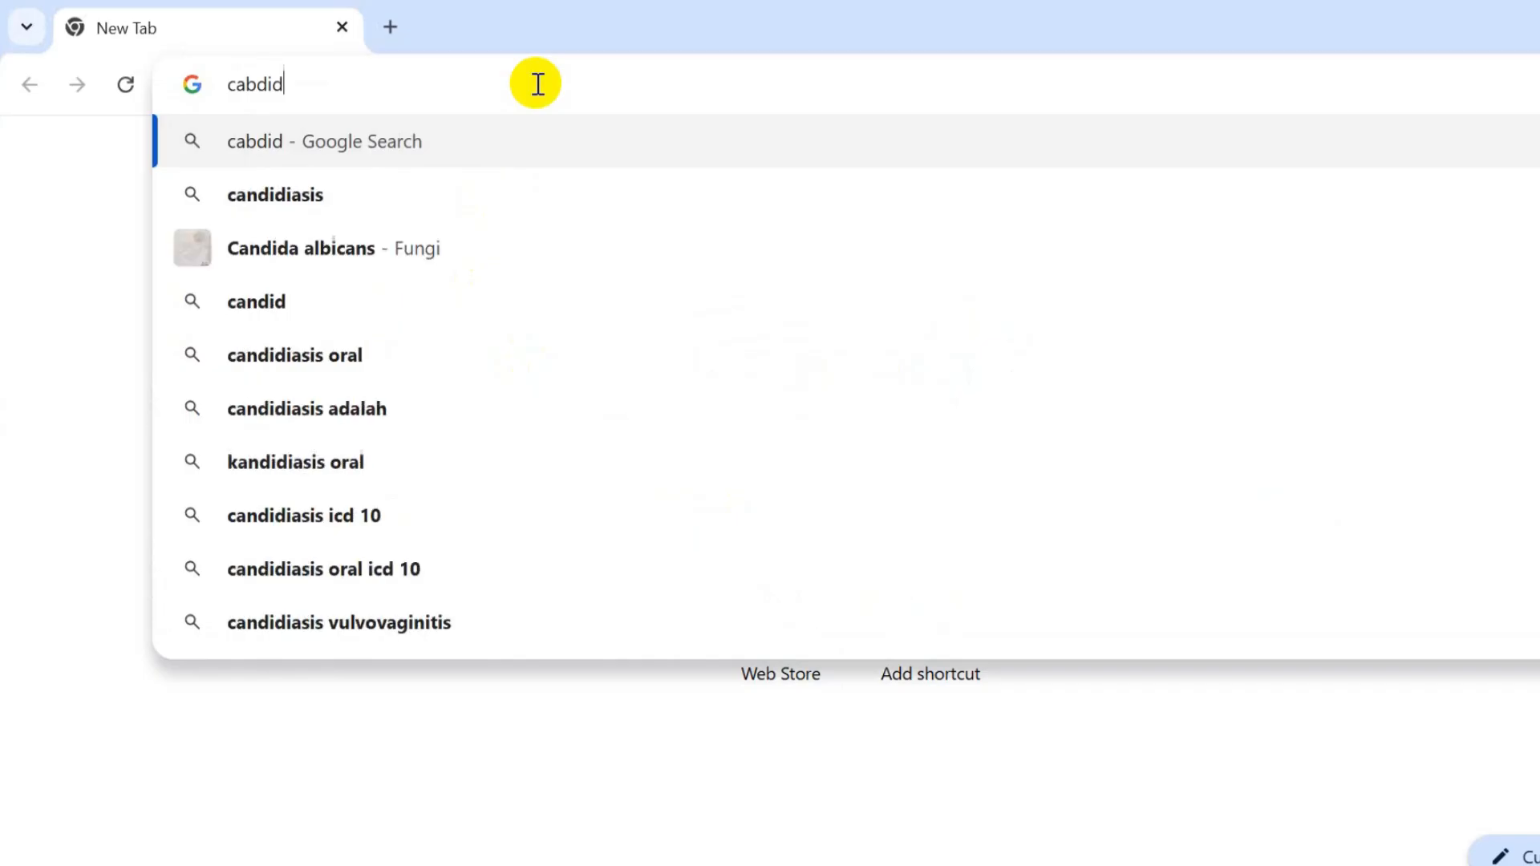
pyautogui.press('BackSpace')
pyautogui.write('sdik')
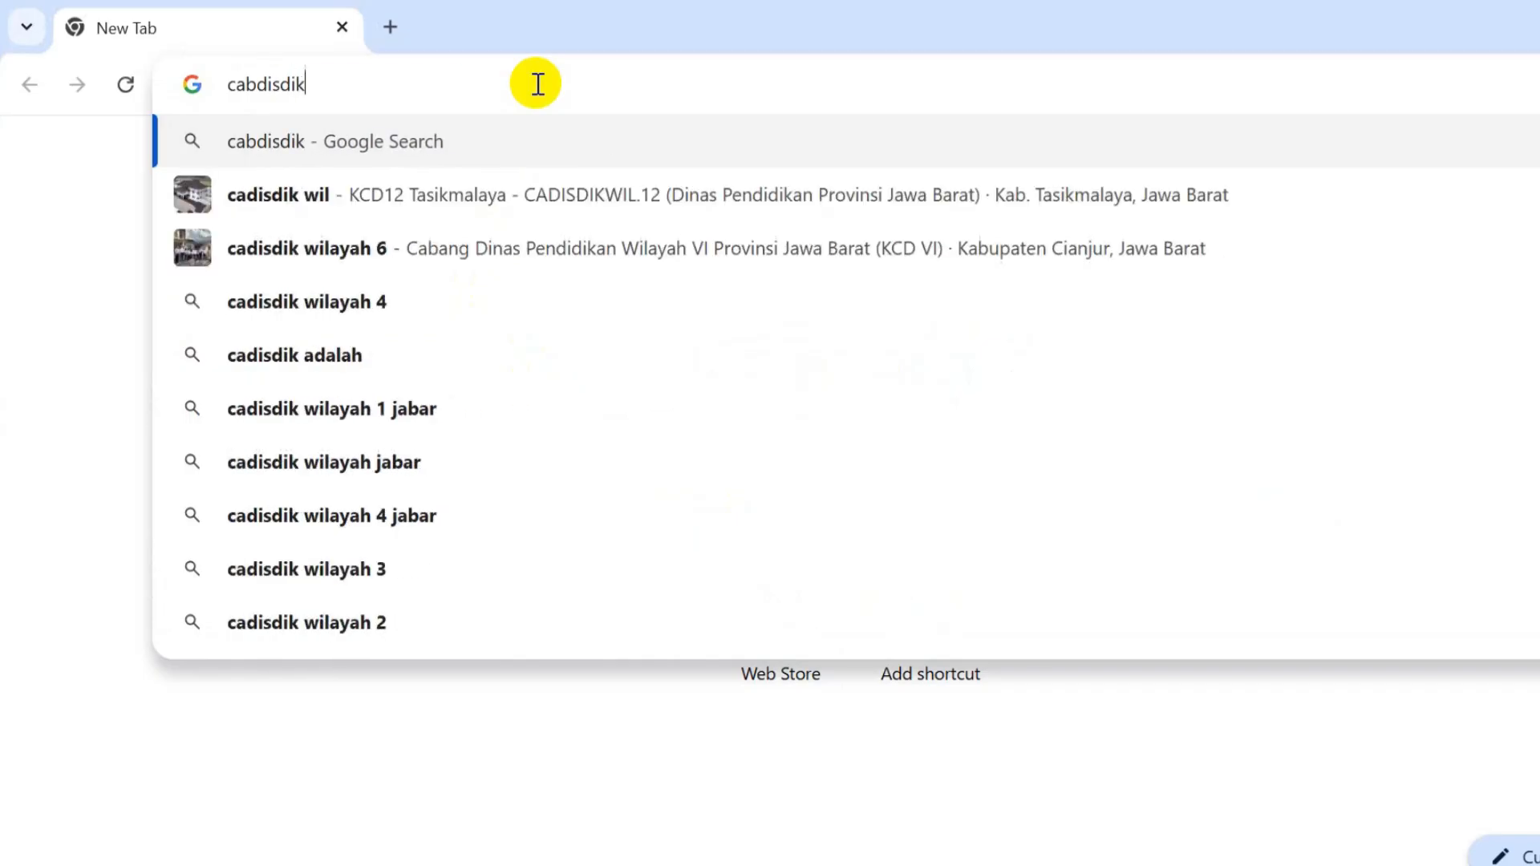
pyautogui.write('wi')
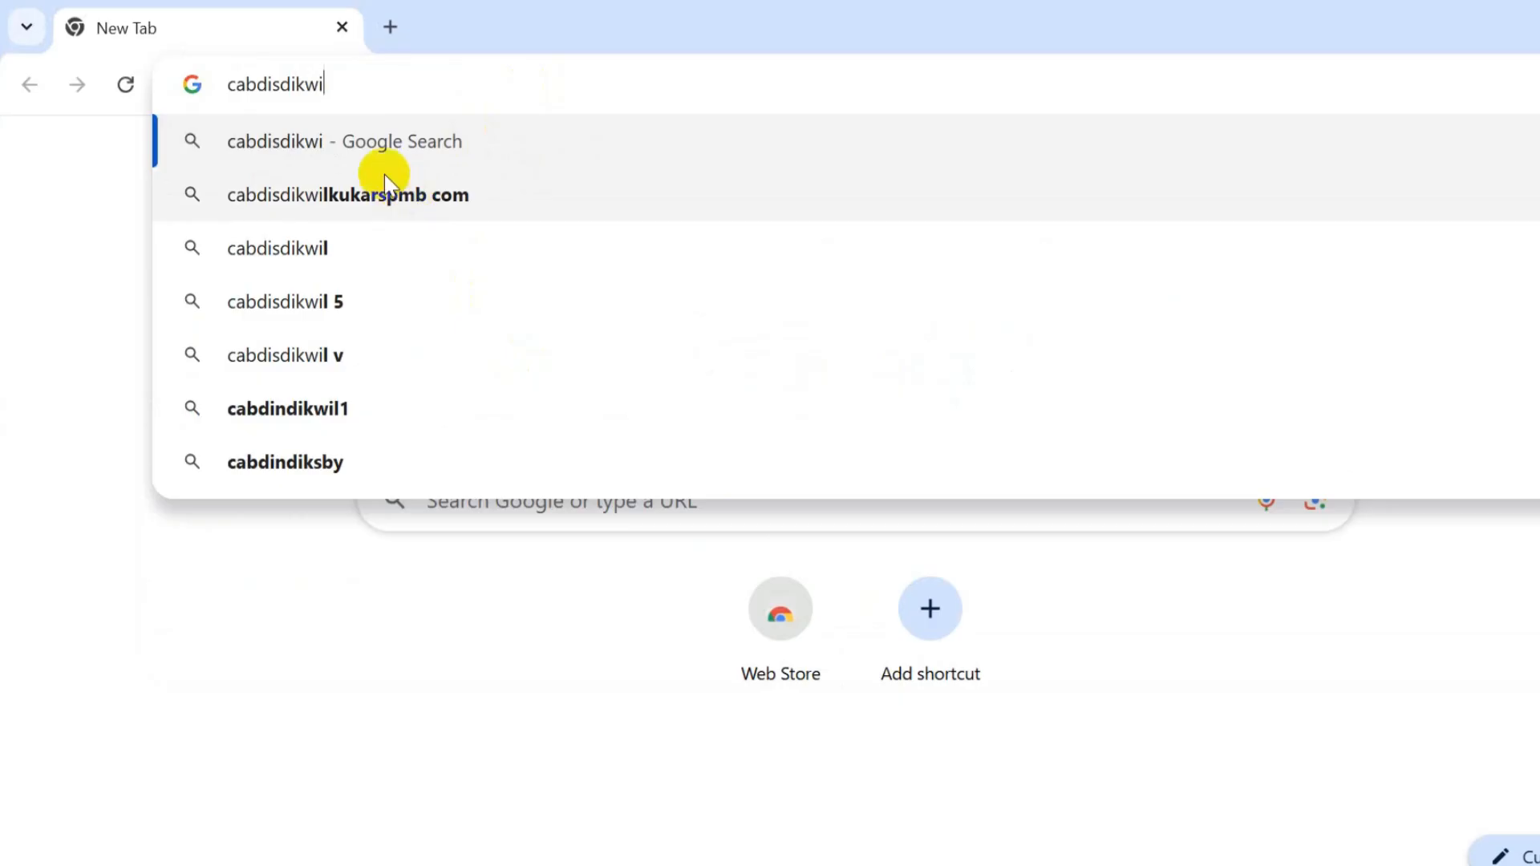
pyautogui.write('lkukarspmb.')
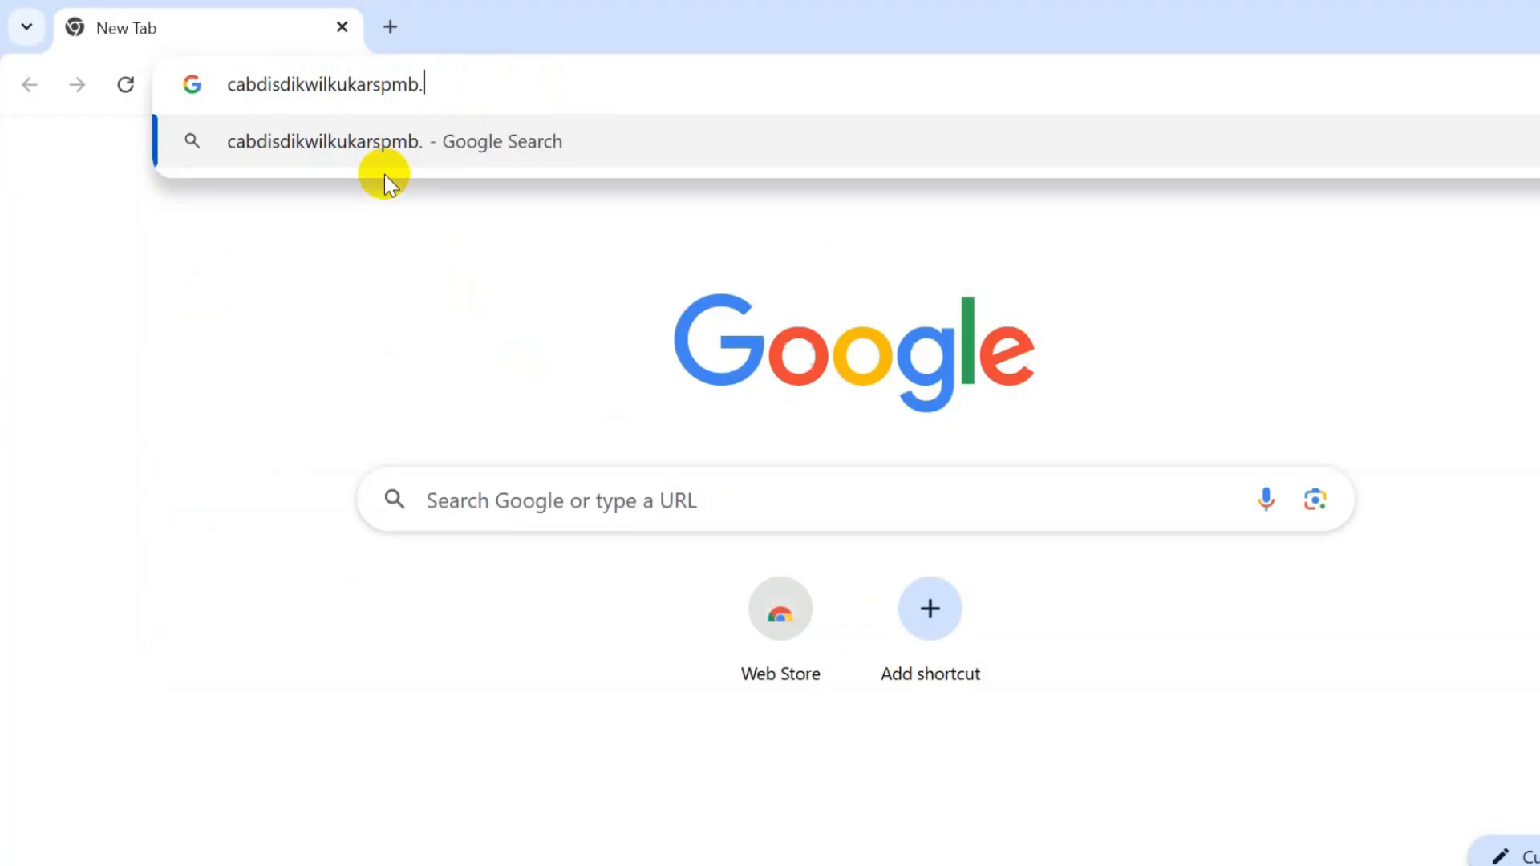
pyautogui.write('com')
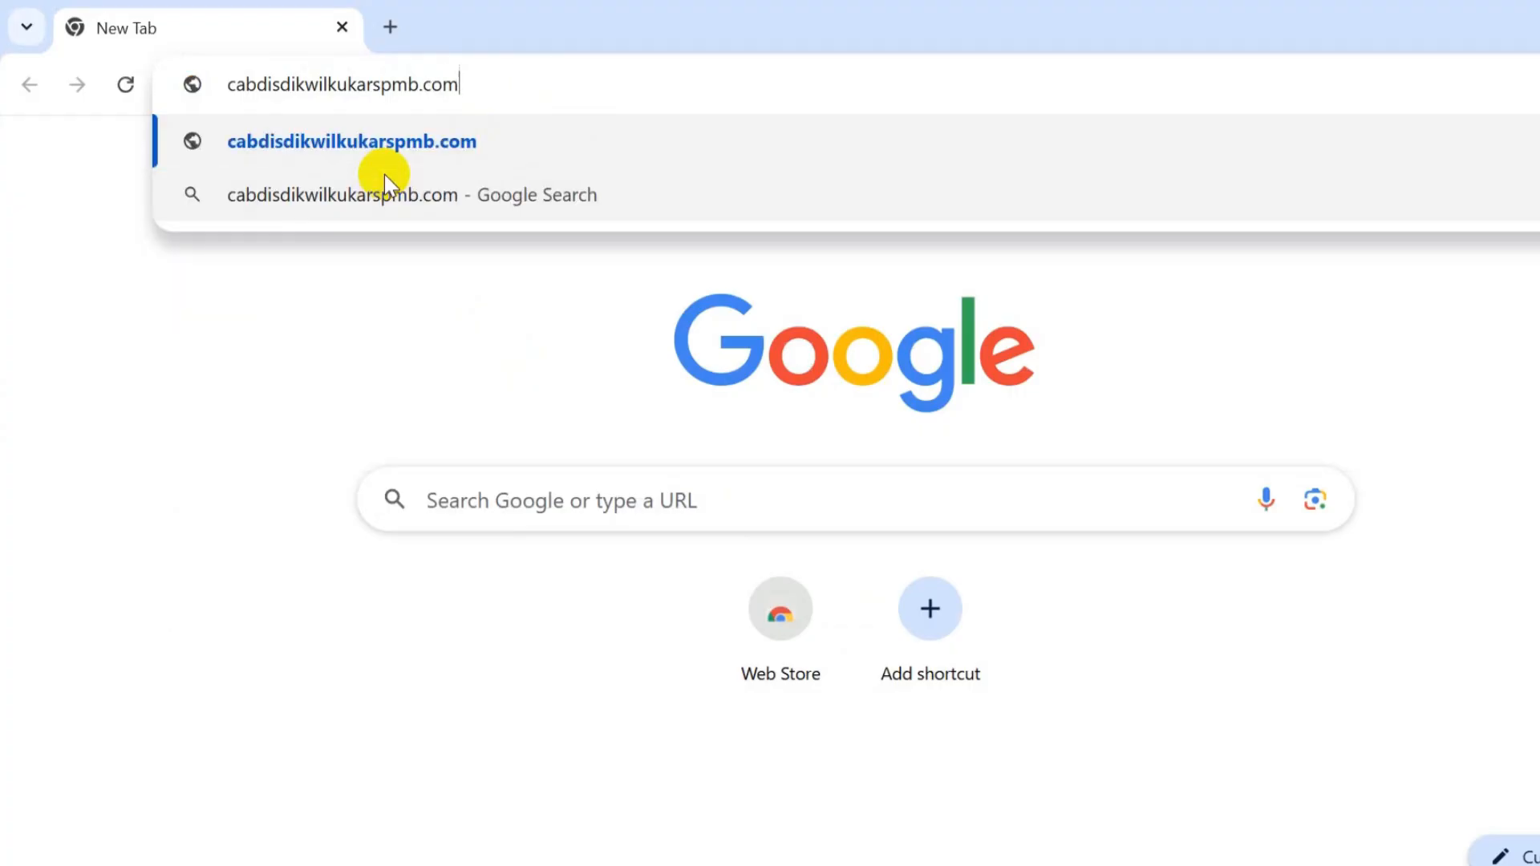
pyautogui.press('Return')
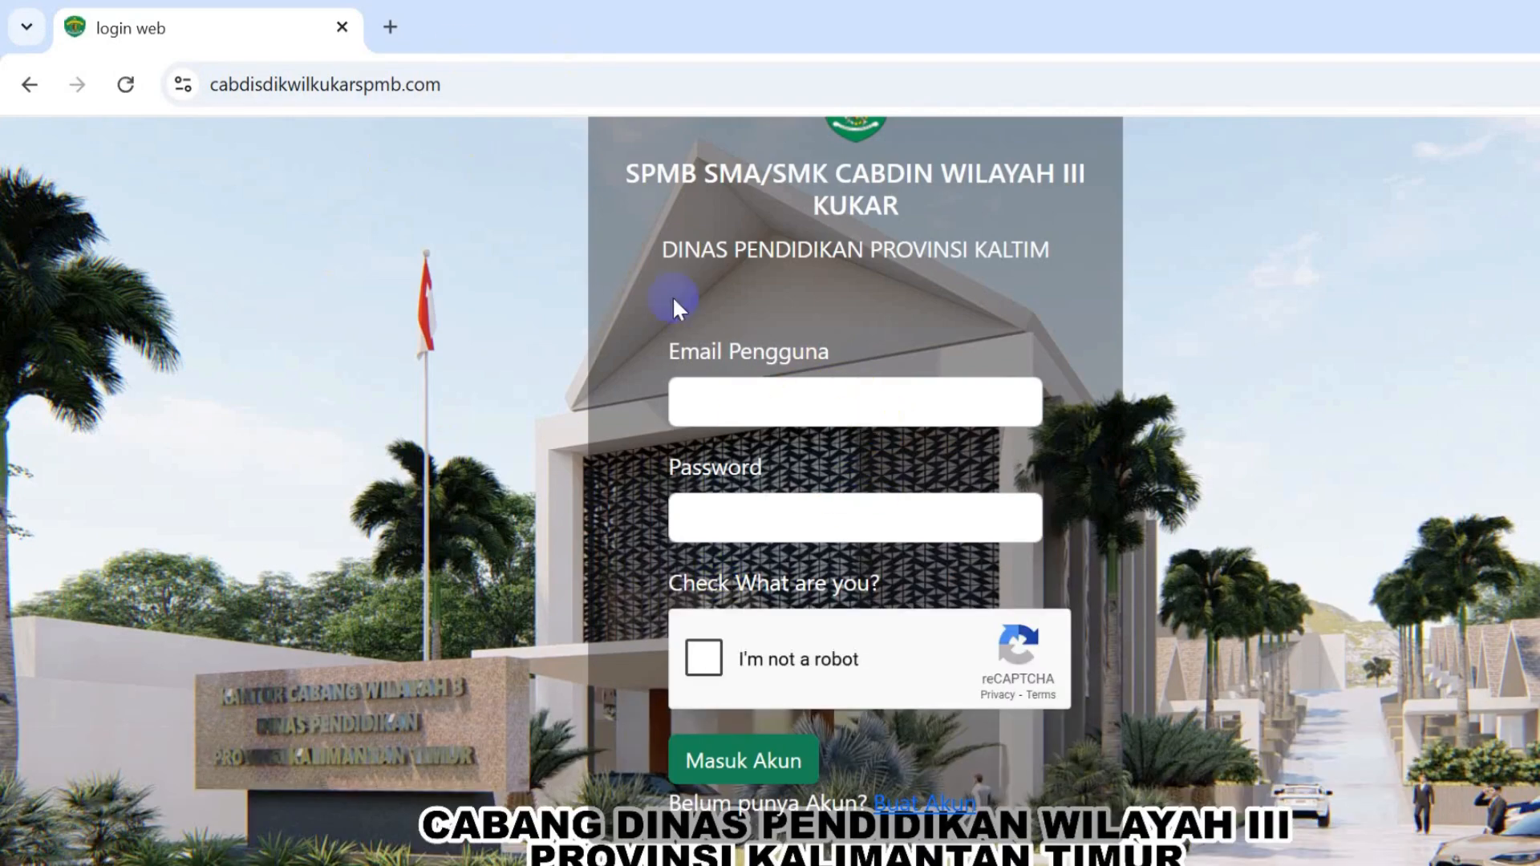
# - Leave the login form and switch to the Buat Akun registration form
pyautogui.click(845, 413)
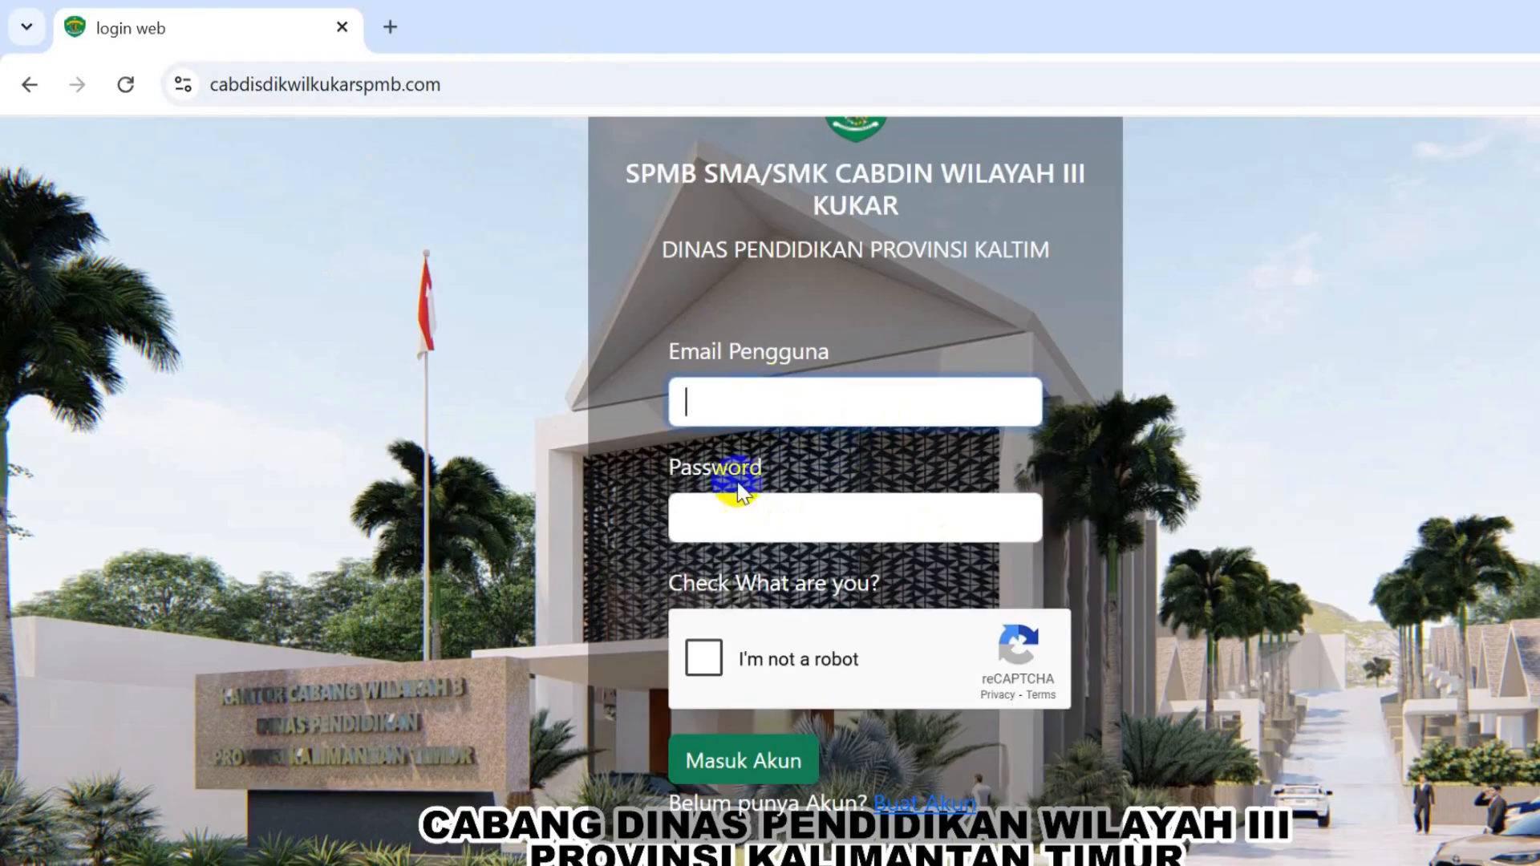
pyautogui.click(735, 513)
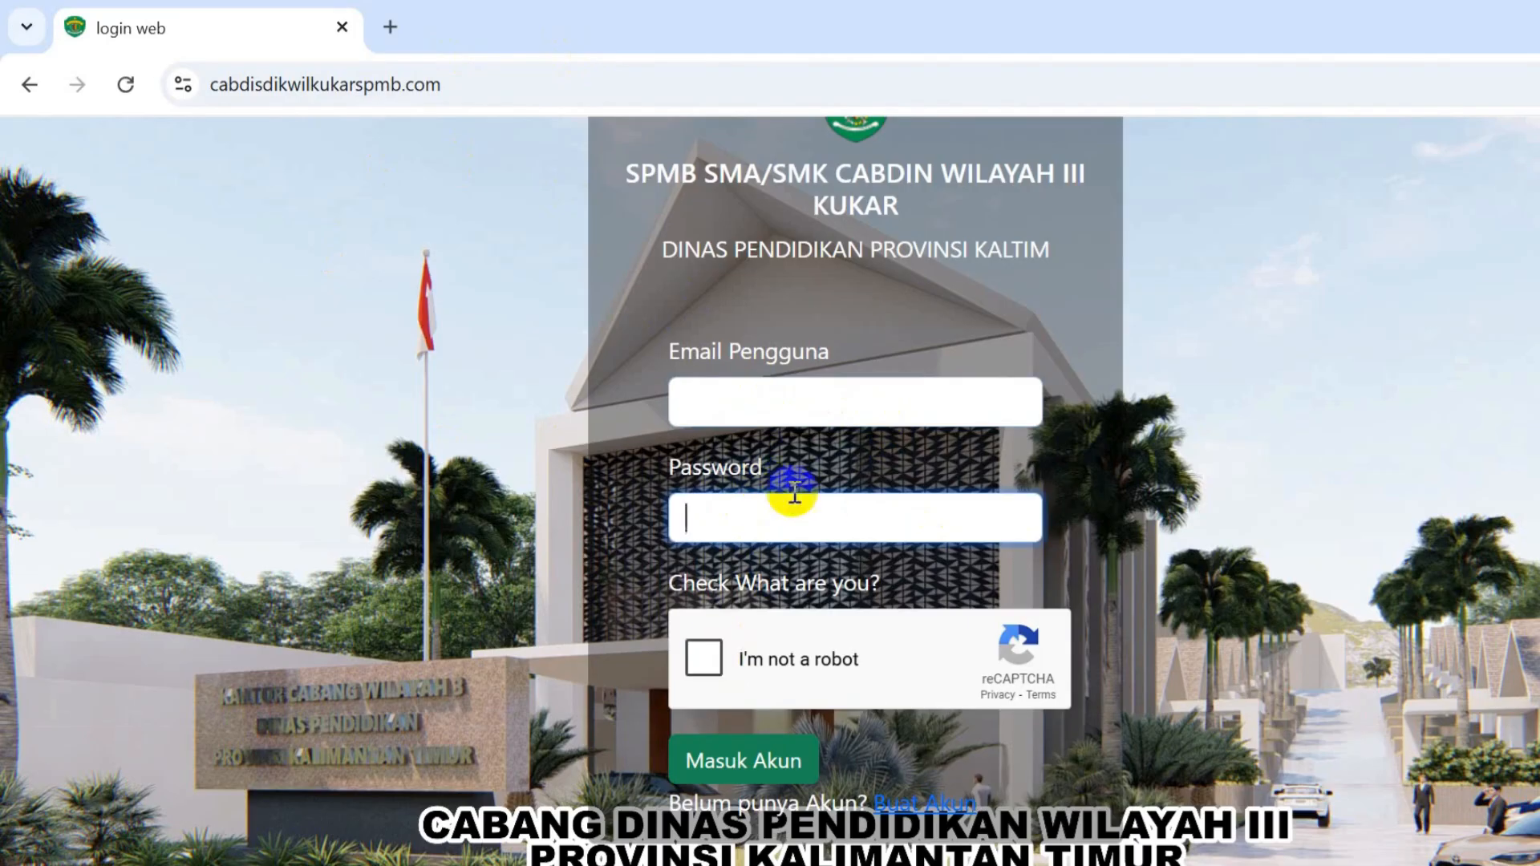
pyautogui.click(902, 812)
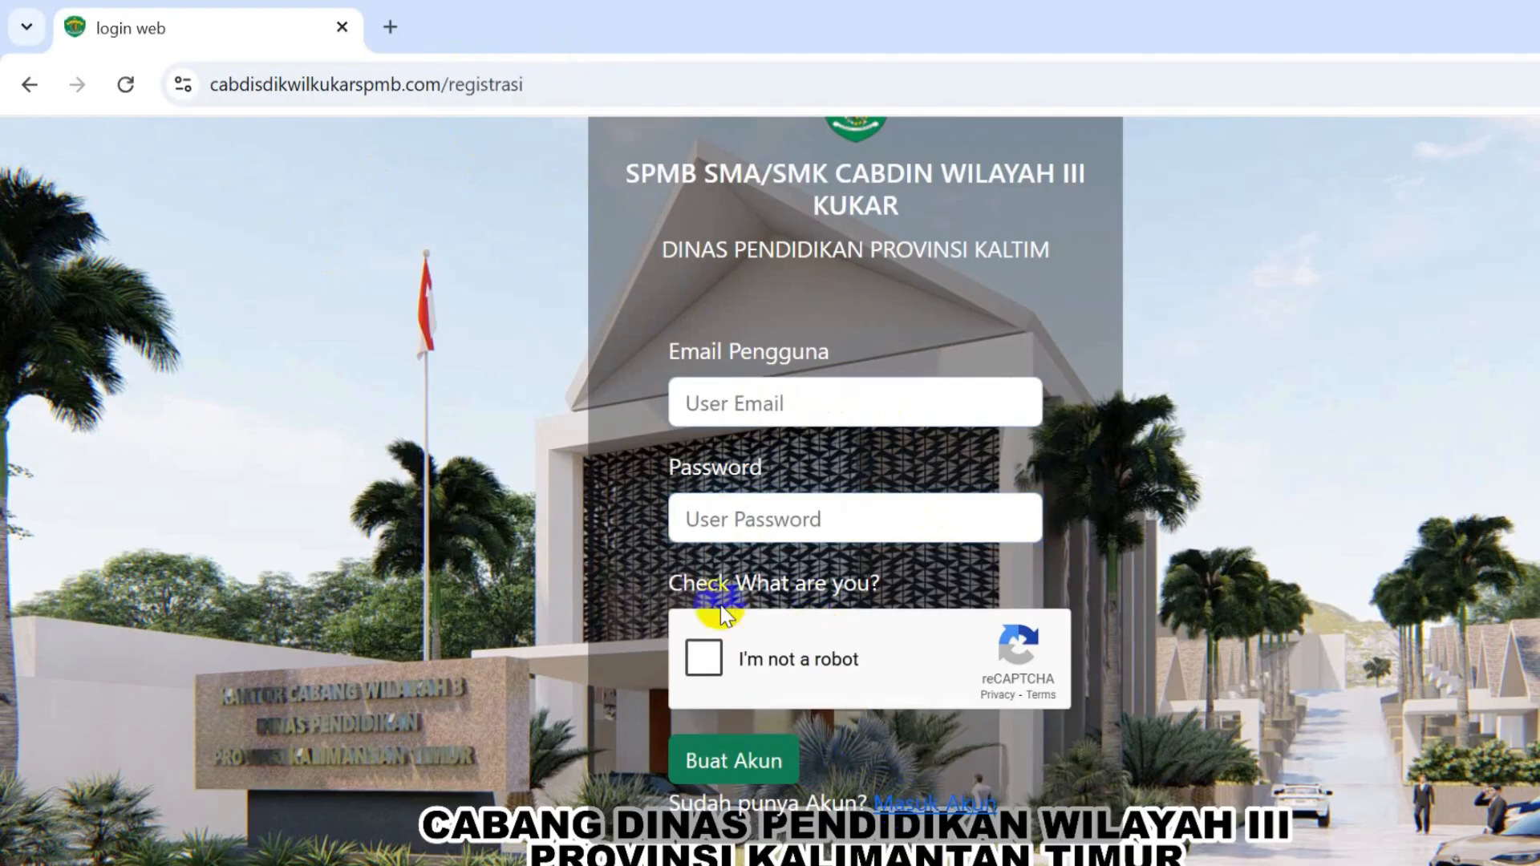
# - Register a new account with the applicant's e-mail and a password, passing the reCAPTCHA check
pyautogui.click(740, 415)
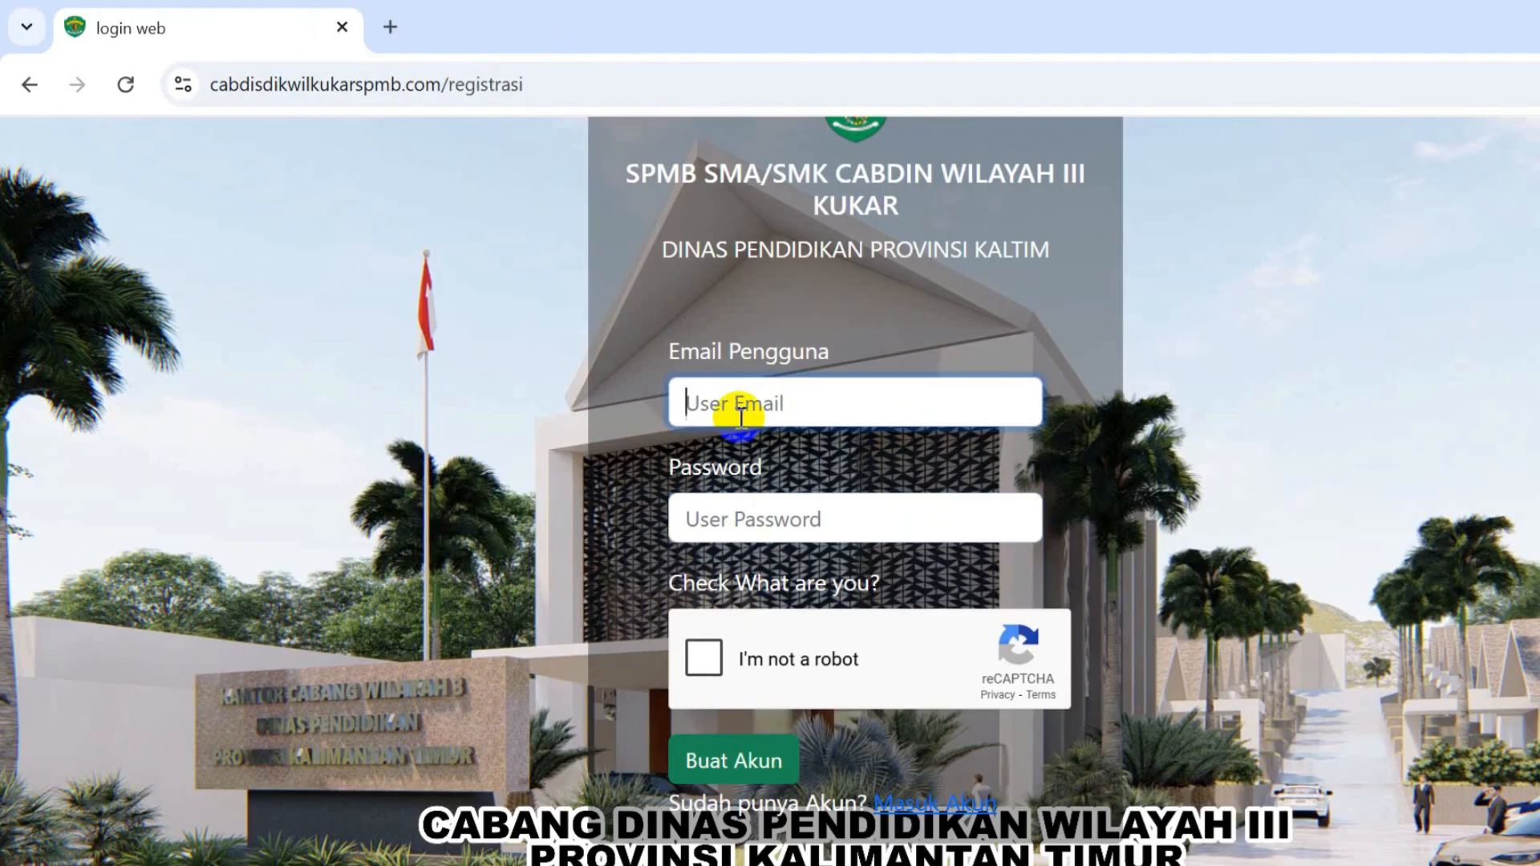
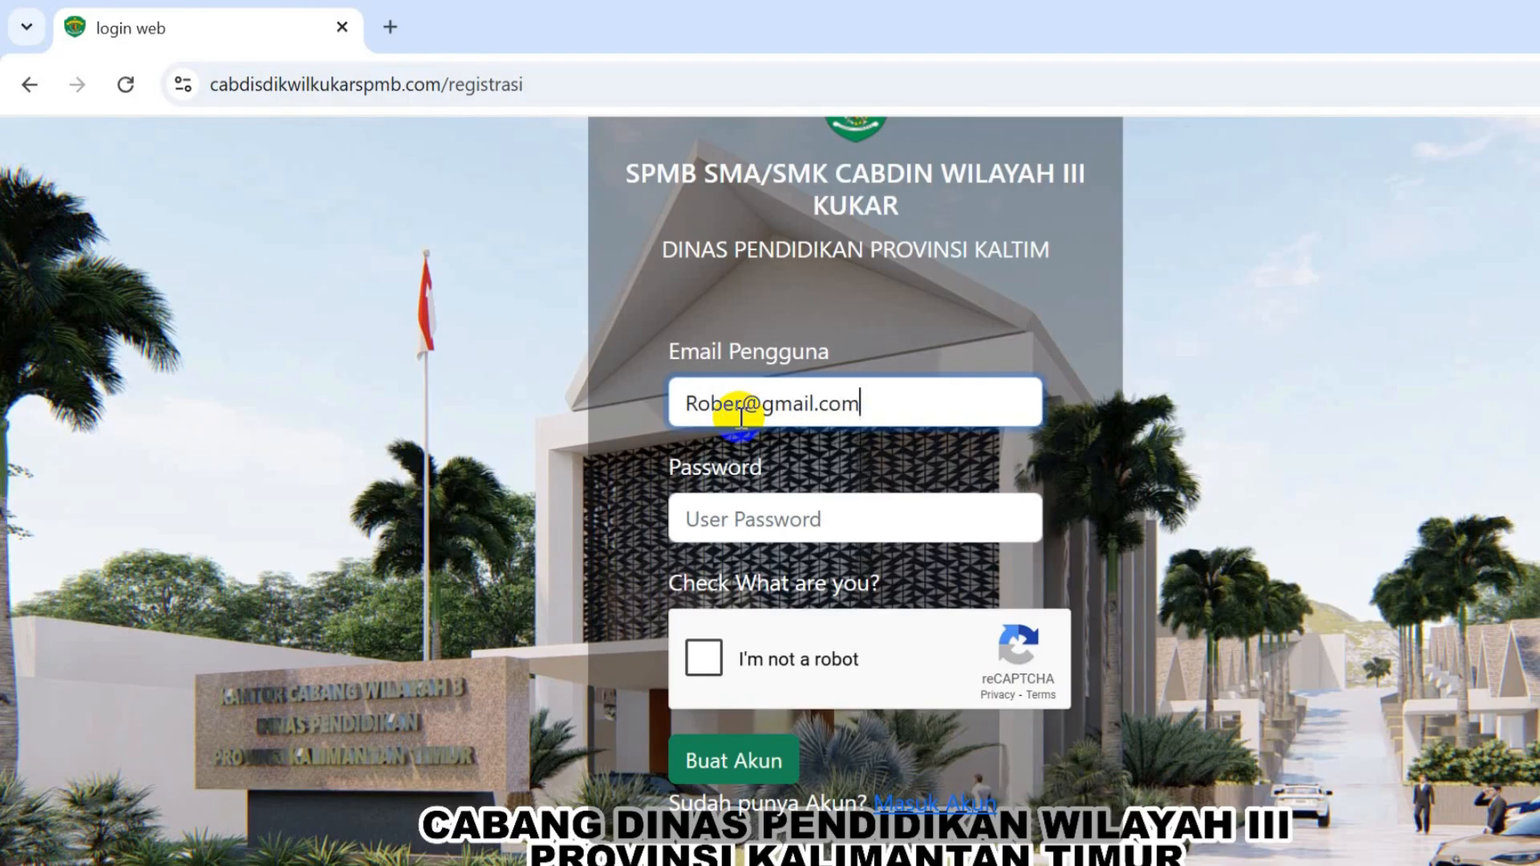
pyautogui.click(744, 405)
pyautogui.write('t')
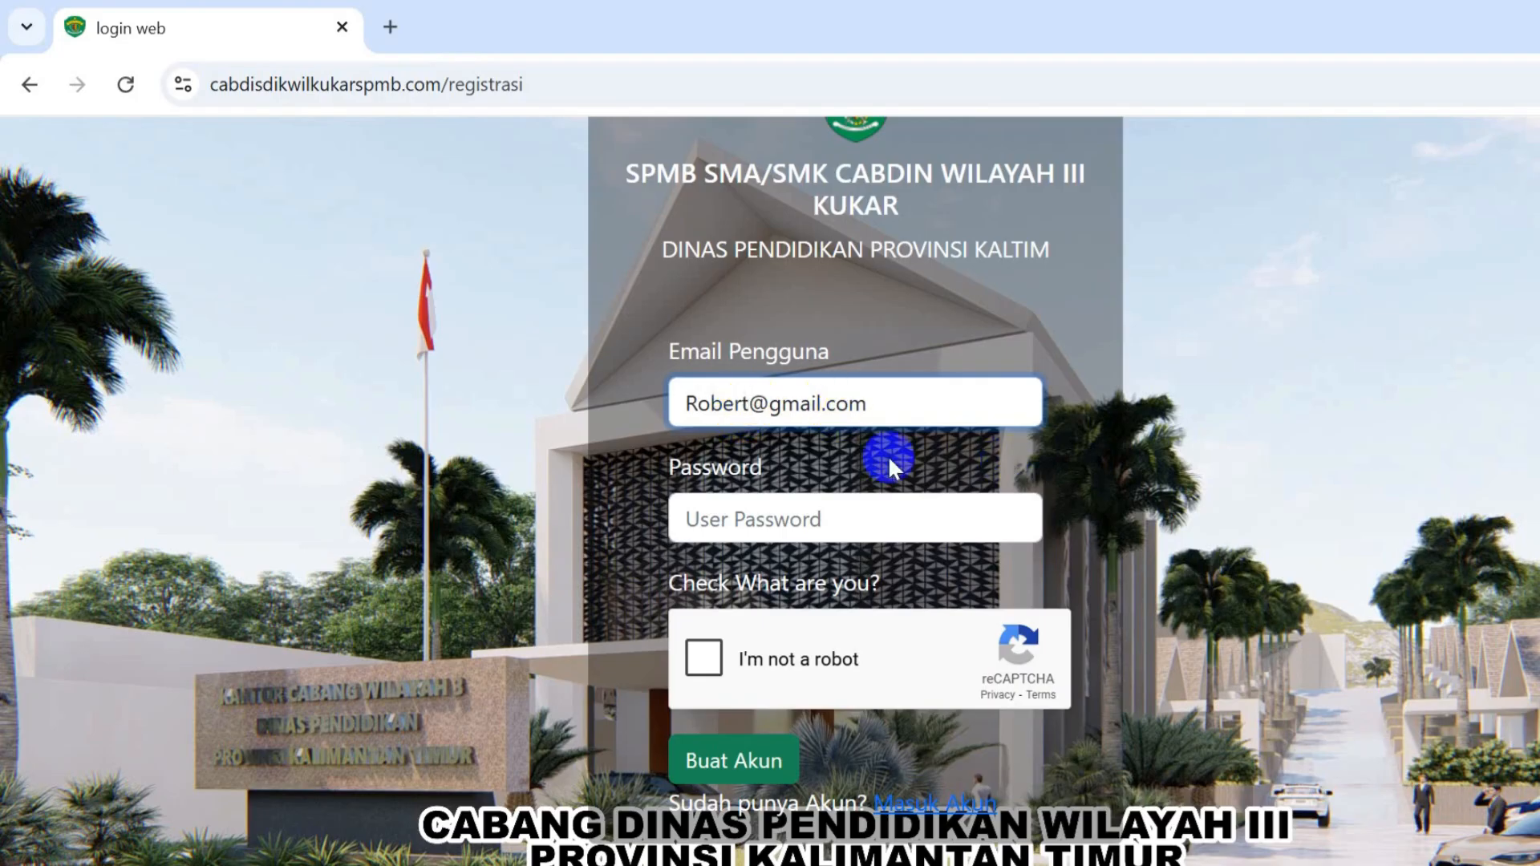
pyautogui.click(856, 502)
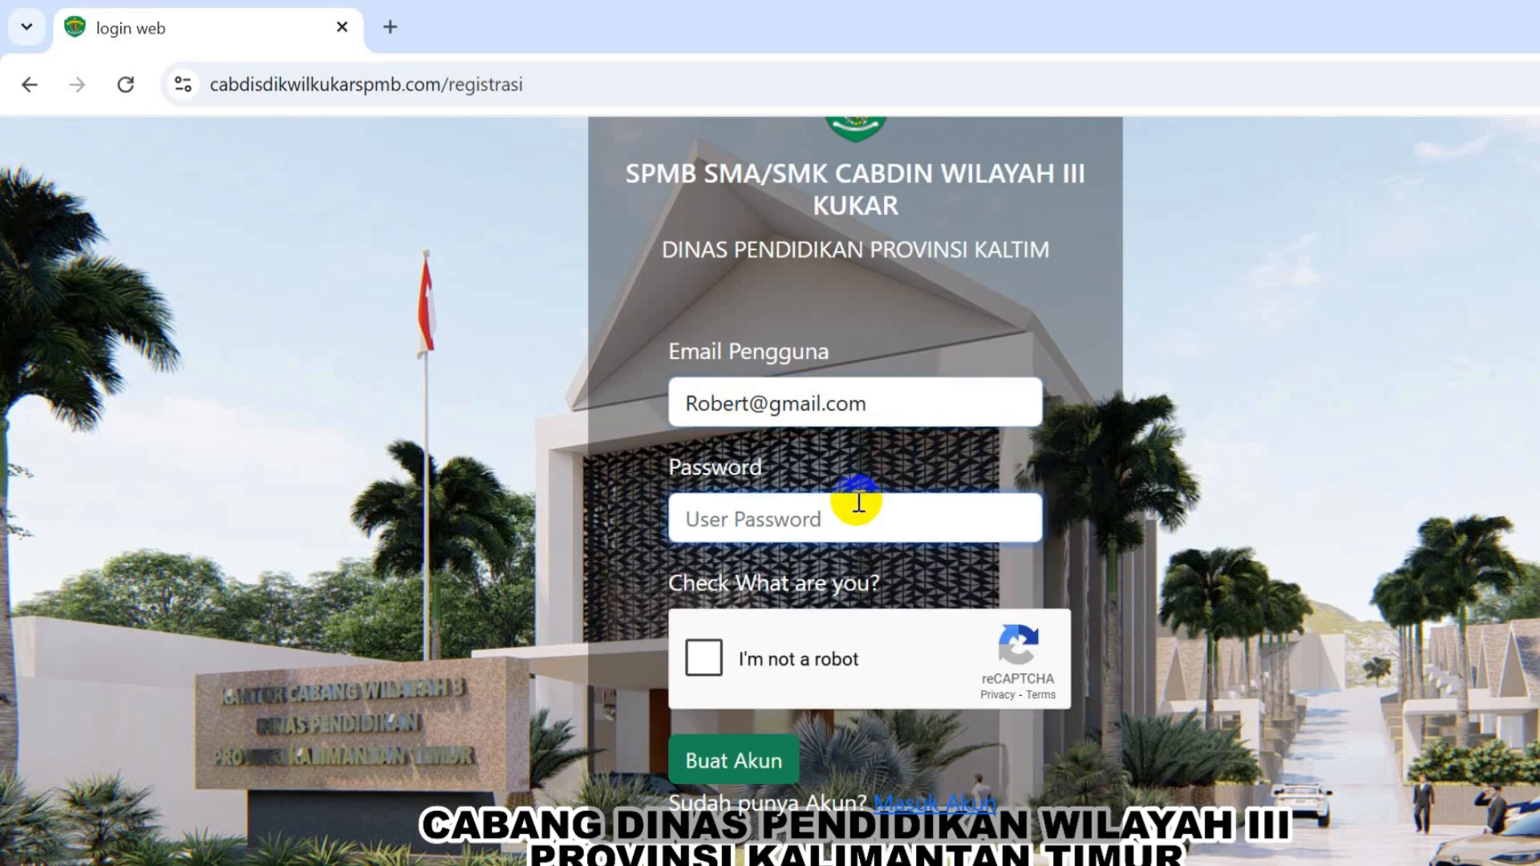
pyautogui.write('••••••')
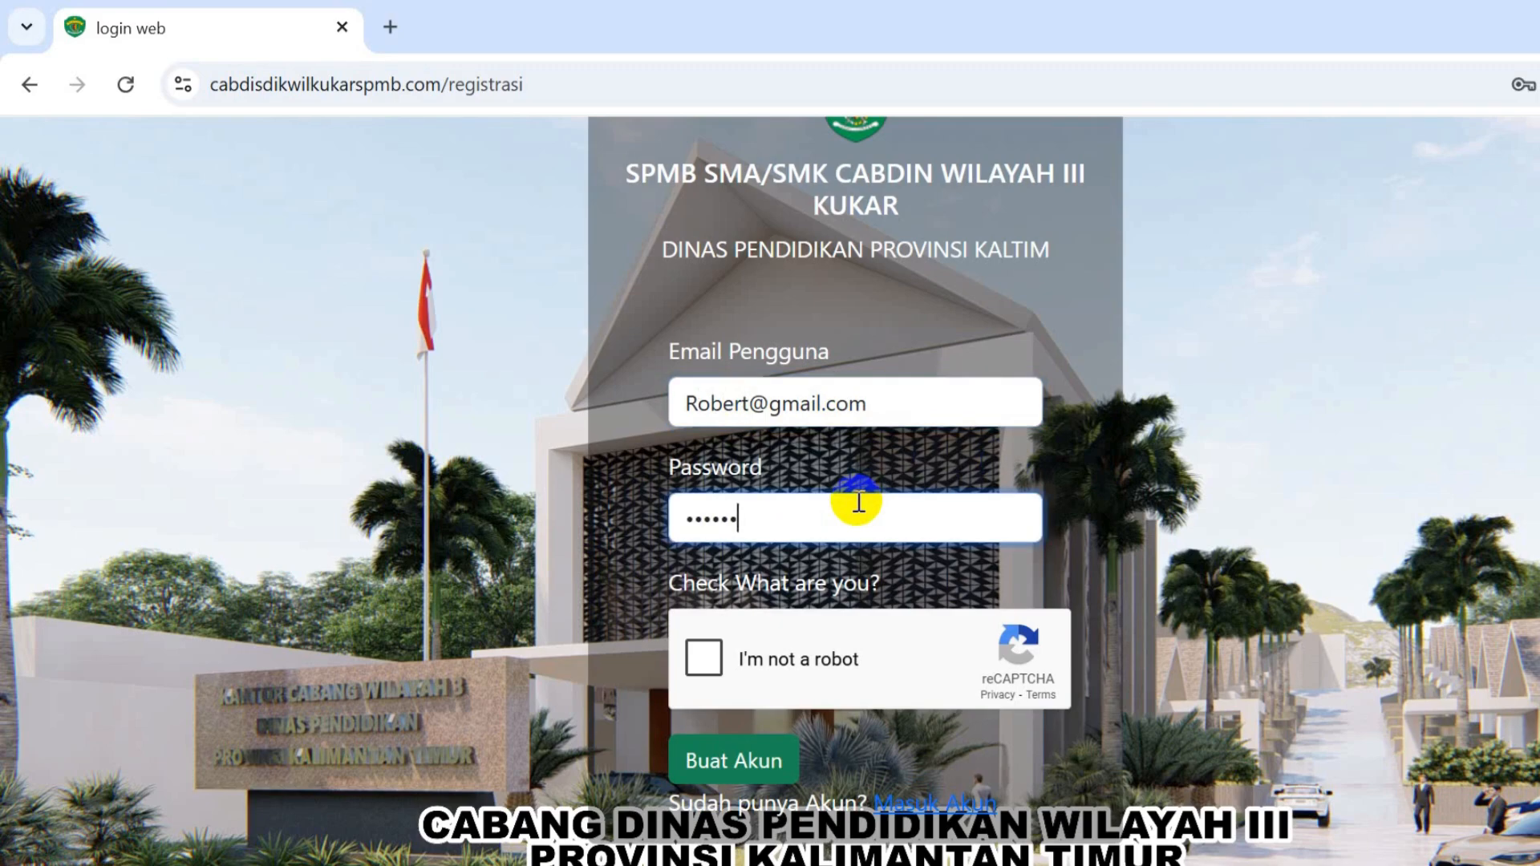
pyautogui.click(724, 664)
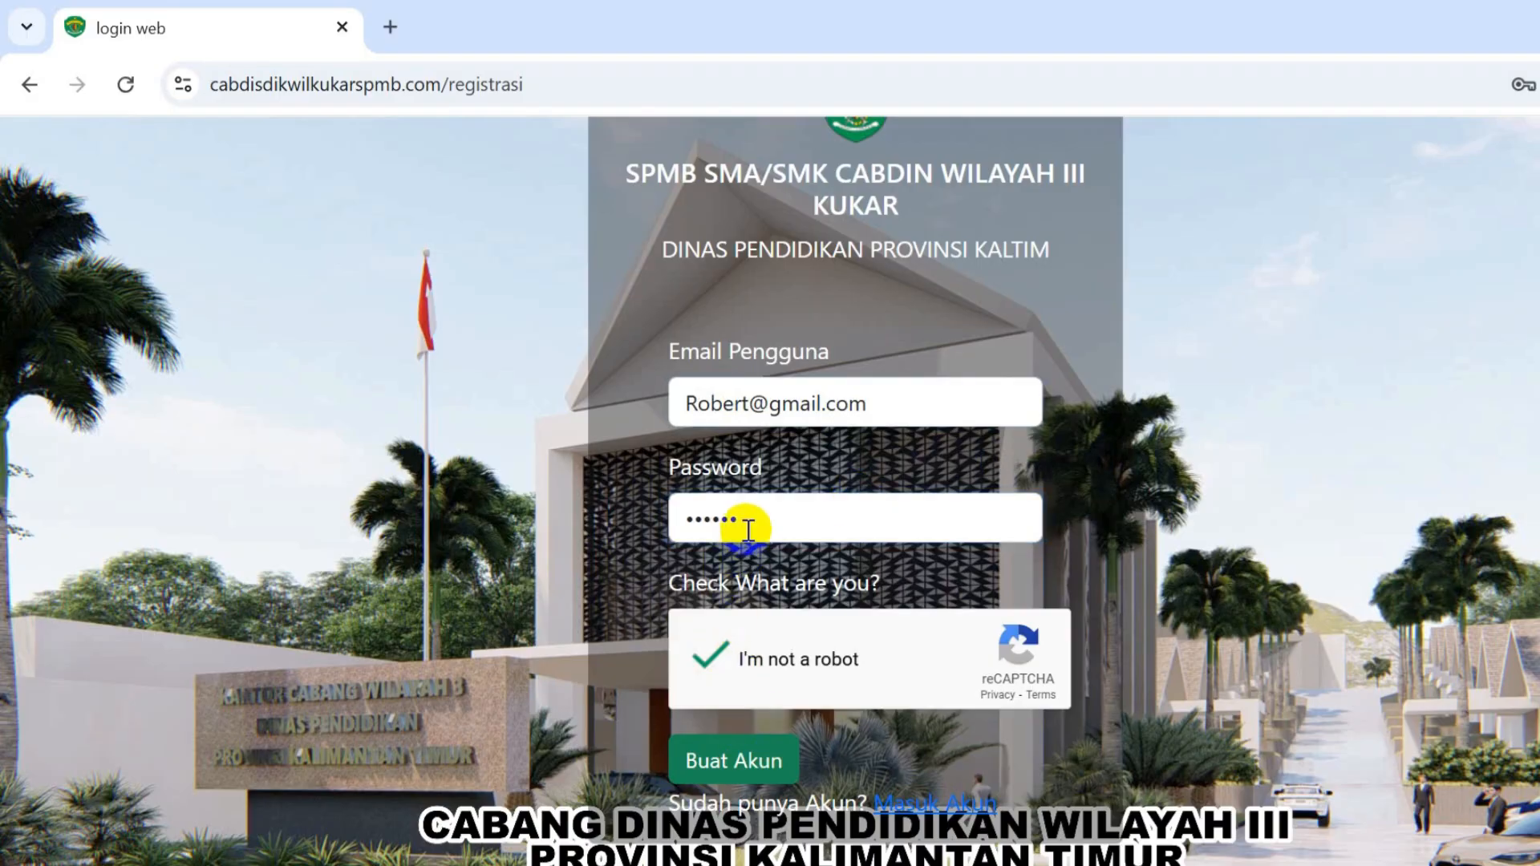
pyautogui.moveTo(745, 523); pyautogui.dragTo(668, 517)
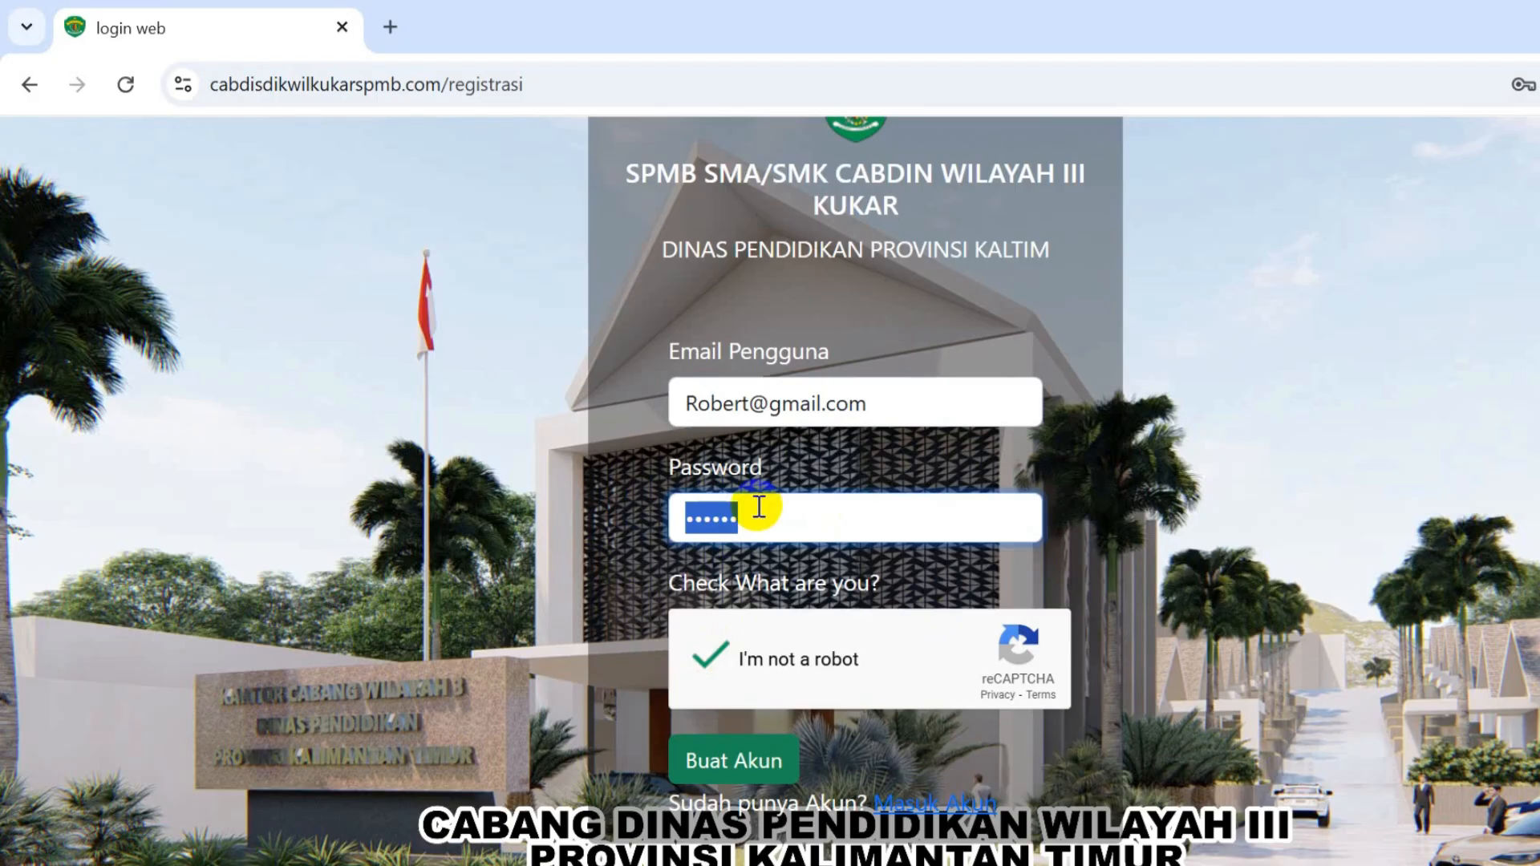
pyautogui.click(739, 765)
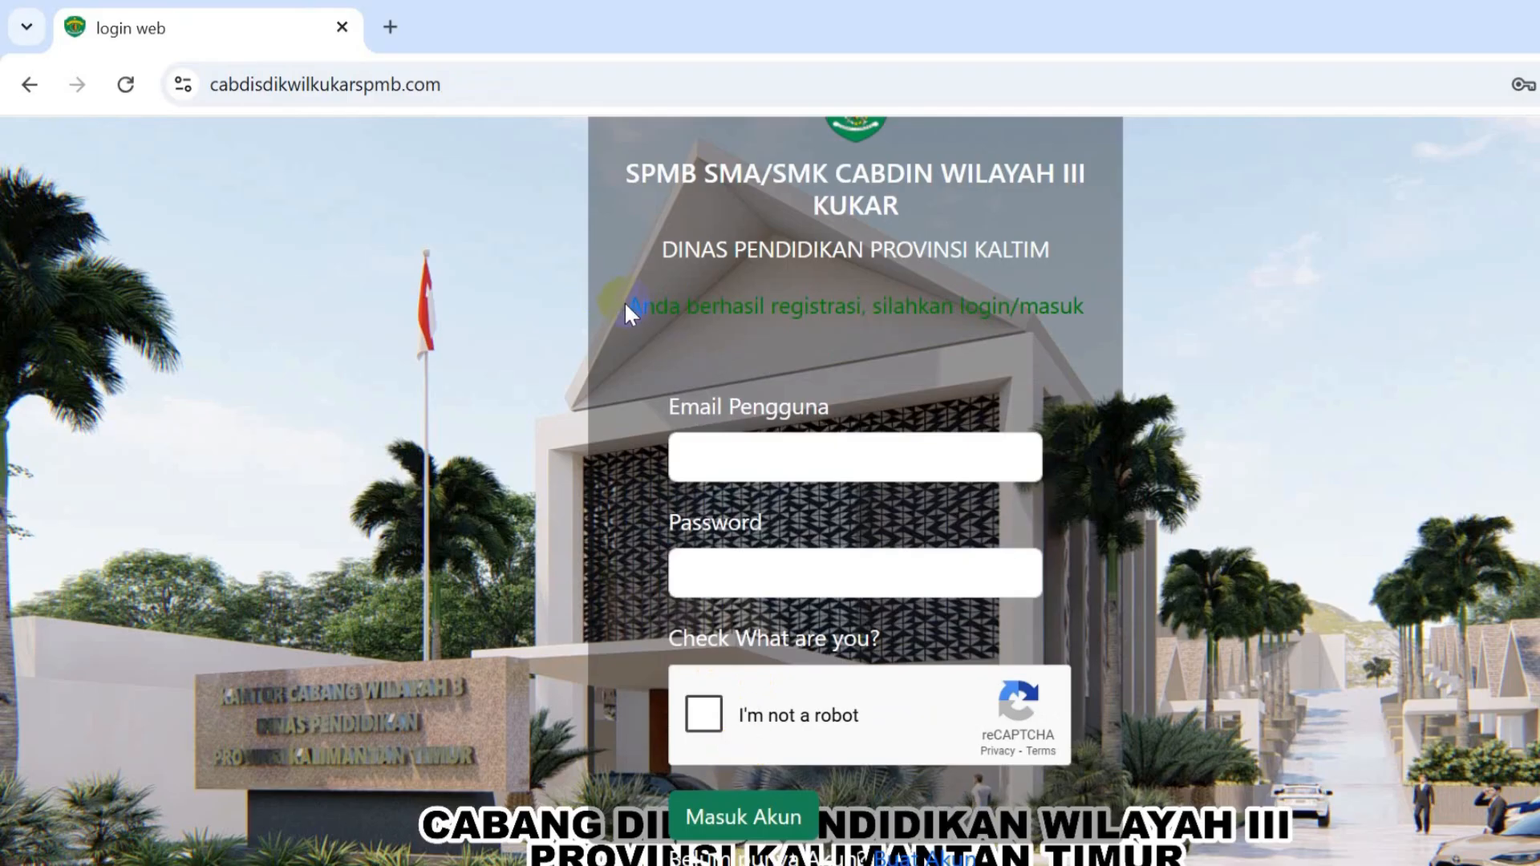
# - Log in with the saved e-mail and the account password, ticking the reCAPTCHA check
pyautogui.moveTo(628, 305); pyautogui.dragTo(1076, 293)
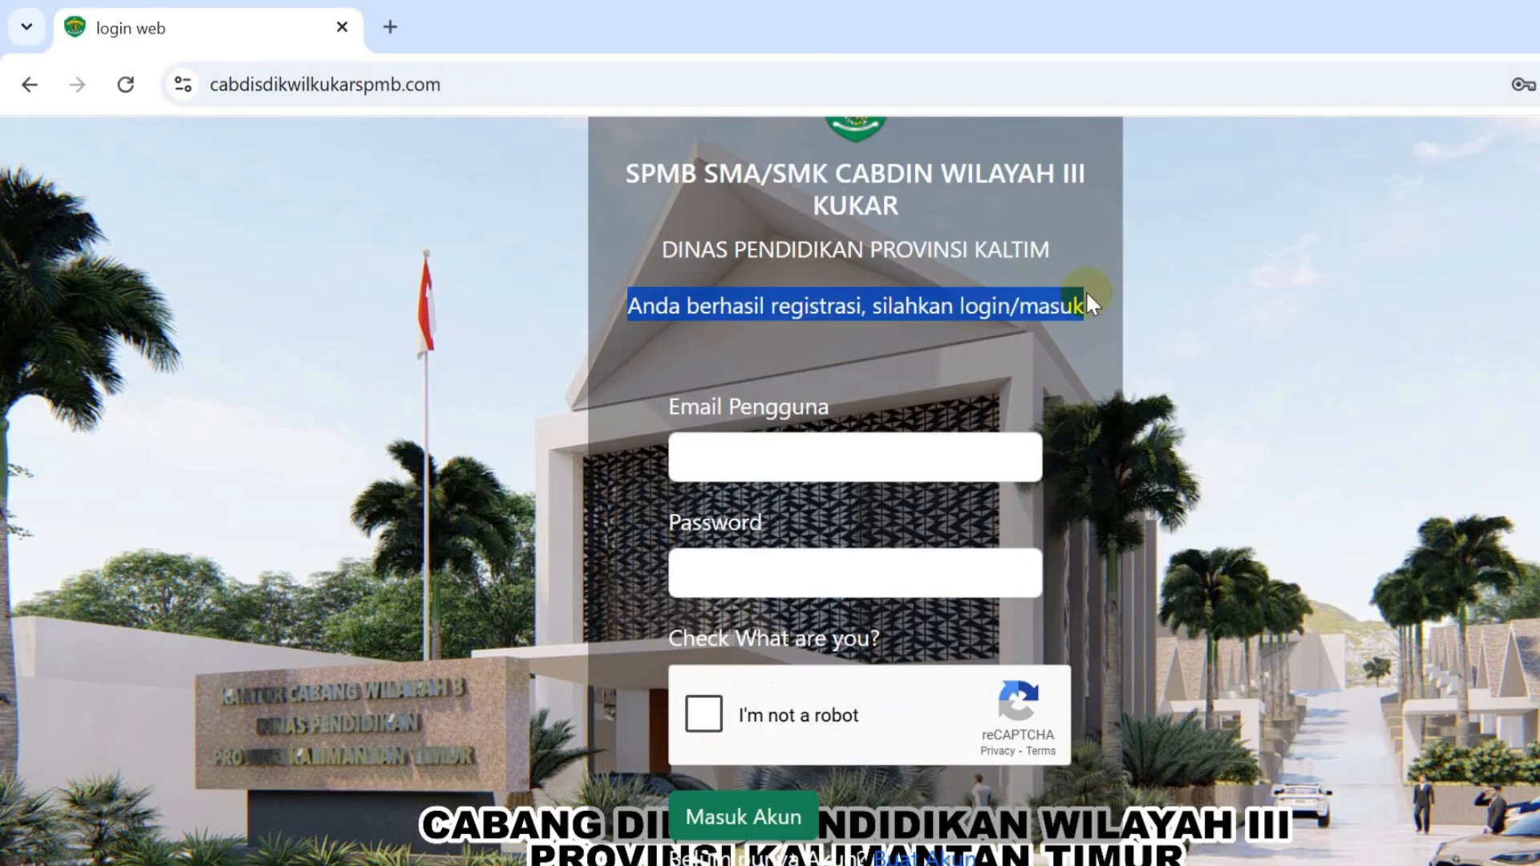
pyautogui.moveTo(1085, 290); pyautogui.dragTo(1130, 313)
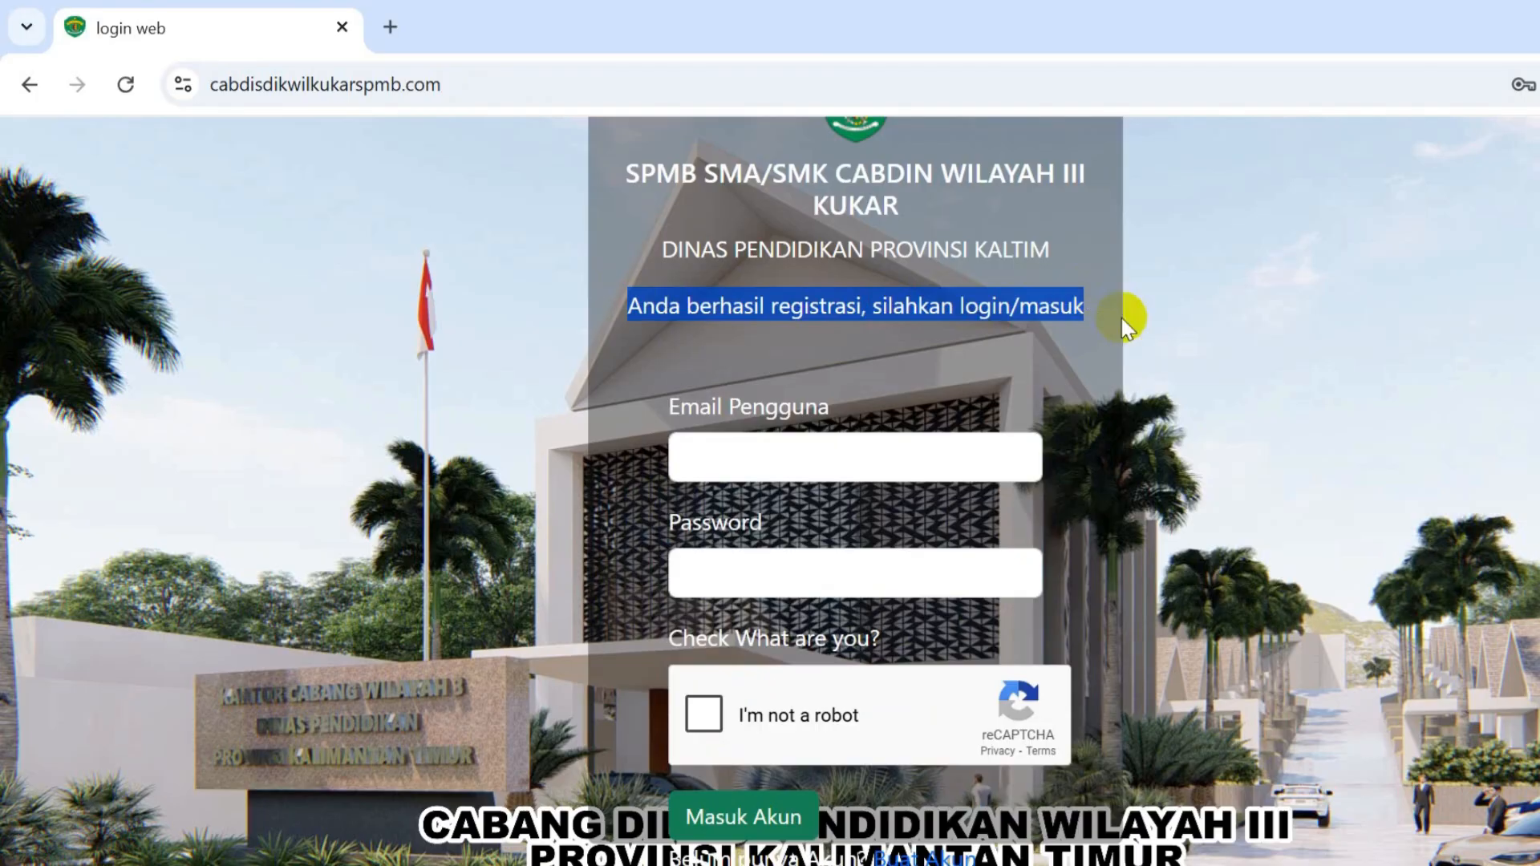
pyautogui.click(953, 452)
pyautogui.click(930, 525)
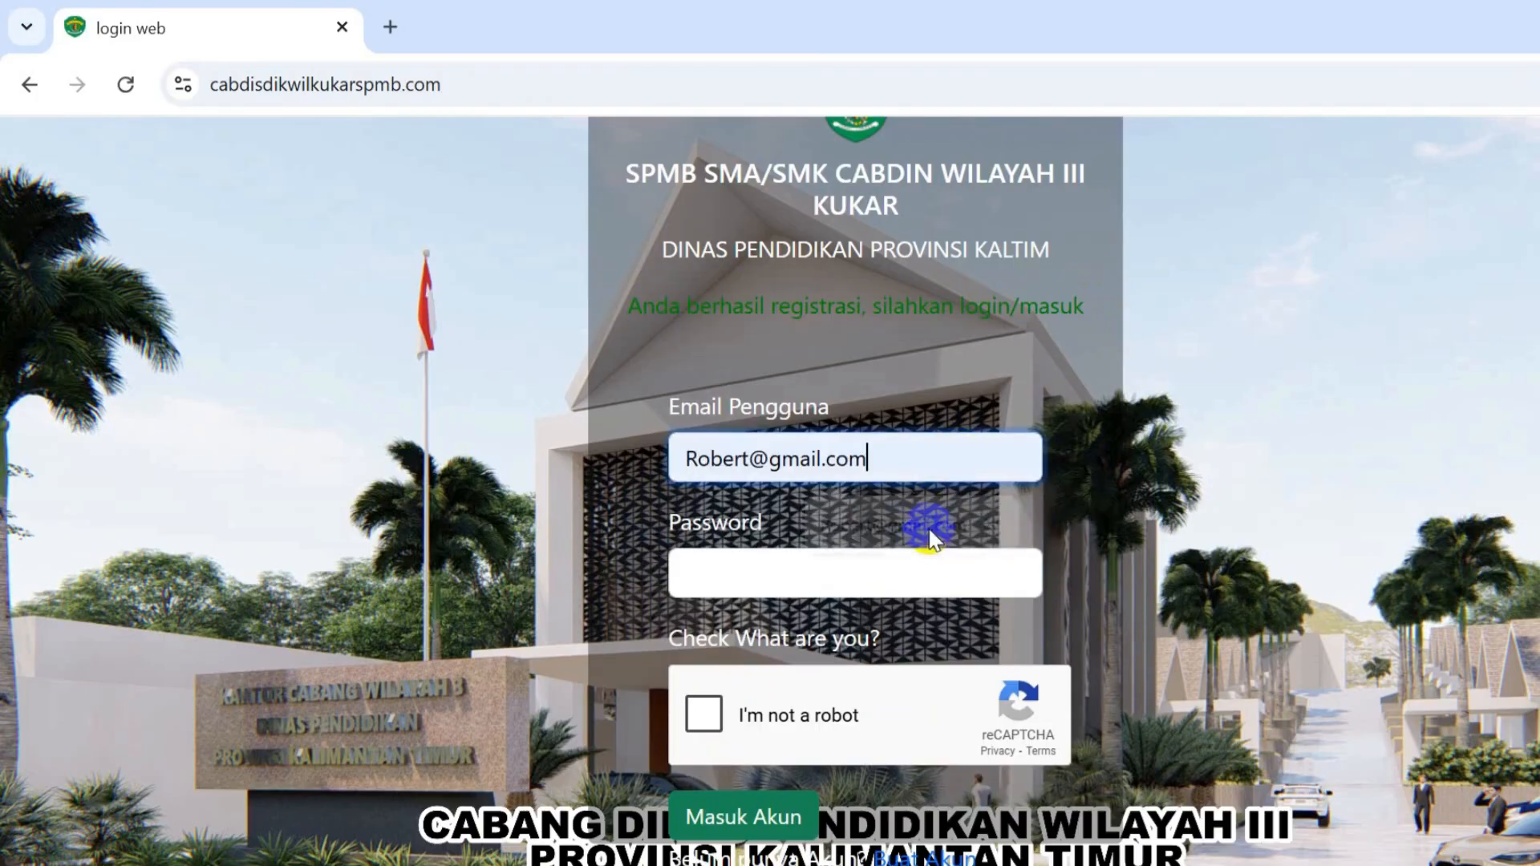
pyautogui.click(887, 587)
pyautogui.write('123')
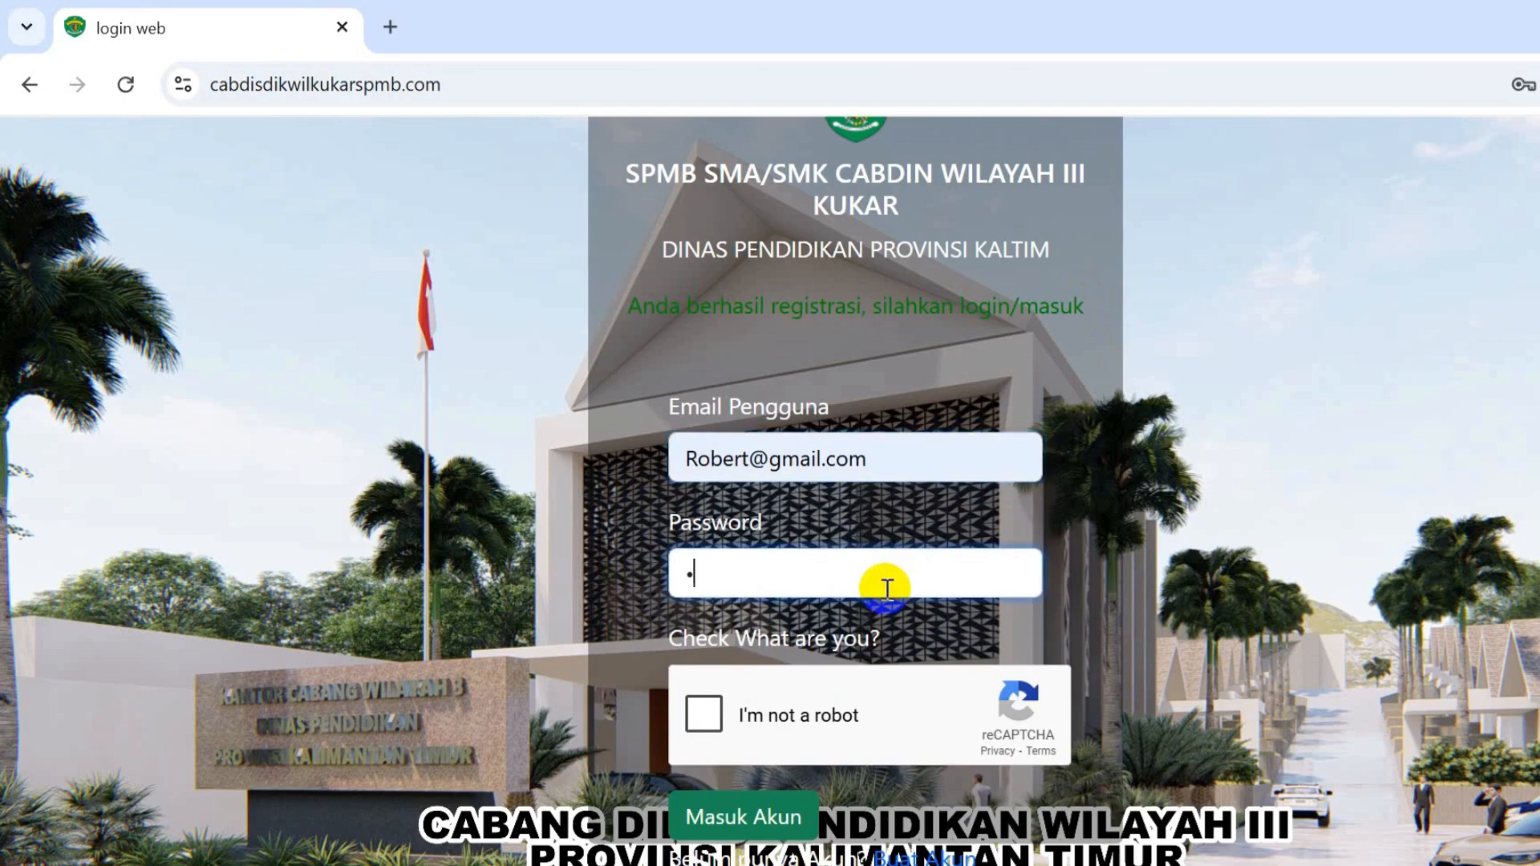
pyautogui.write('456')
pyautogui.click(706, 725)
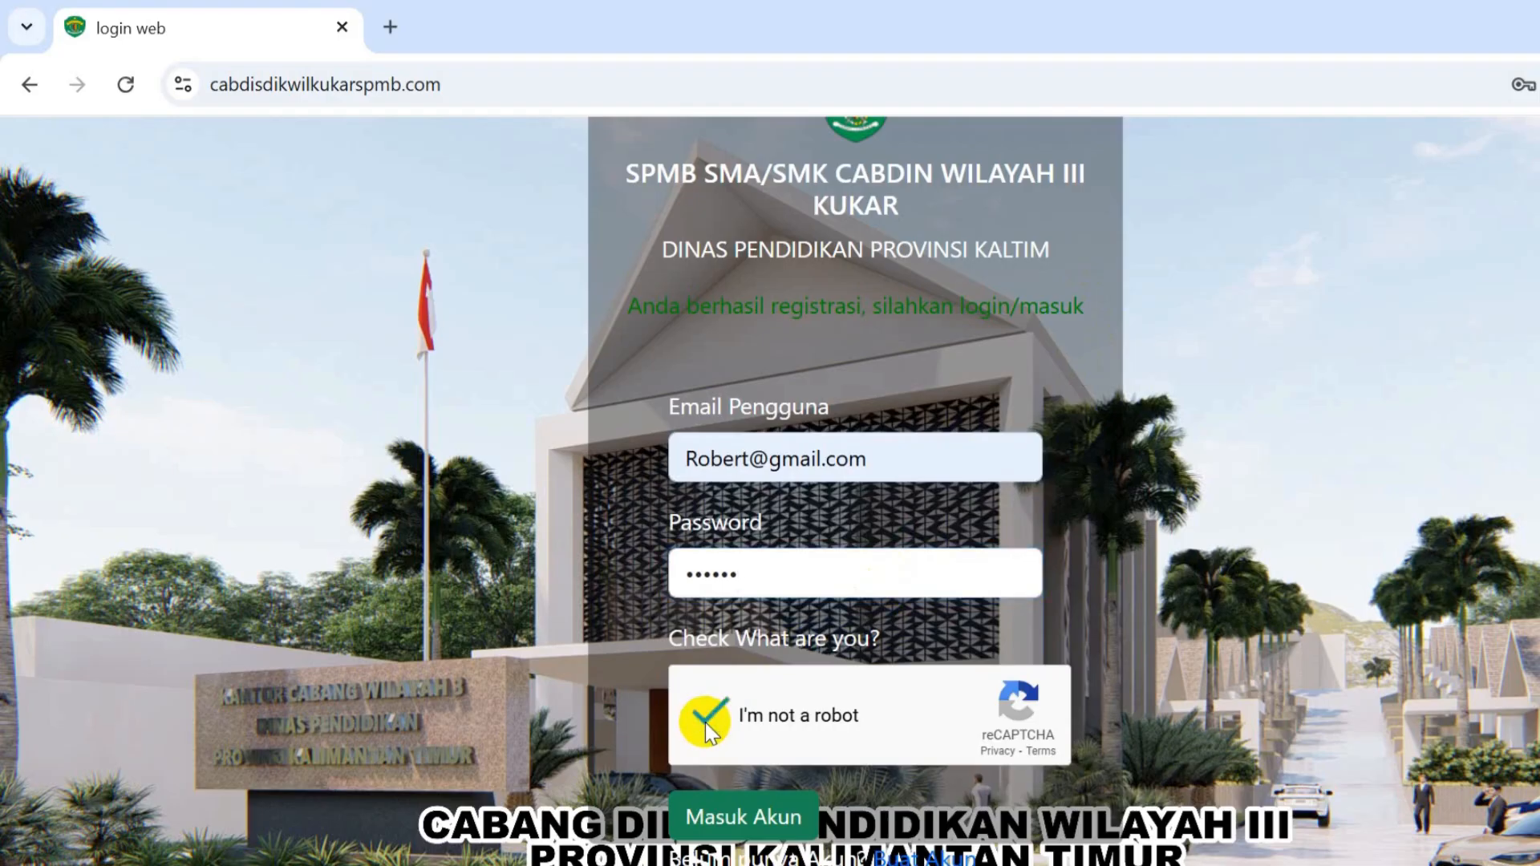
pyautogui.click(737, 820)
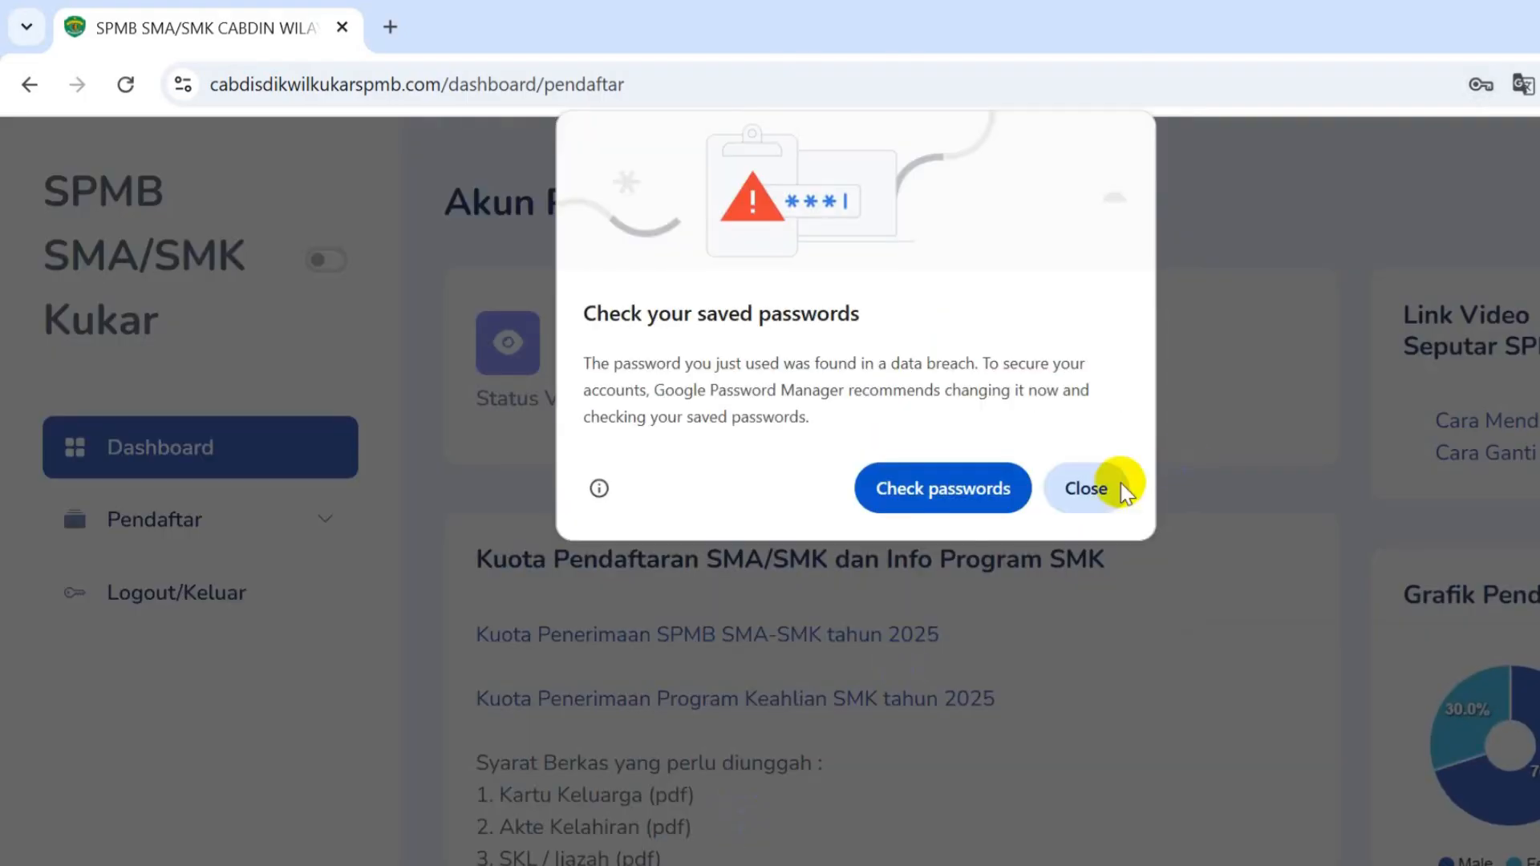
# - Dismiss Chrome's password prompts, review the six required upload documents, and expand Pendaftar
pyautogui.click(1086, 488)
pyautogui.click(1537, 138)
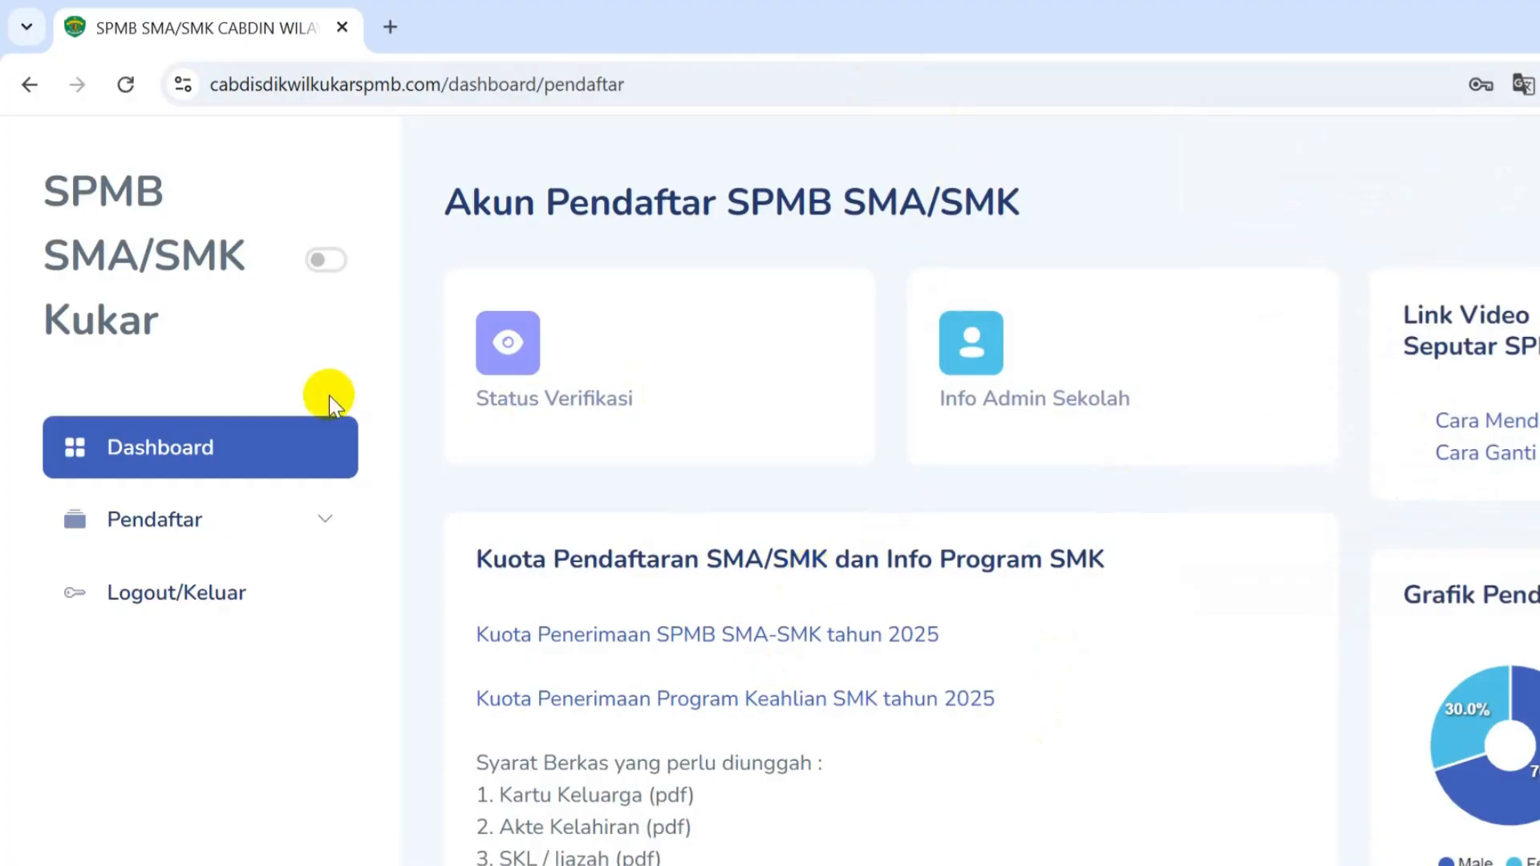
pyautogui.scroll(-3, 706, 526)
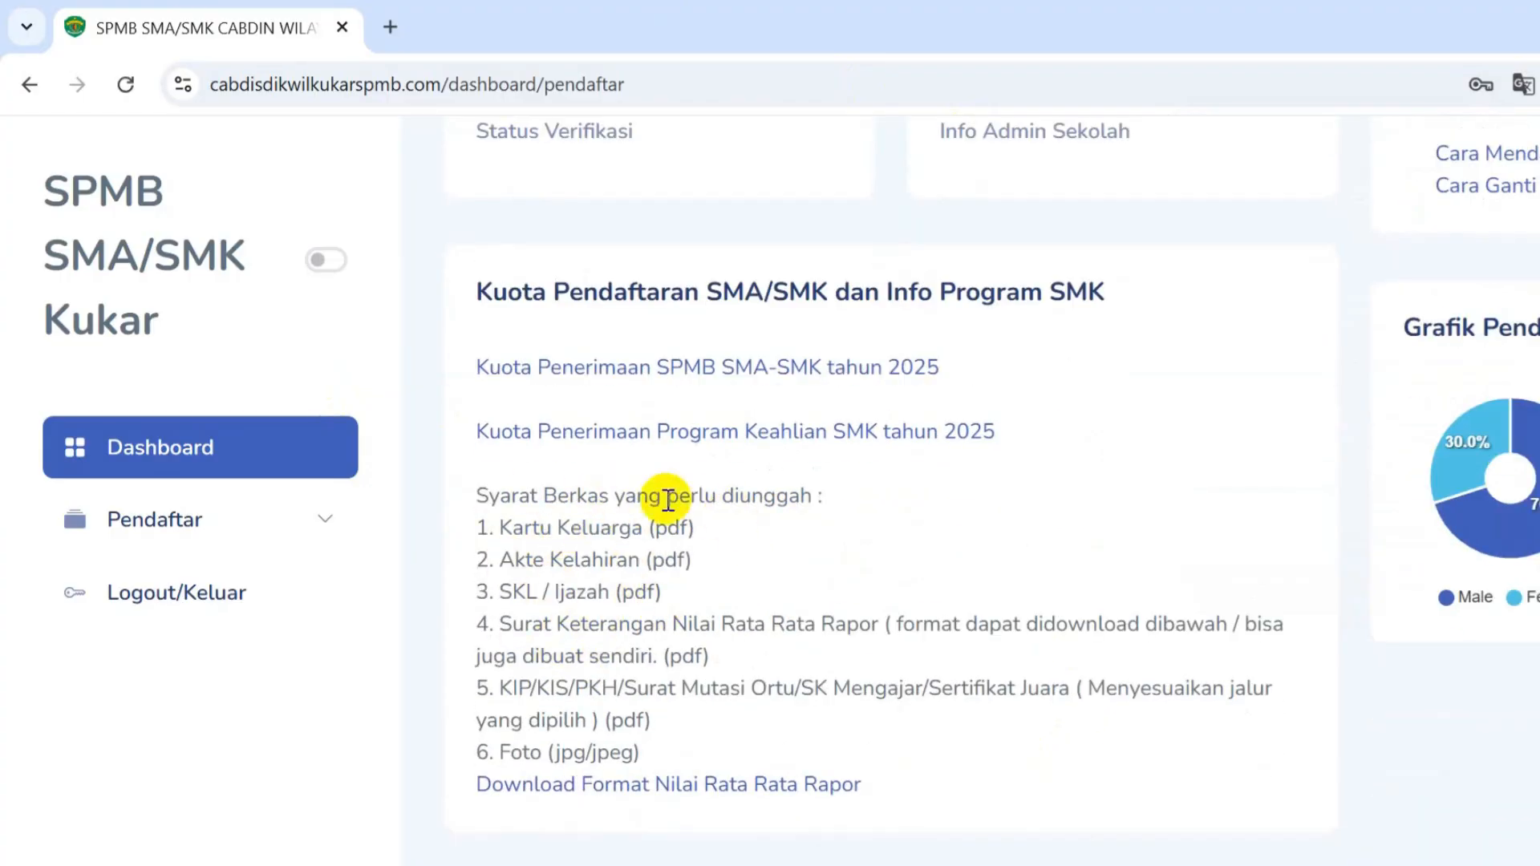
pyautogui.moveTo(493, 528); pyautogui.dragTo(714, 712)
pyautogui.moveTo(640, 753); pyautogui.dragTo(488, 752)
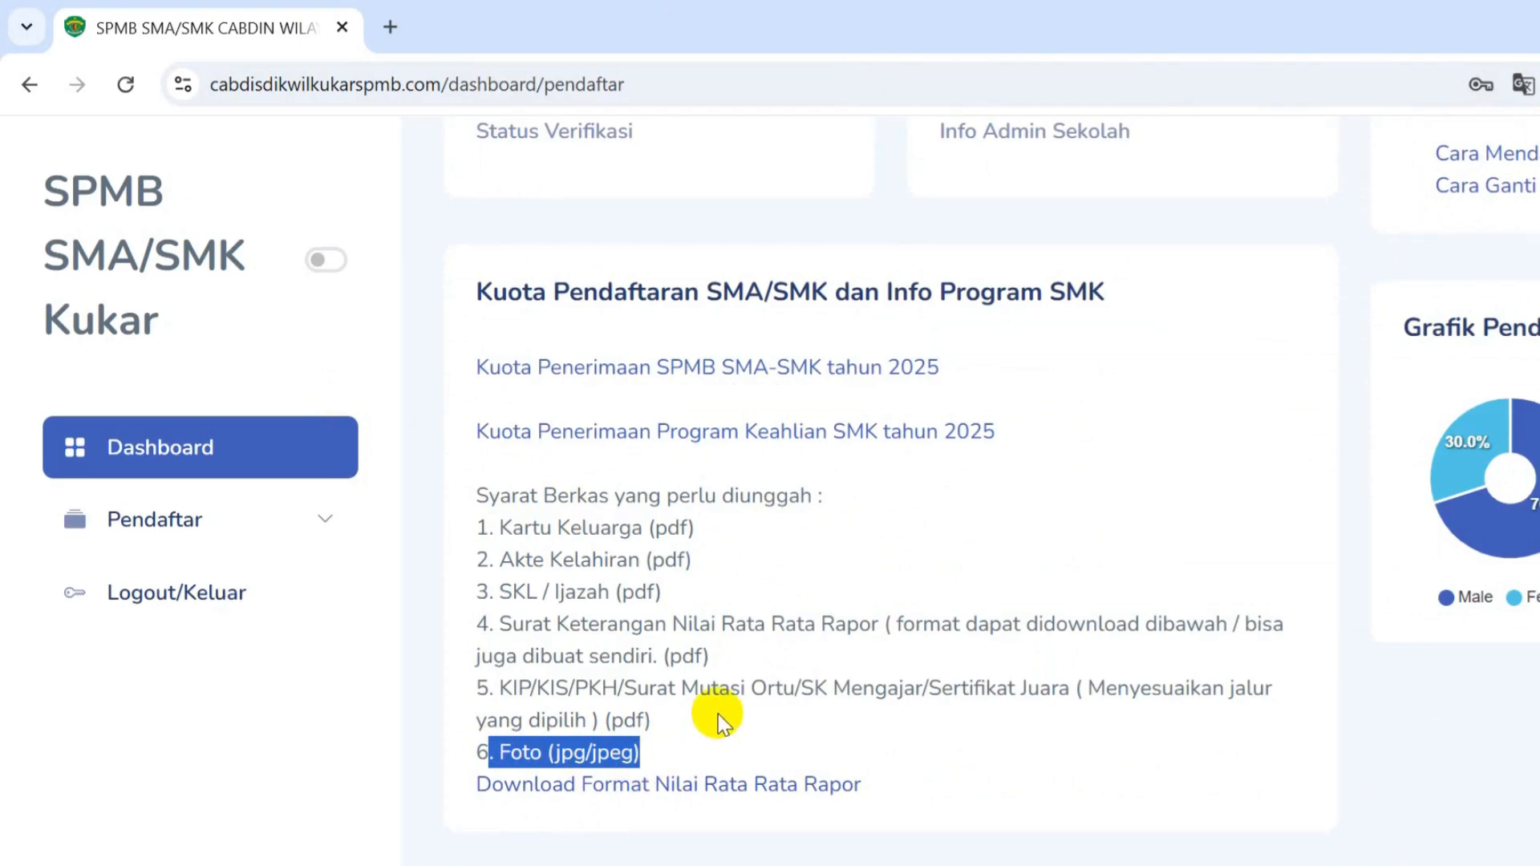
pyautogui.click(728, 526)
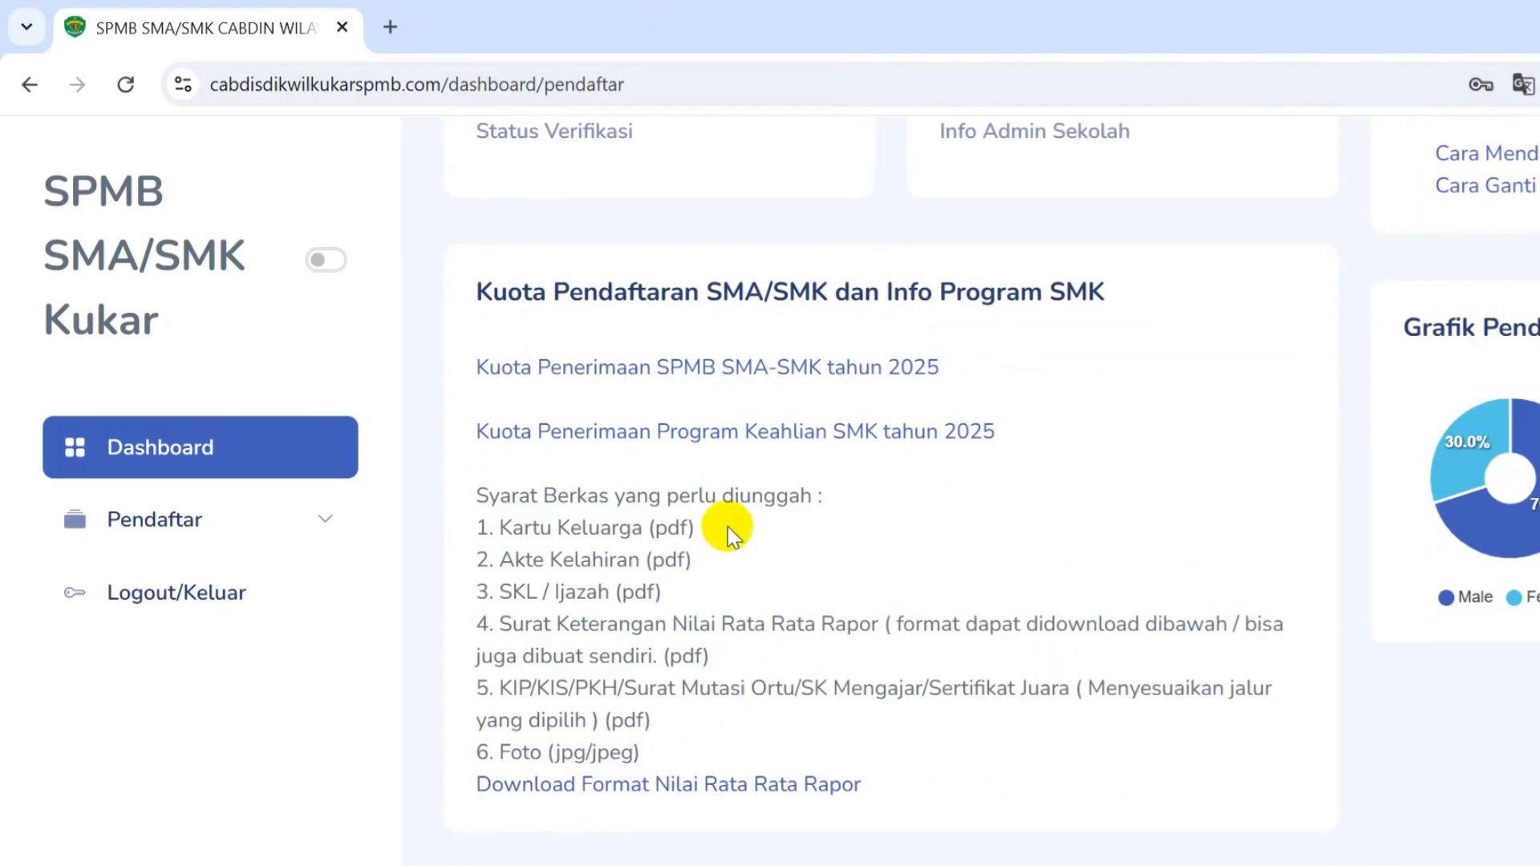
pyautogui.click(275, 529)
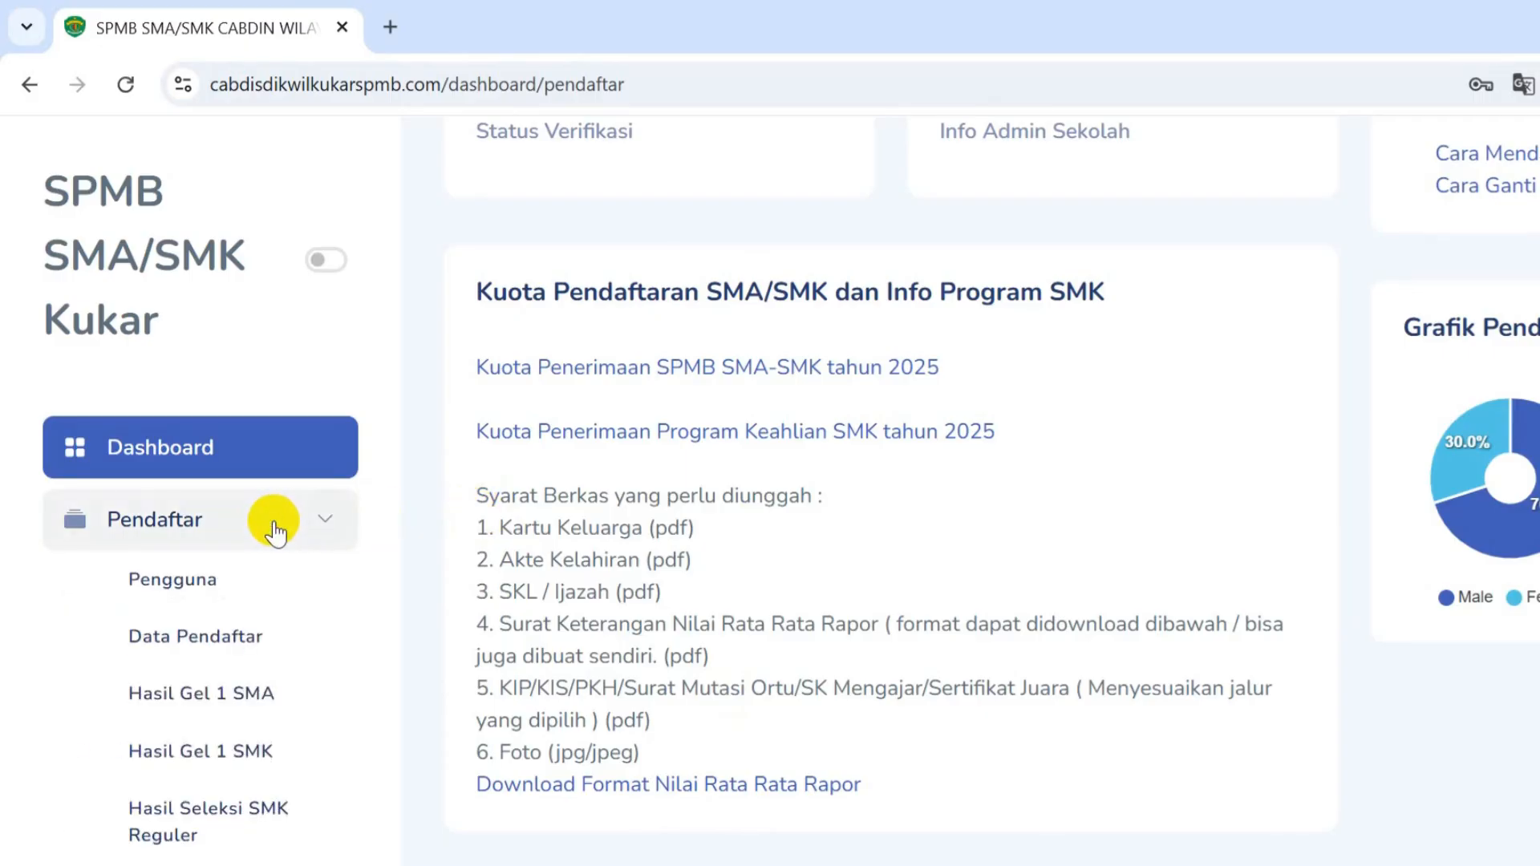
# - Upload Foto.jpg as the profile photo on the Pengguna account page
pyautogui.click(216, 578)
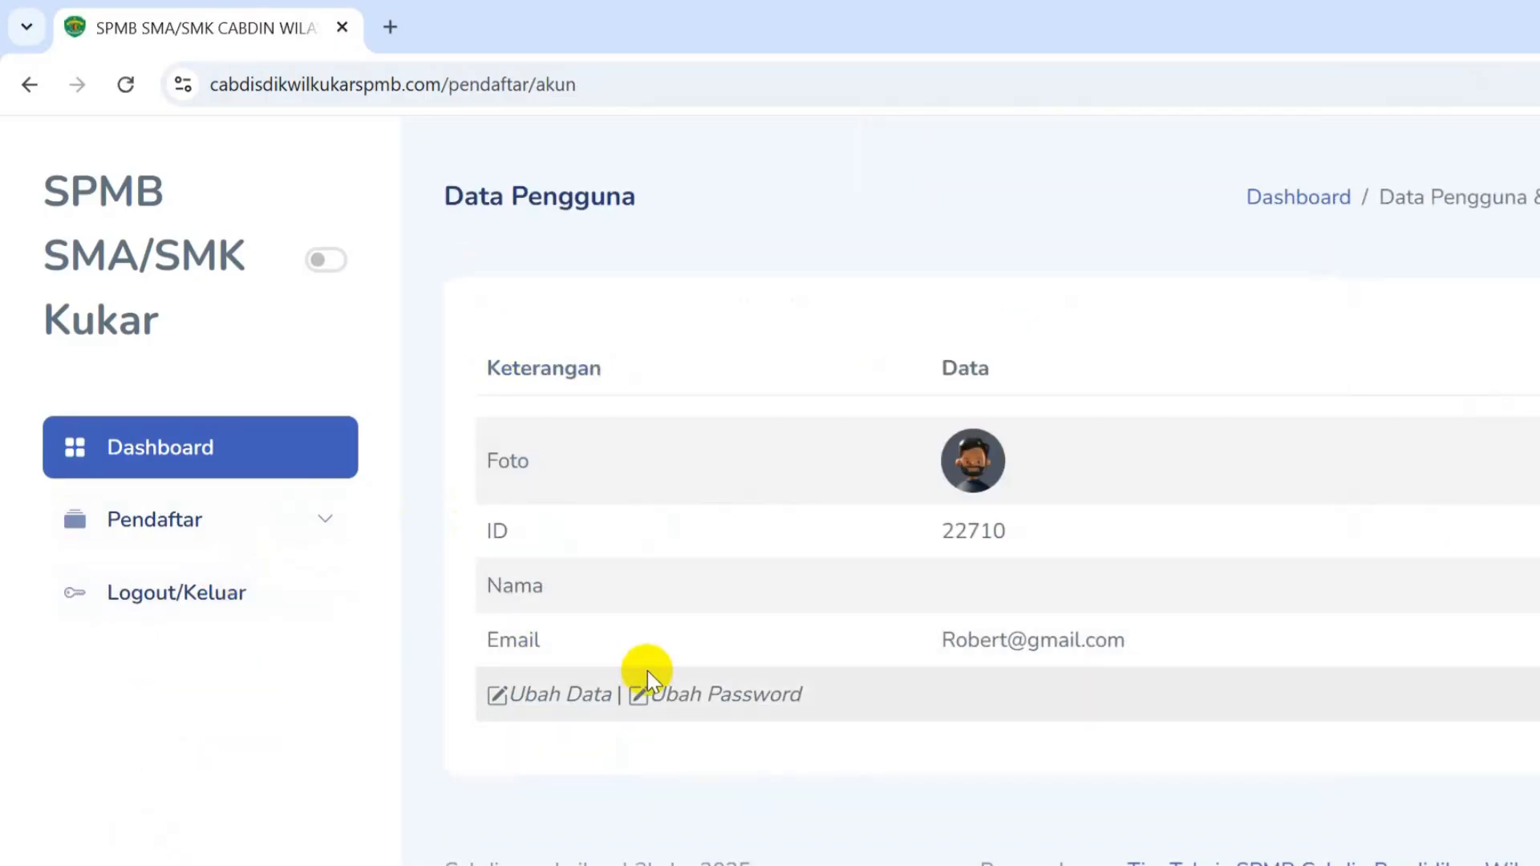
pyautogui.click(989, 481)
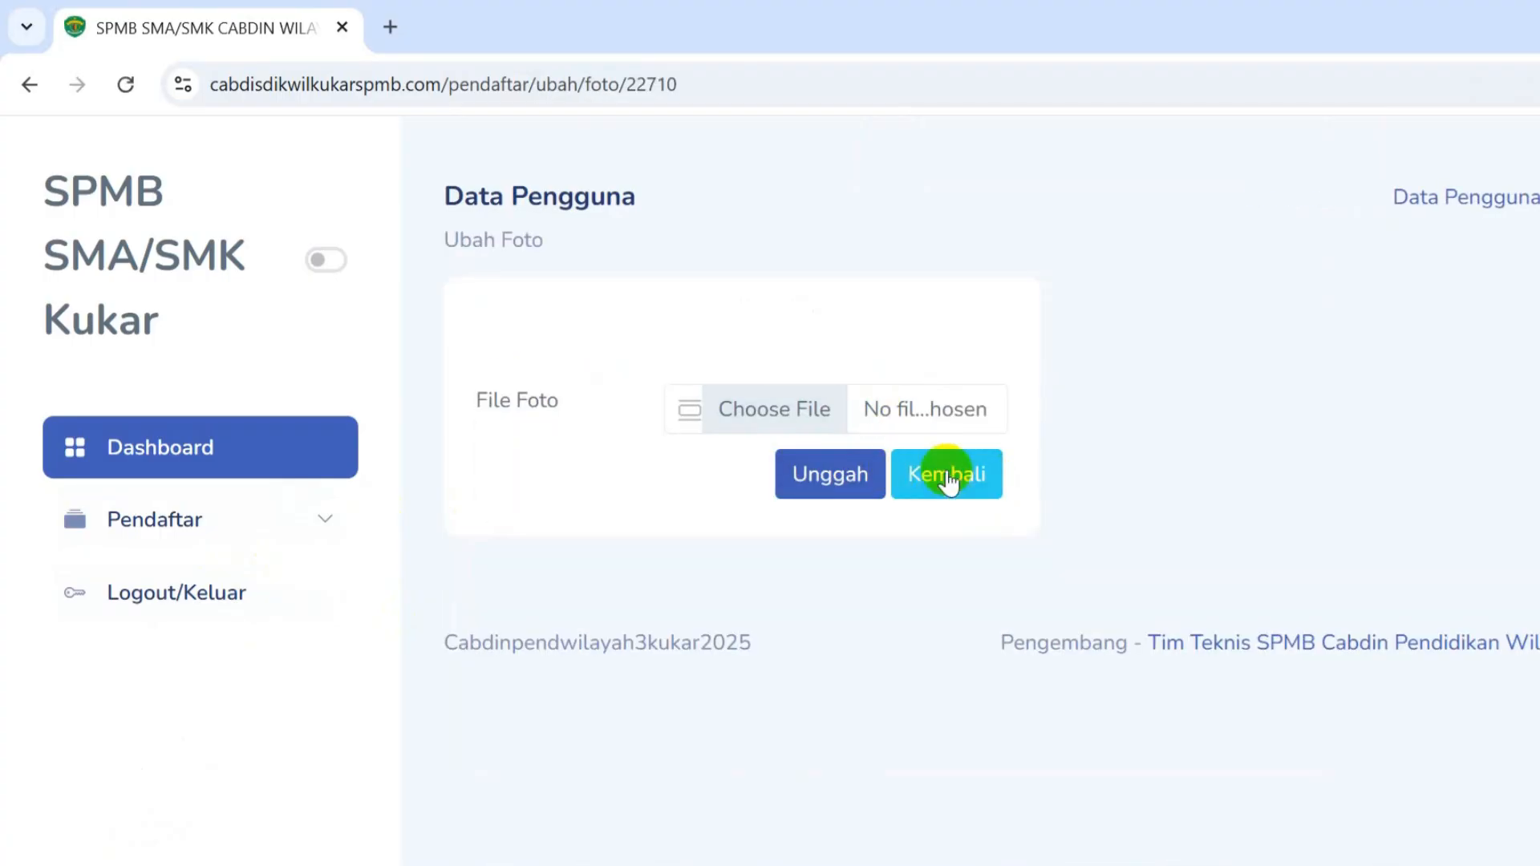
pyautogui.click(32, 86)
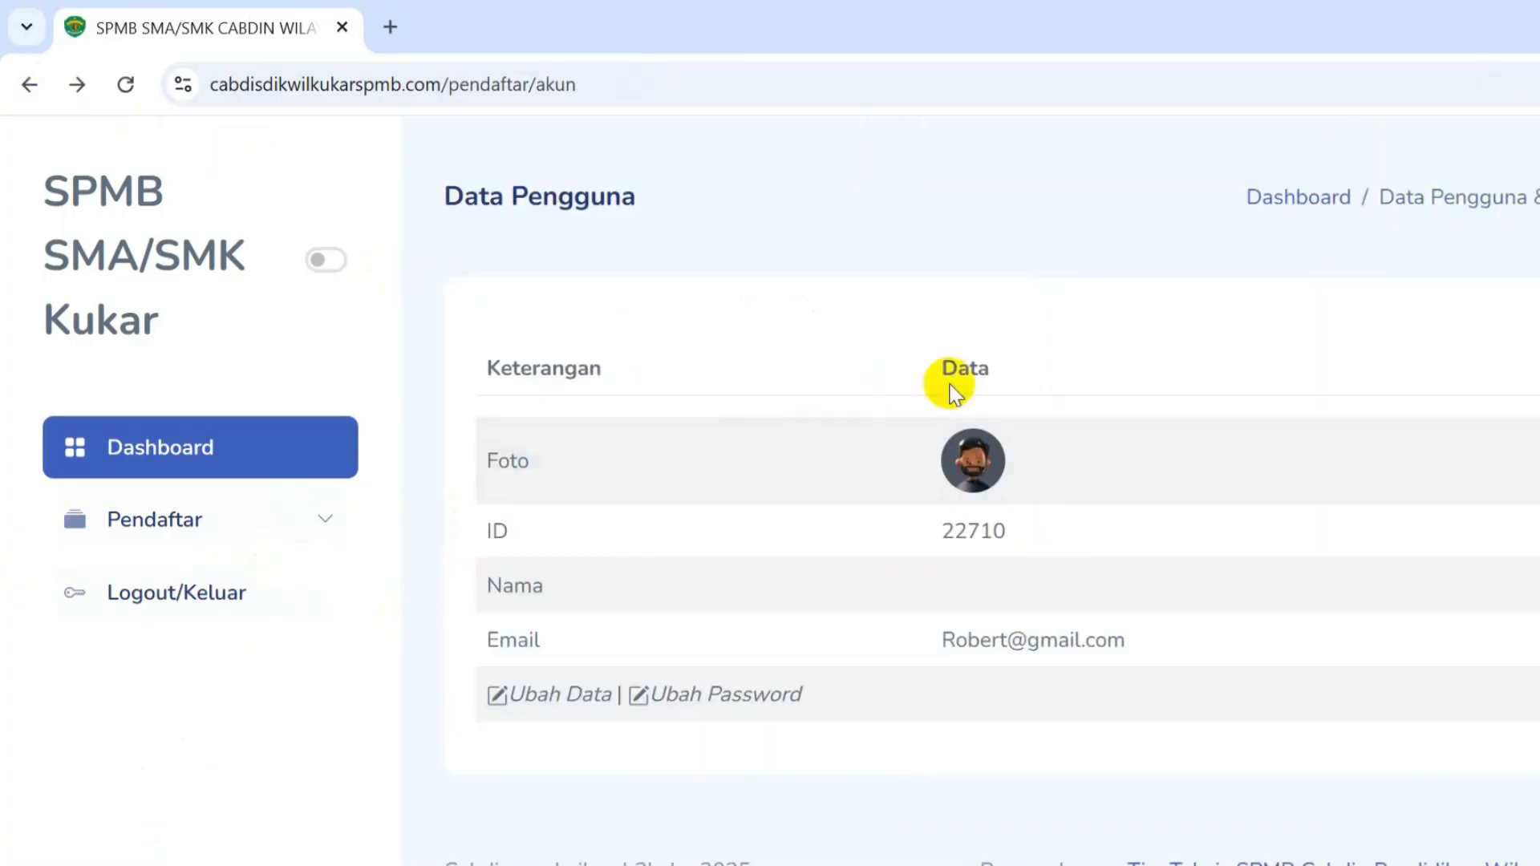
pyautogui.click(985, 479)
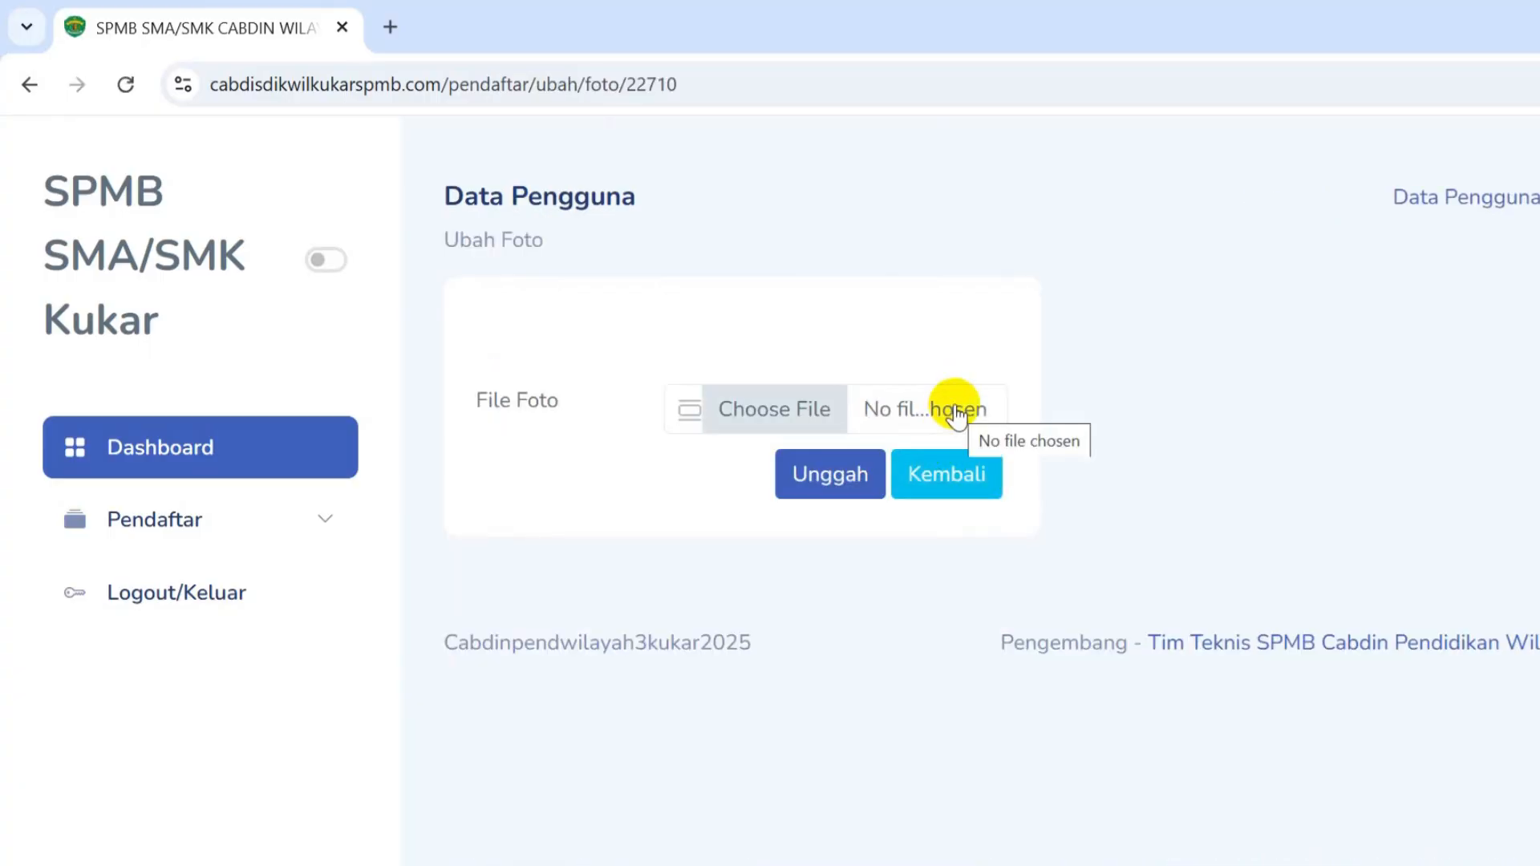
pyautogui.click(818, 407)
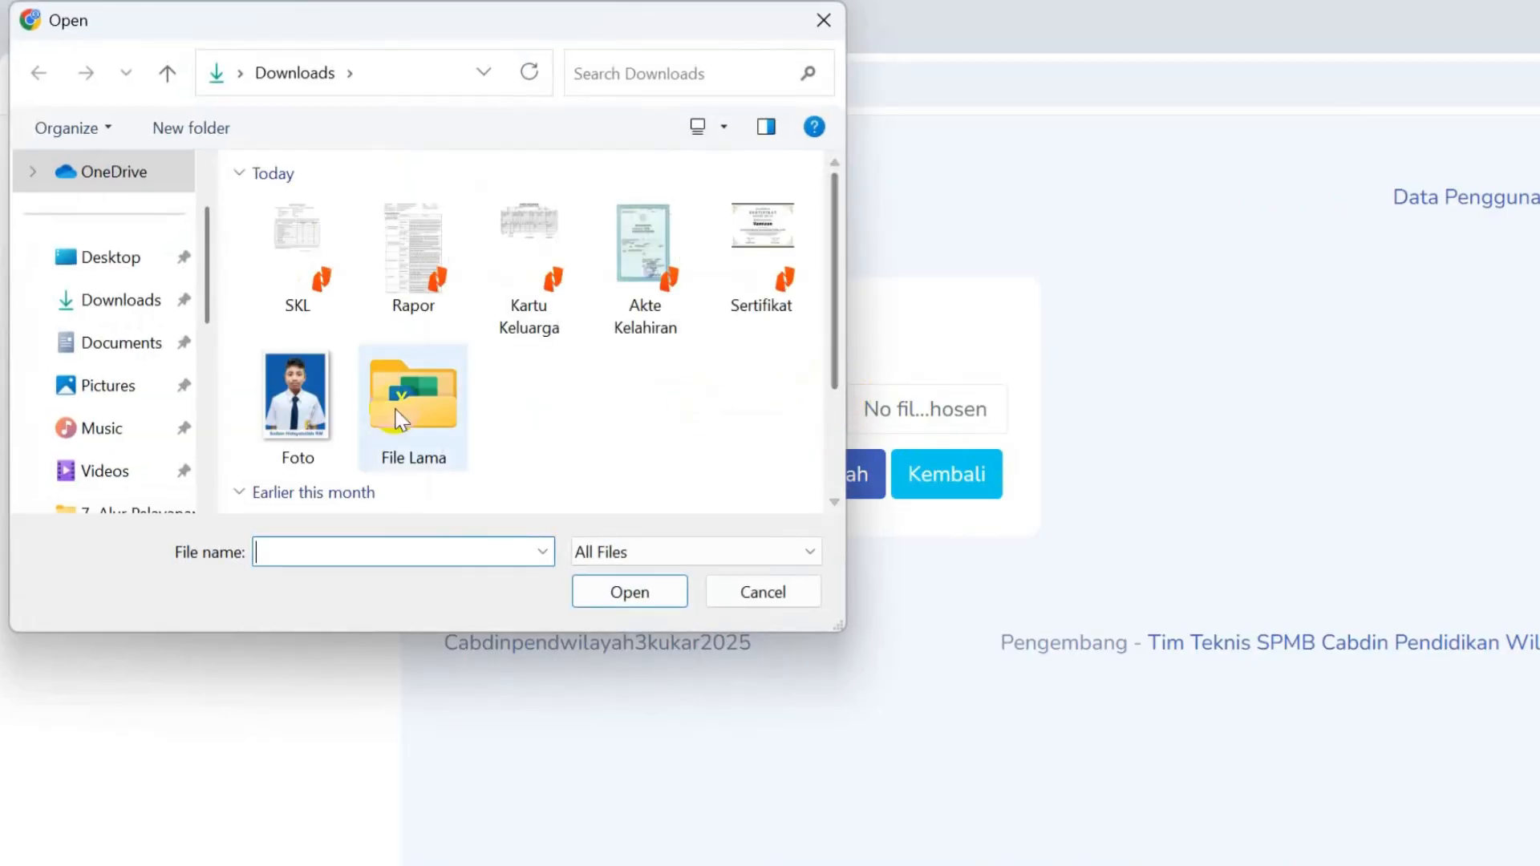
pyautogui.click(302, 437)
pyautogui.click(627, 593)
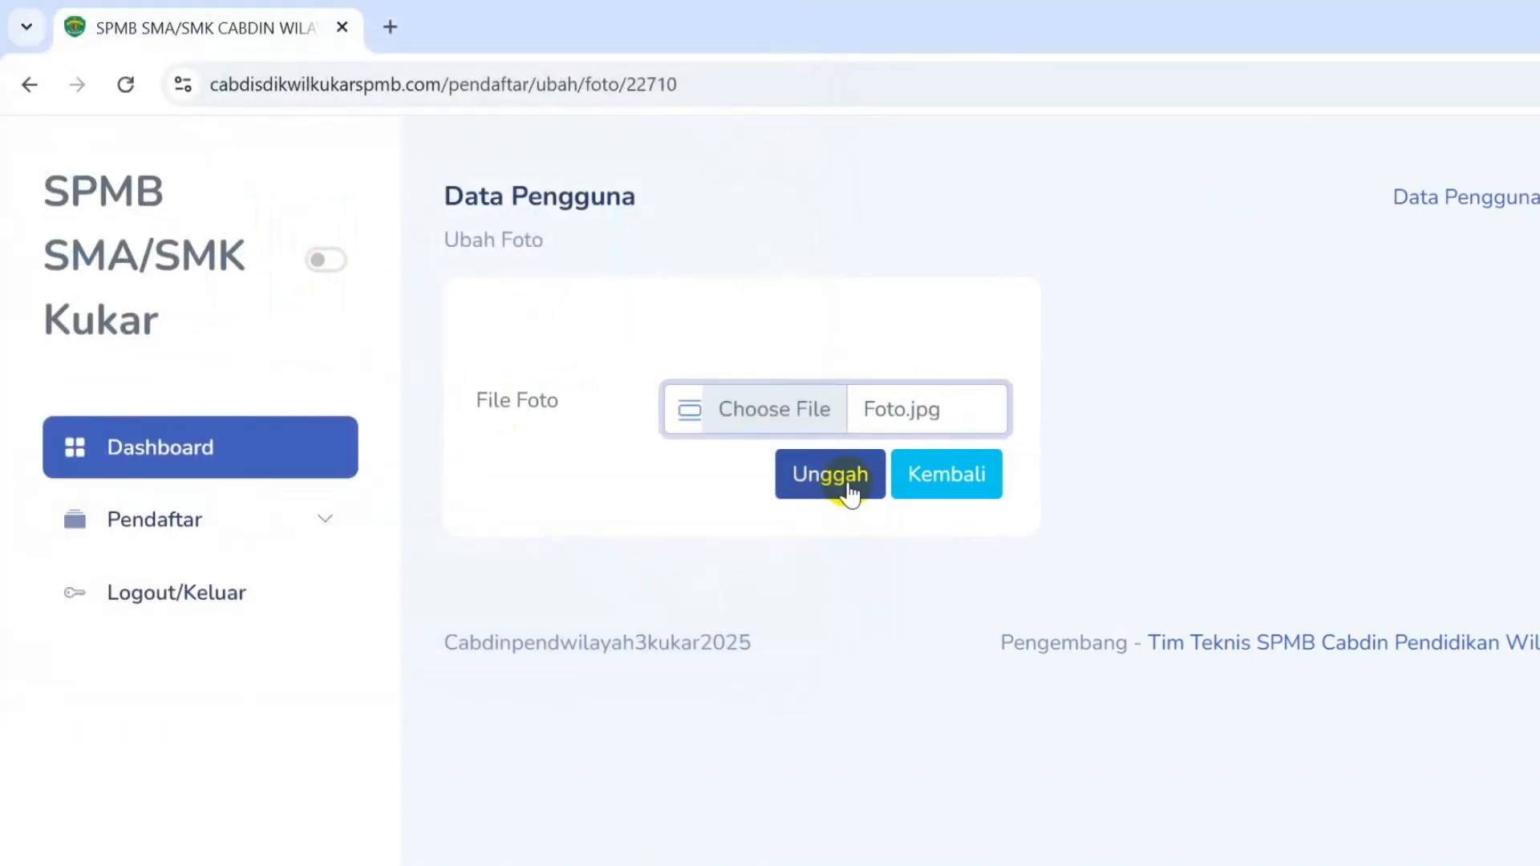
pyautogui.click(849, 490)
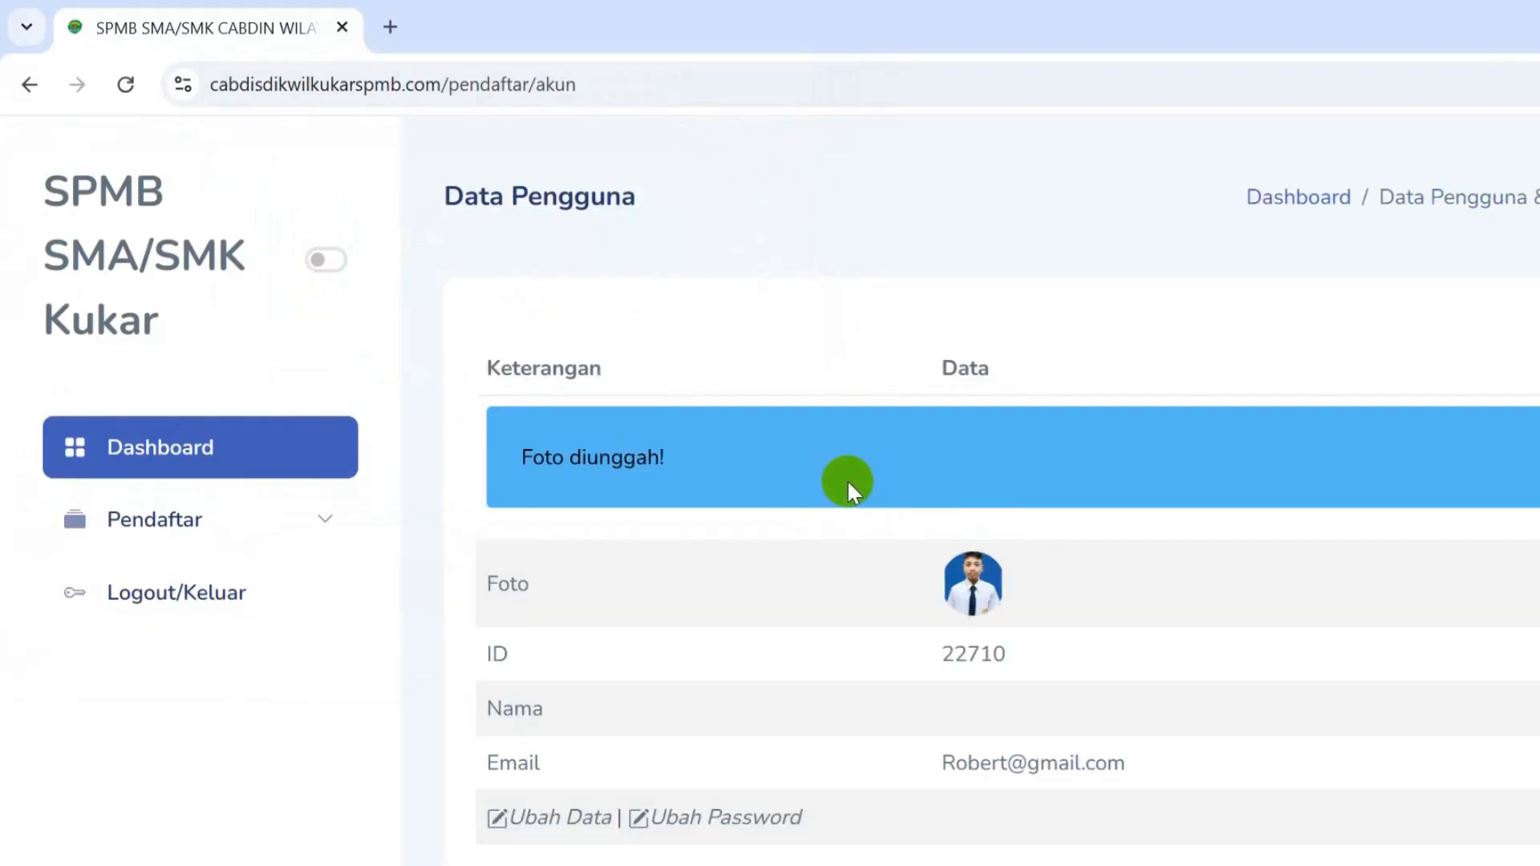
pyautogui.scroll(-3, 998, 654)
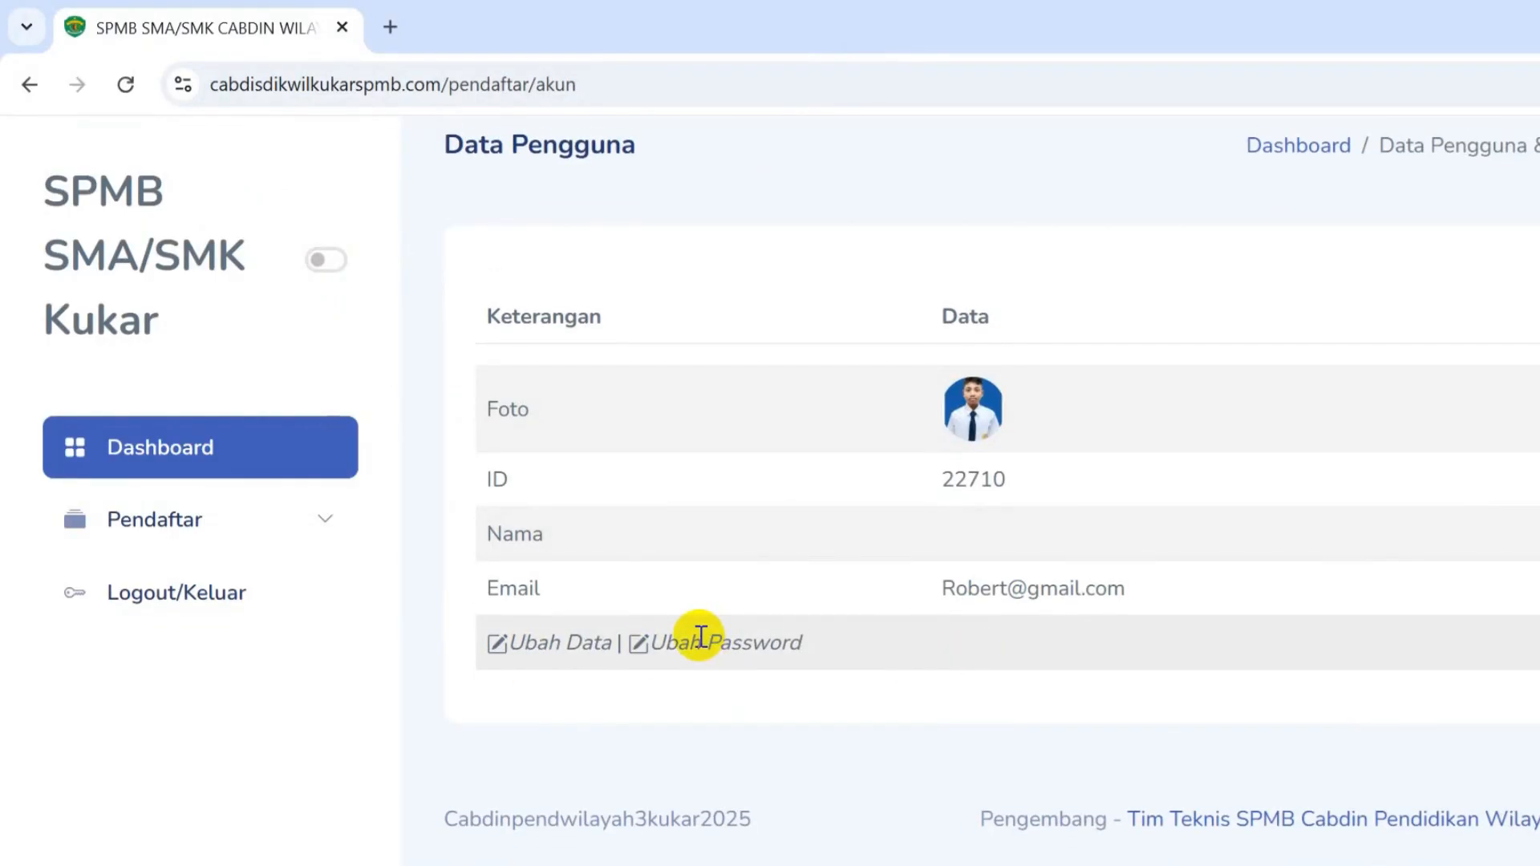
pyautogui.click(218, 534)
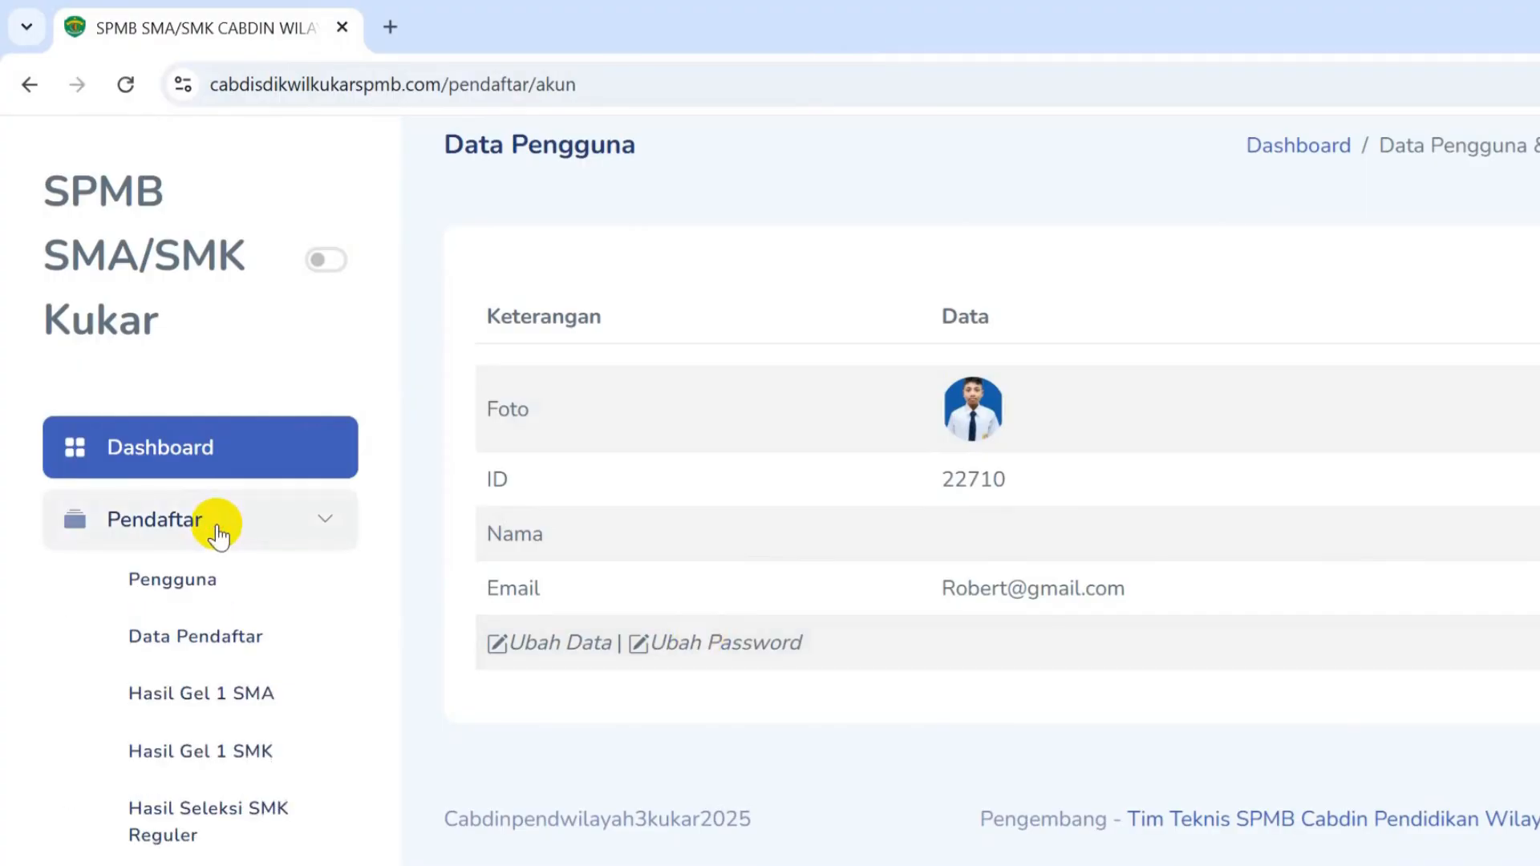
# - Open the Data Pendaftar form with Isi Data and enter the student's NISN
pyautogui.click(223, 638)
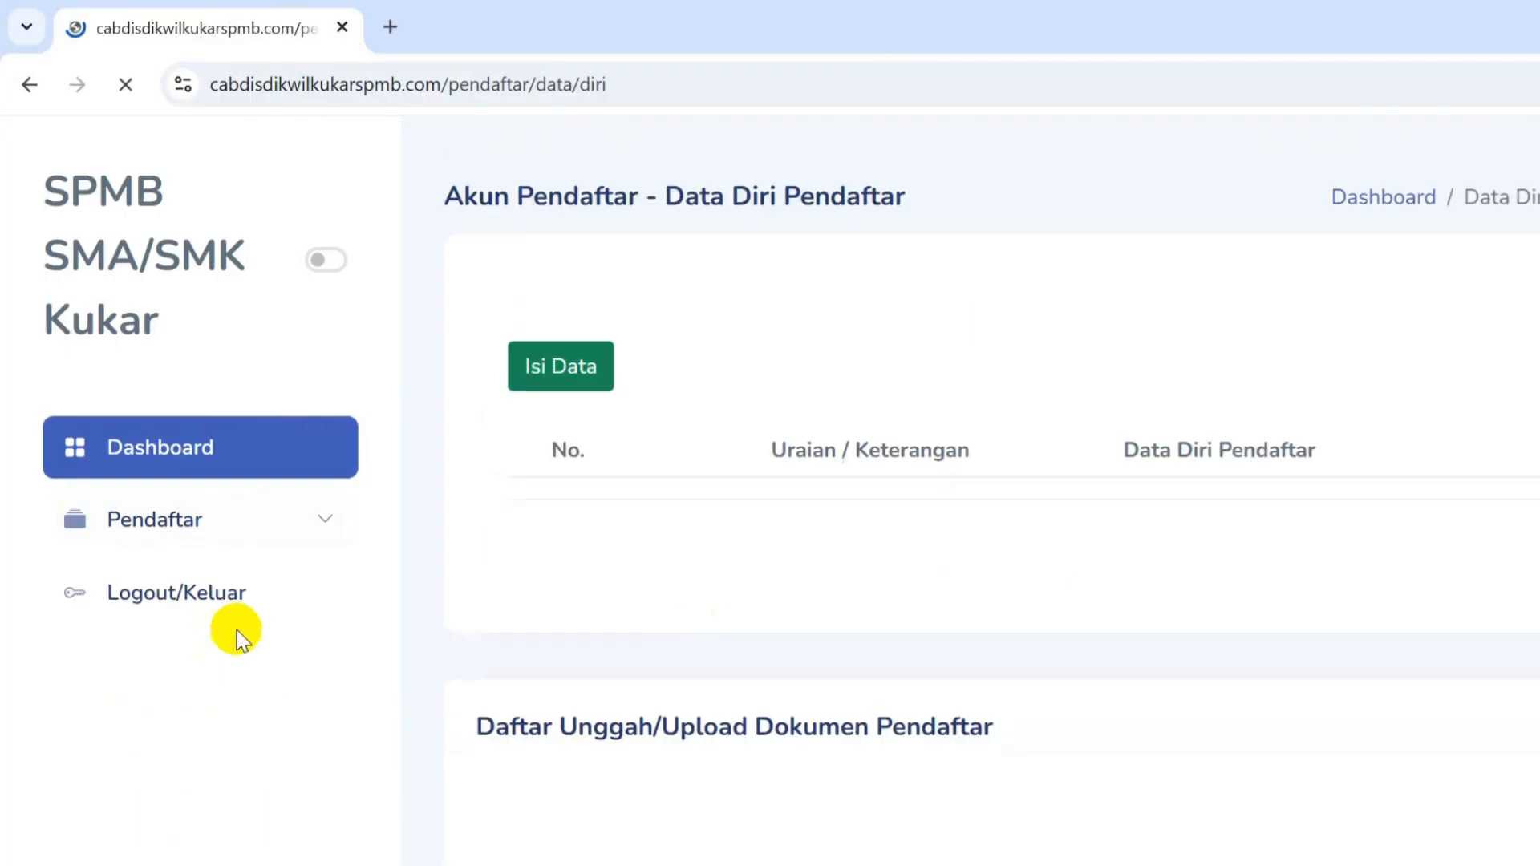
pyautogui.click(565, 371)
pyautogui.click(756, 368)
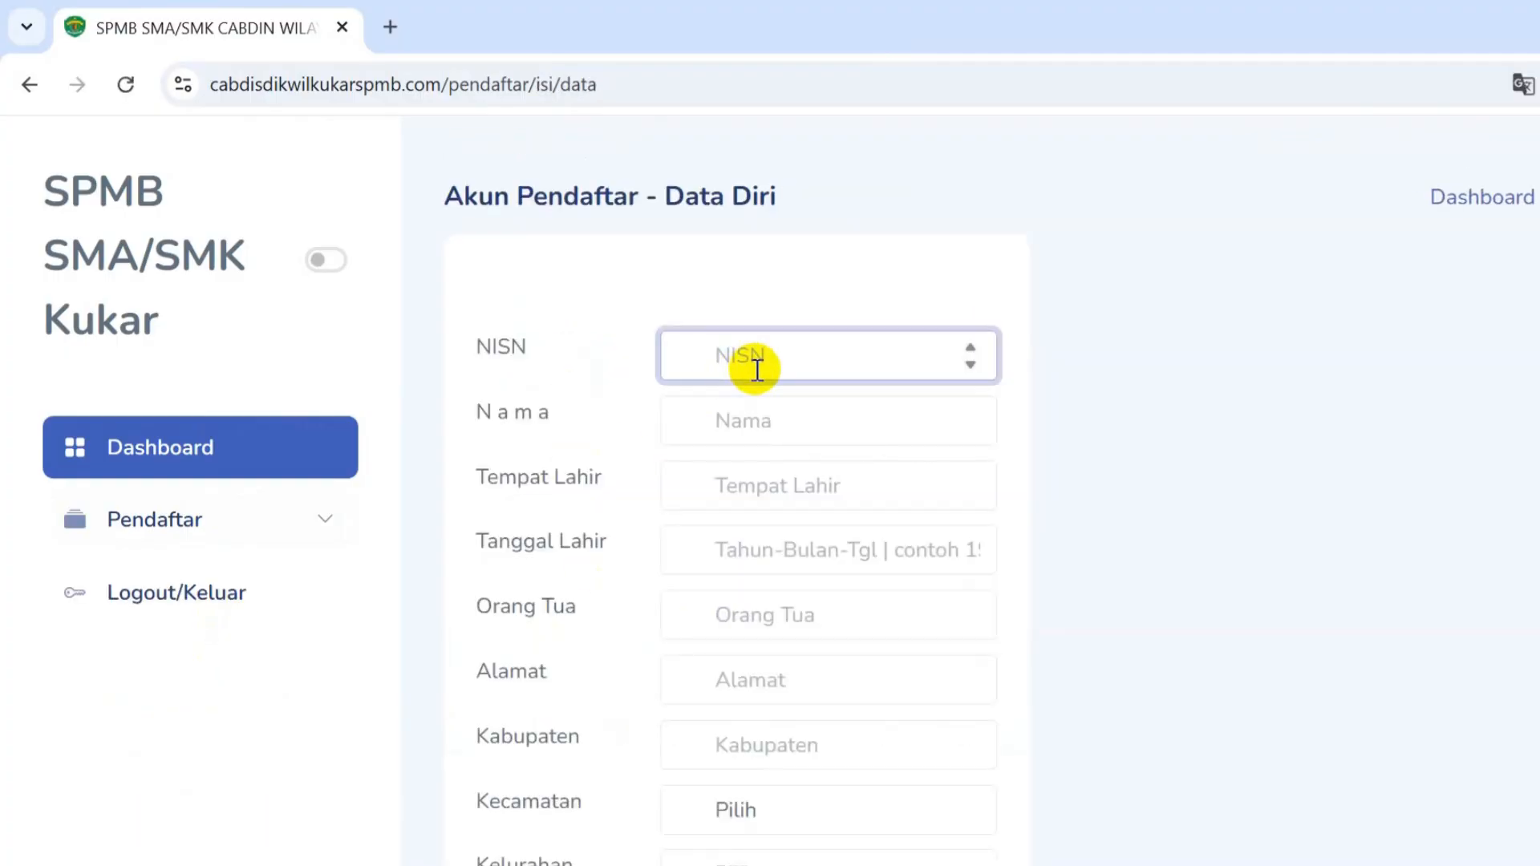
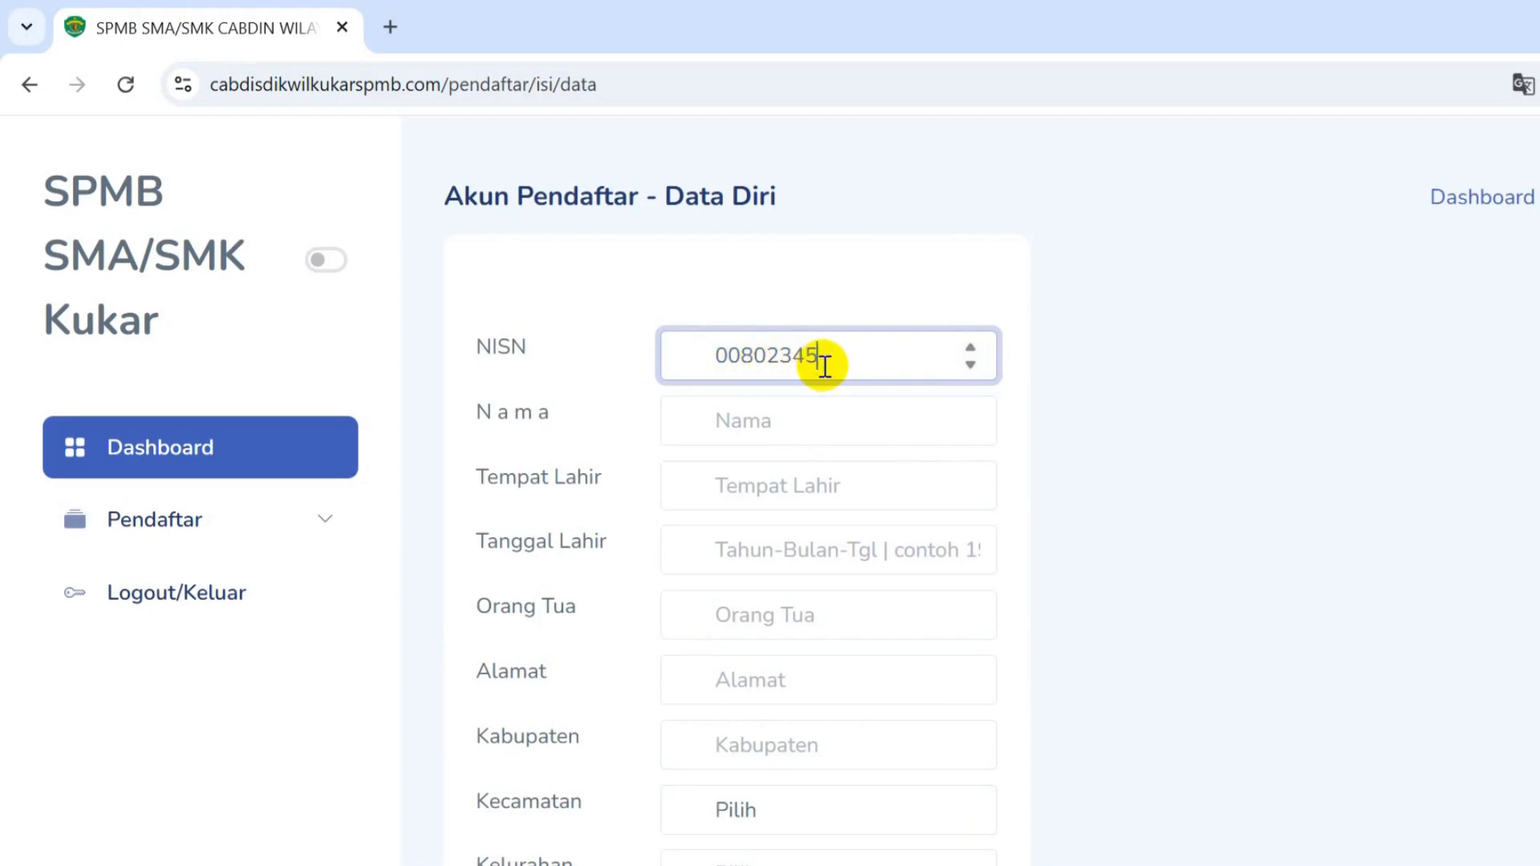
pyautogui.moveTo(855, 353); pyautogui.dragTo(642, 337)
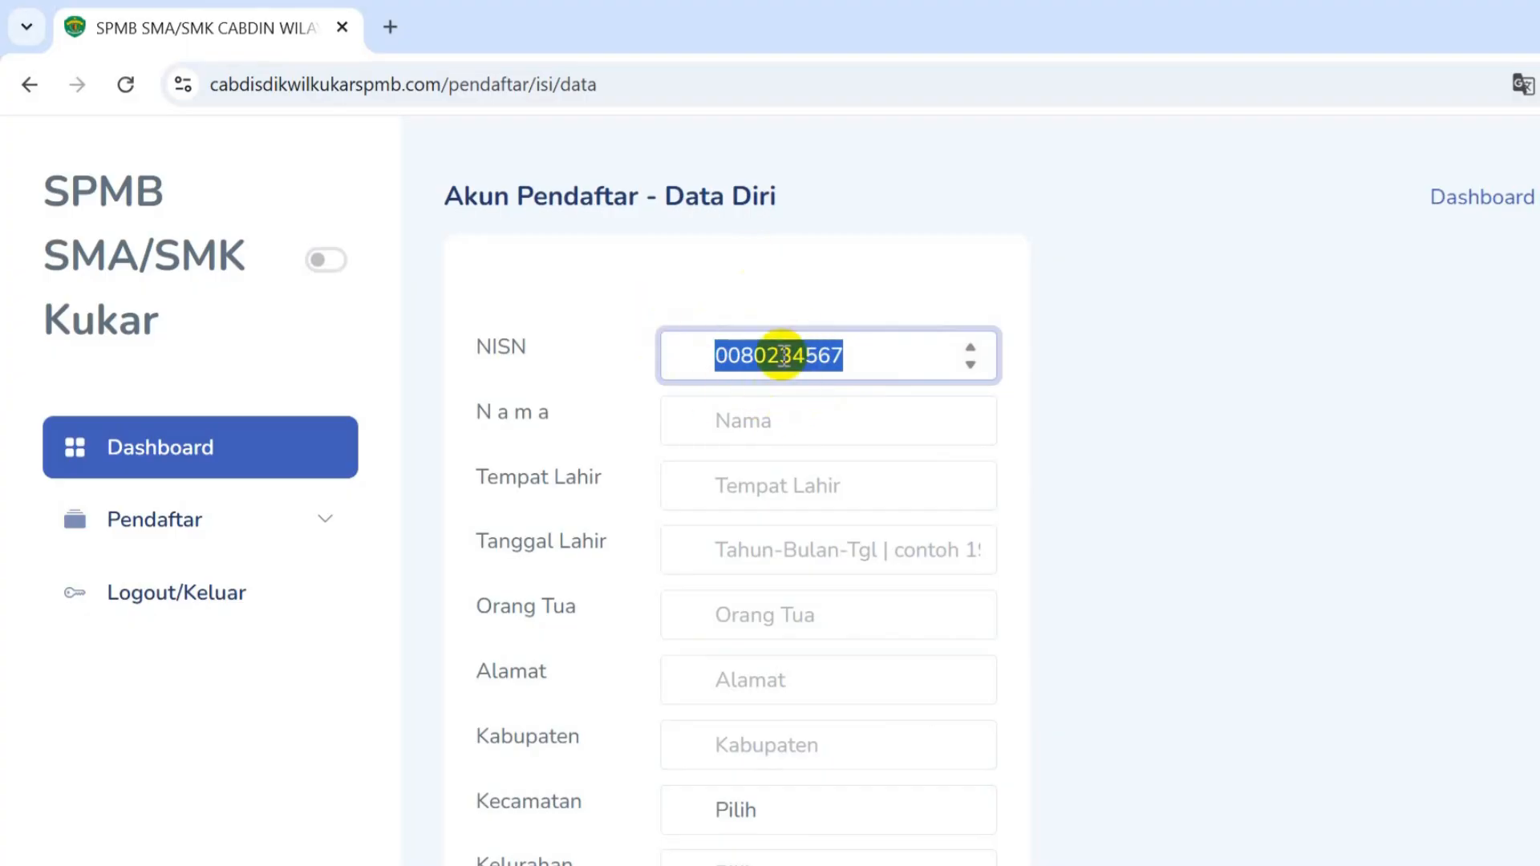
# - Enter the student's name and the birthplace Muara Bengkal
pyautogui.click(765, 406)
pyautogui.write('Robert')
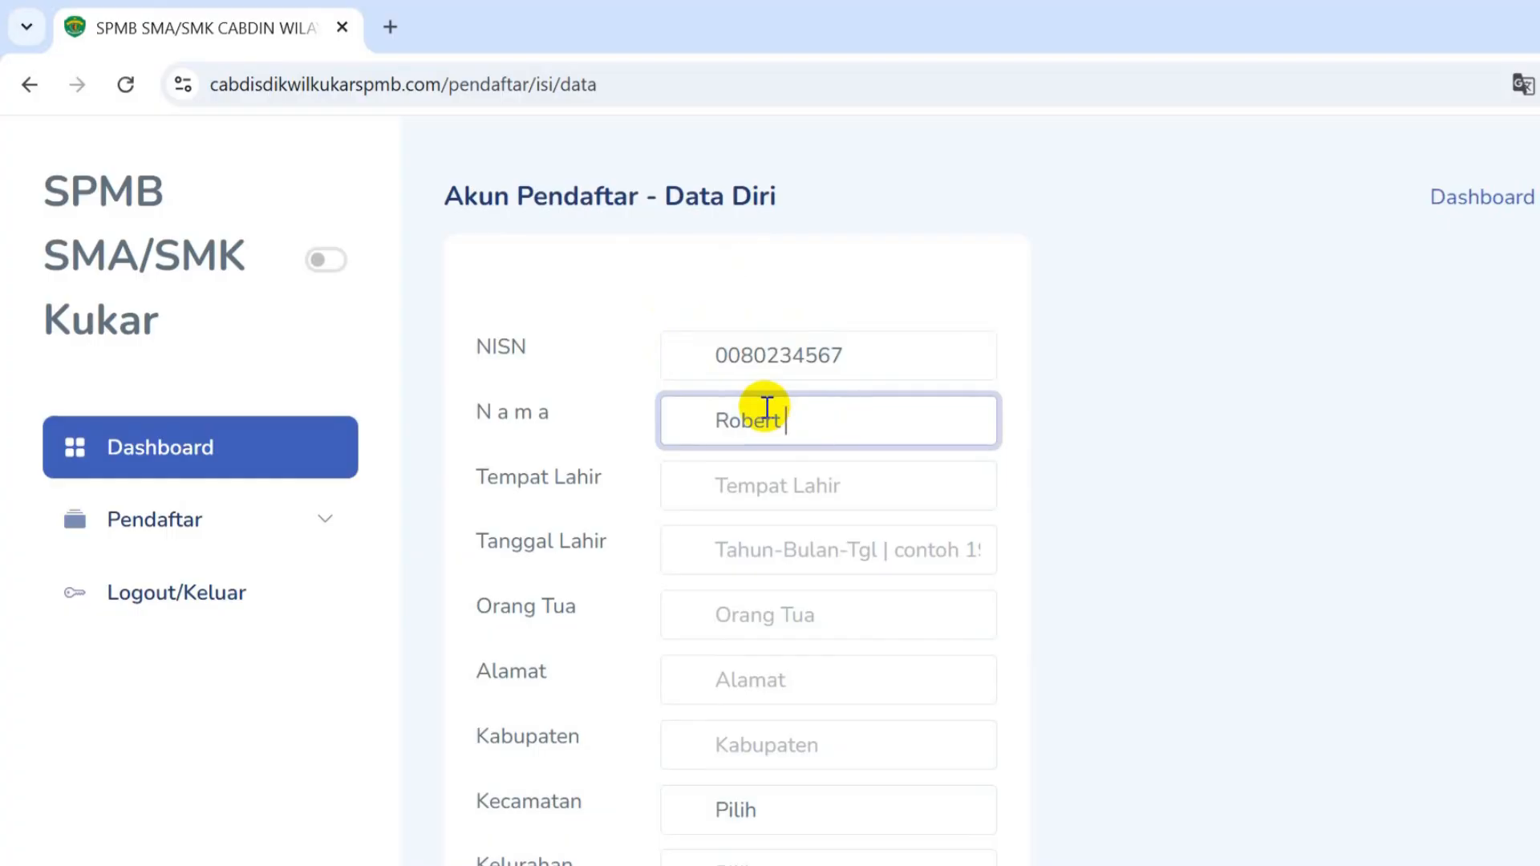
pyautogui.click(759, 481)
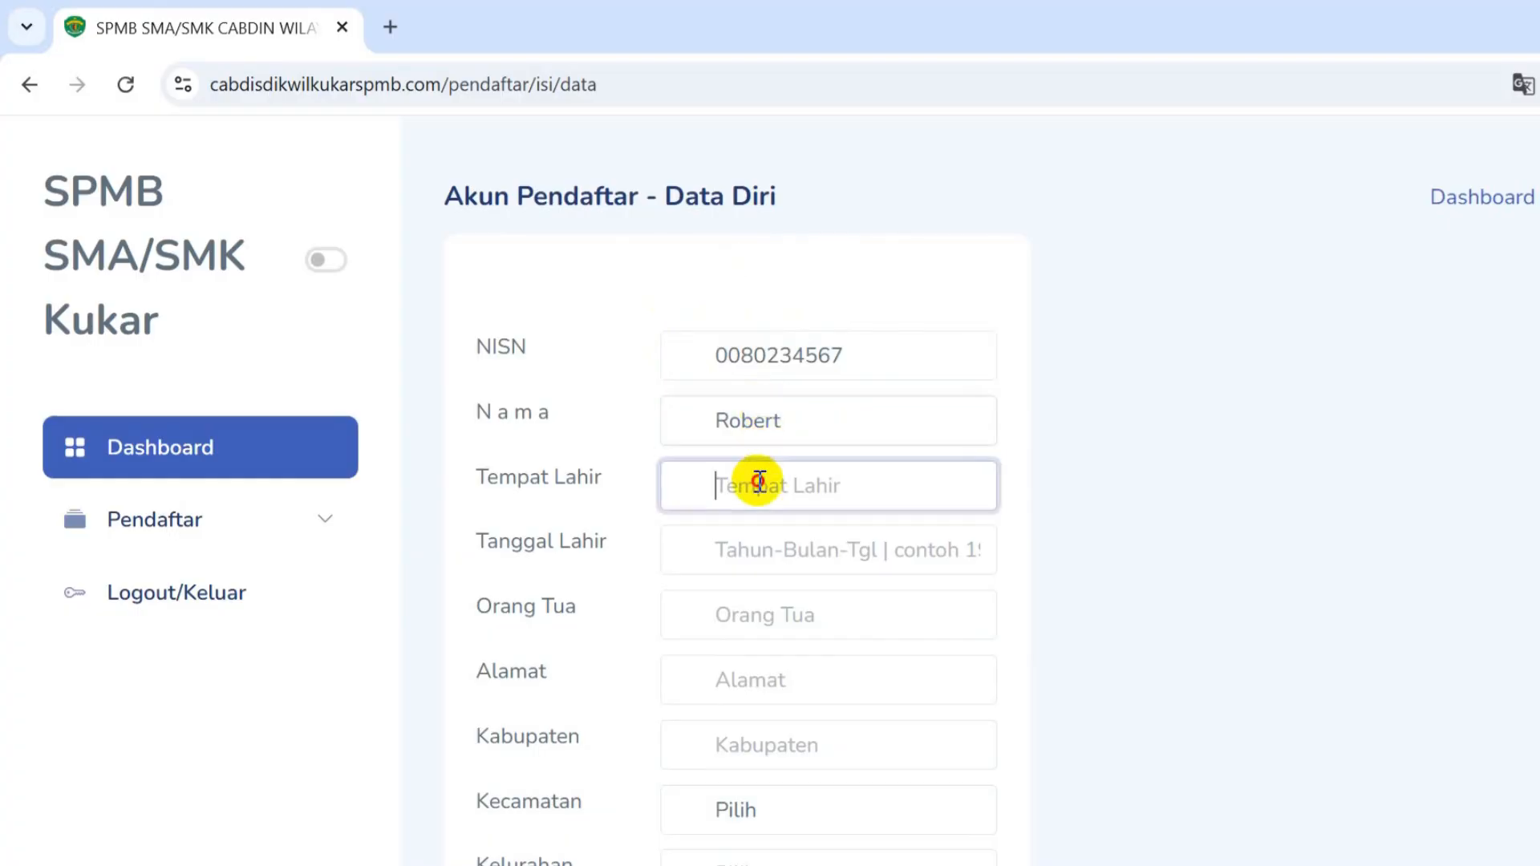
pyautogui.write('Muara ')
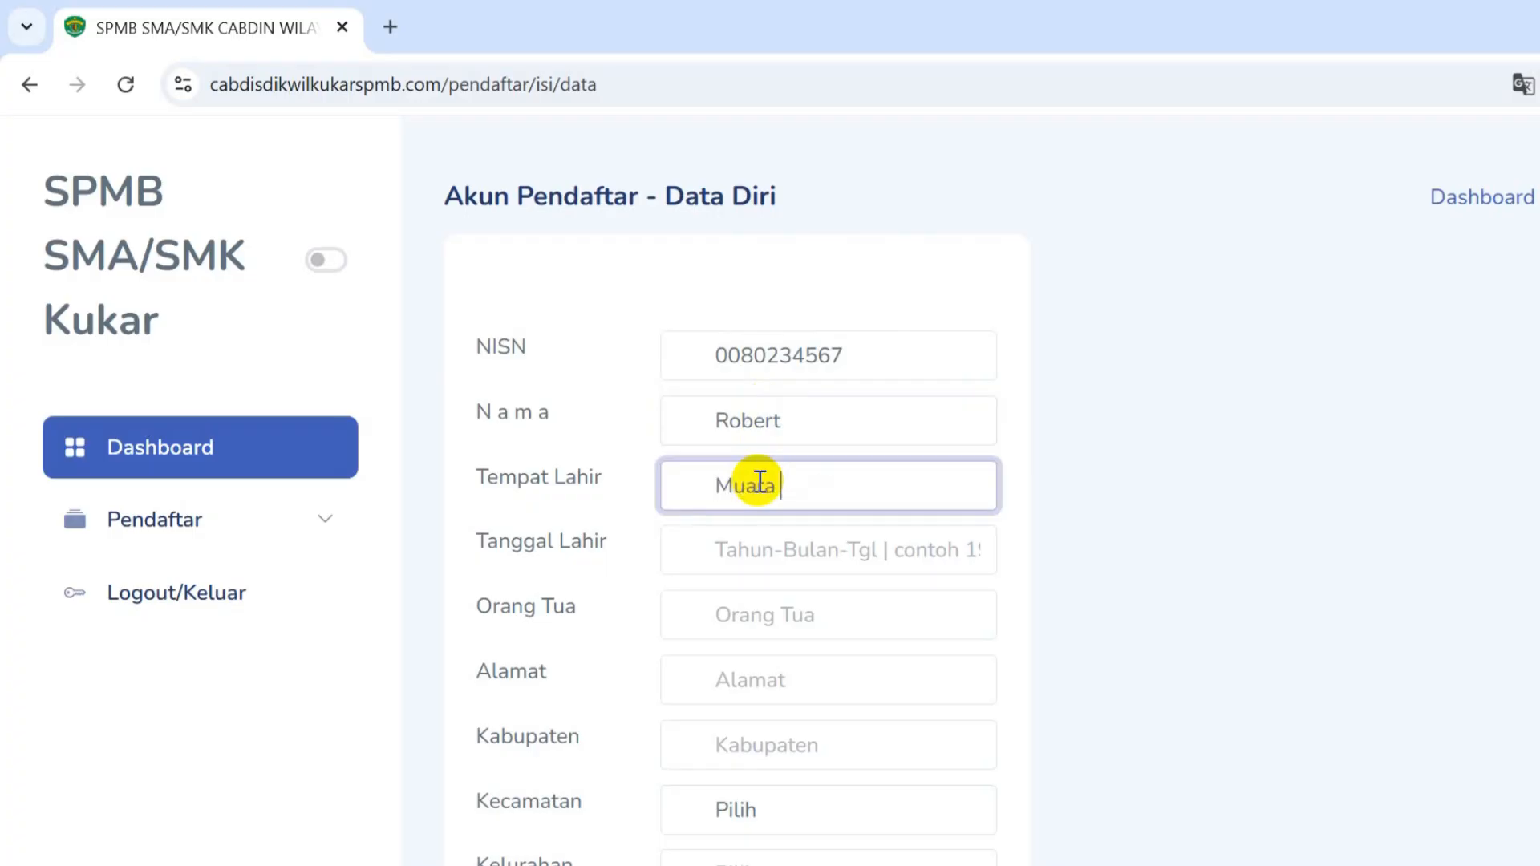
pyautogui.write('Bengkal')
# - Set the birth date to 2010-08-08
pyautogui.click(758, 543)
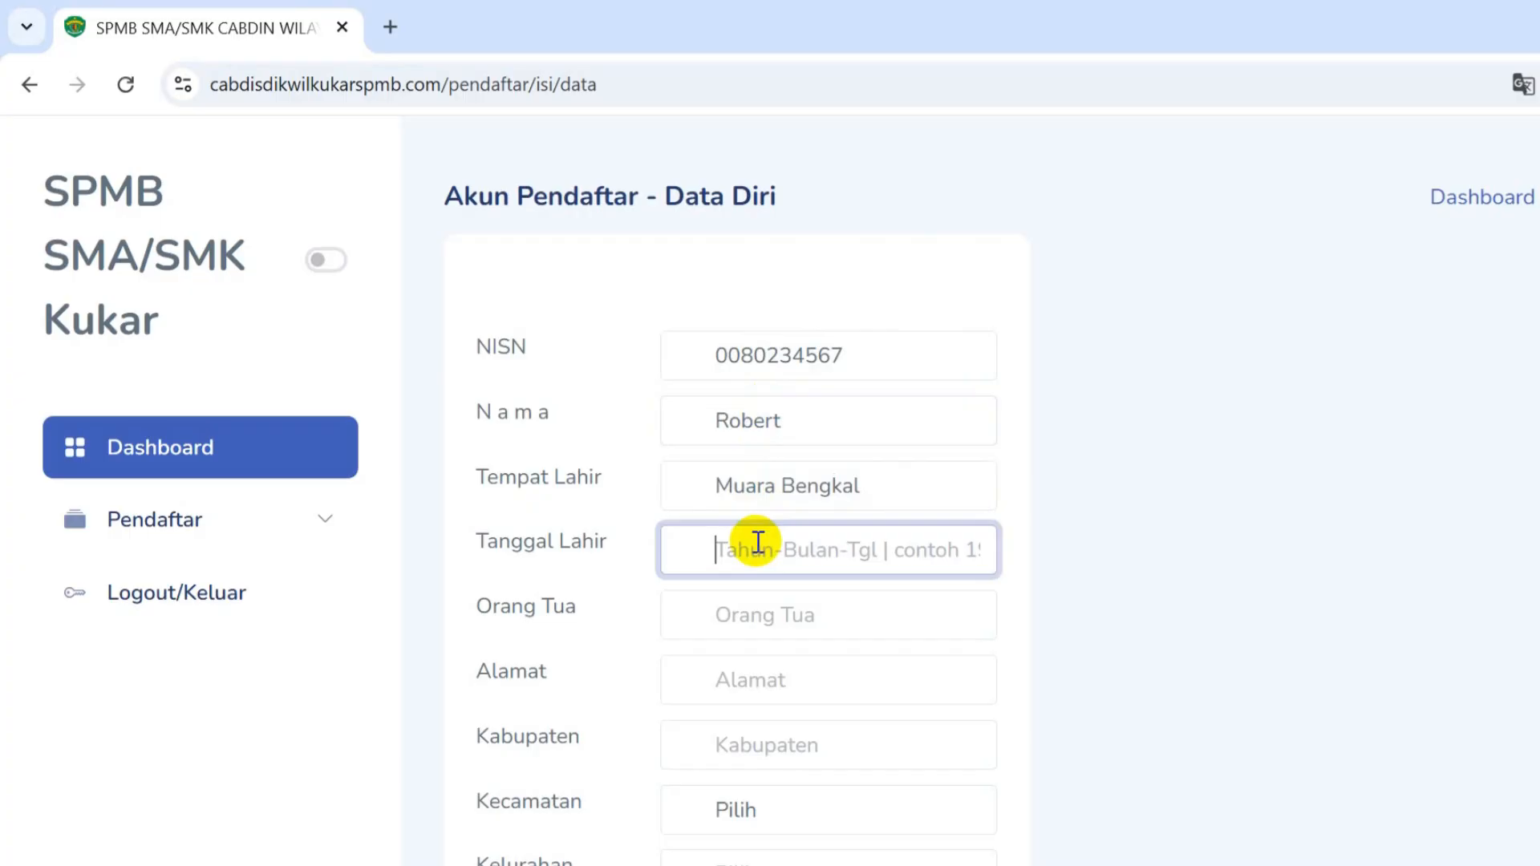
pyautogui.write('08')
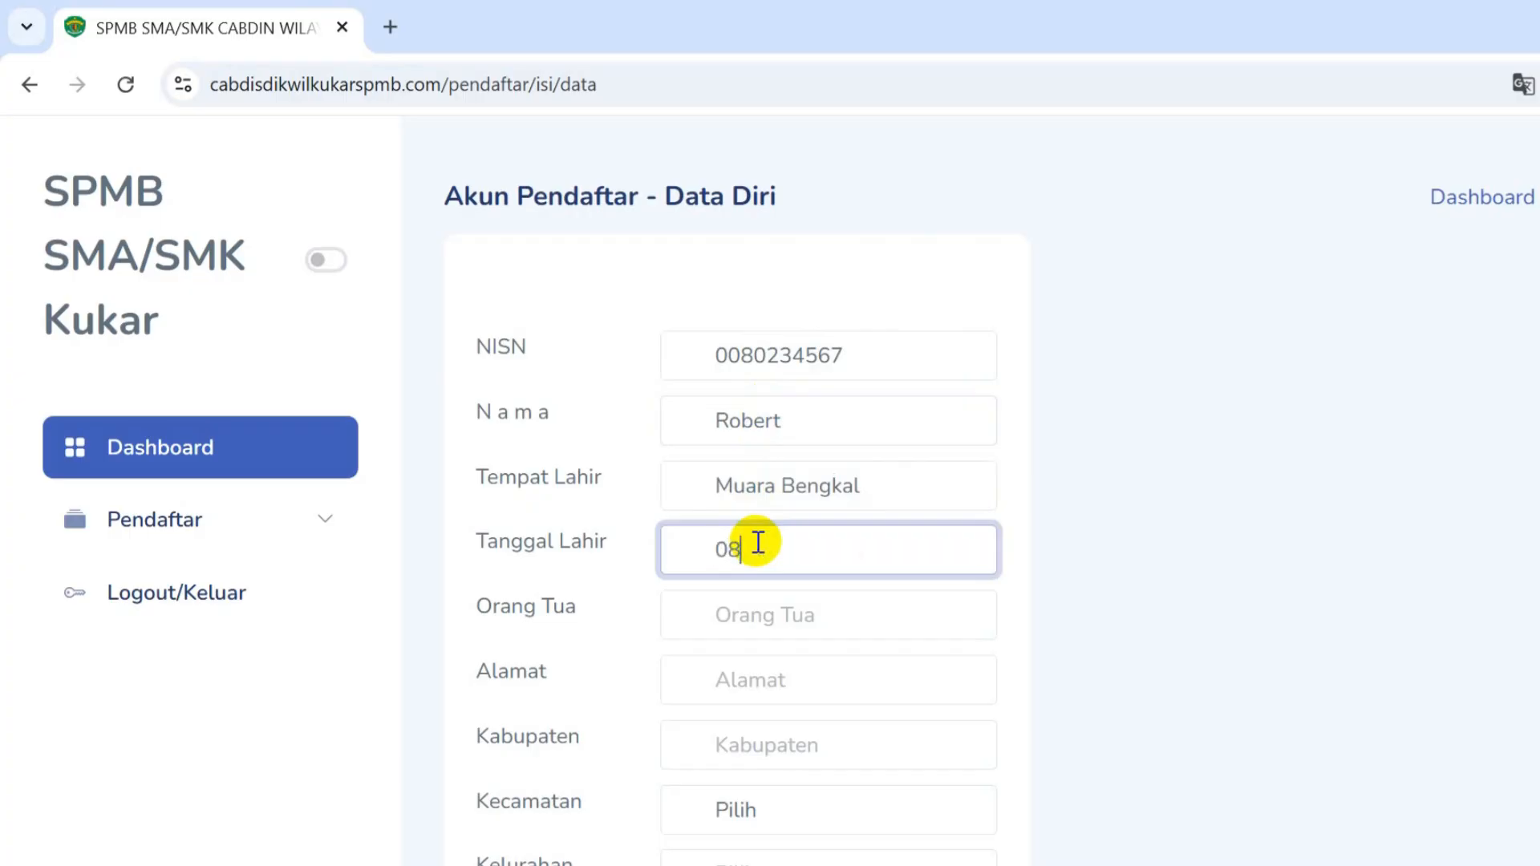
pyautogui.press('BackSpace')
pyautogui.press('BackSpace')
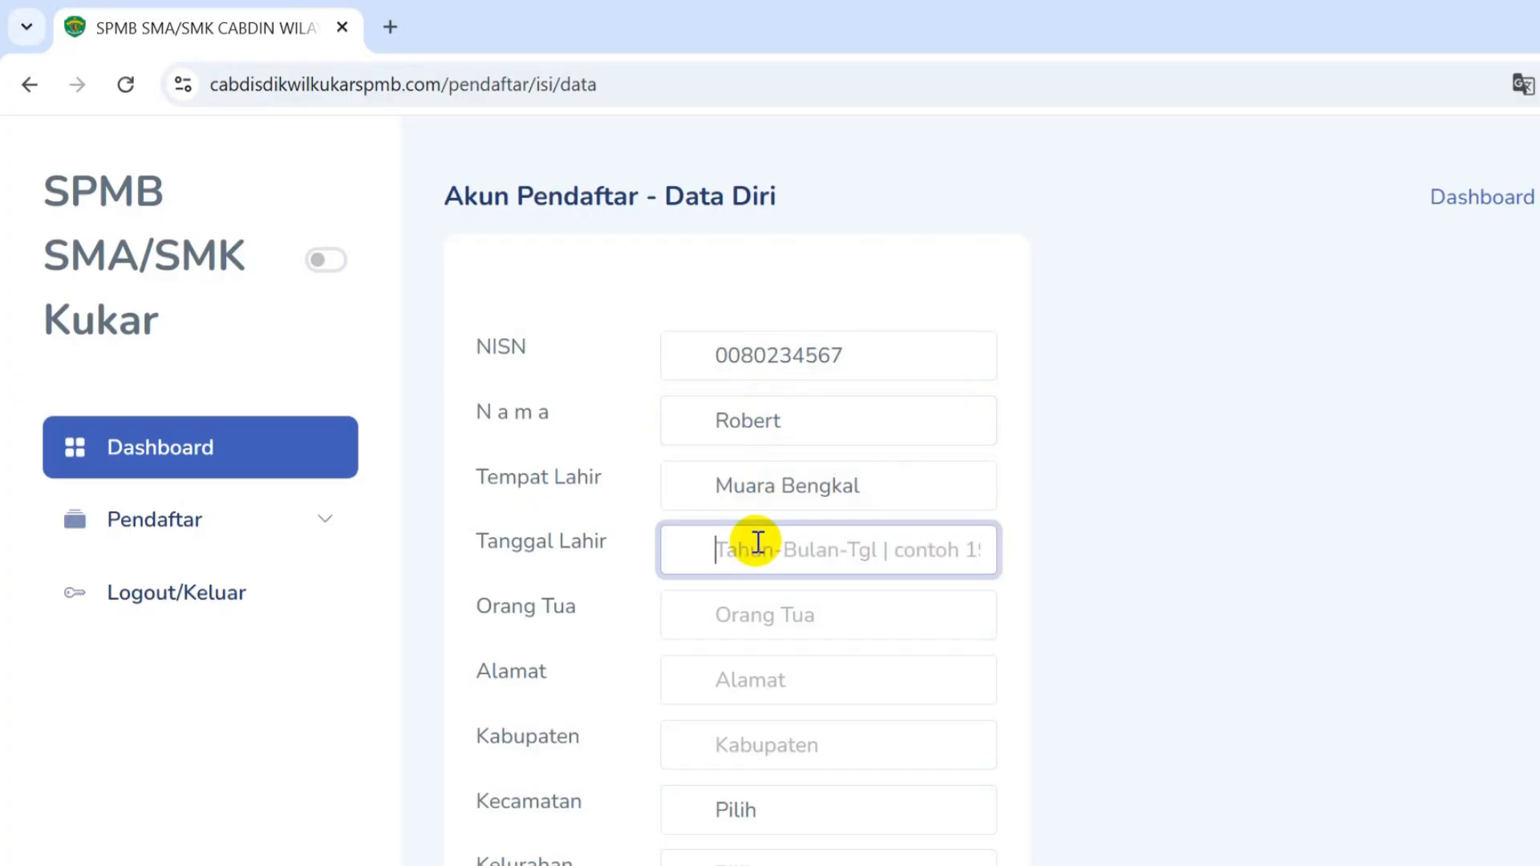
pyautogui.write('1')
pyautogui.press('BackSpace')
pyautogui.write('20')
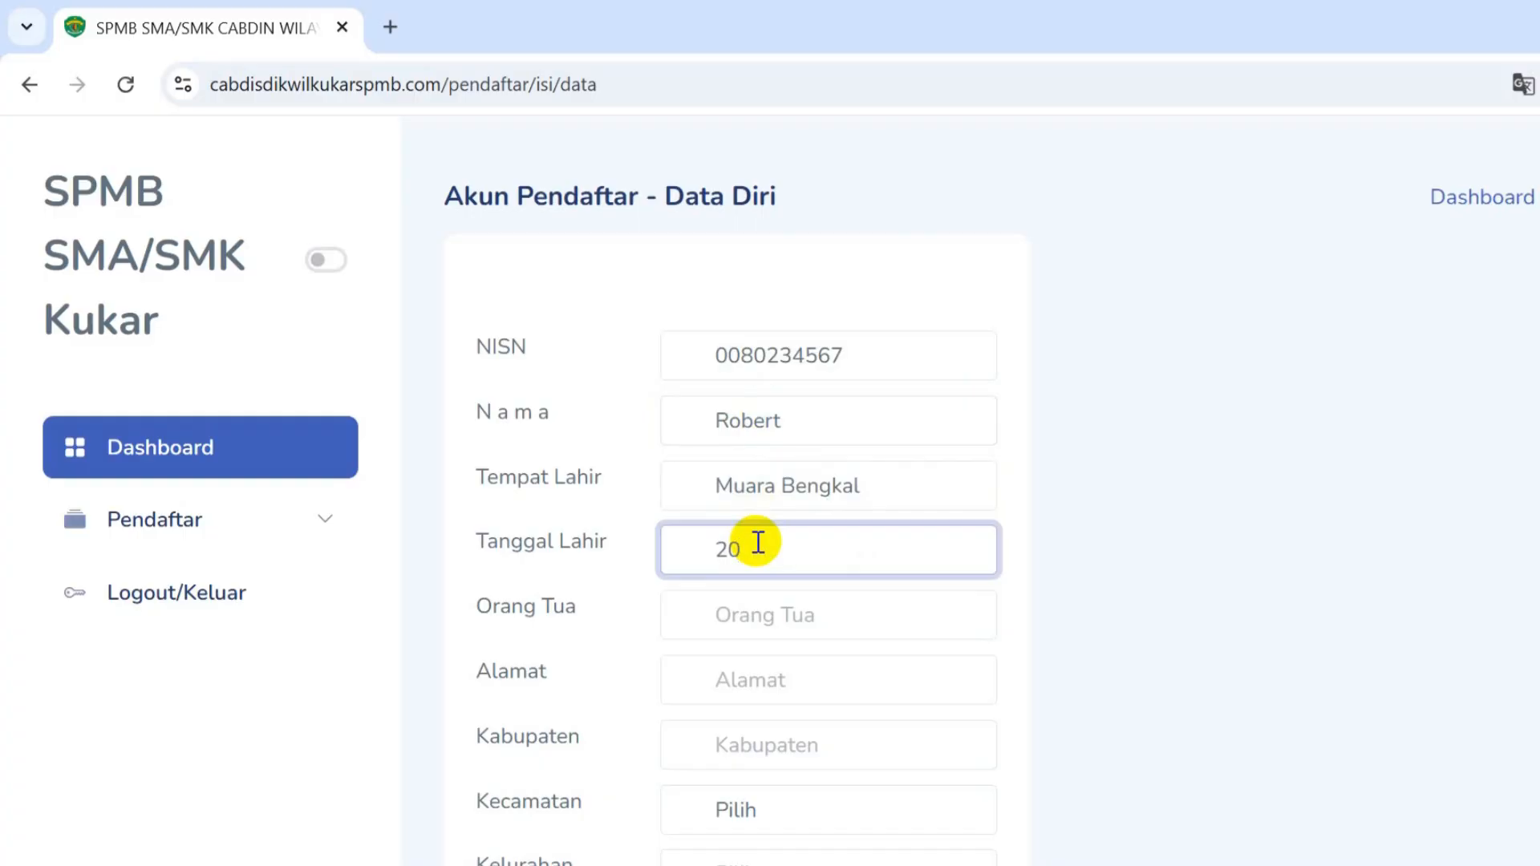
pyautogui.write('10-08-08')
# - Fill in the parent's name, the street address and regency Kutai Kartanegara
pyautogui.click(799, 627)
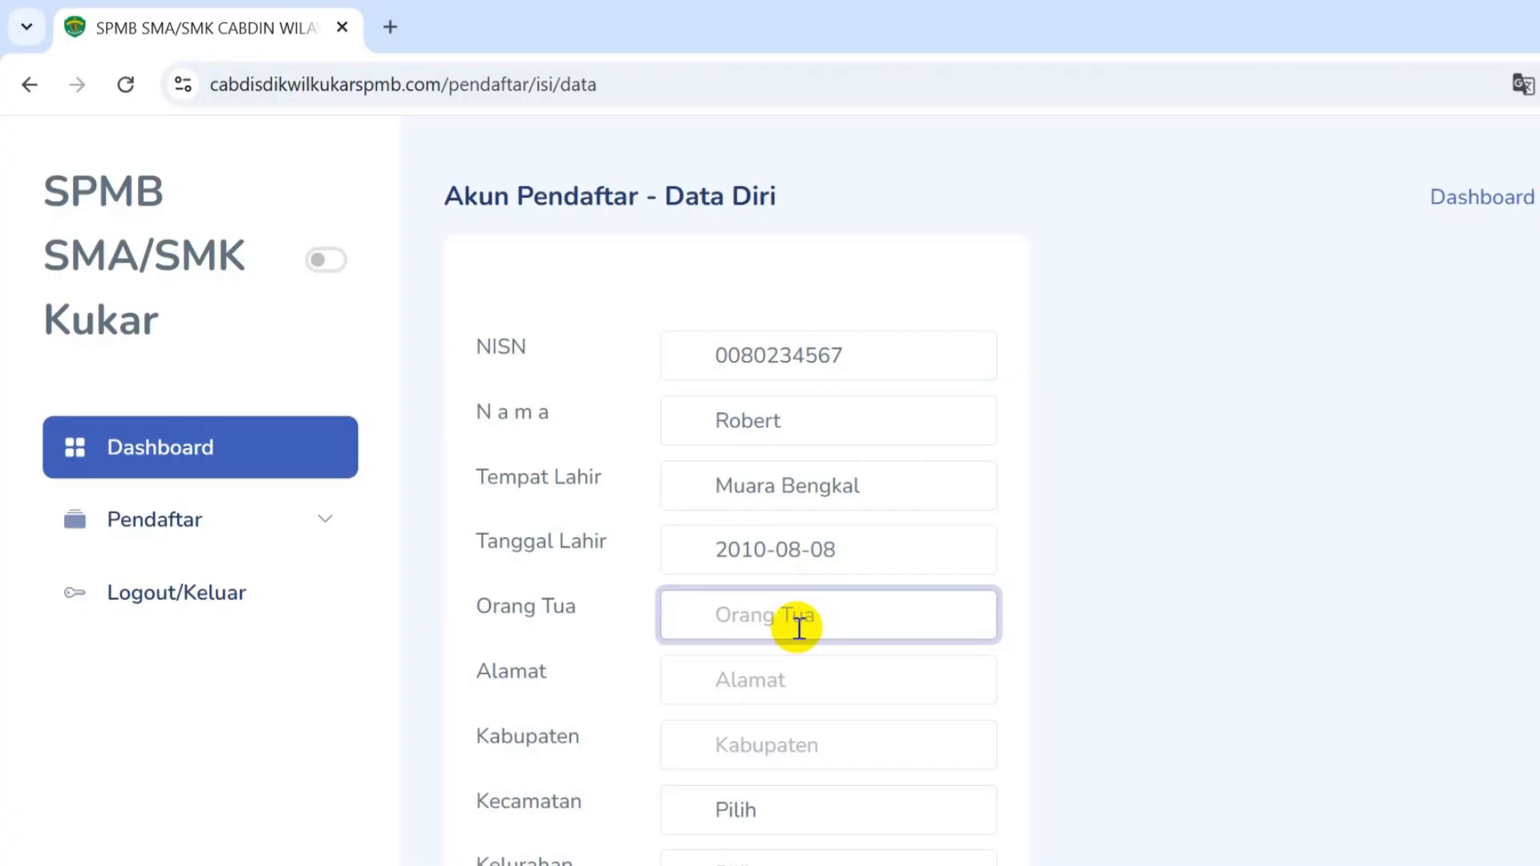
pyautogui.write('Fransiskus')
pyautogui.click(790, 667)
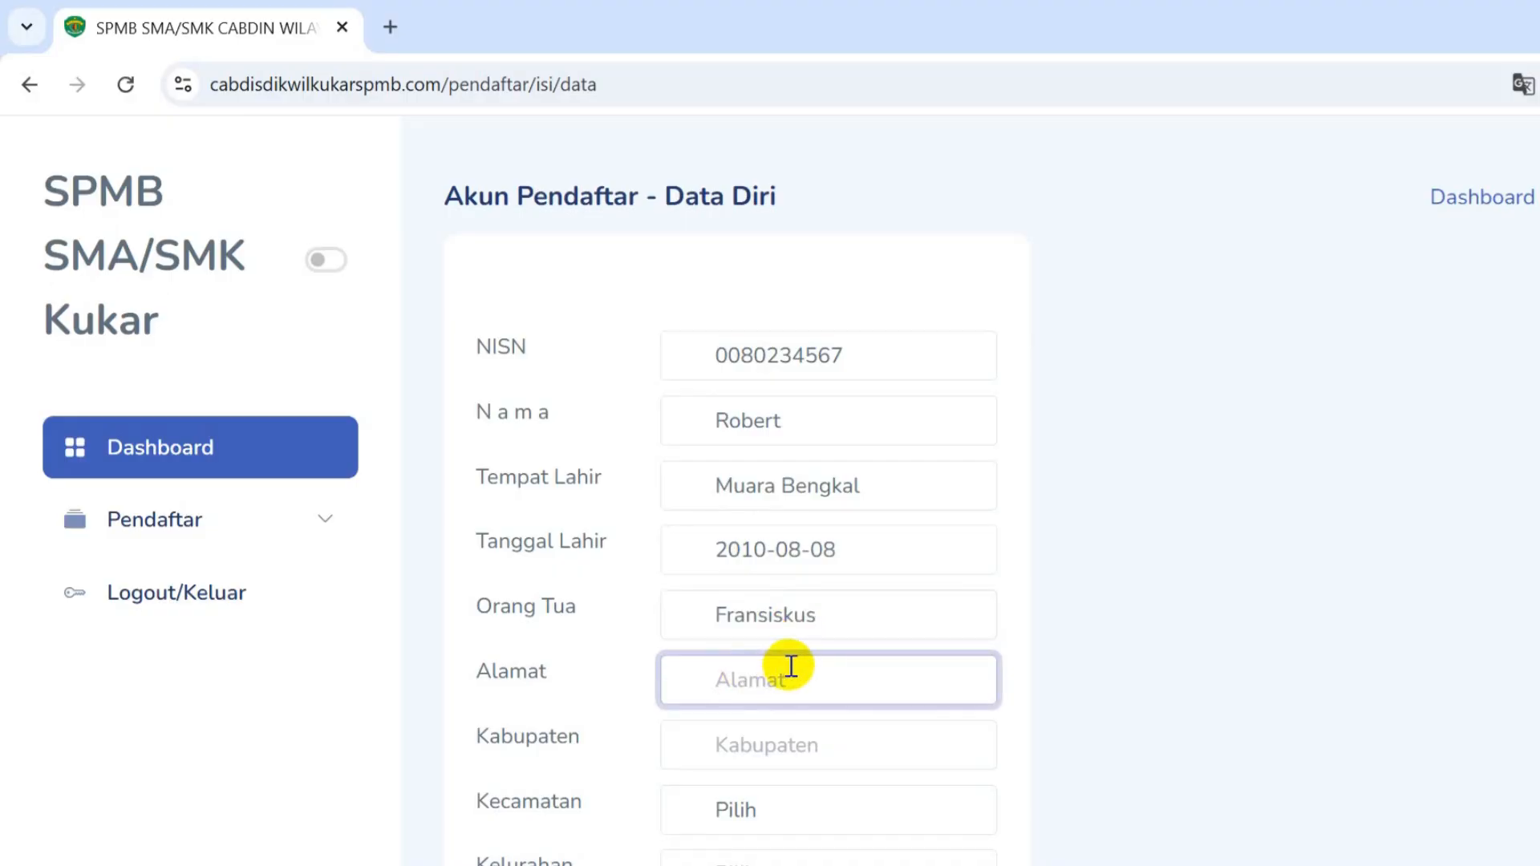
pyautogui.write('Jl. Lai')
pyautogui.click(798, 736)
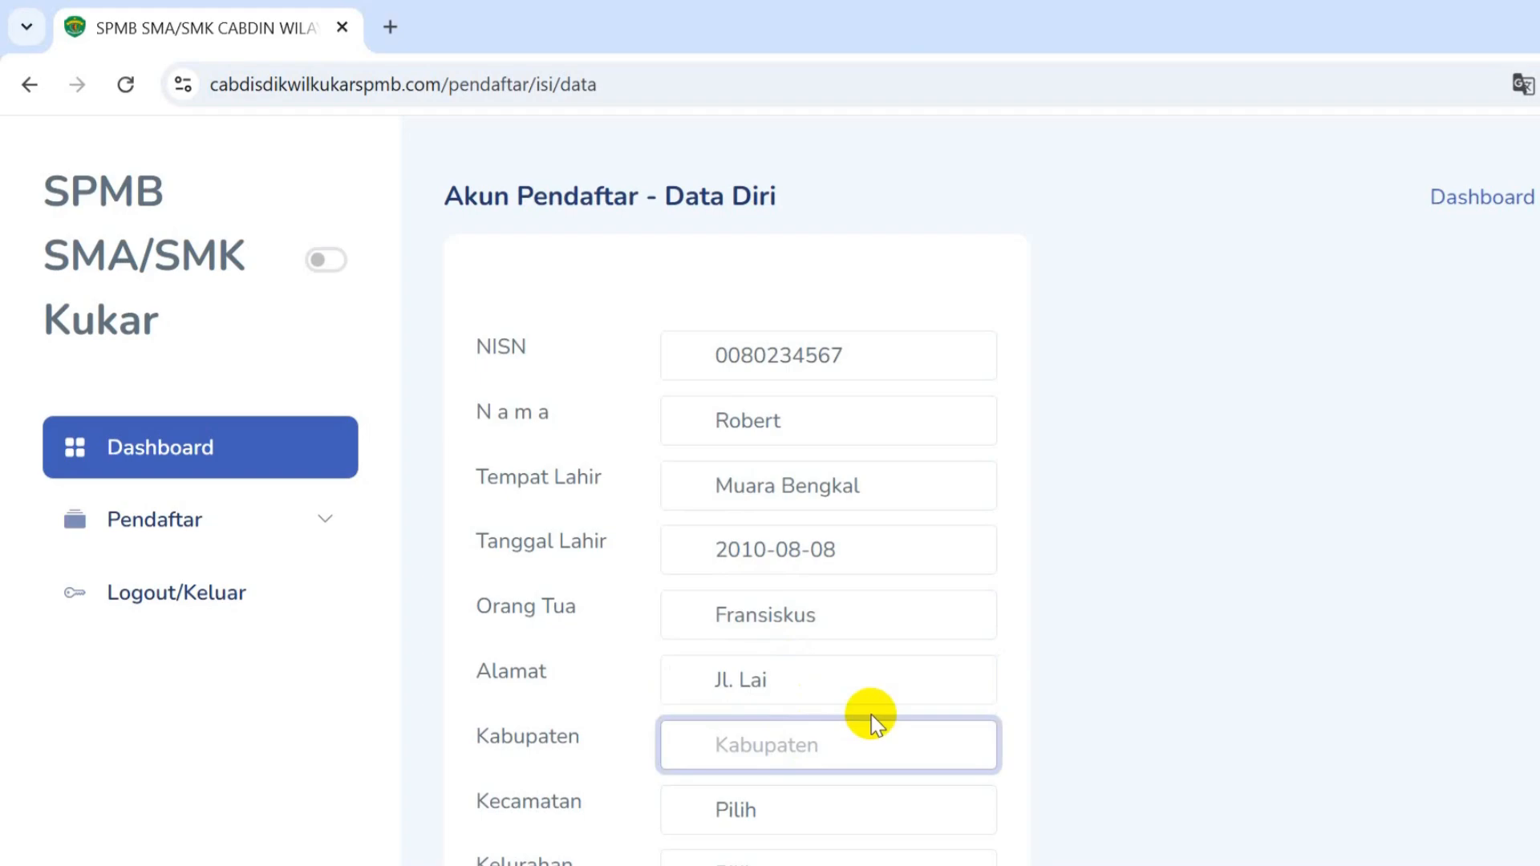
pyautogui.write('Kutai Kartanegara')
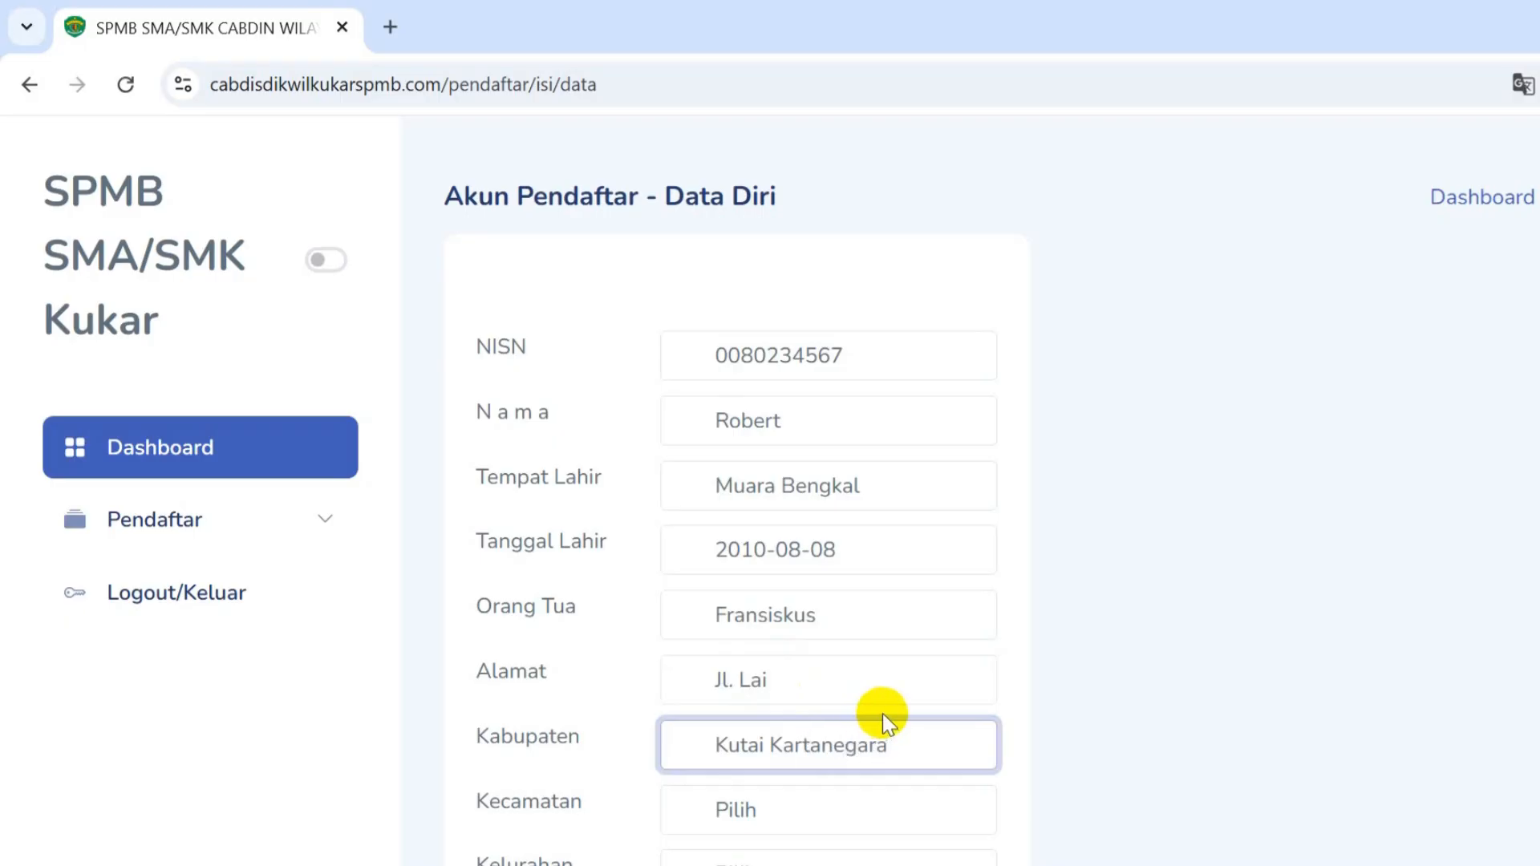
pyautogui.scroll(-3, 874, 710)
pyautogui.click(804, 557)
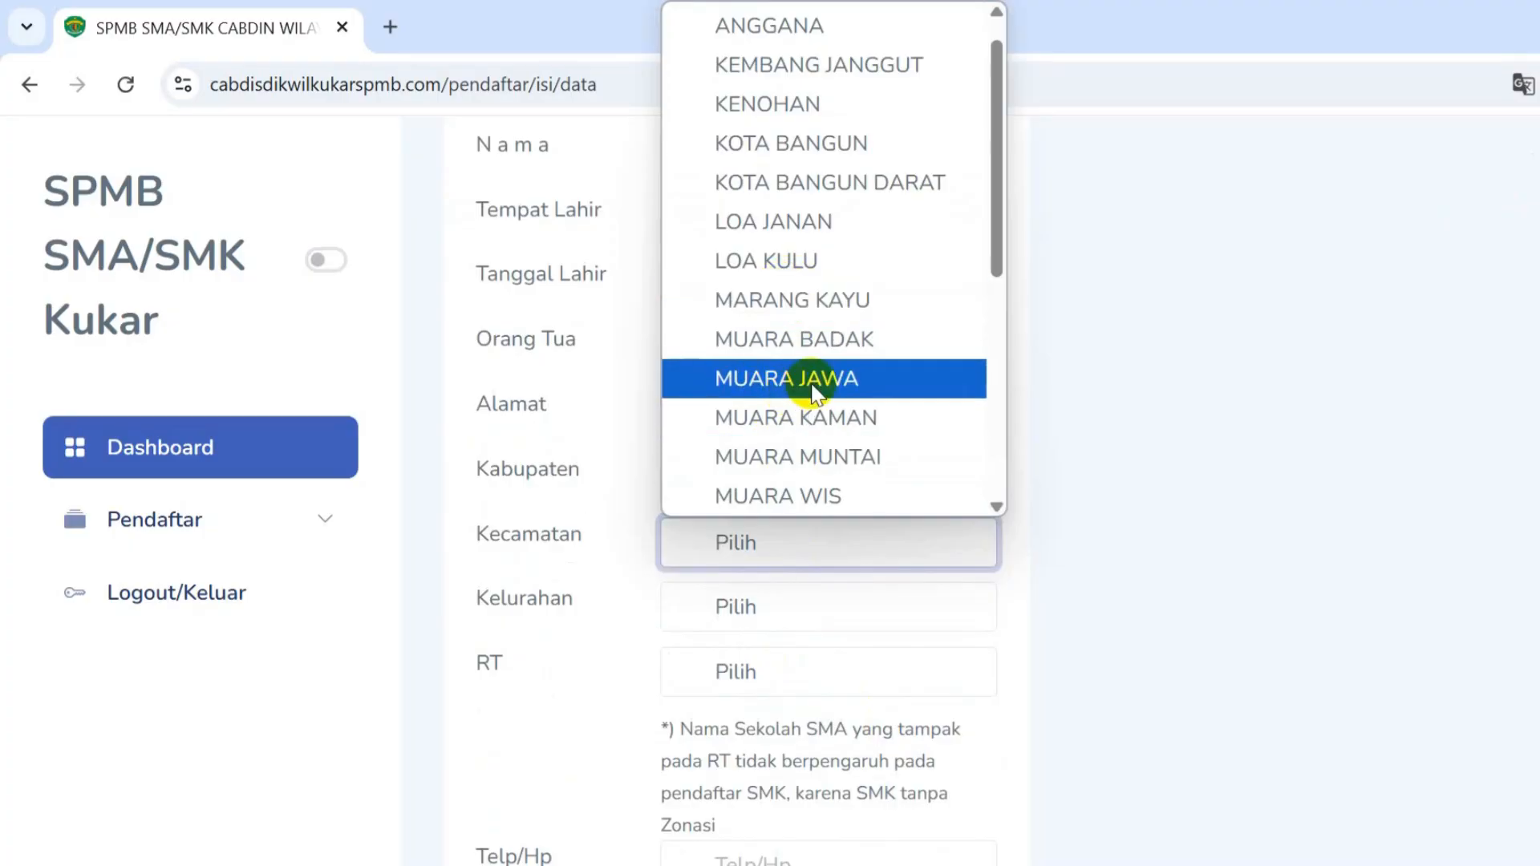
# - Set the Kecamatan to TENGGARONG
pyautogui.scroll(-5, 814, 381)
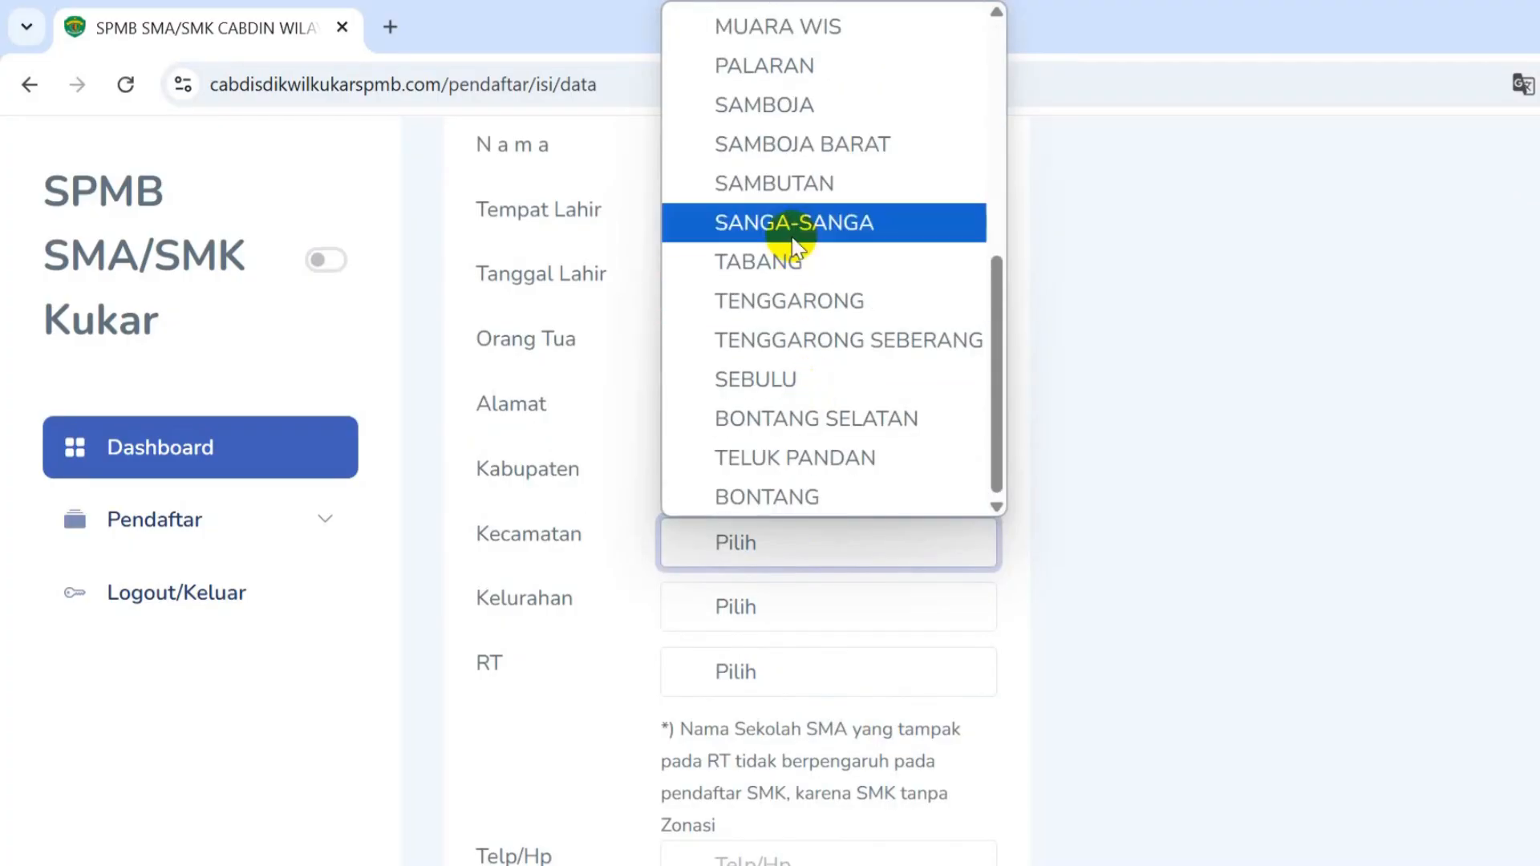
pyautogui.click(808, 305)
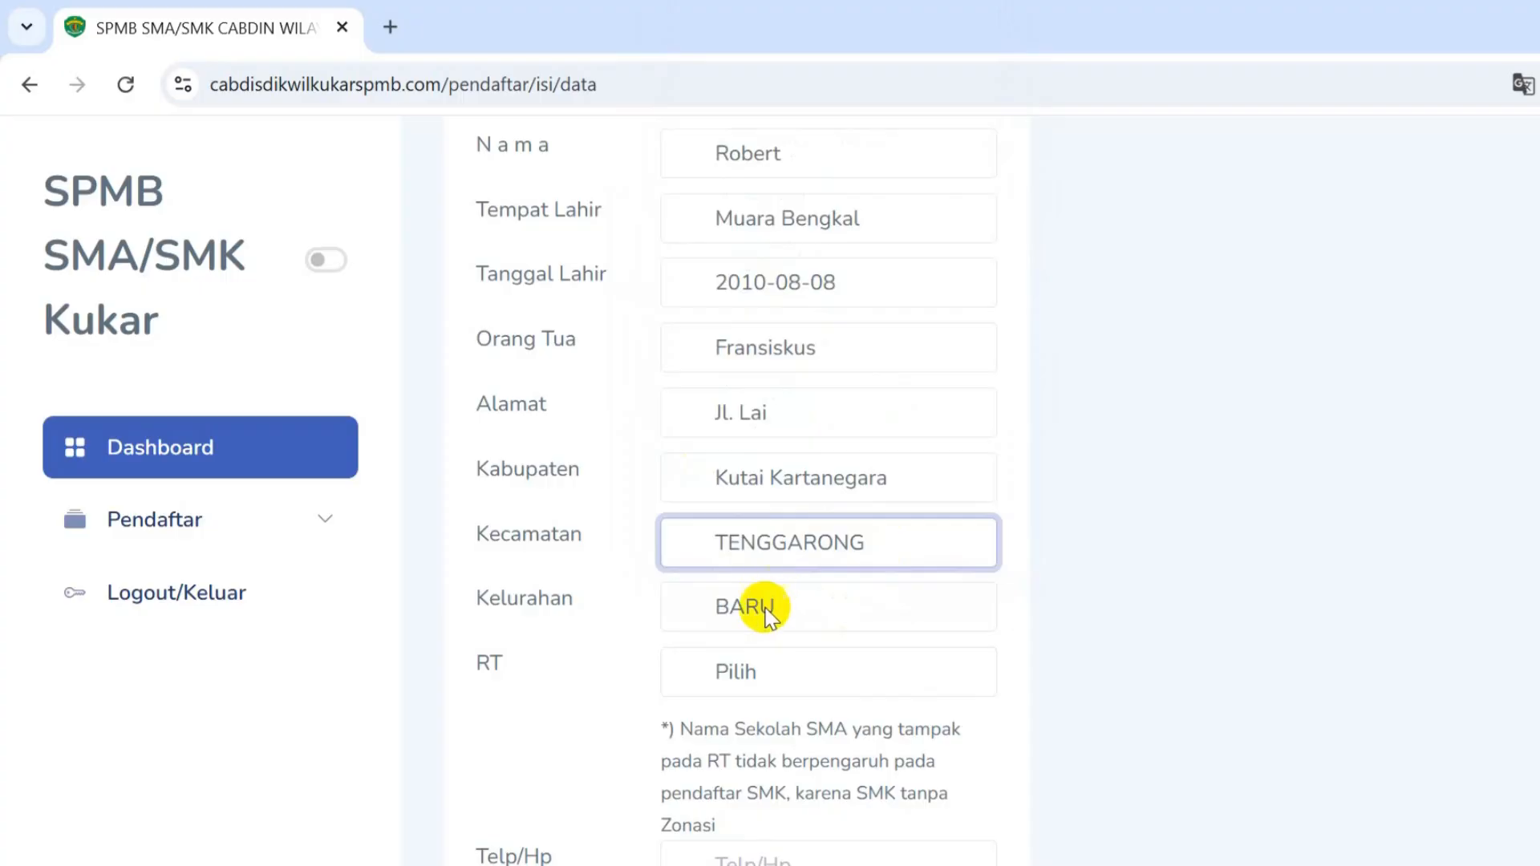
pyautogui.click(763, 674)
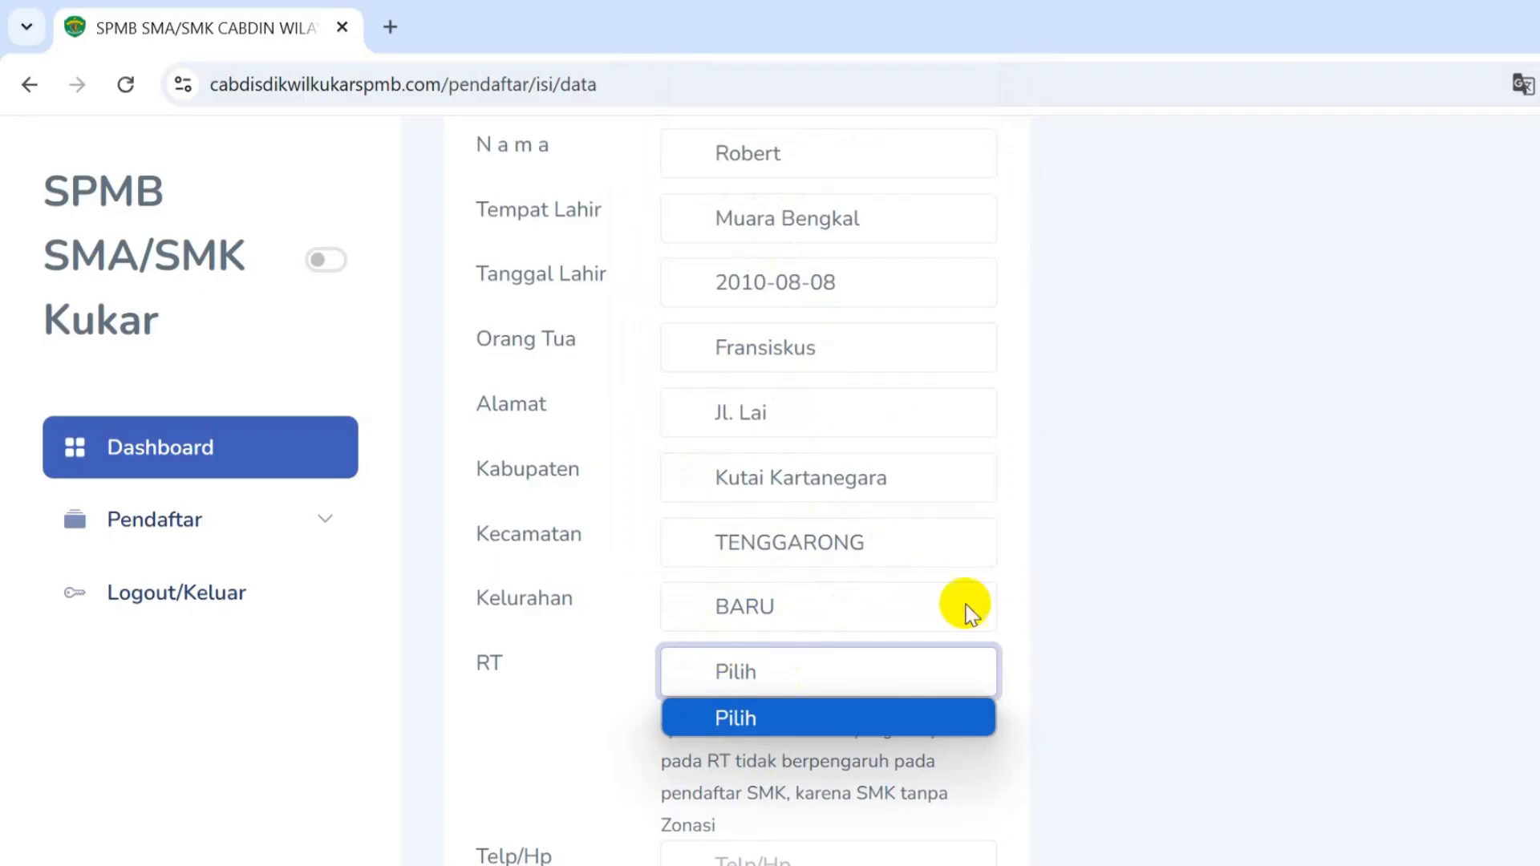
# - Try Kelurahan MALUHU, LOA IPUH DARAT and LOA IPUH, then settle on BARU
pyautogui.click(868, 602)
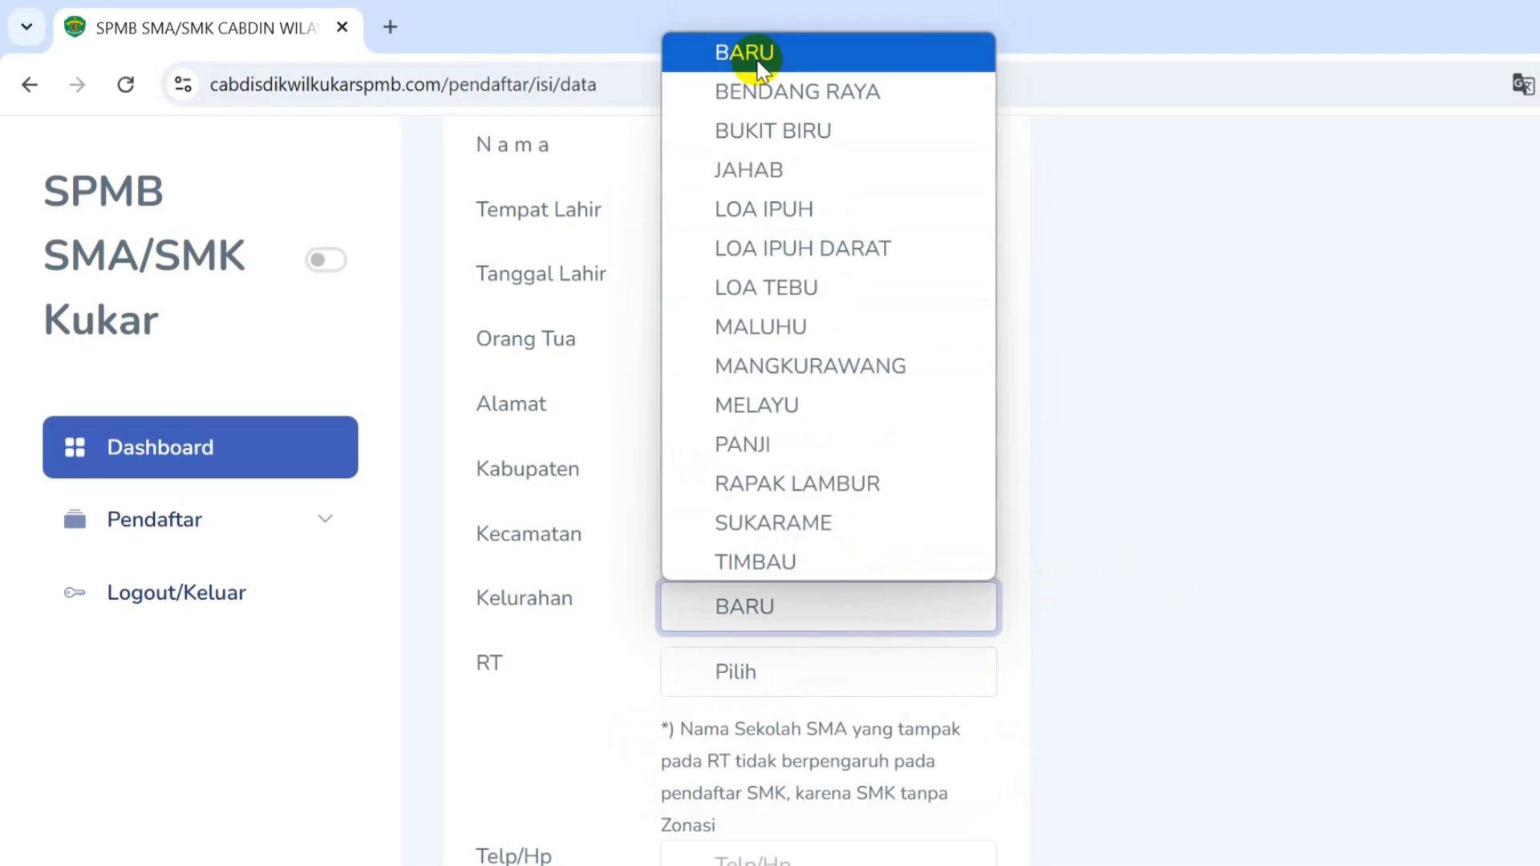
pyautogui.click(789, 319)
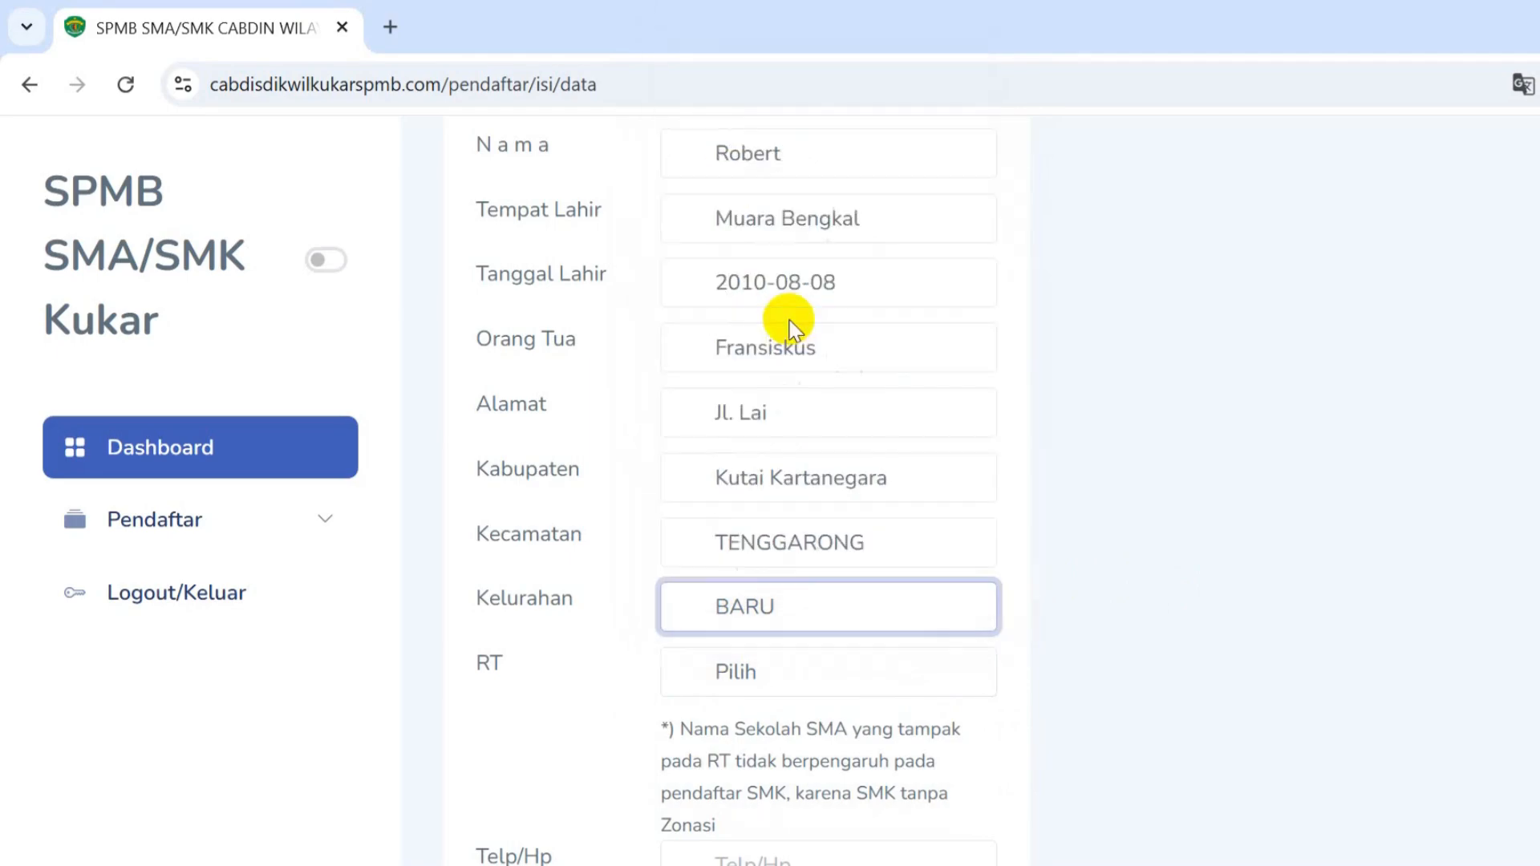
pyautogui.click(786, 589)
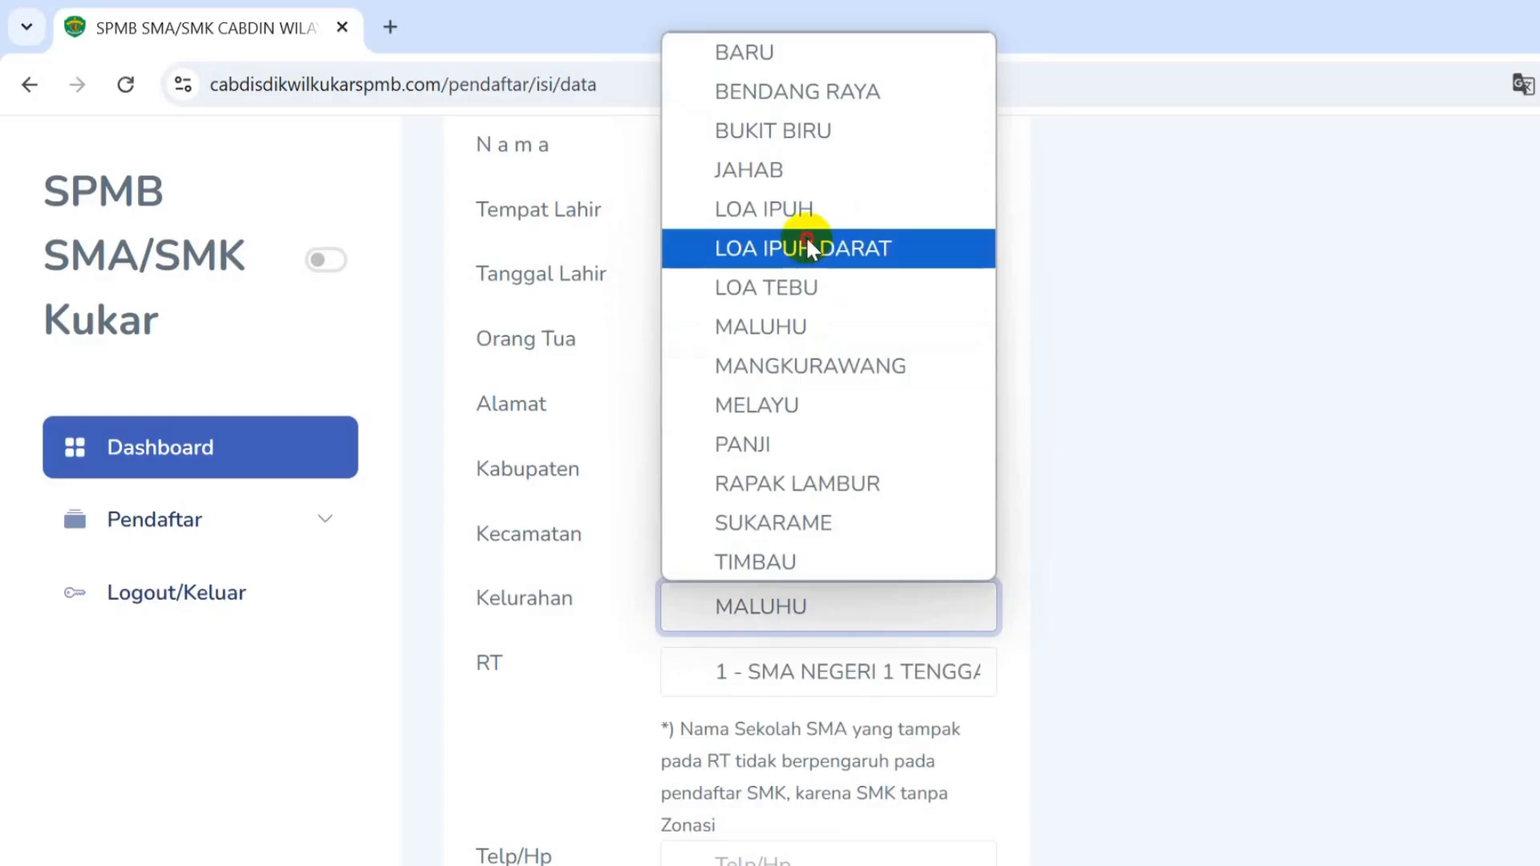
pyautogui.click(806, 240)
pyautogui.click(801, 607)
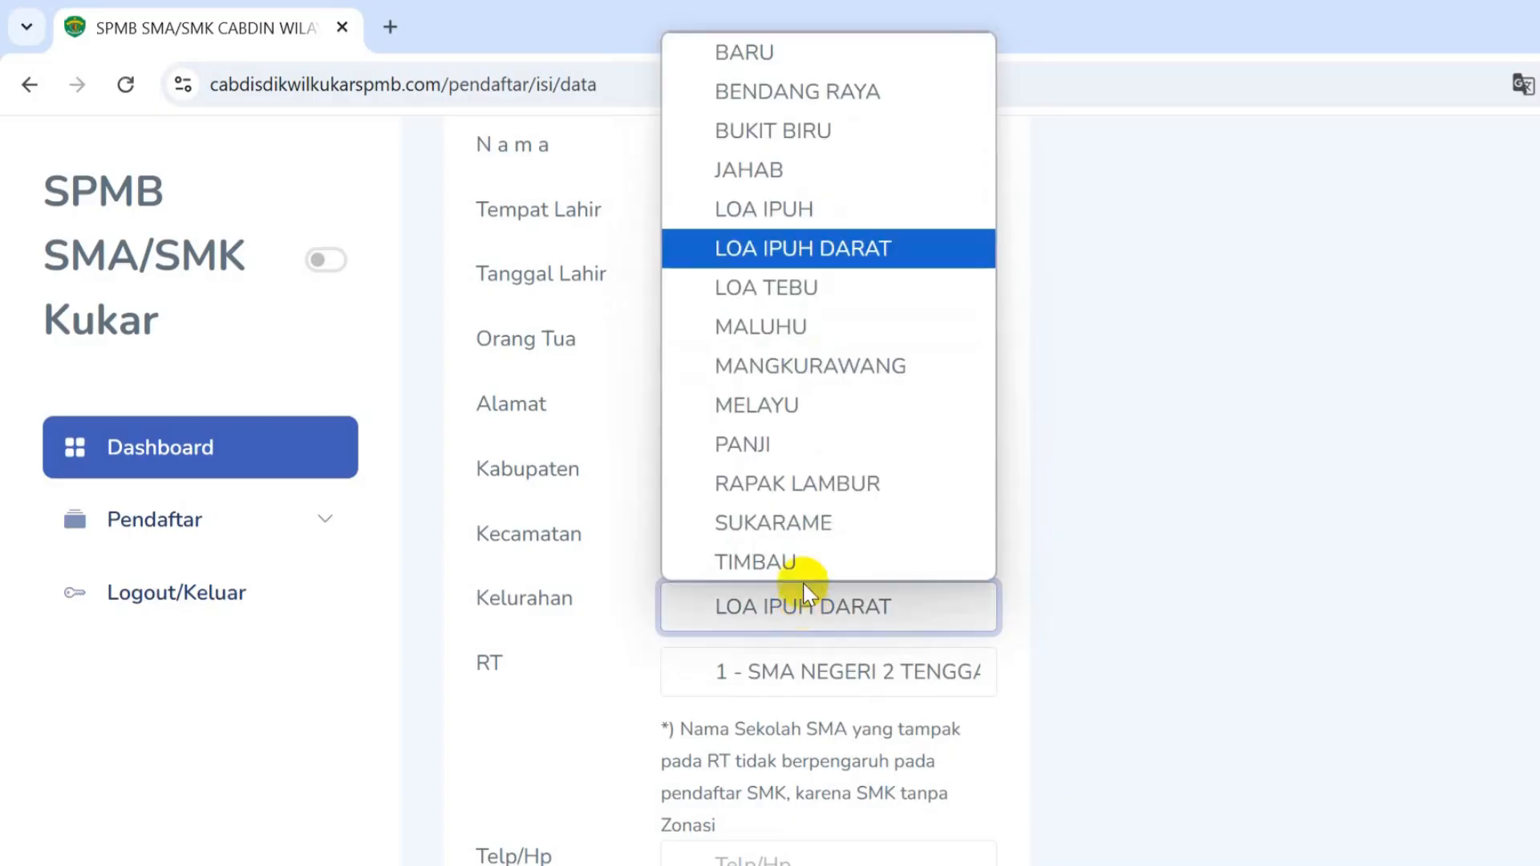
pyautogui.click(812, 213)
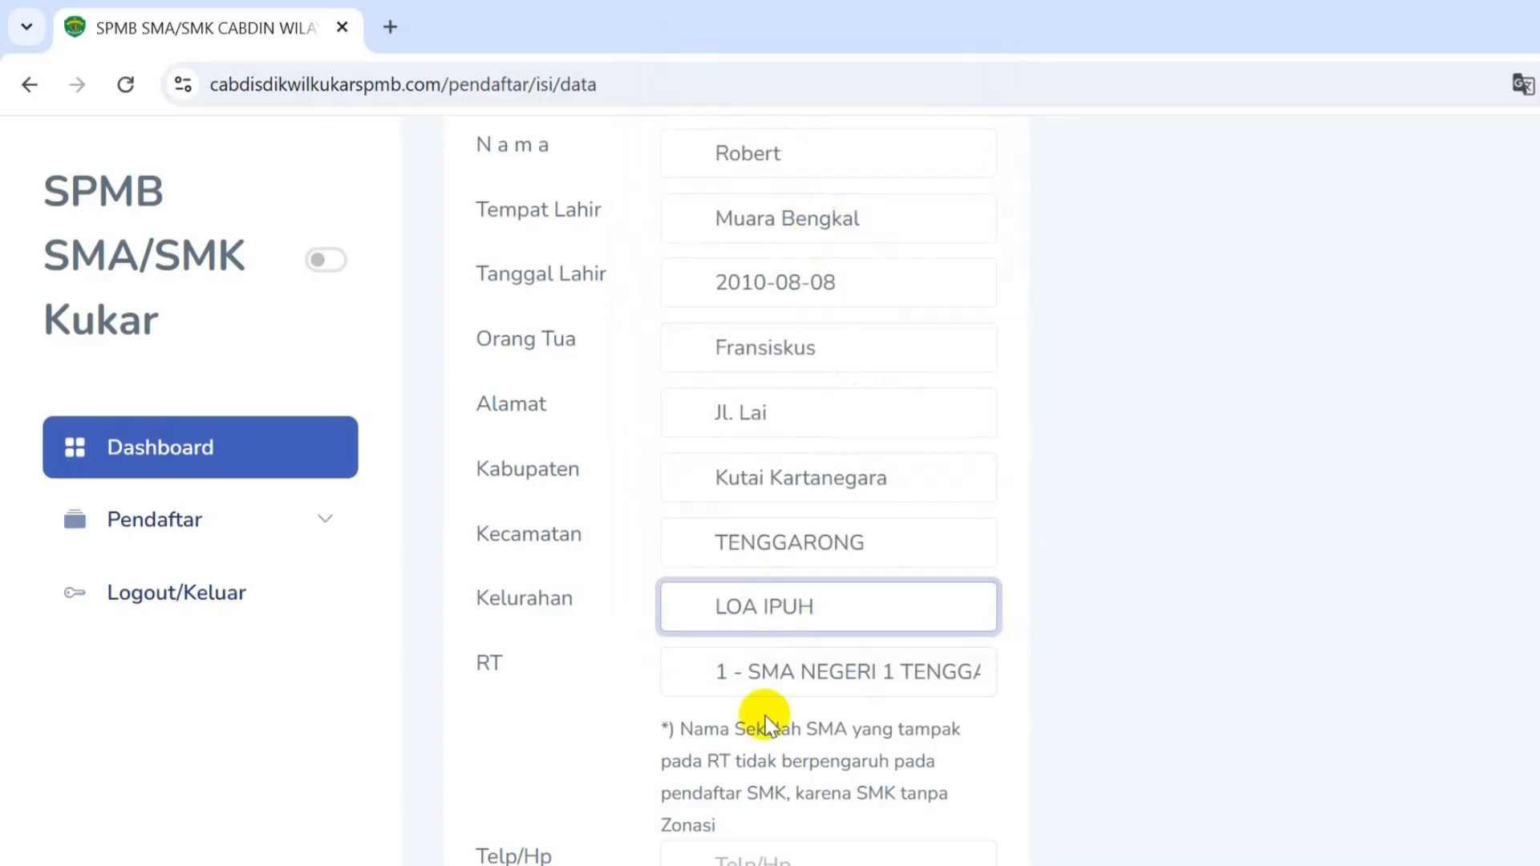
pyautogui.click(846, 606)
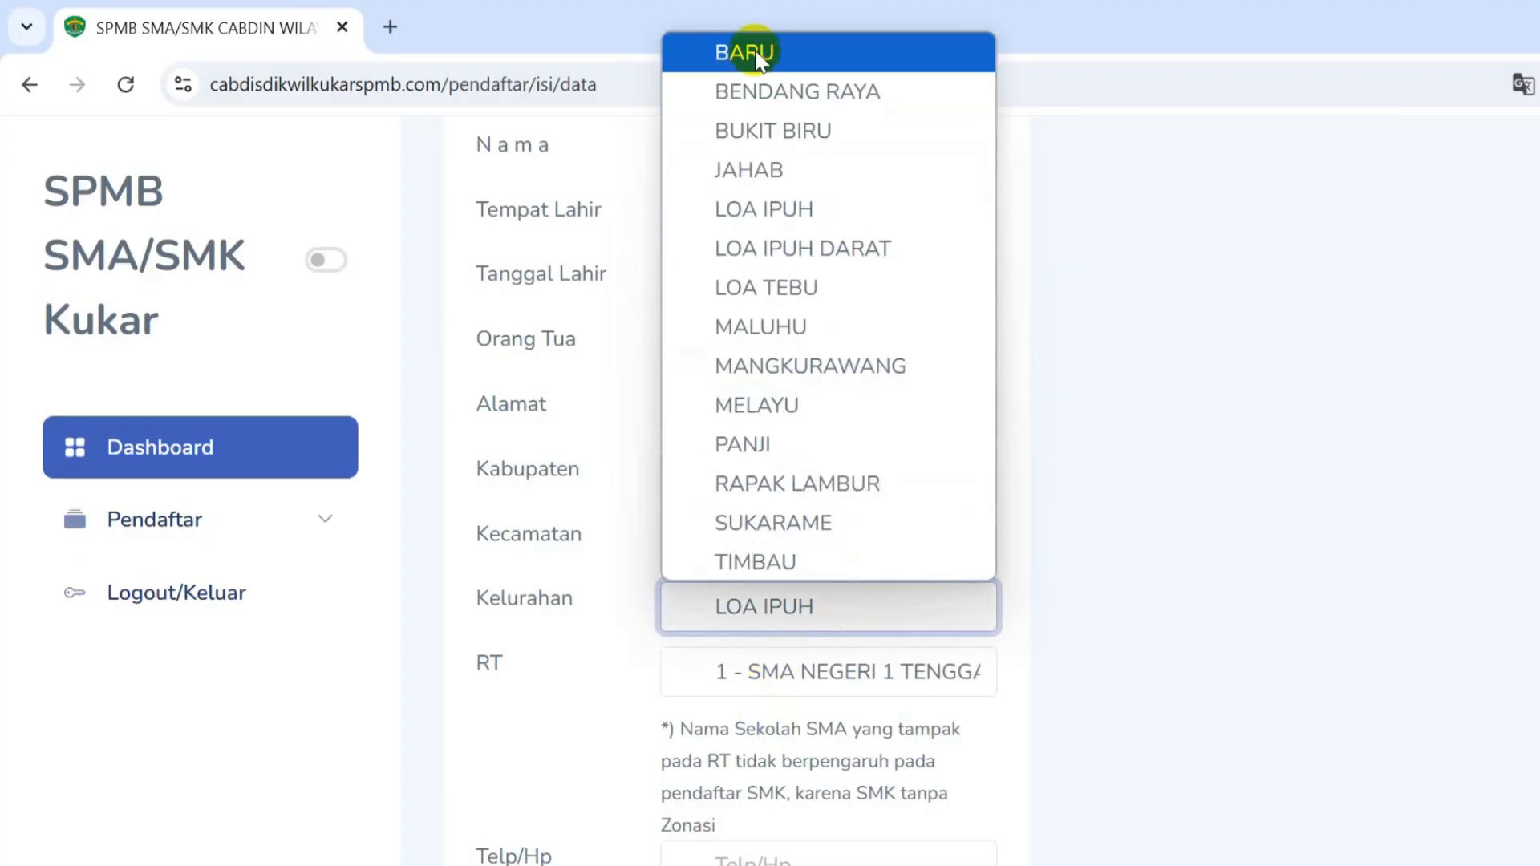
pyautogui.click(754, 52)
pyautogui.click(848, 621)
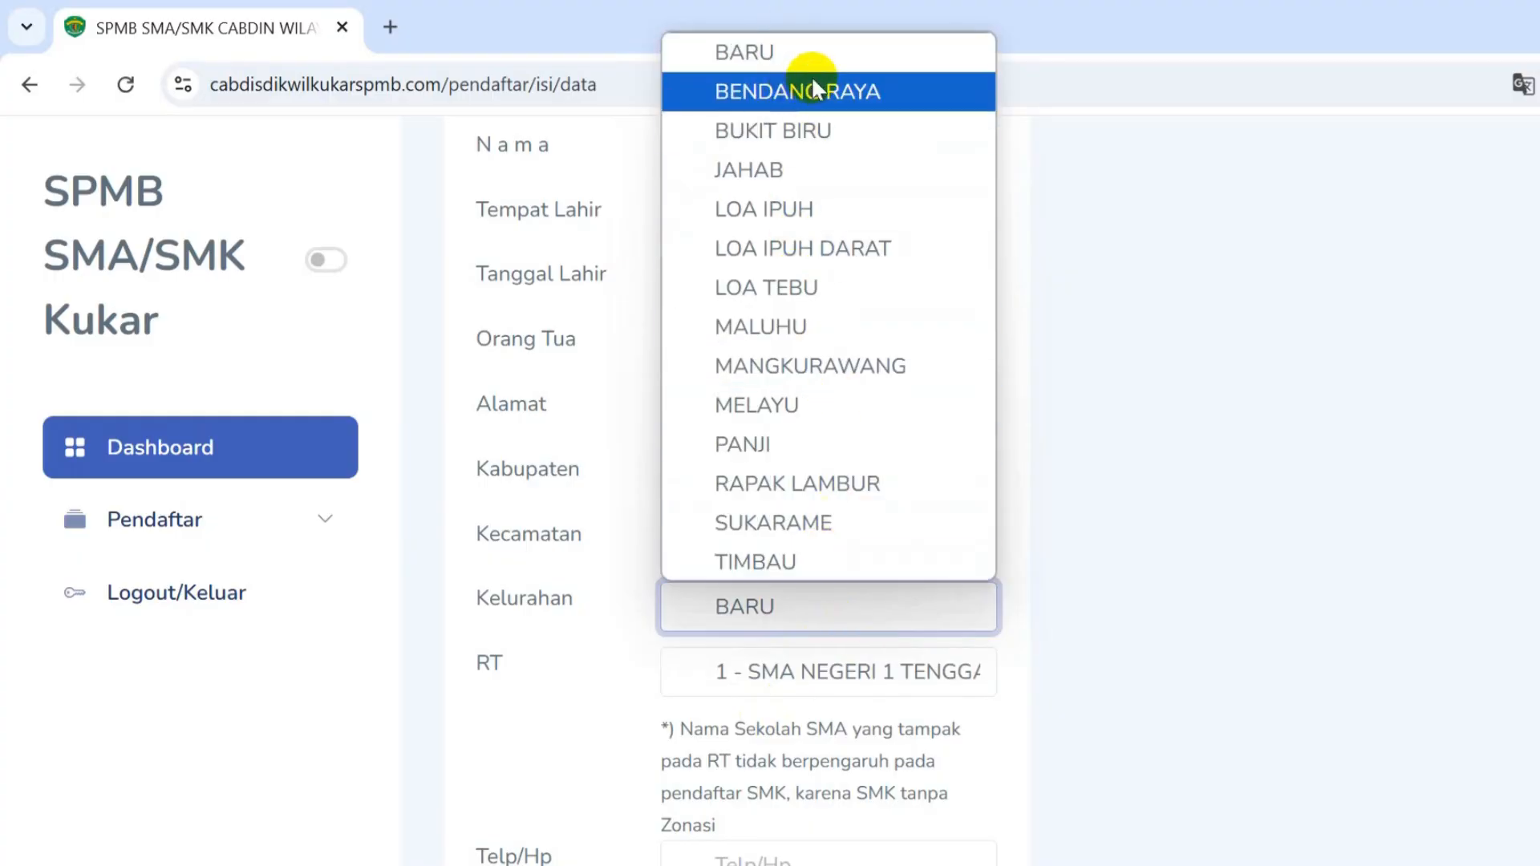
pyautogui.click(824, 55)
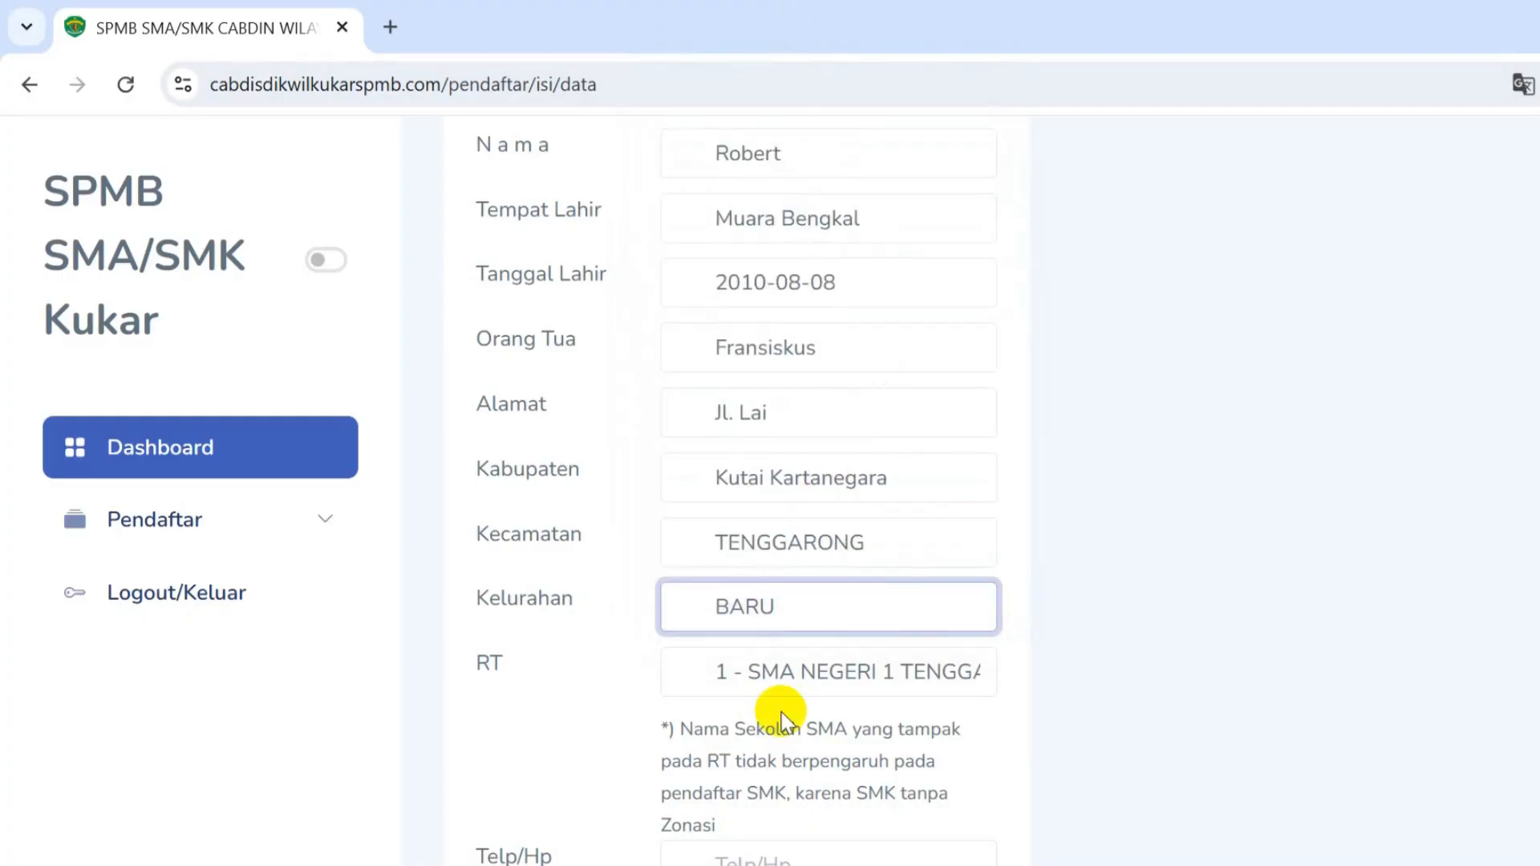
# - Set RT to 10 - SMA NEGERI 1 TENGGARONG
pyautogui.click(805, 674)
pyautogui.scroll(-1, 842, 586)
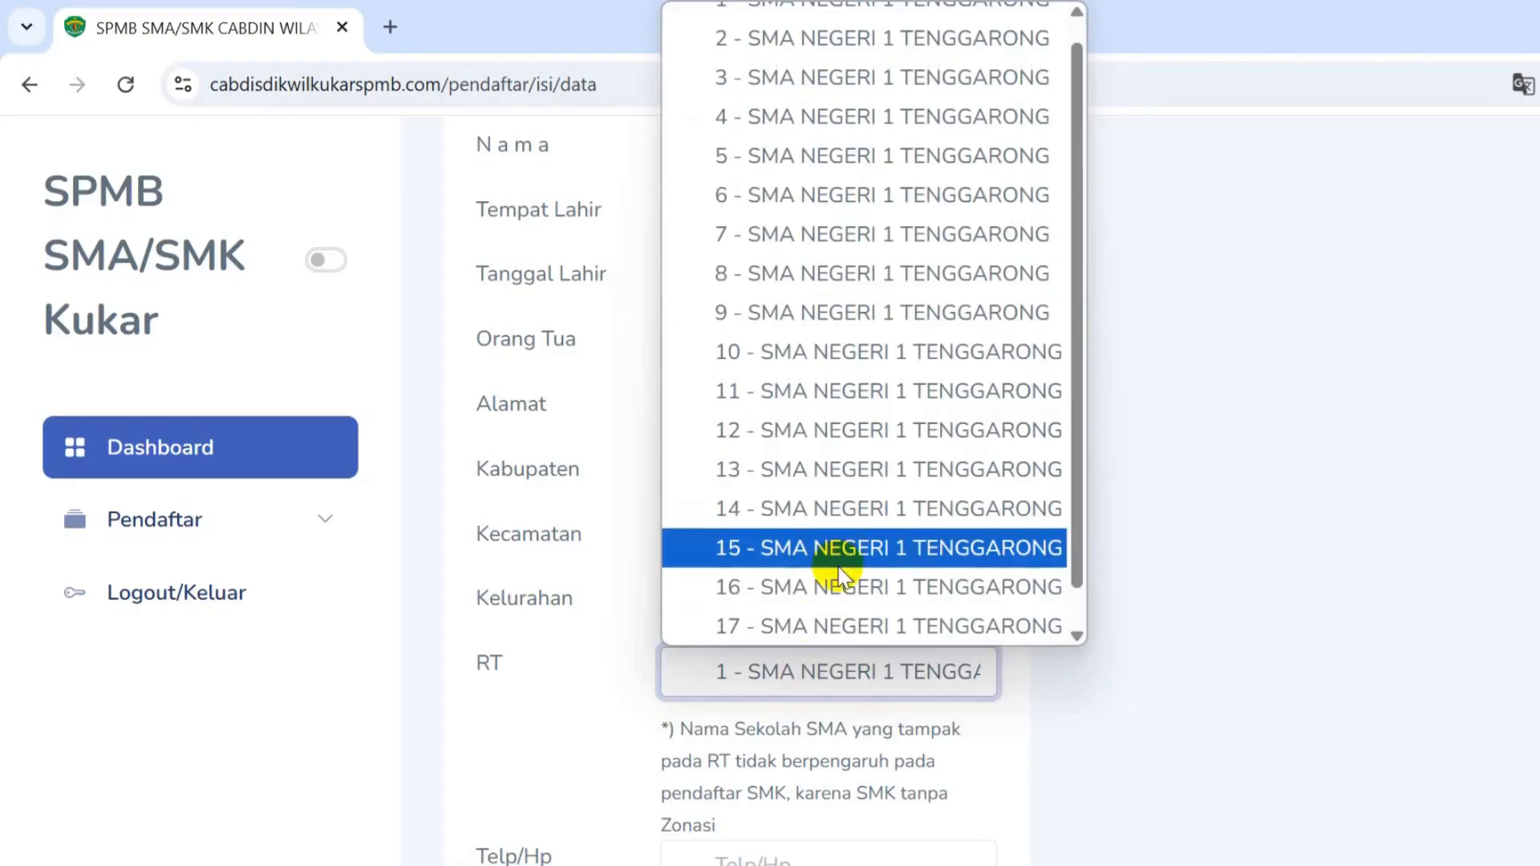
pyautogui.click(866, 369)
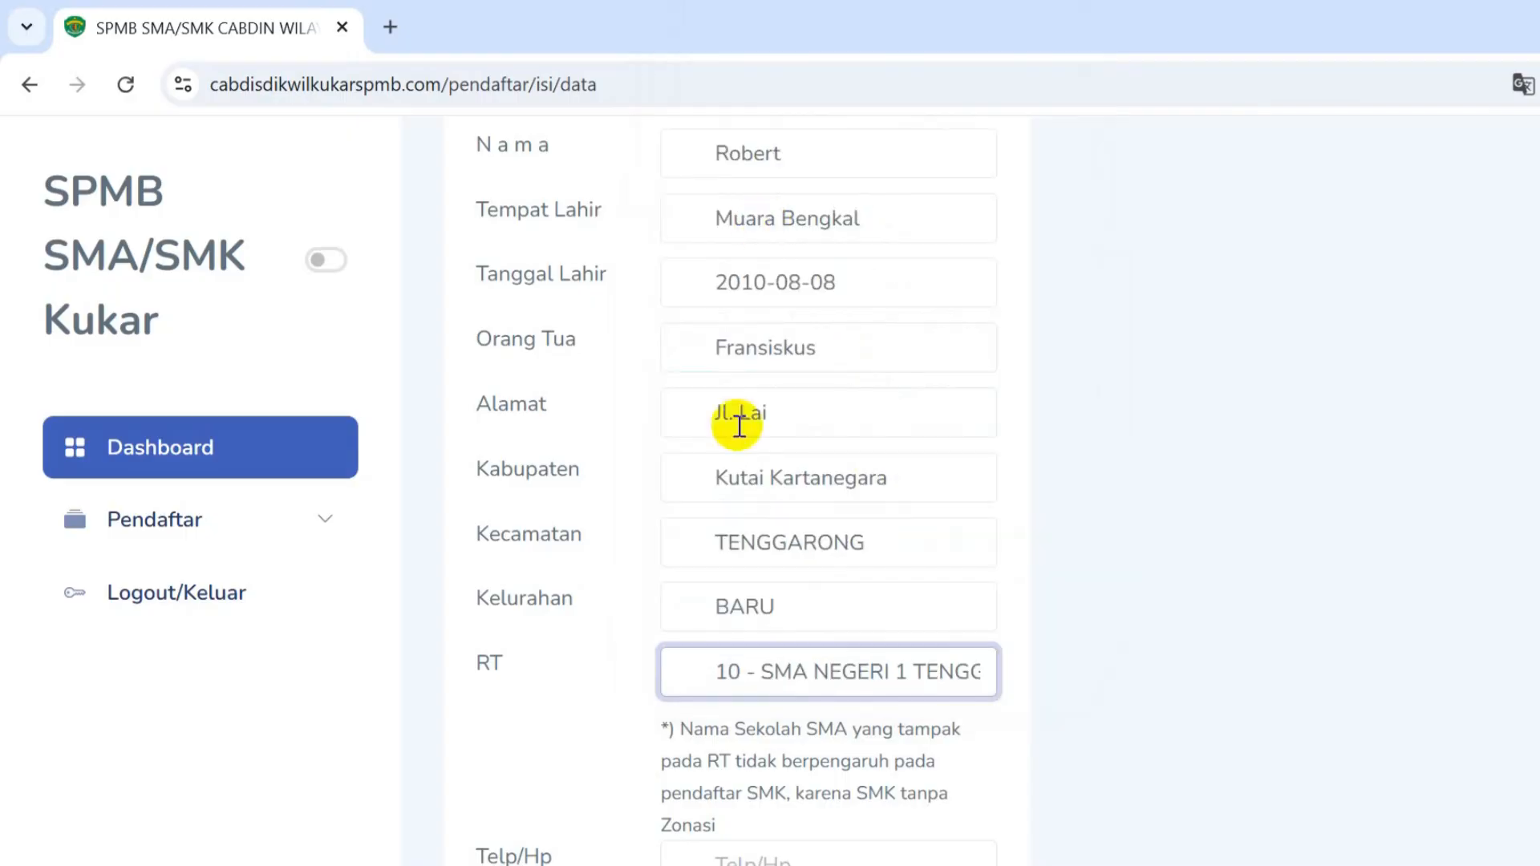
# - Highlight the note about SMA names and zoning
pyautogui.scroll(-2, 961, 639)
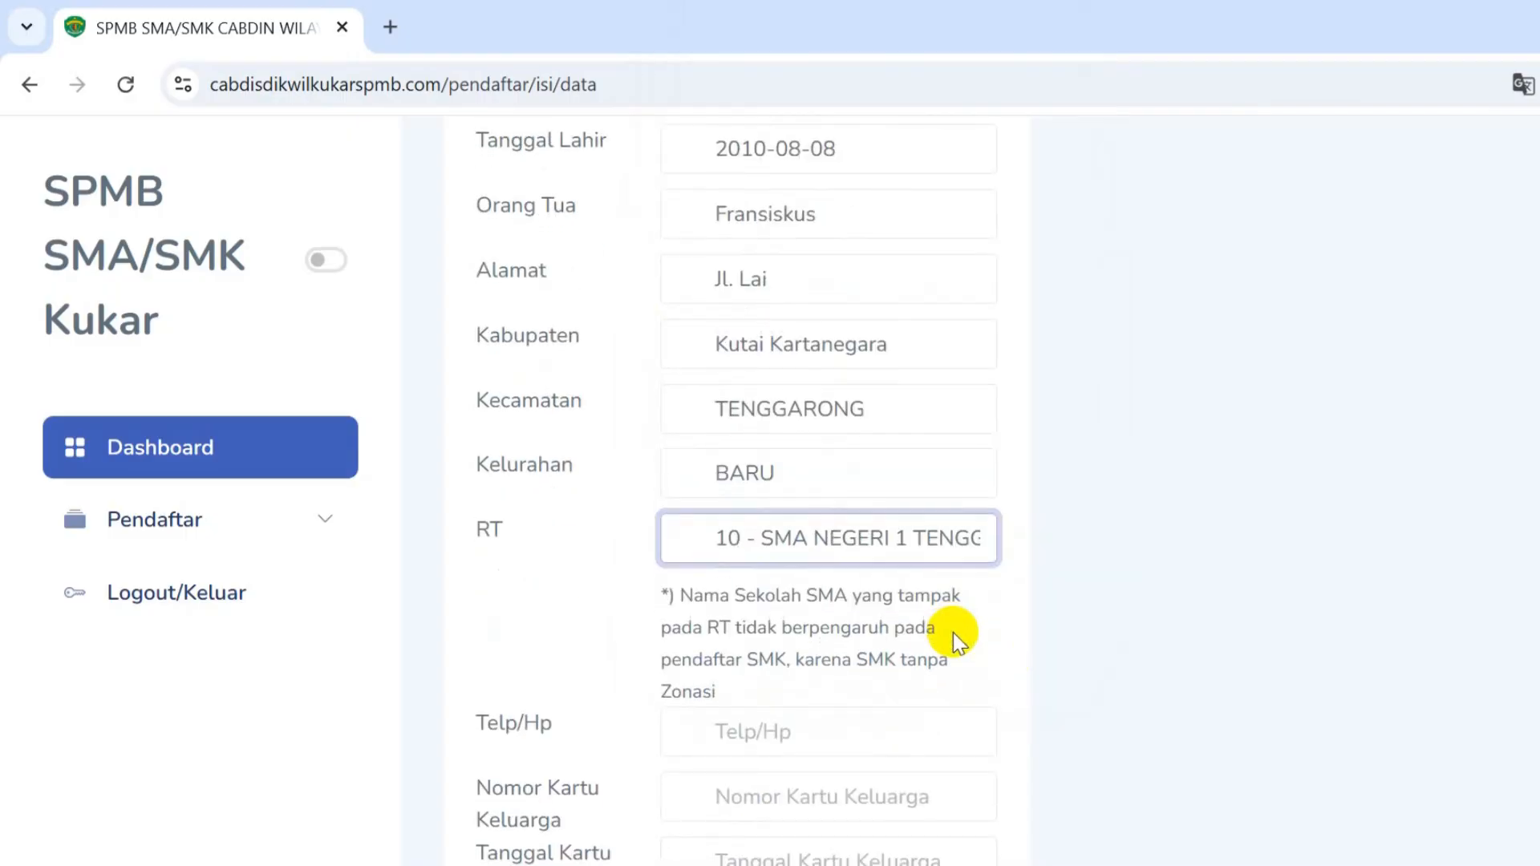
pyautogui.scroll(-2, 953, 632)
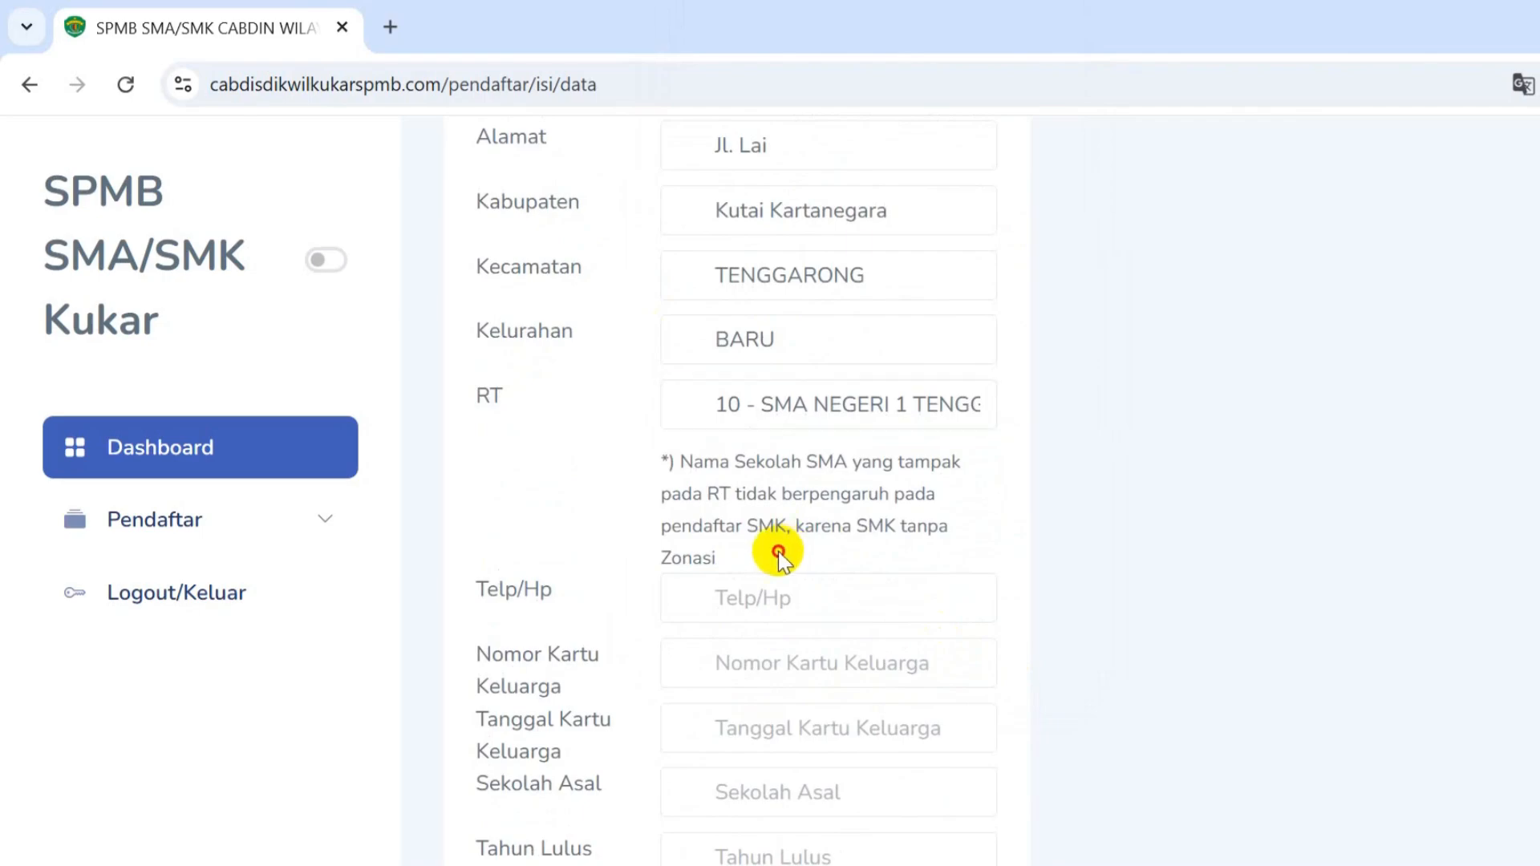
pyautogui.moveTo(777, 546); pyautogui.dragTo(682, 466)
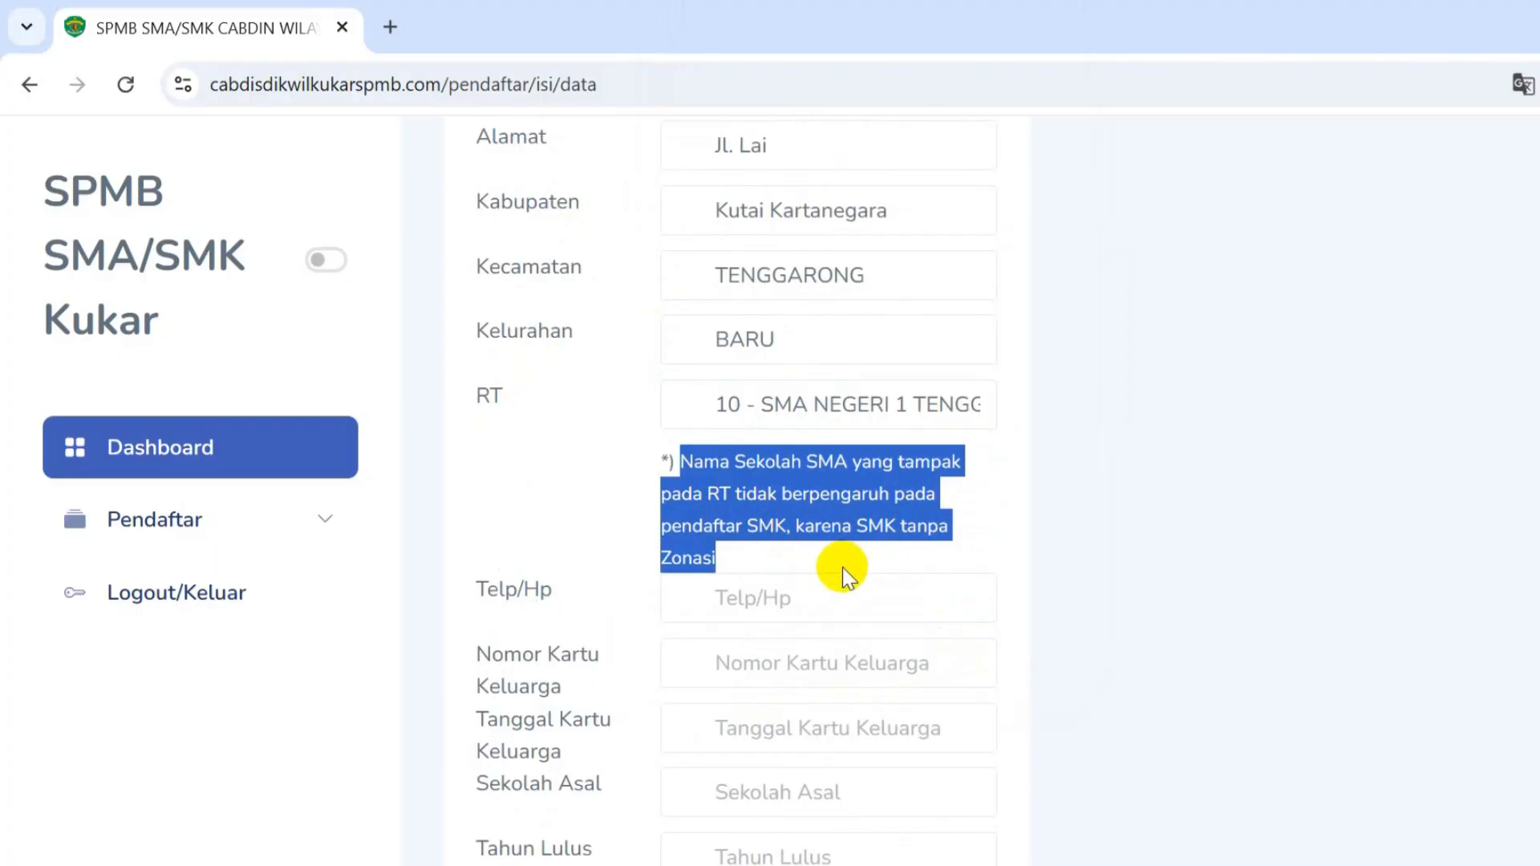
pyautogui.click(779, 555)
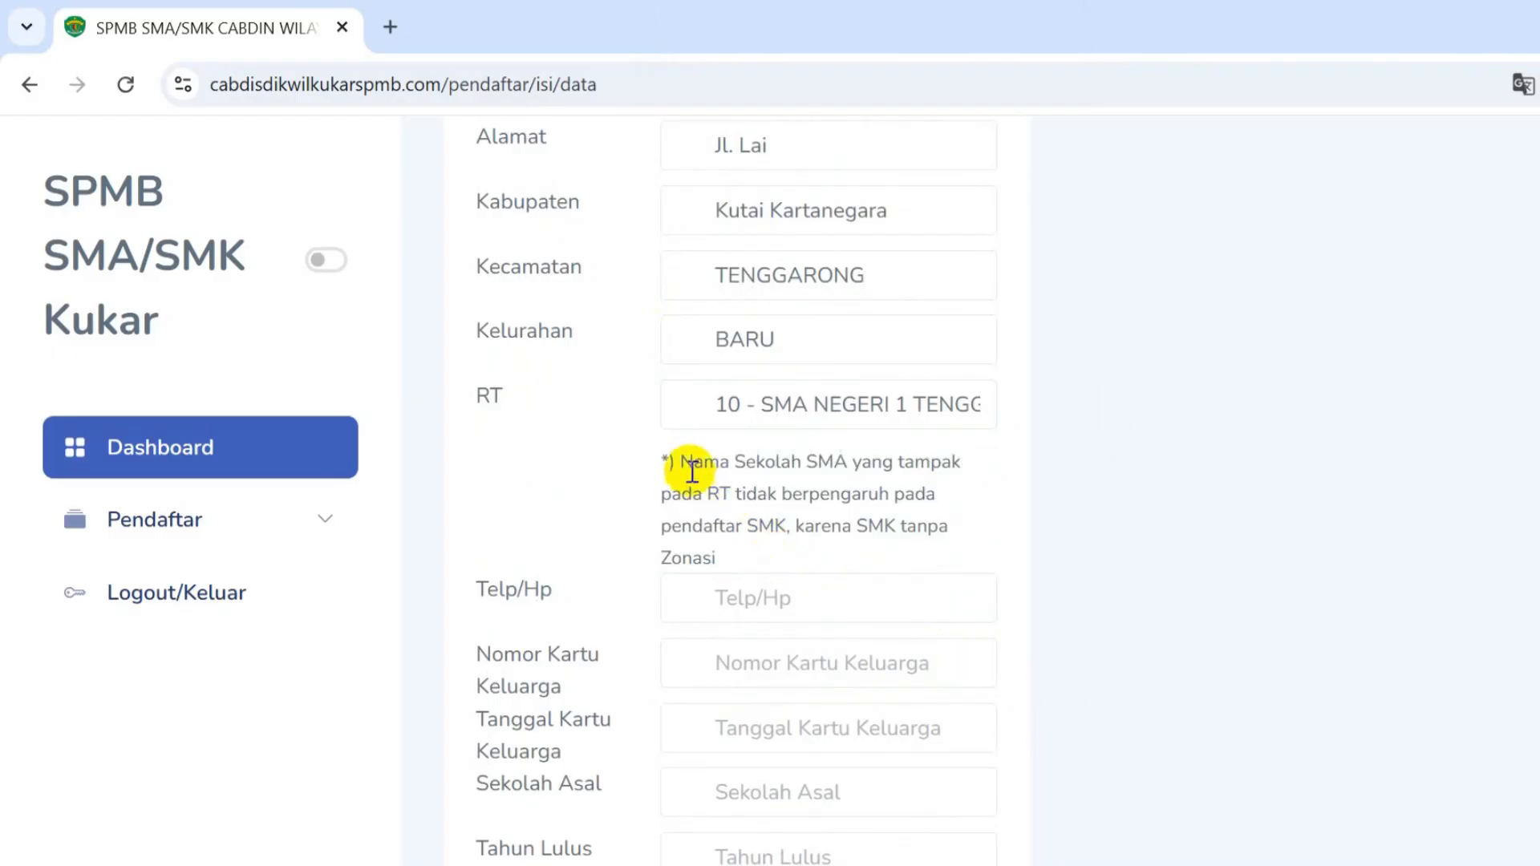
pyautogui.moveTo(682, 464); pyautogui.dragTo(762, 554)
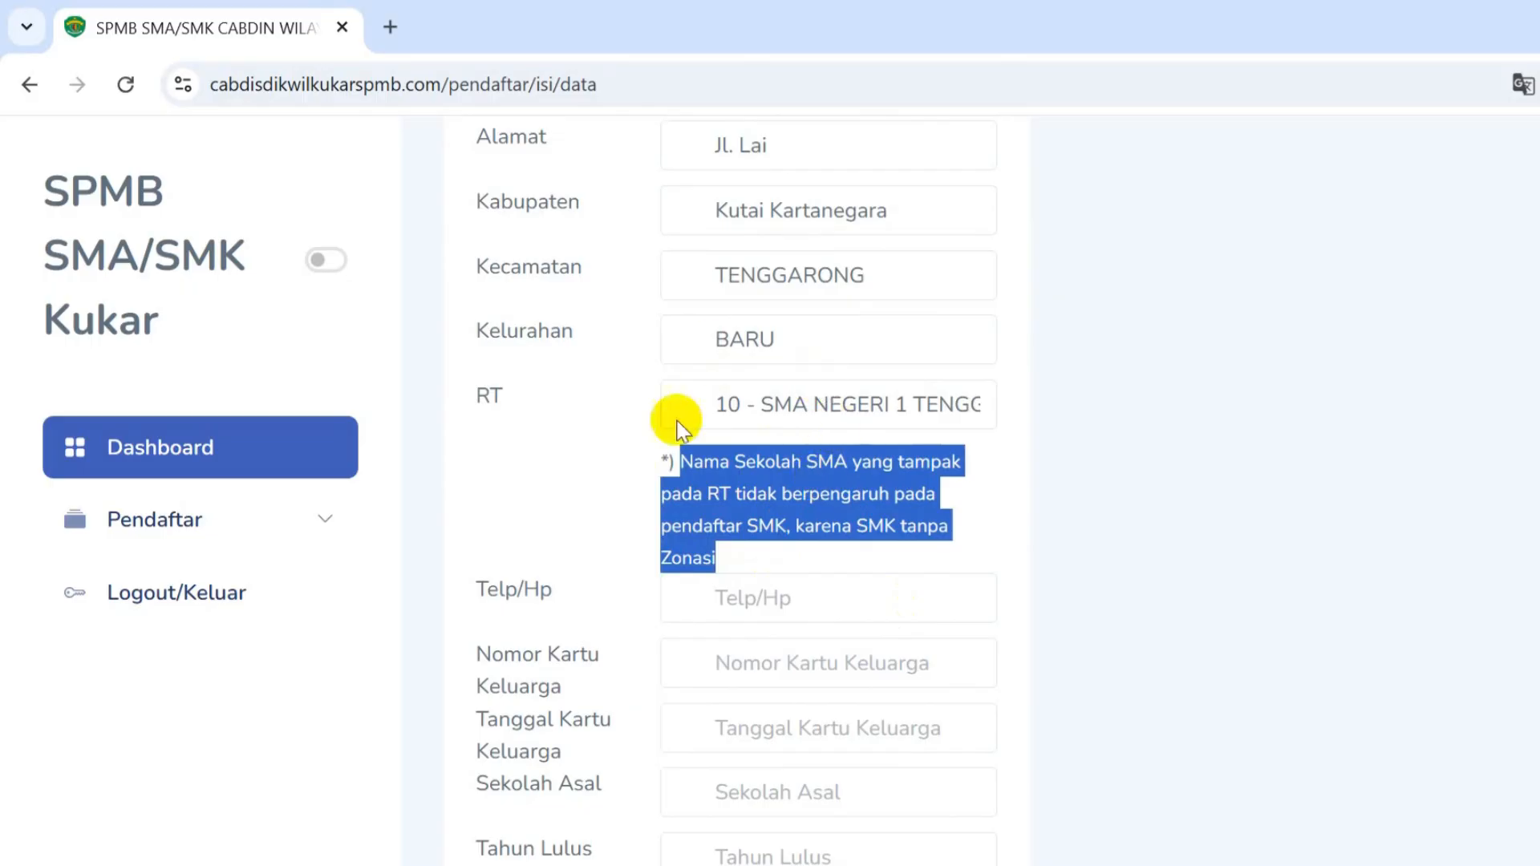
# - Change Kelurahan to LOA IPUH and RT to 34 - SMA NEGERI 2 TENGGARONG
pyautogui.click(769, 408)
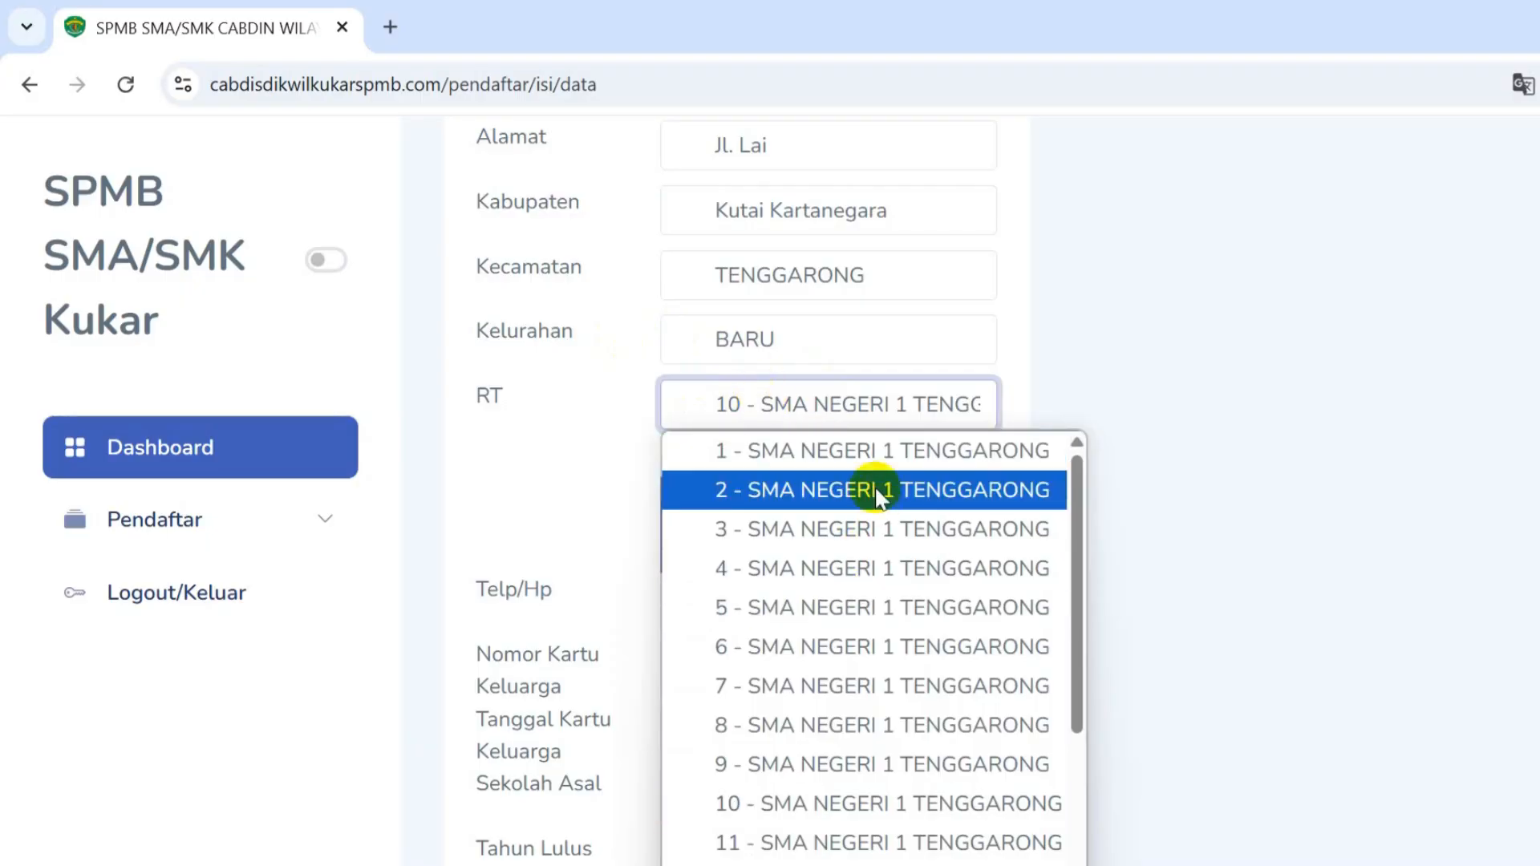
pyautogui.click(1247, 375)
pyautogui.click(877, 340)
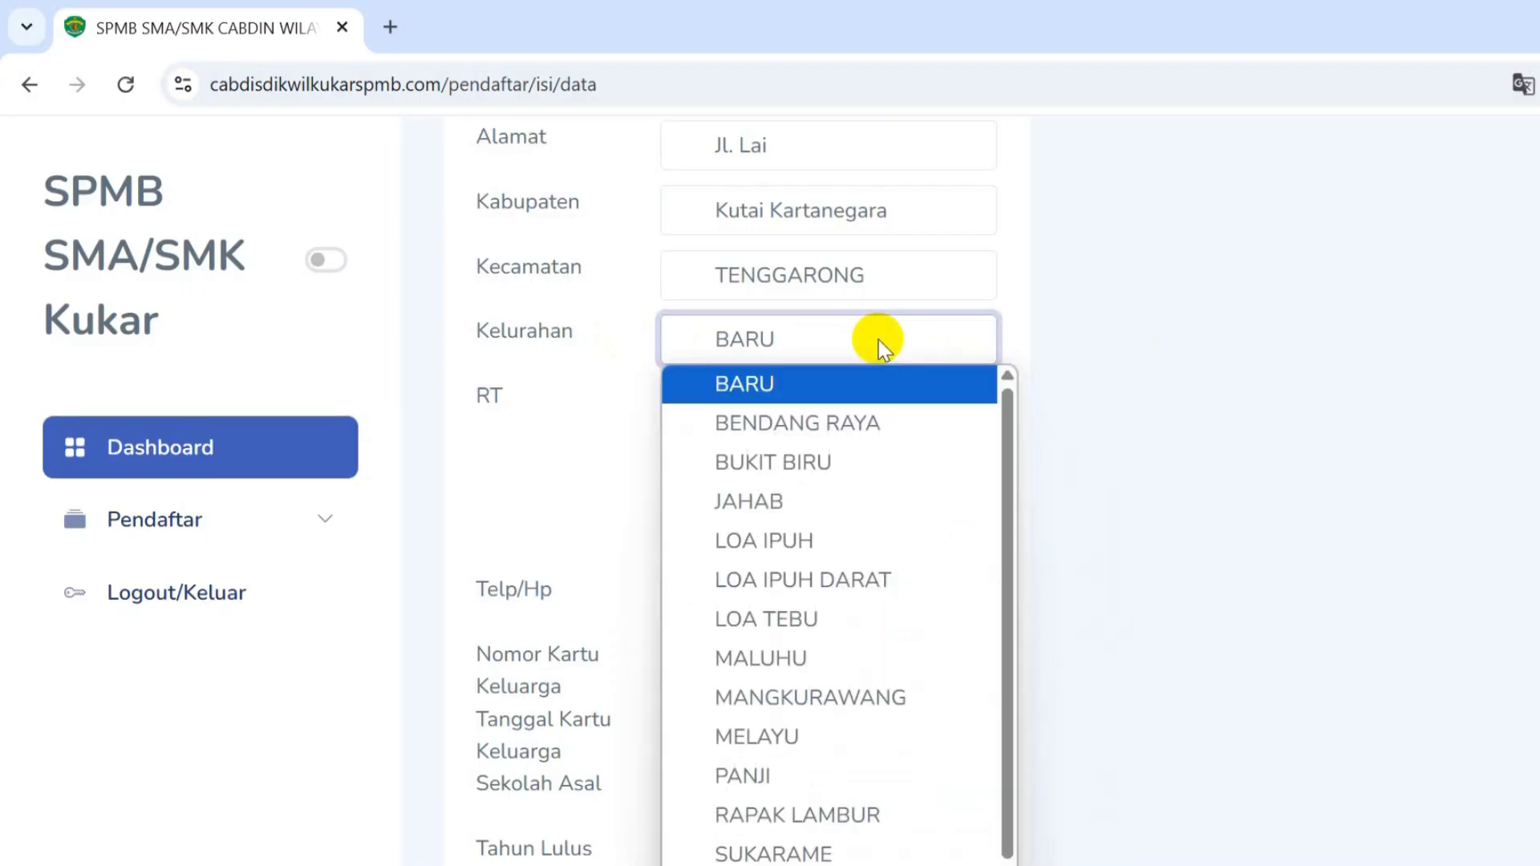
pyautogui.click(860, 533)
pyautogui.click(859, 399)
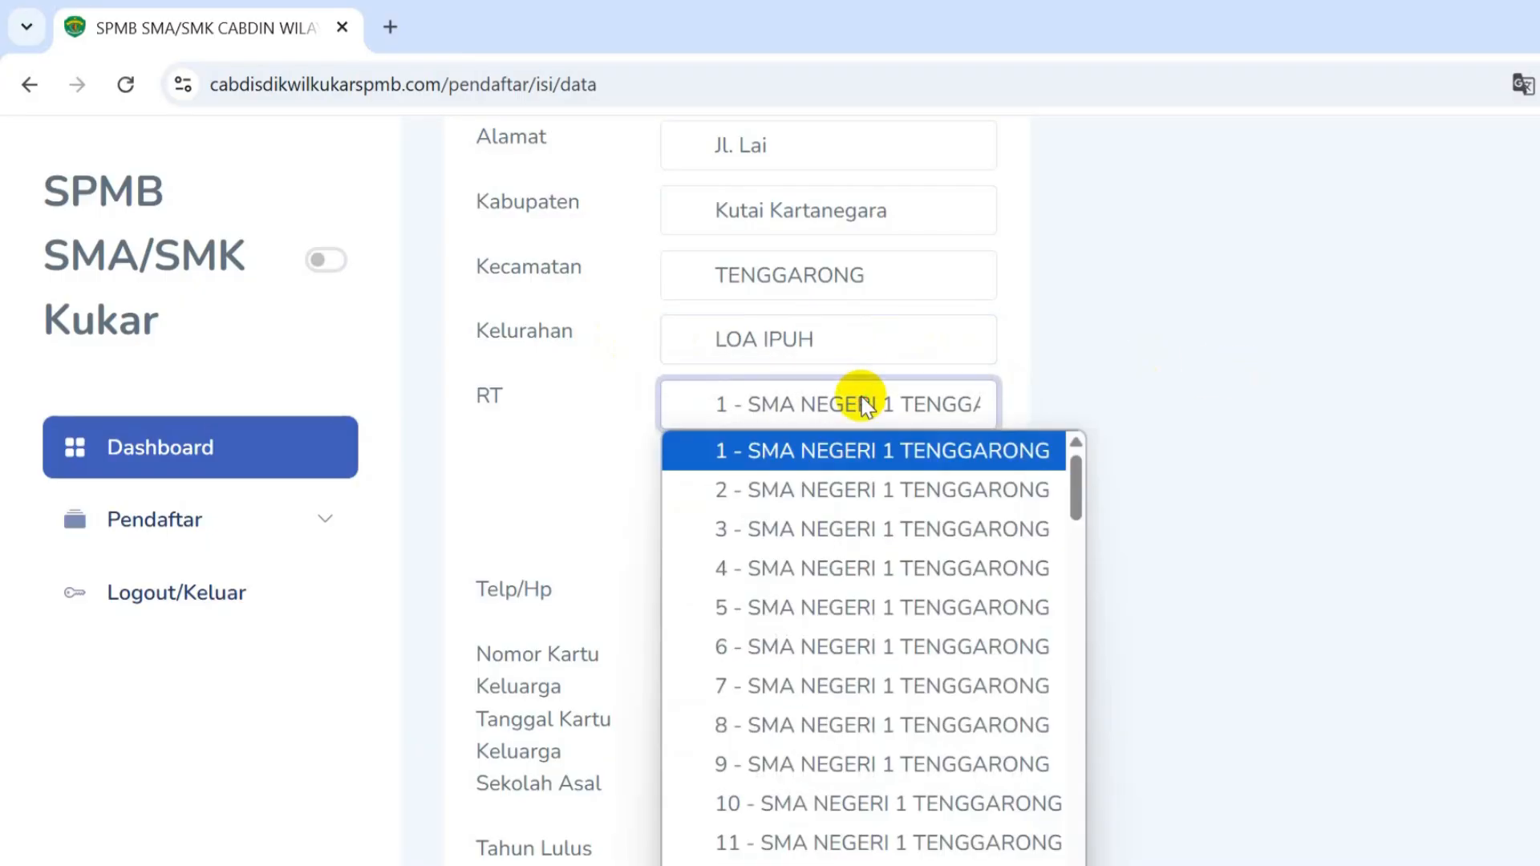
pyautogui.scroll(-7, 926, 634)
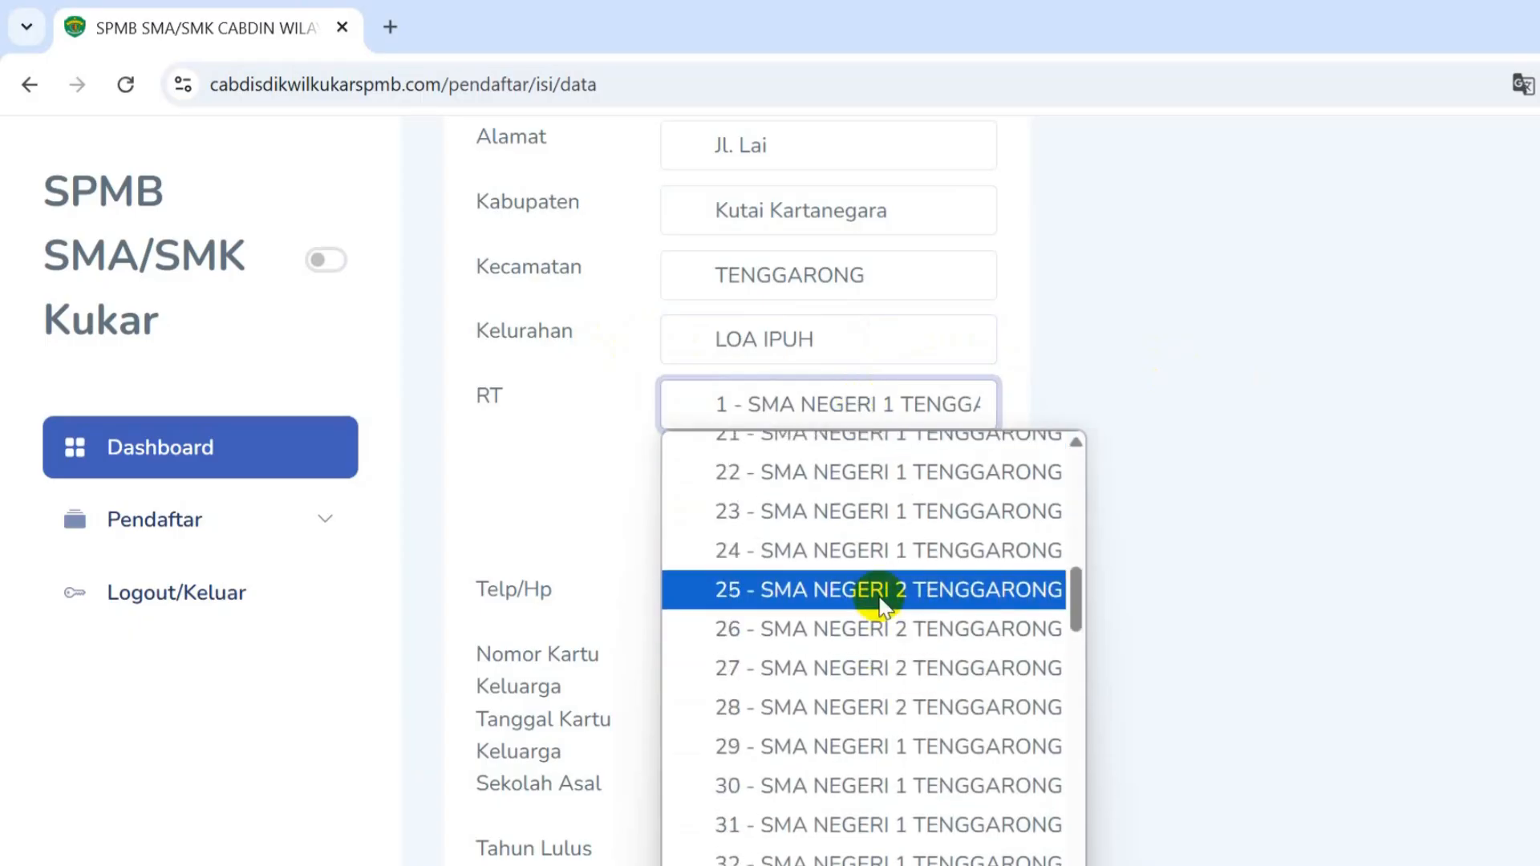
pyautogui.scroll(-3, 880, 618)
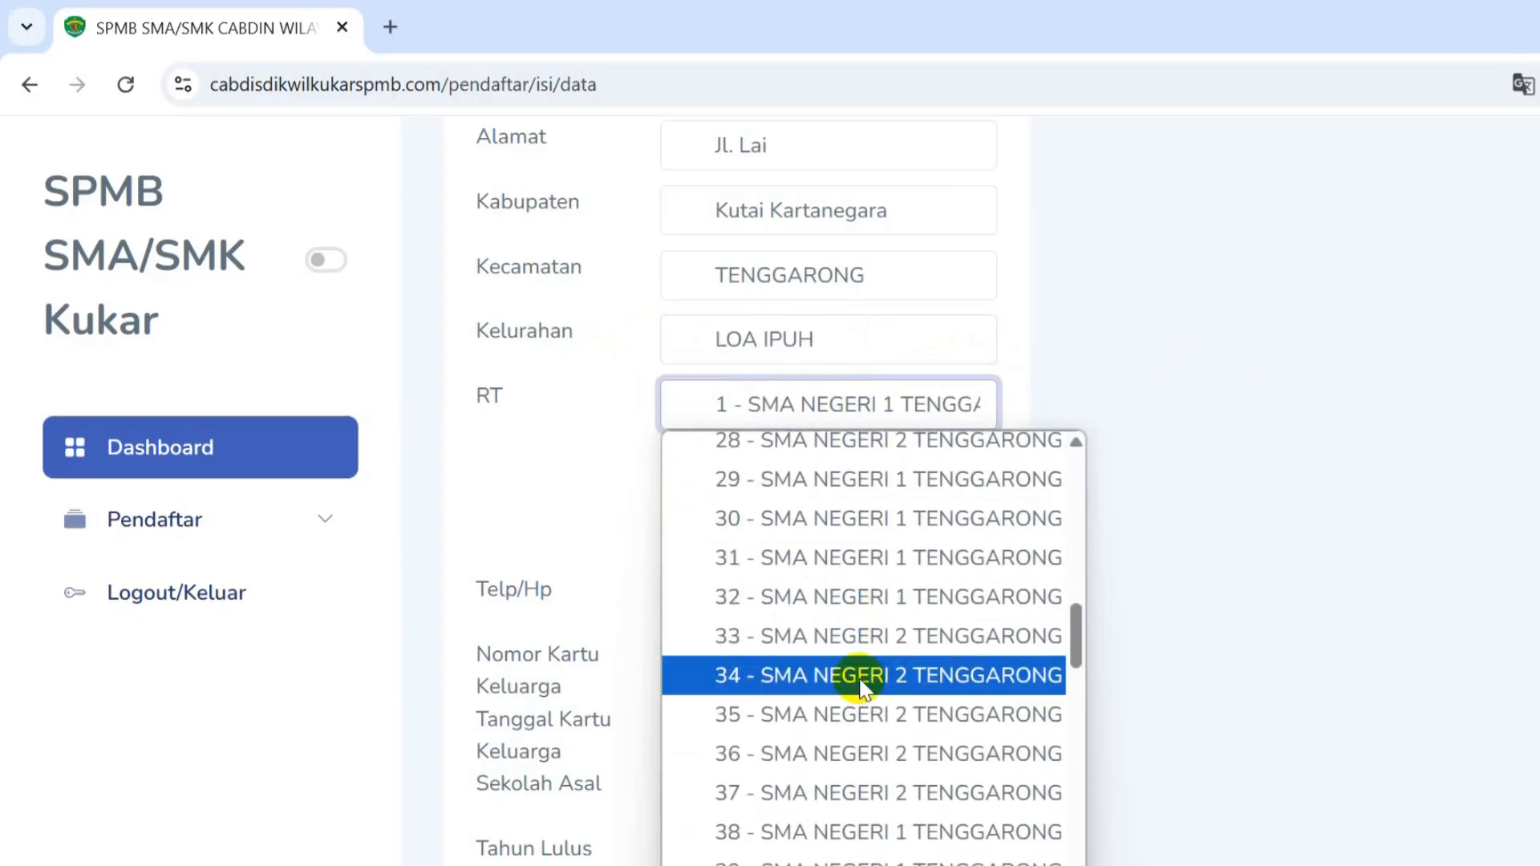
pyautogui.click(860, 680)
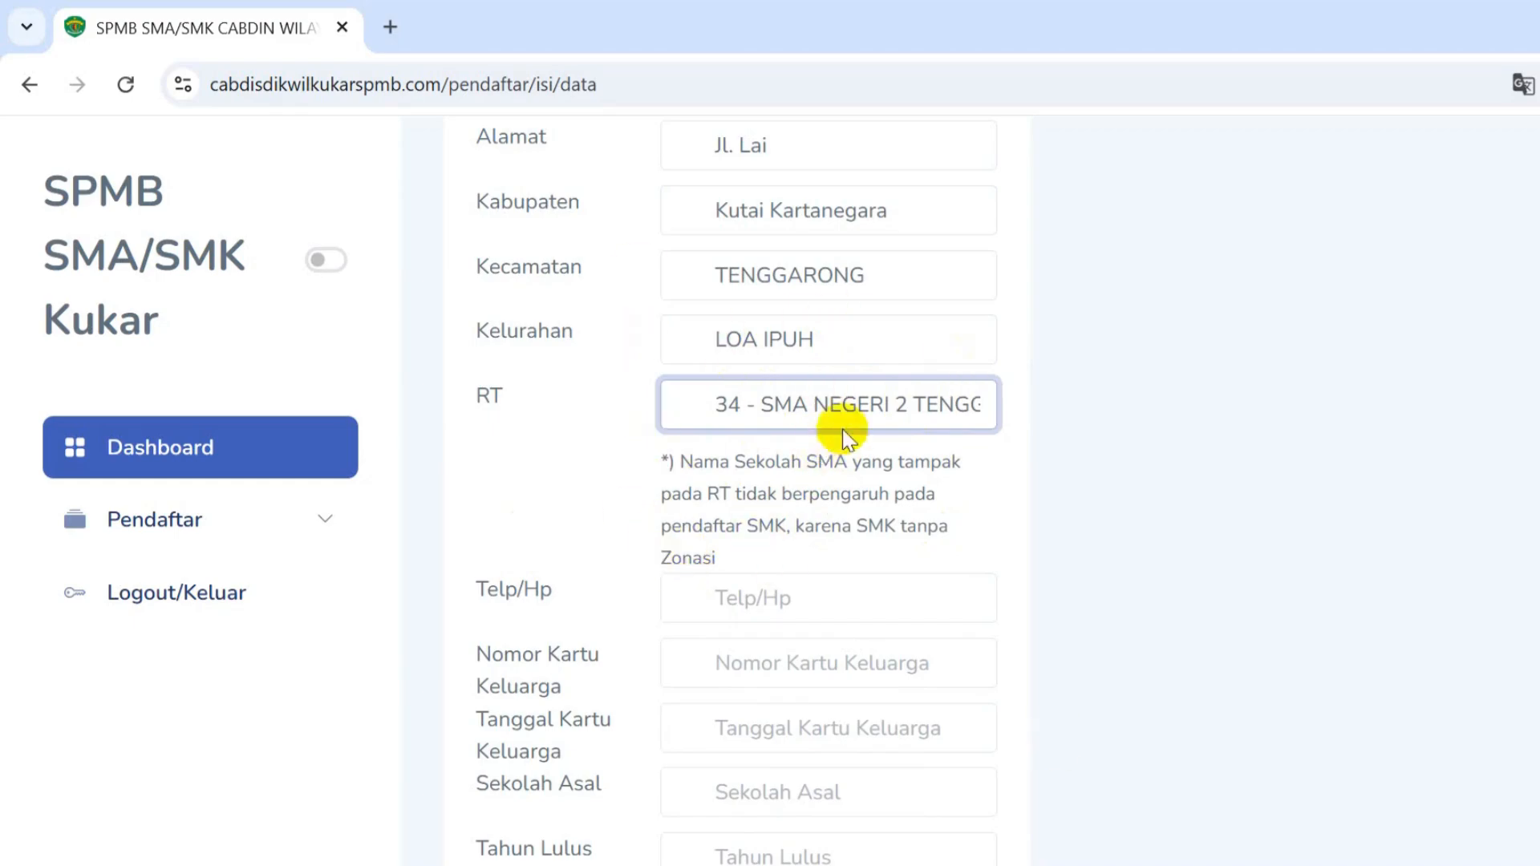
pyautogui.scroll(-2, 821, 561)
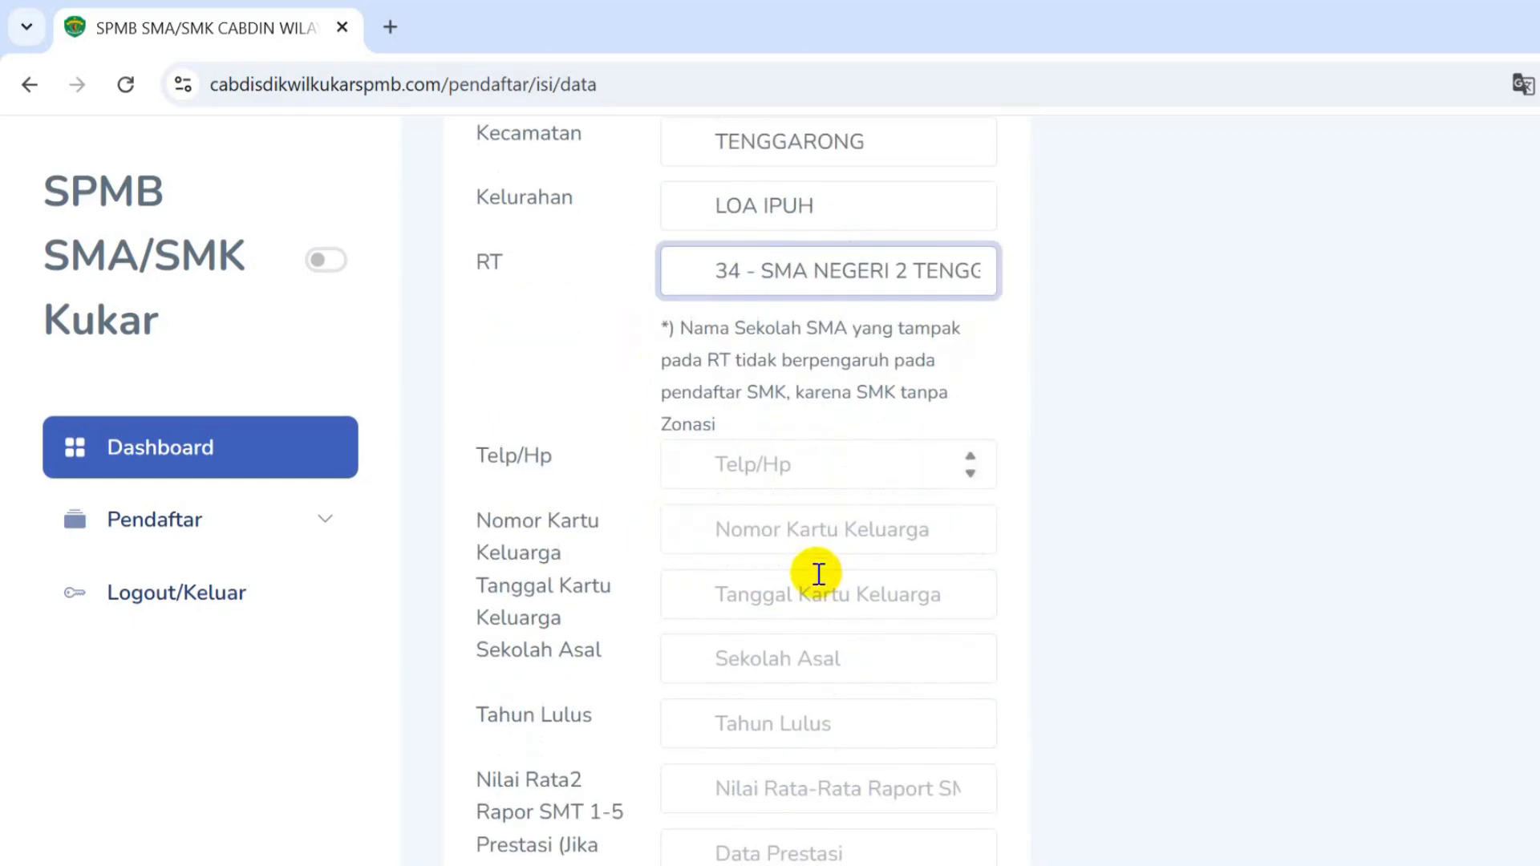
# - Enter the phone number and the family card number, adding its missing digits
pyautogui.click(813, 474)
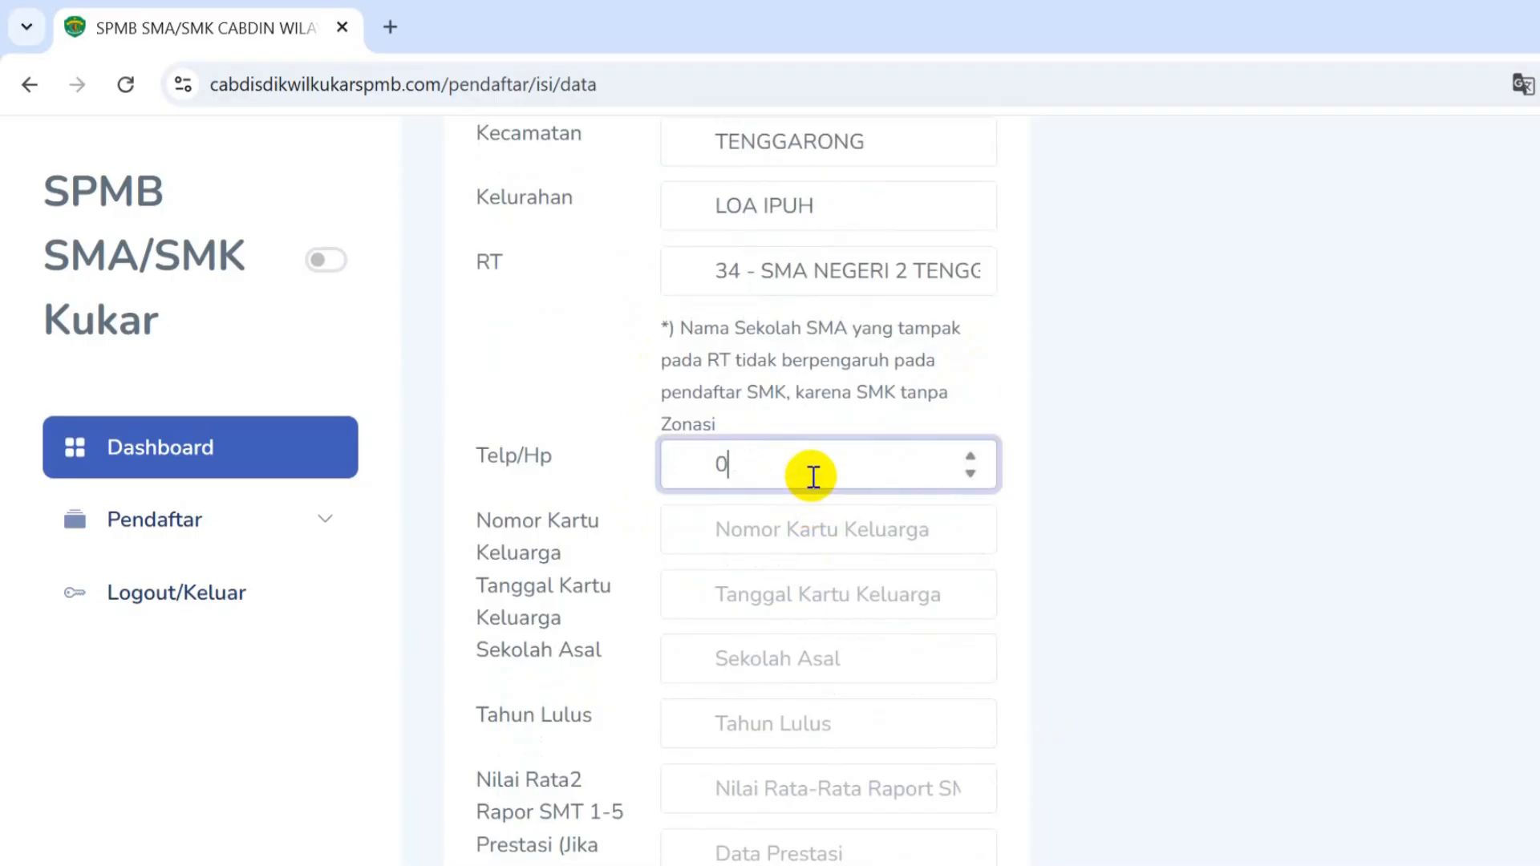
pyautogui.click(834, 526)
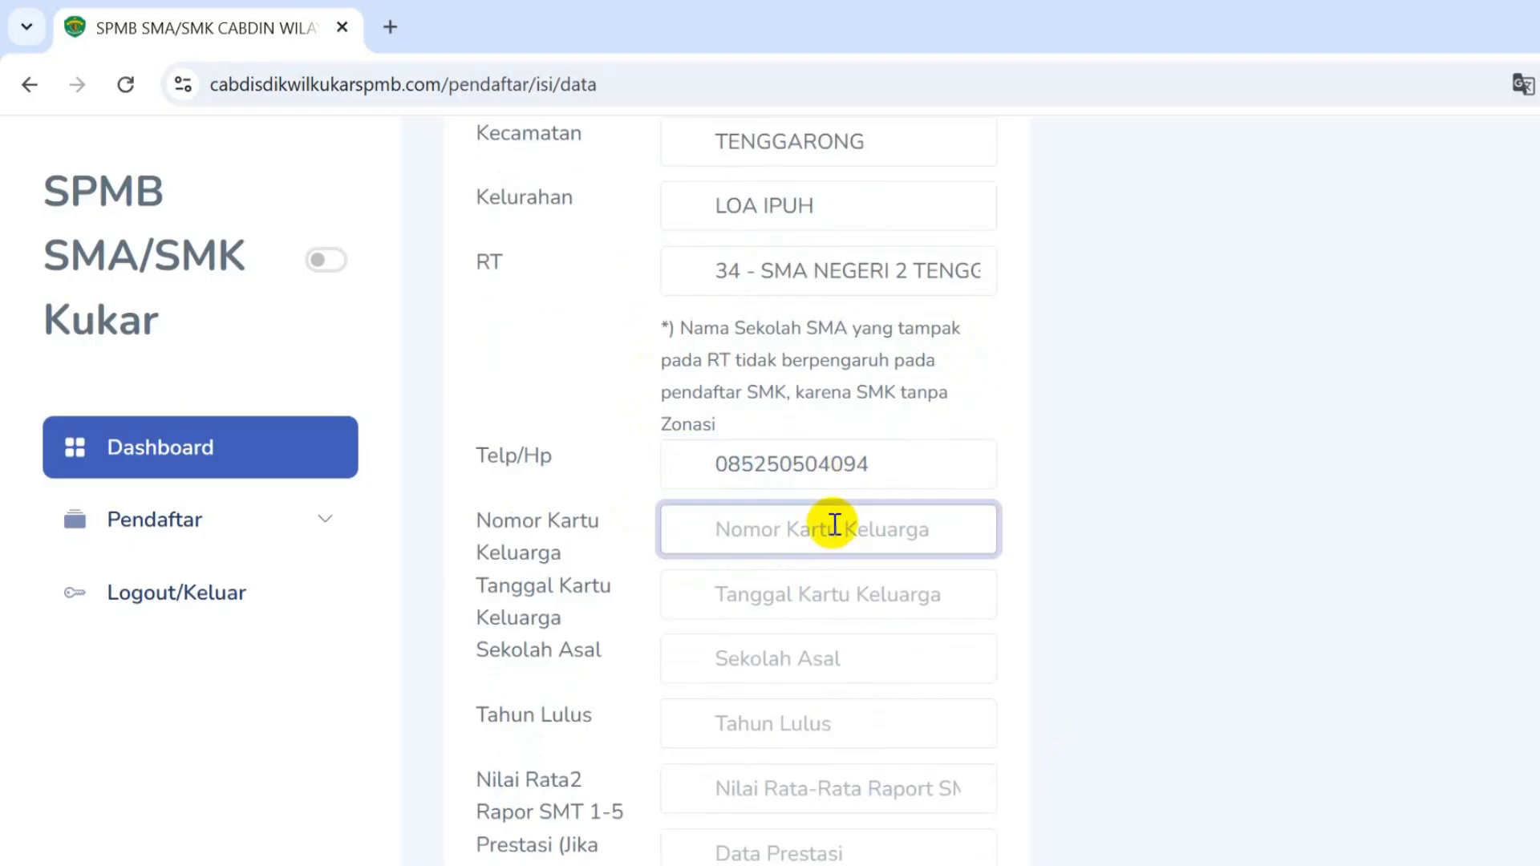
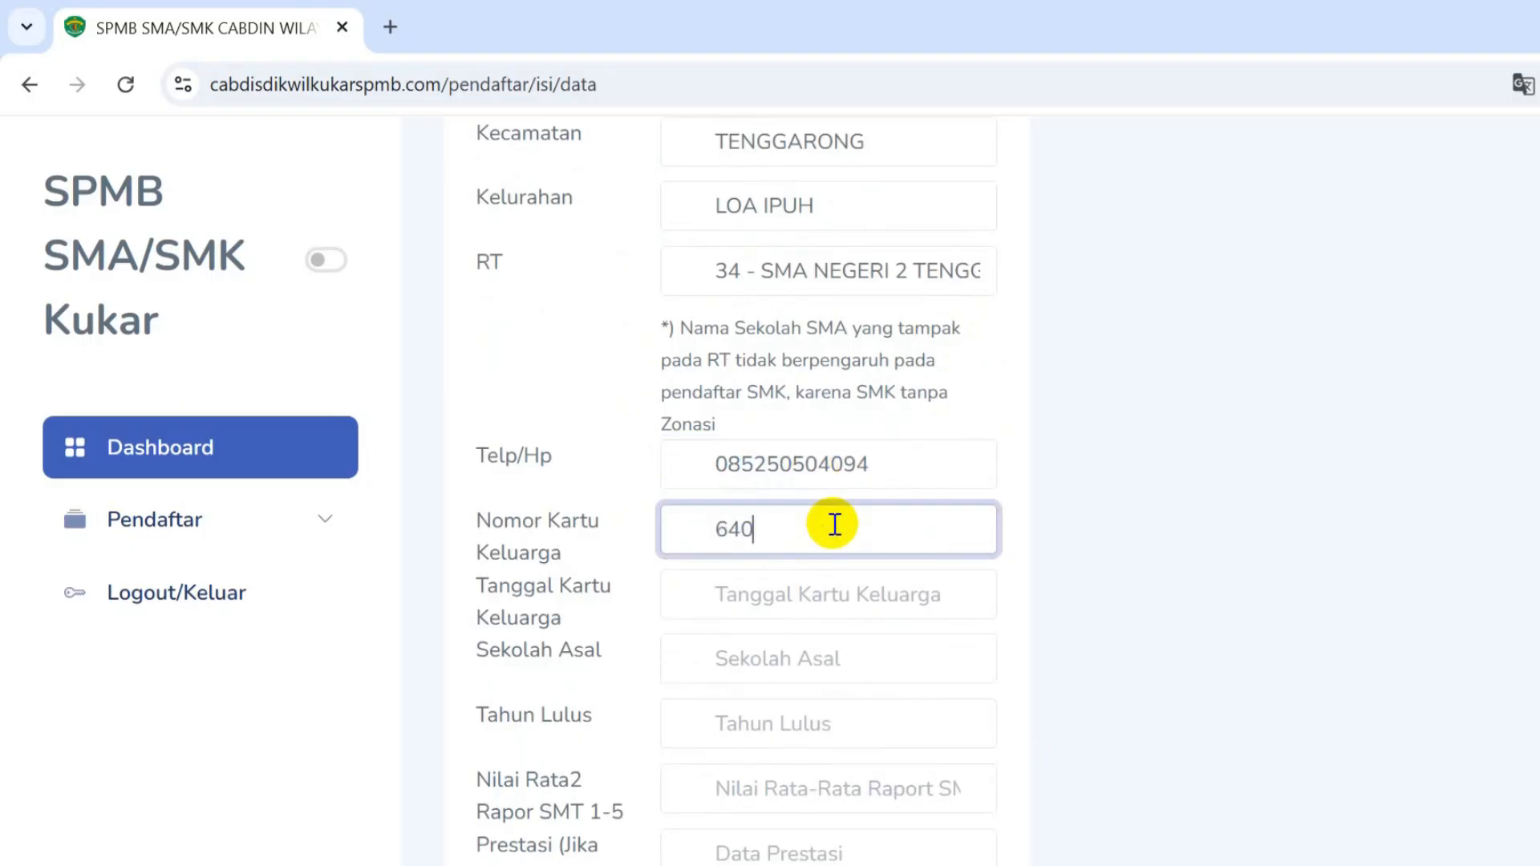
pyautogui.click(844, 529)
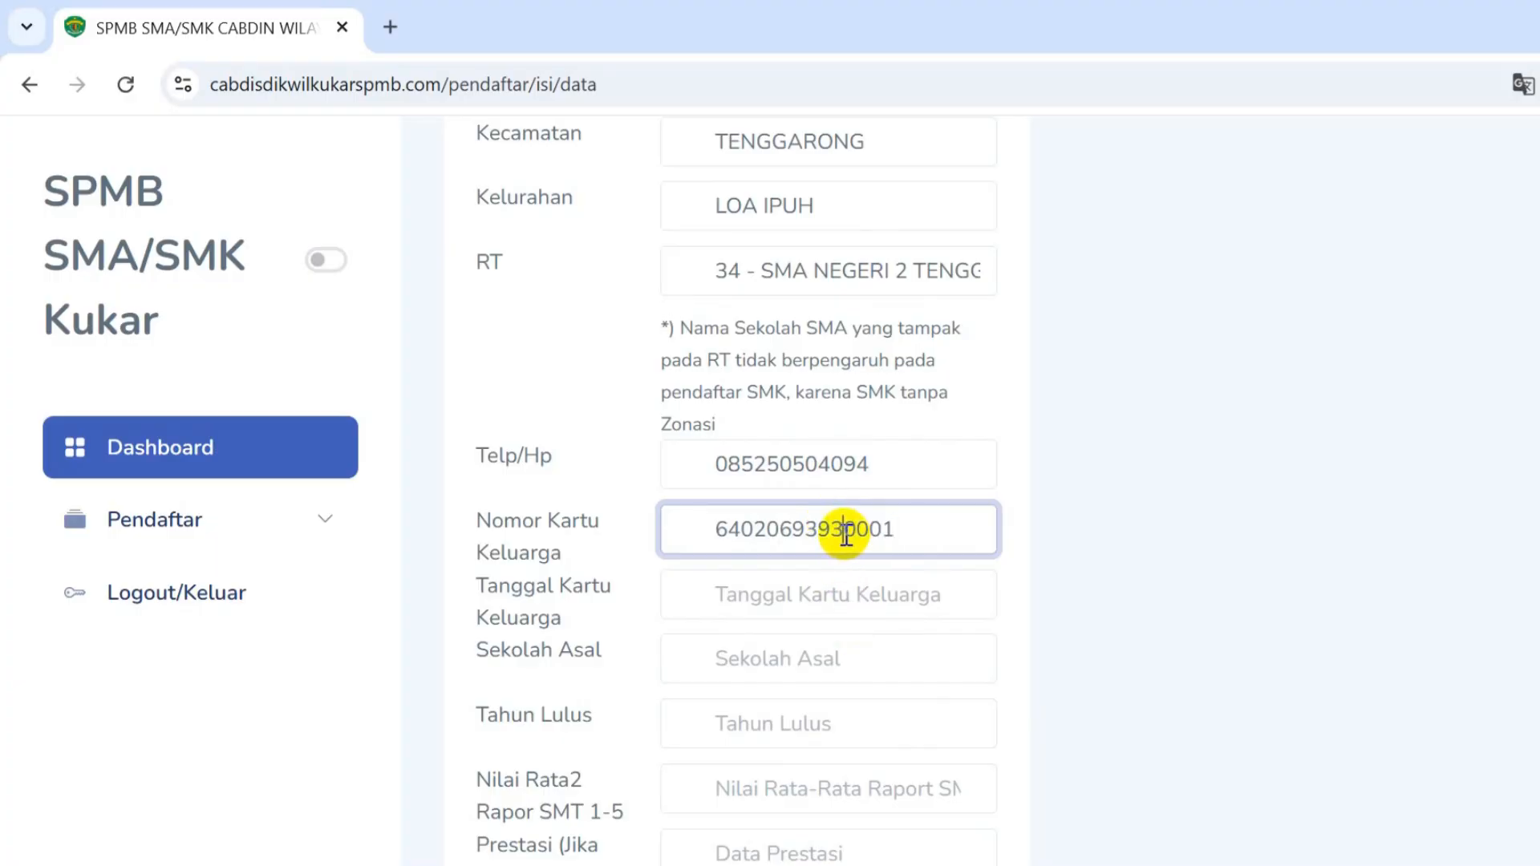
pyautogui.write('95')
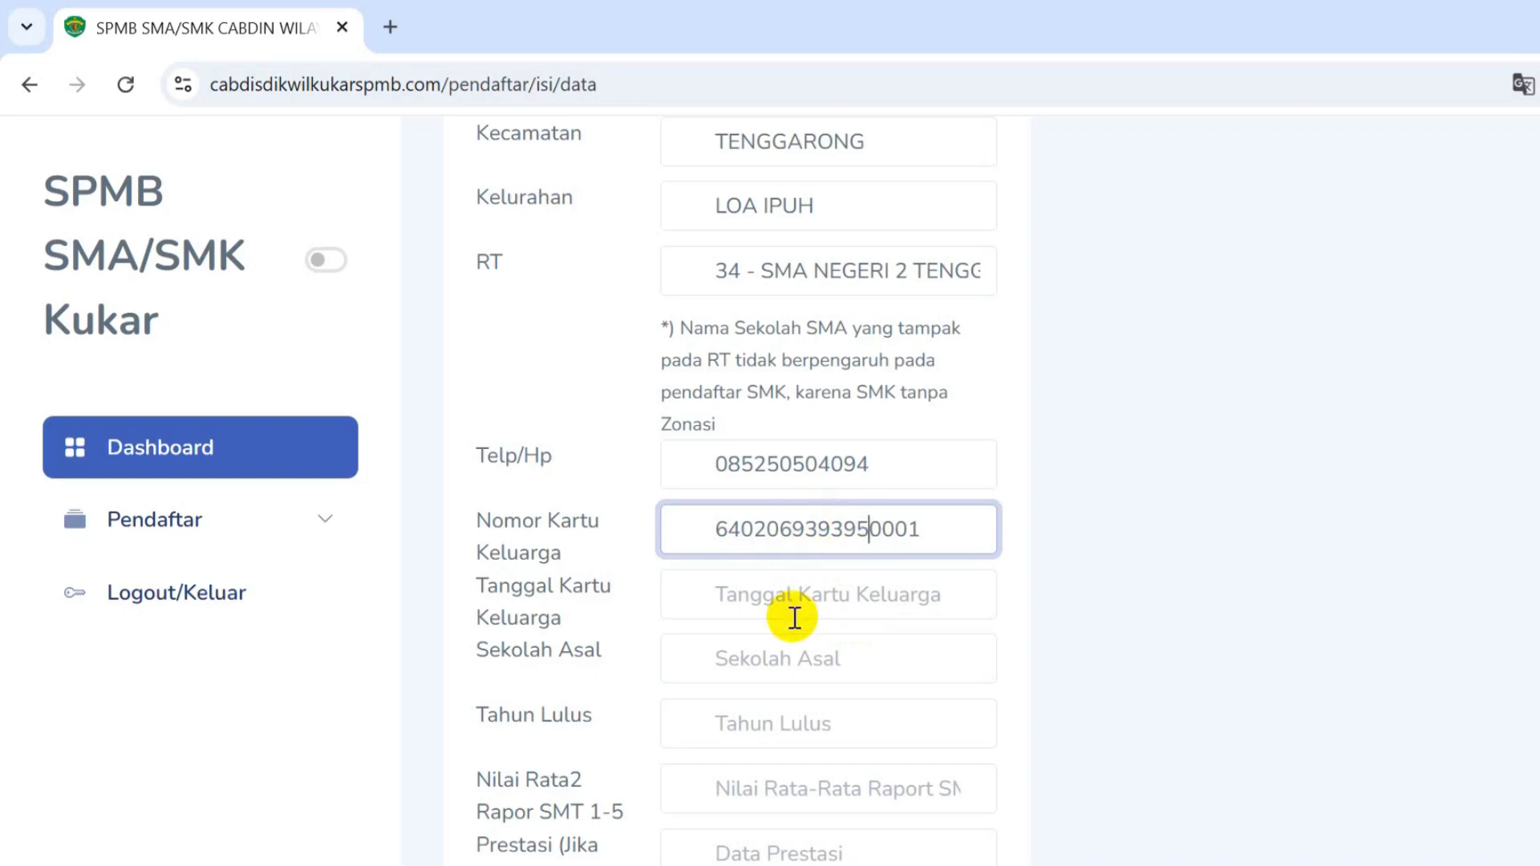
# - Set the family card date to 02-02-2020
pyautogui.click(794, 618)
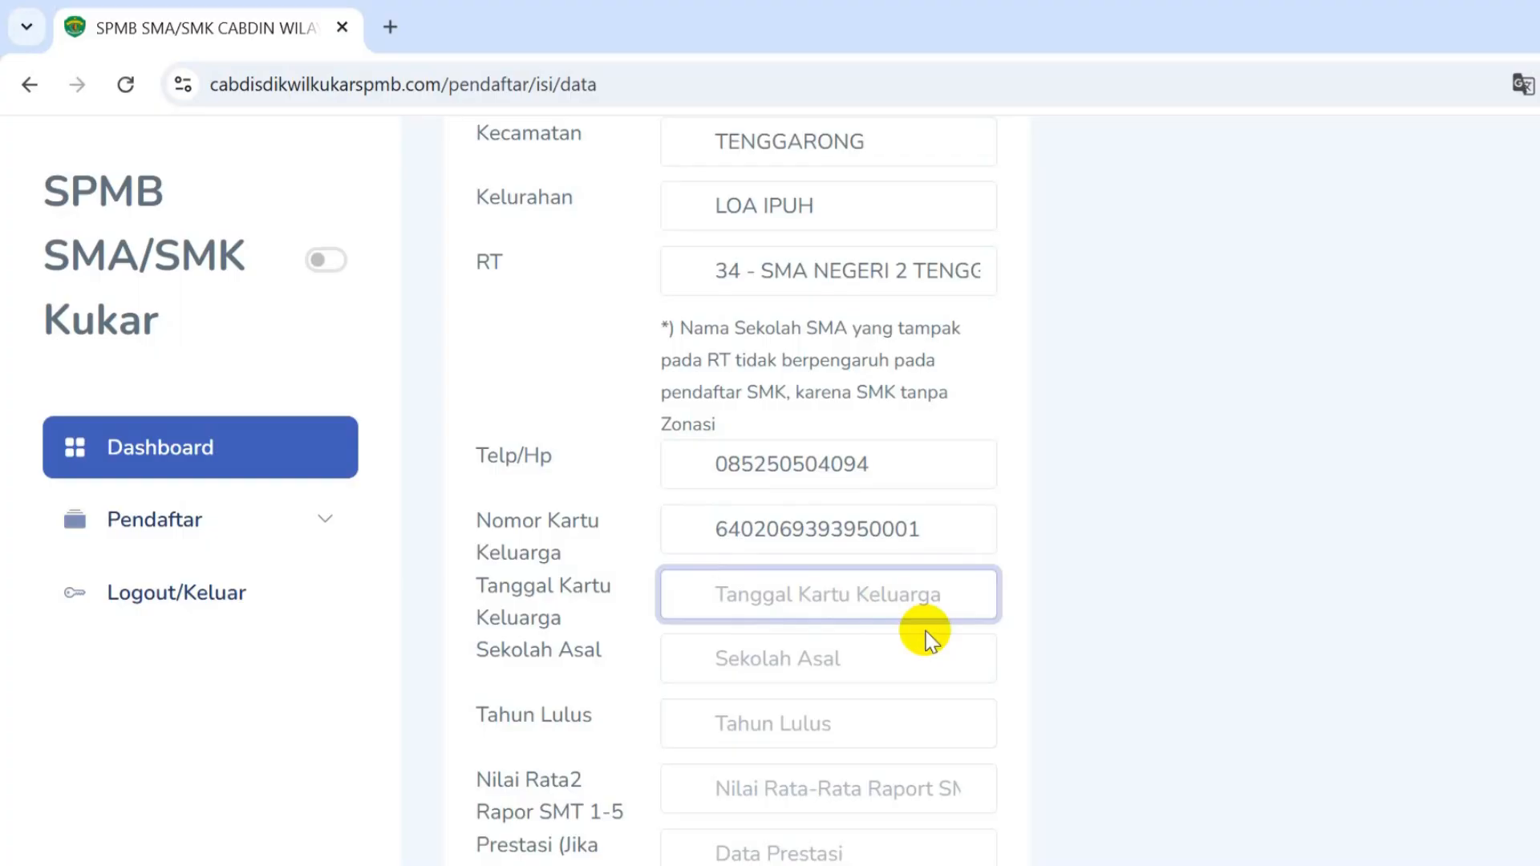
pyautogui.write('02-02-2020')
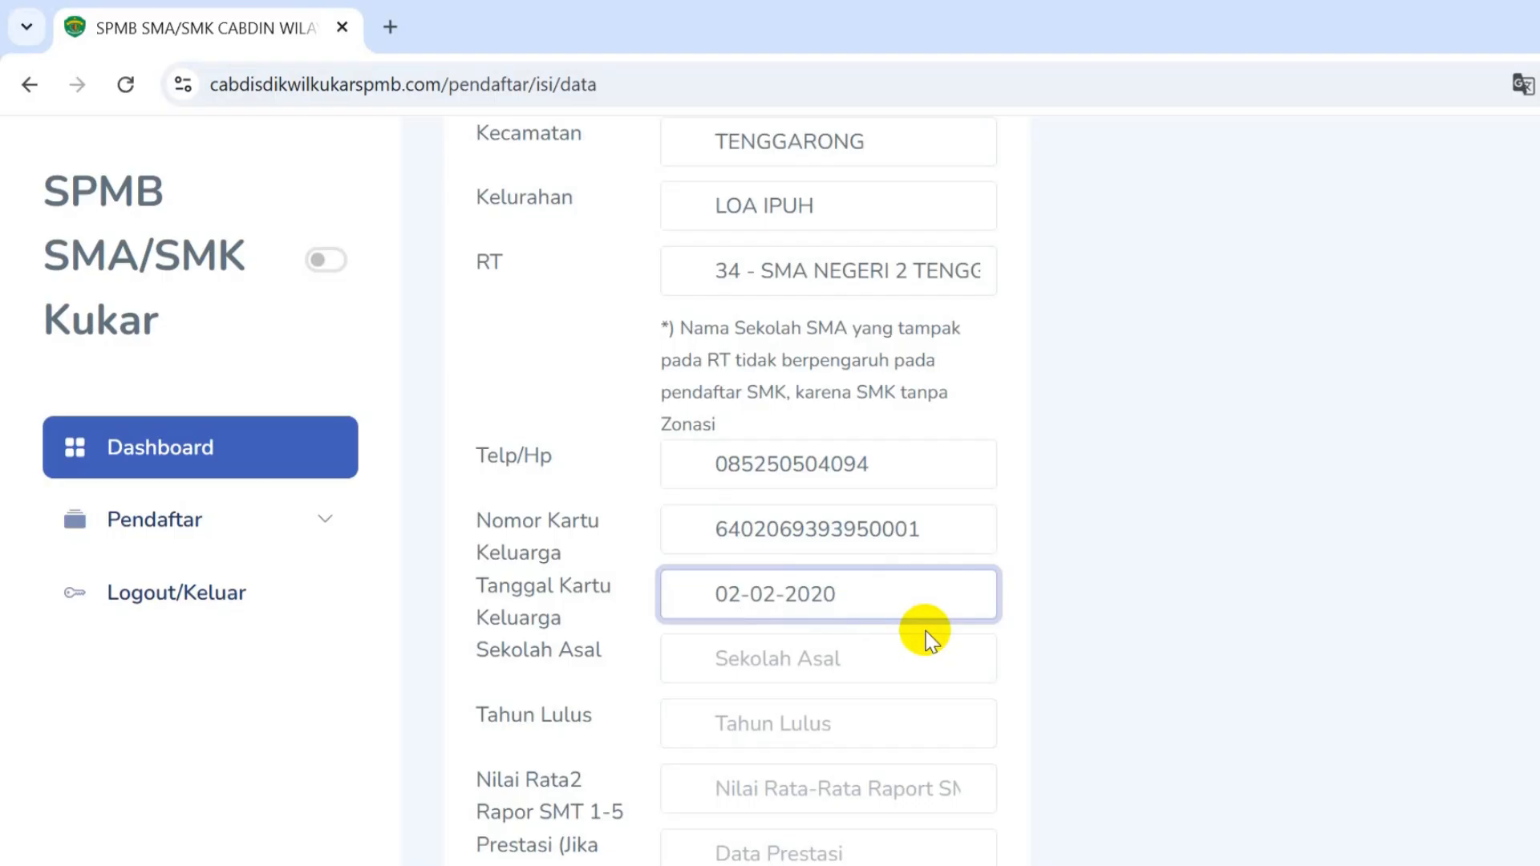
pyautogui.click(812, 654)
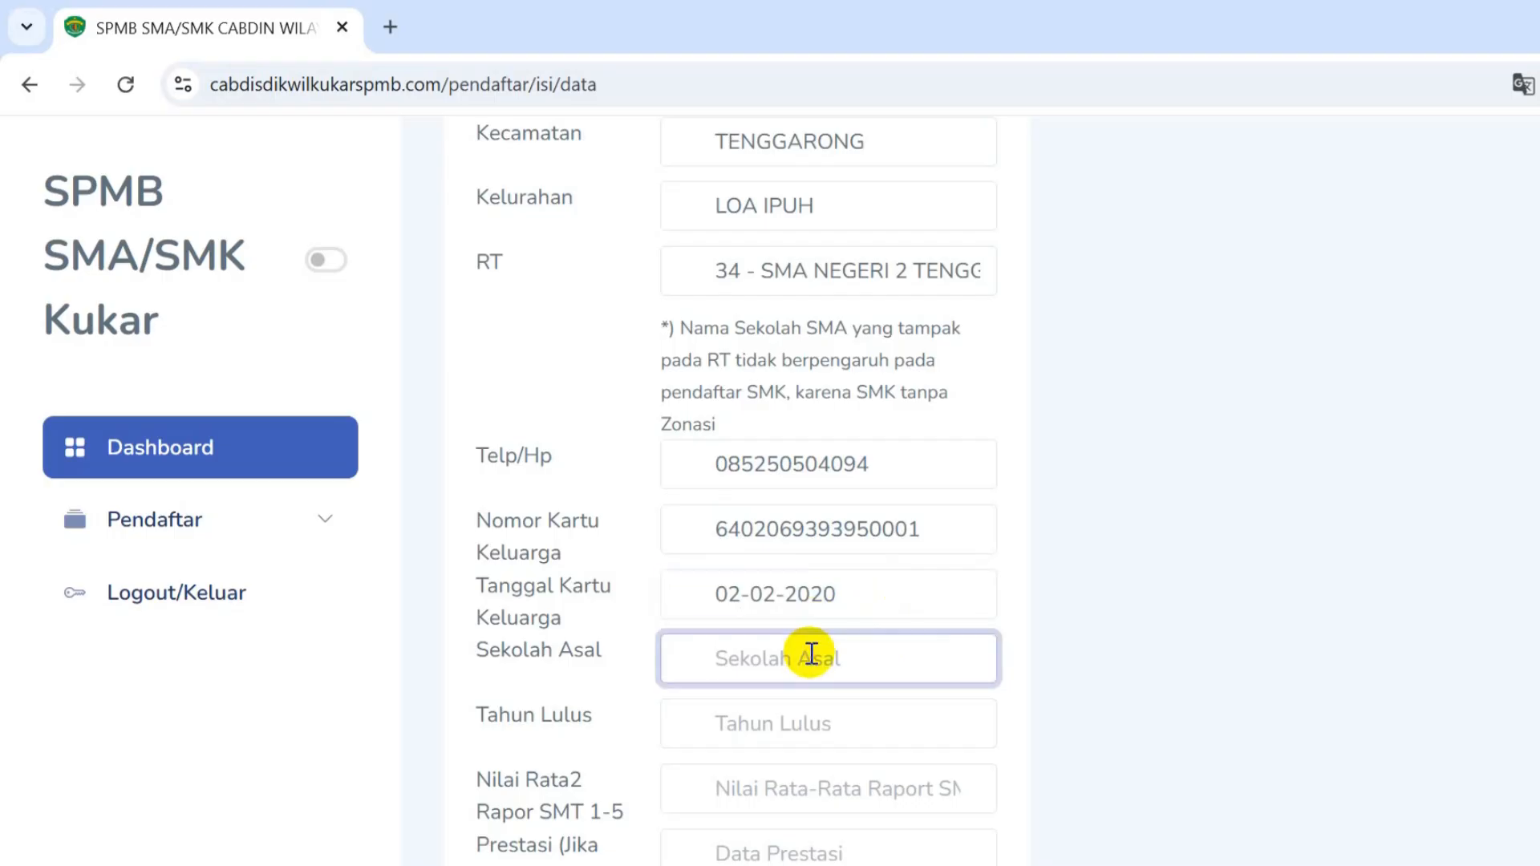
# - Enter the previous school as SMP Negeri Simulasi with graduation year 2025
pyautogui.write('SMP Negeri C')
pyautogui.write('imulasi')
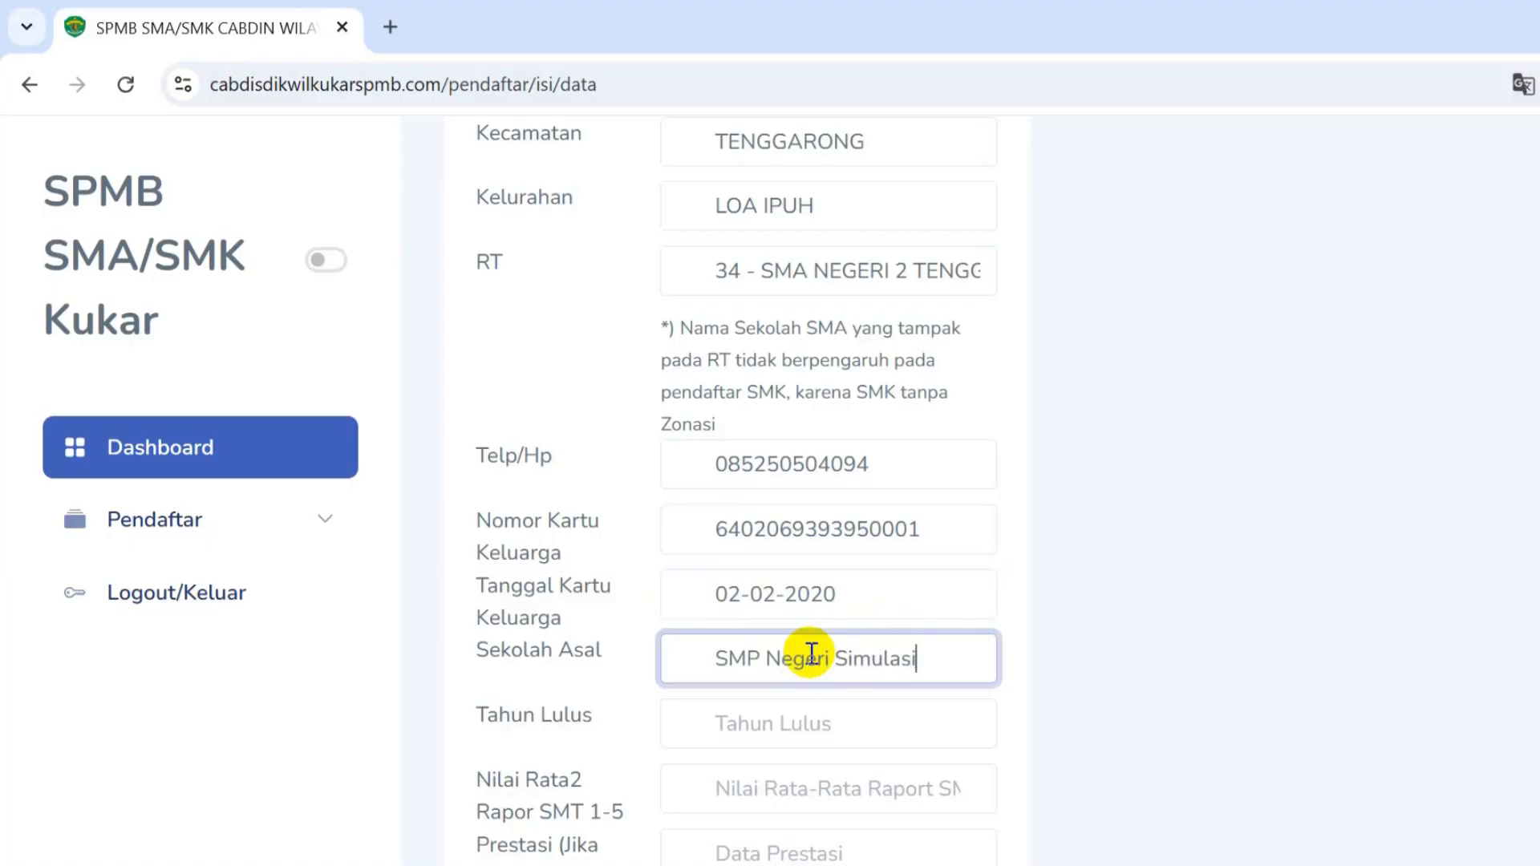
pyautogui.click(771, 714)
pyautogui.write('2')
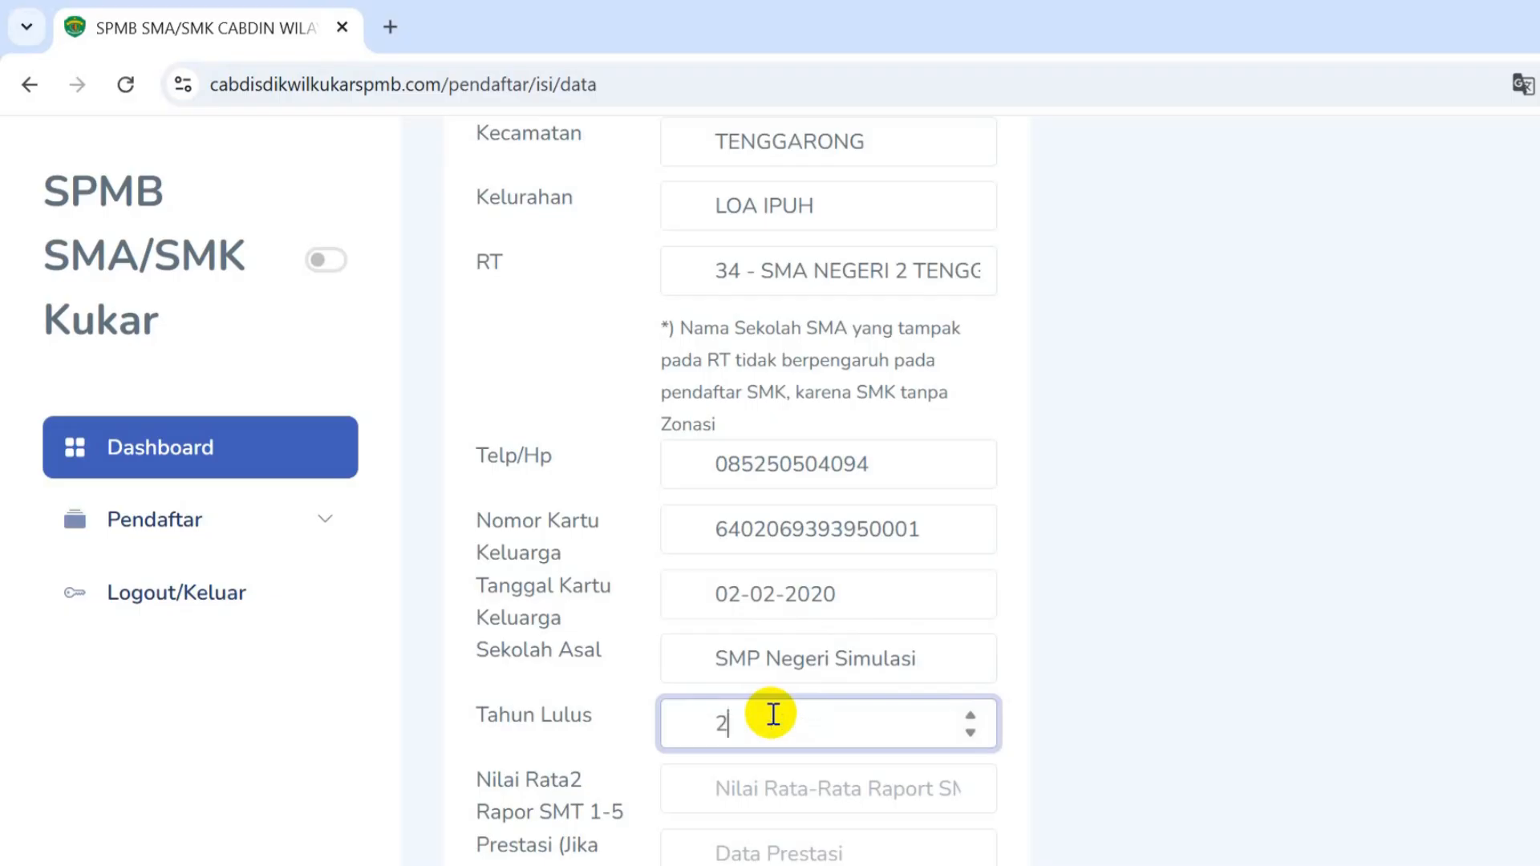
pyautogui.write('025')
pyautogui.scroll(-2, 771, 714)
# - Enter rapor average 432,87 and achievement Juara 1 Lomba Karate, then save the form
pyautogui.click(784, 663)
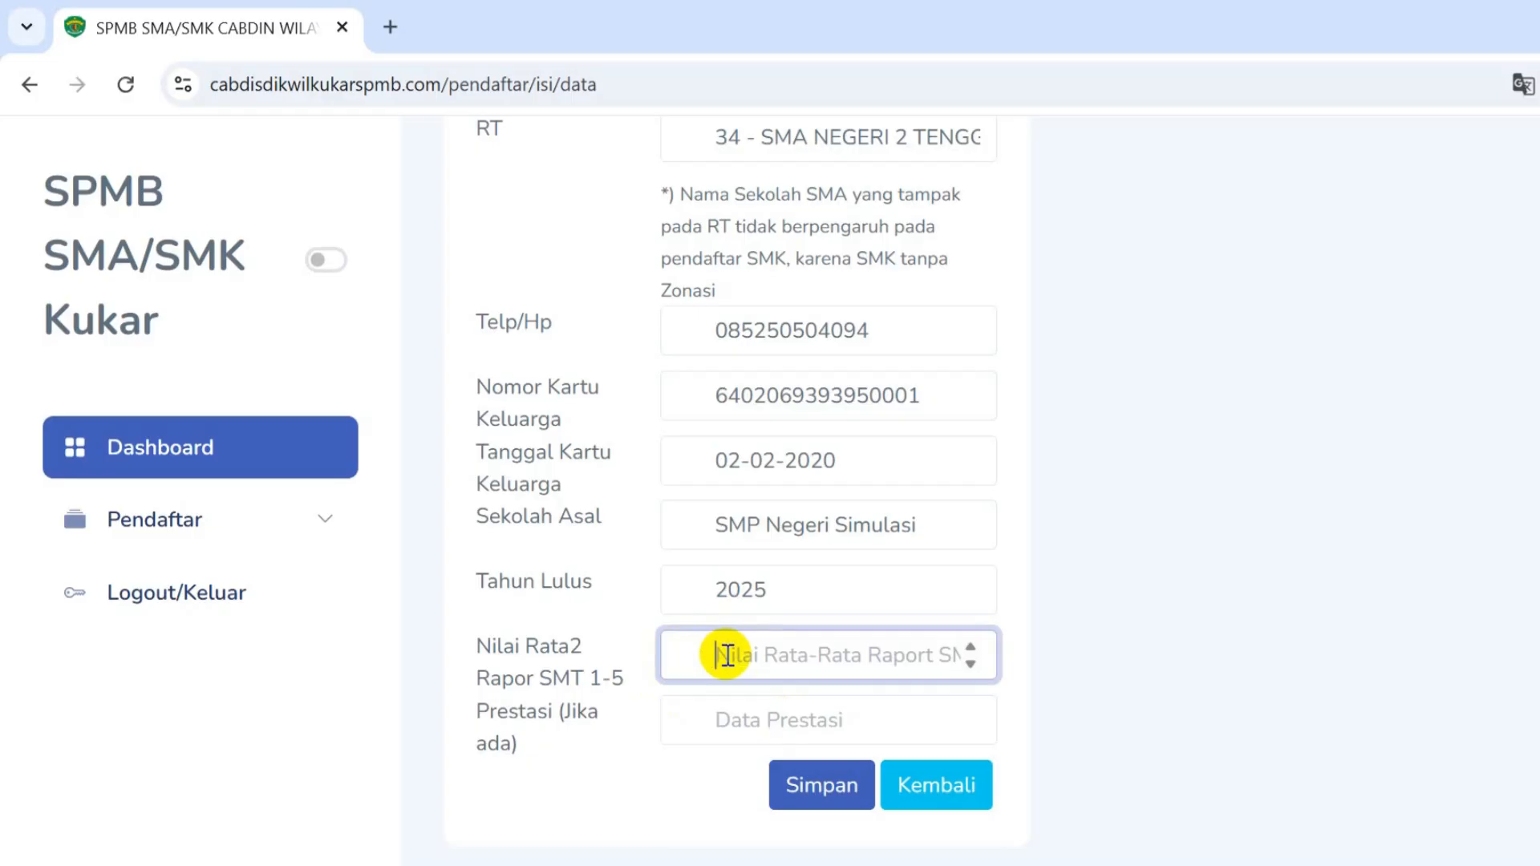
pyautogui.write('432')
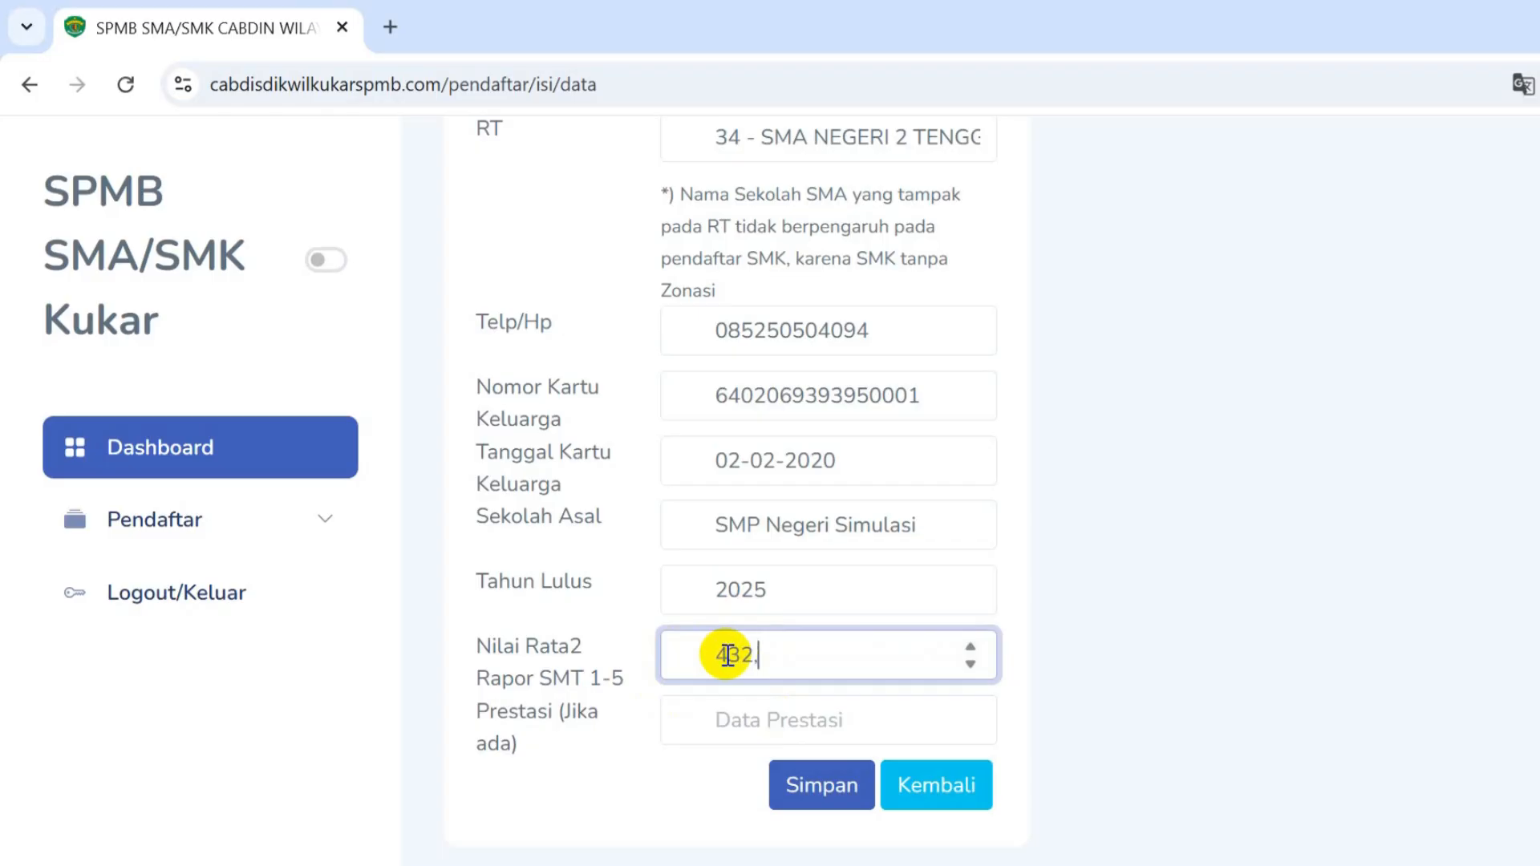
pyautogui.write(',87')
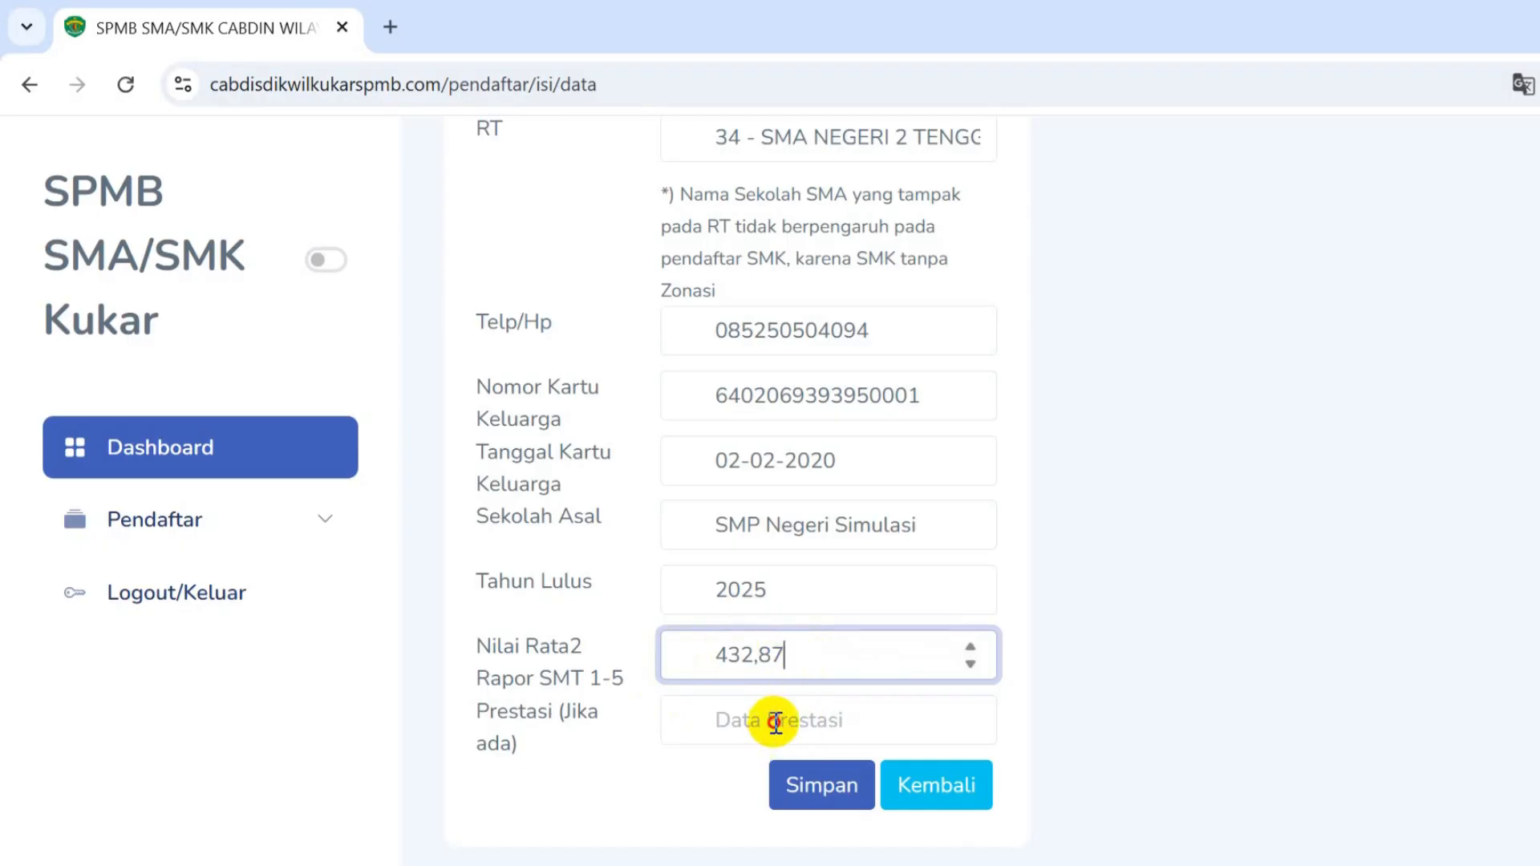
pyautogui.click(774, 720)
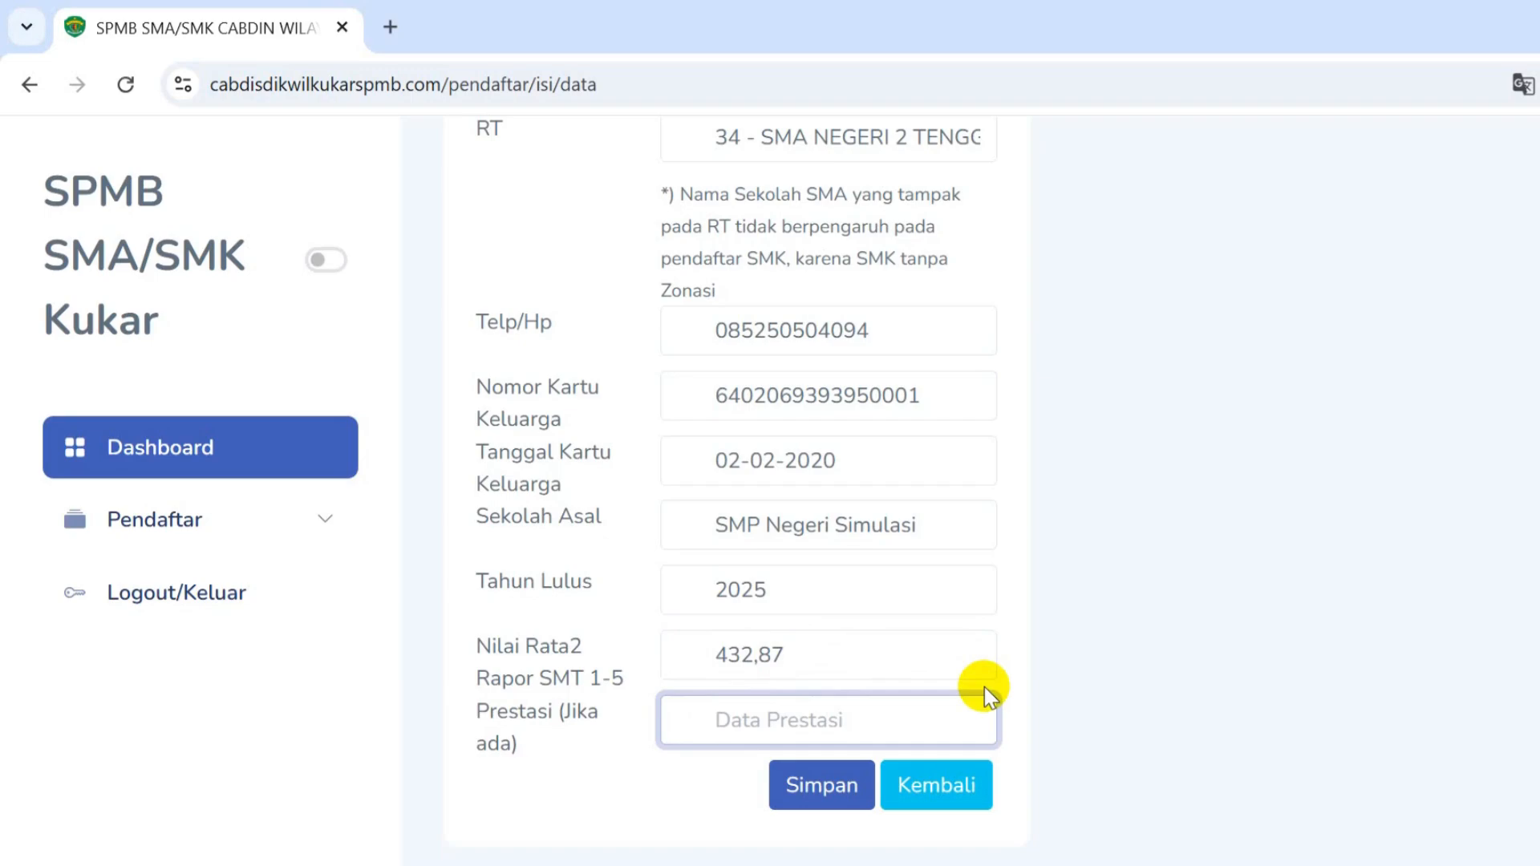
pyautogui.write('Jua')
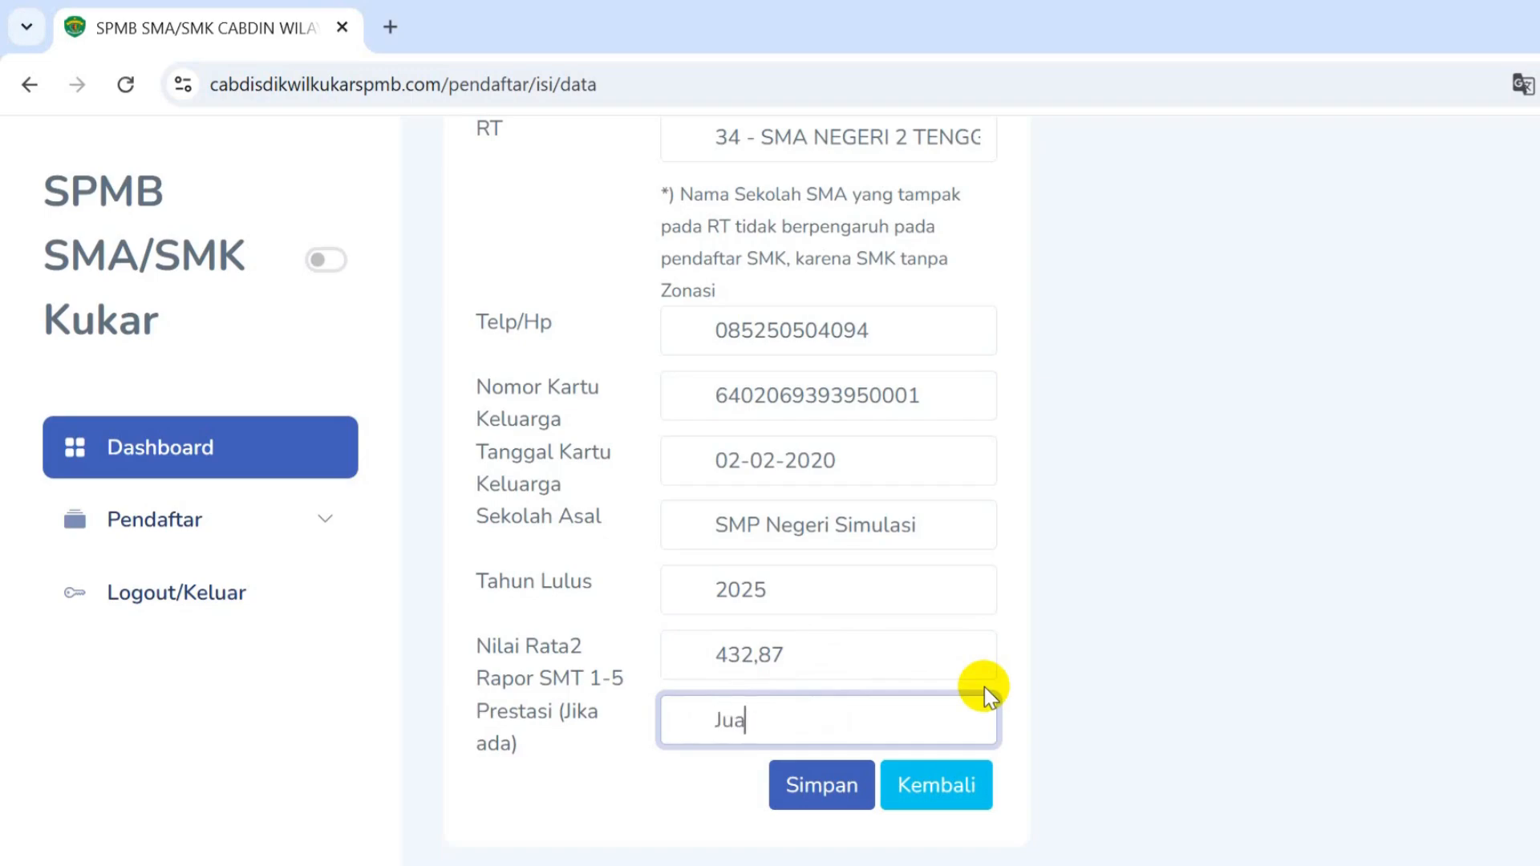
pyautogui.write('ra 1 Lomba Karate')
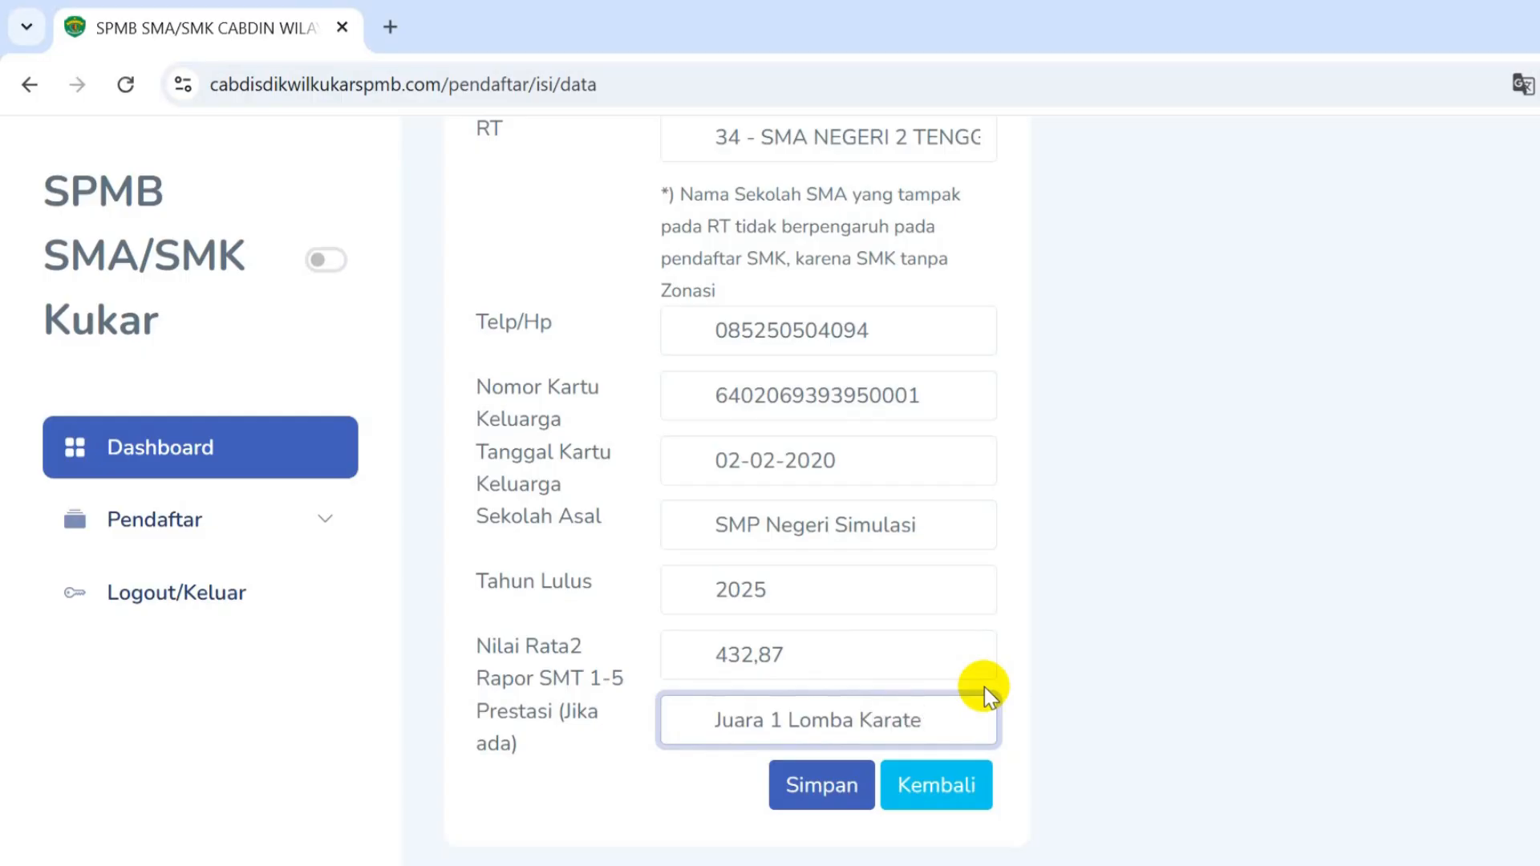
pyautogui.scroll(10, 842, 646)
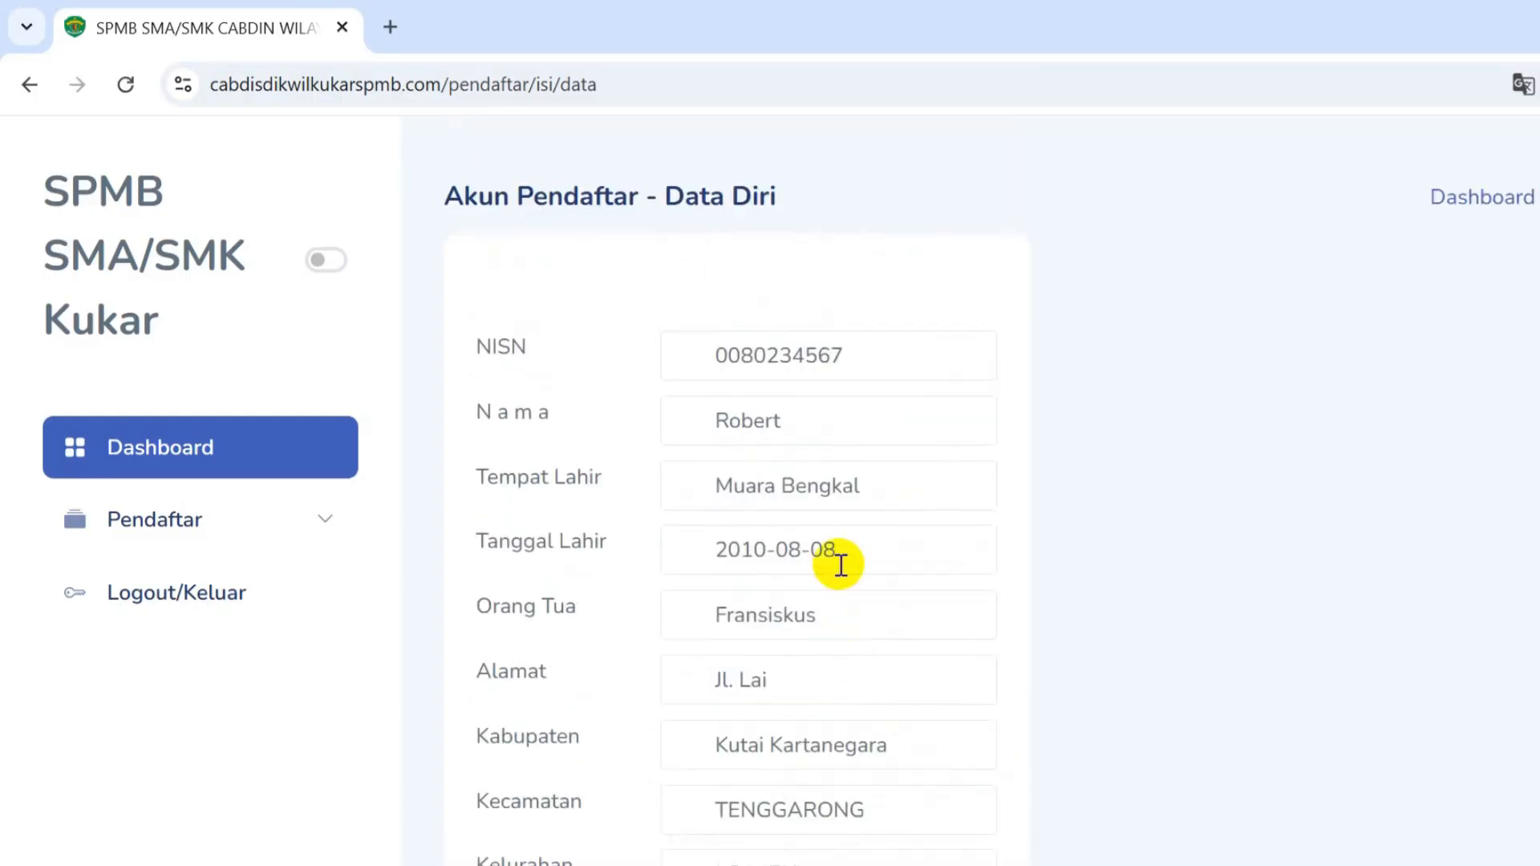
pyautogui.scroll(-12, 839, 567)
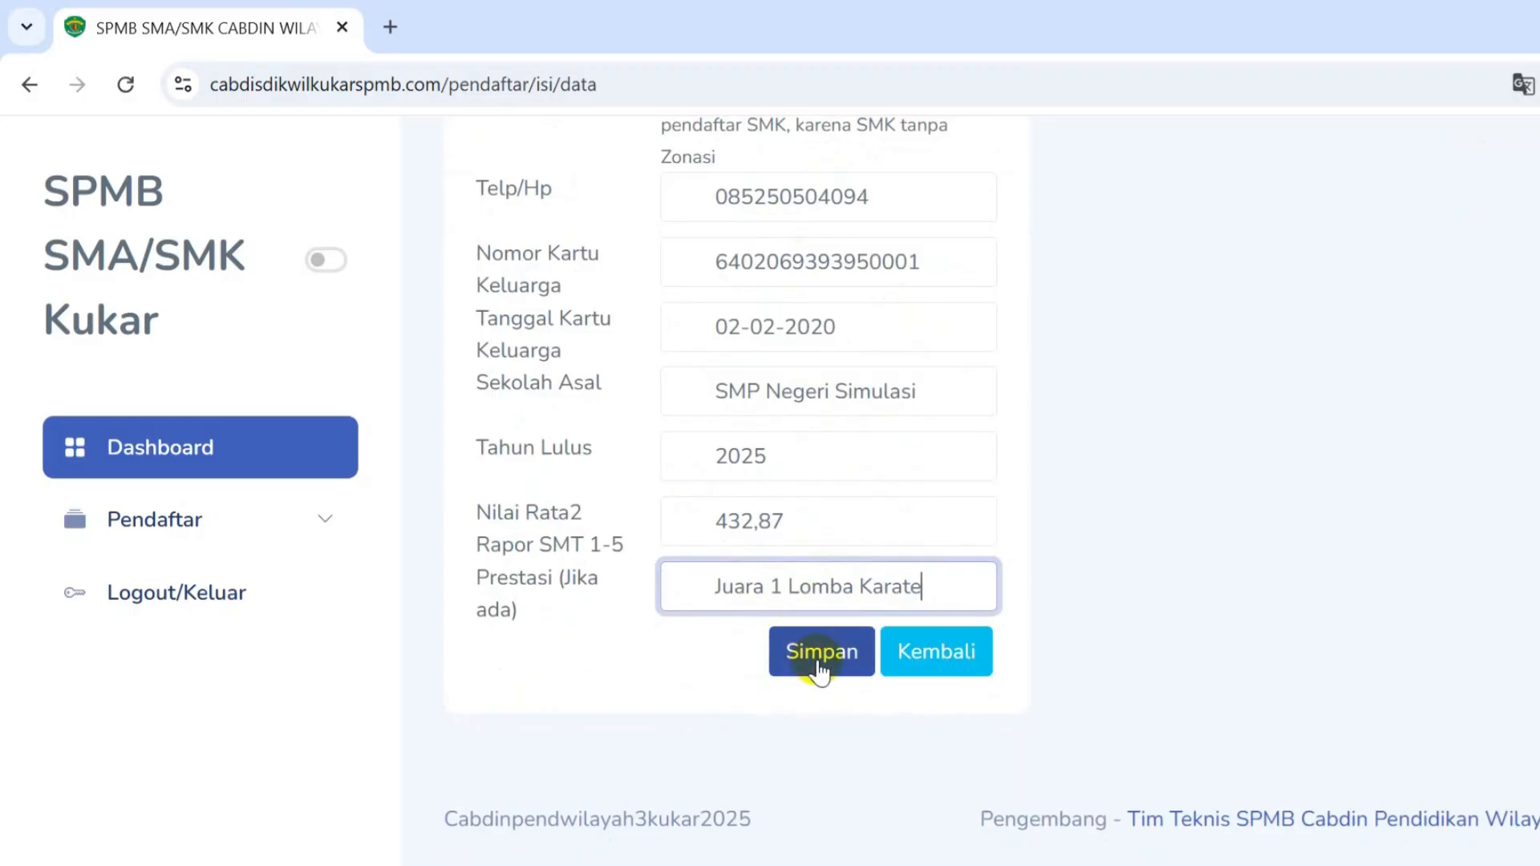
pyautogui.click(820, 670)
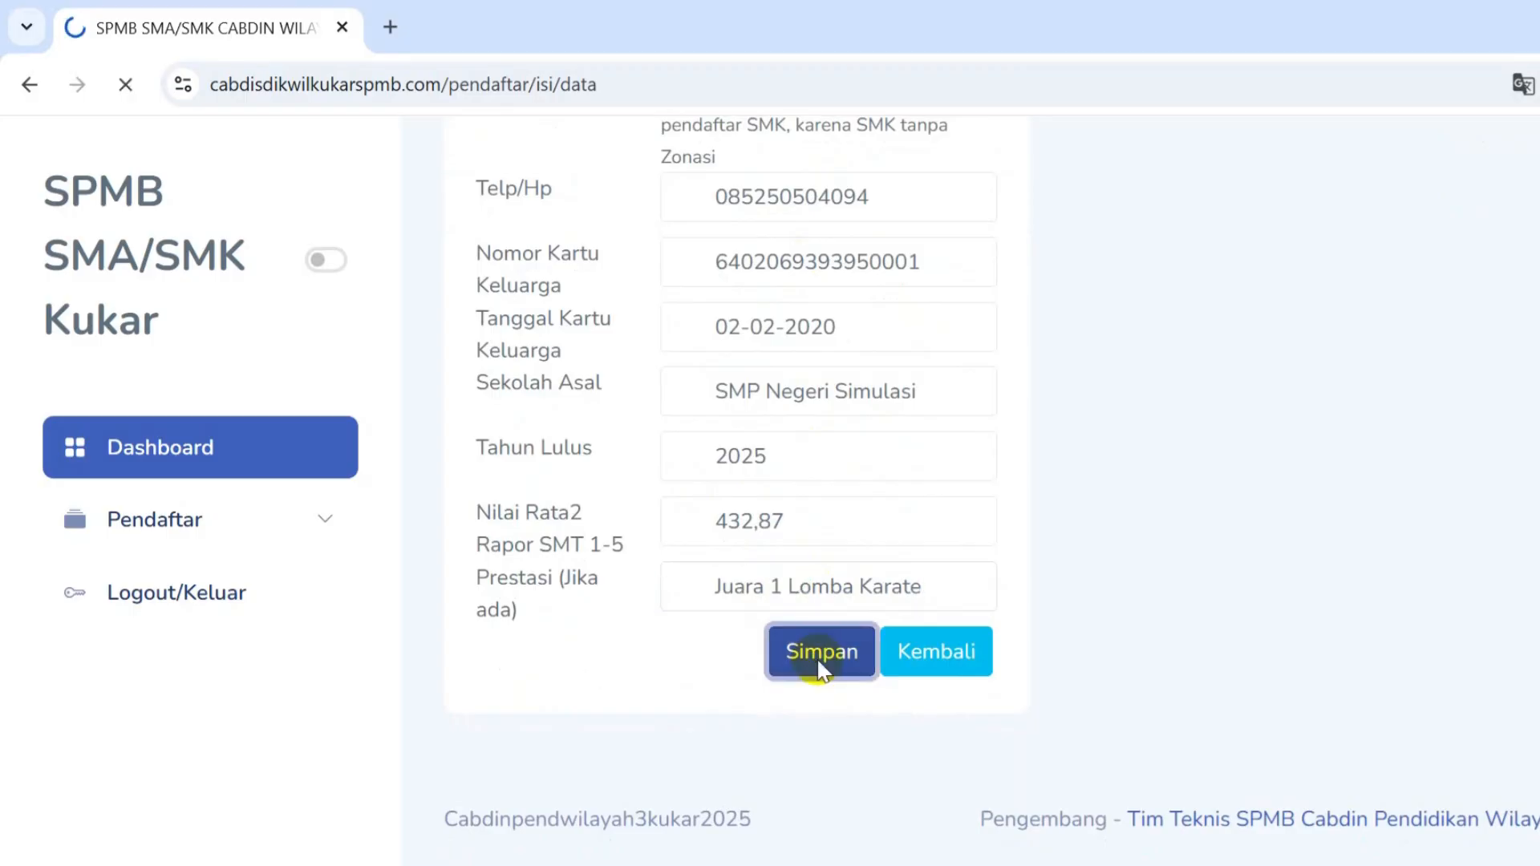
# - Upload the Foto image from Downloads as the applicant photo
pyautogui.scroll(-8, 818, 661)
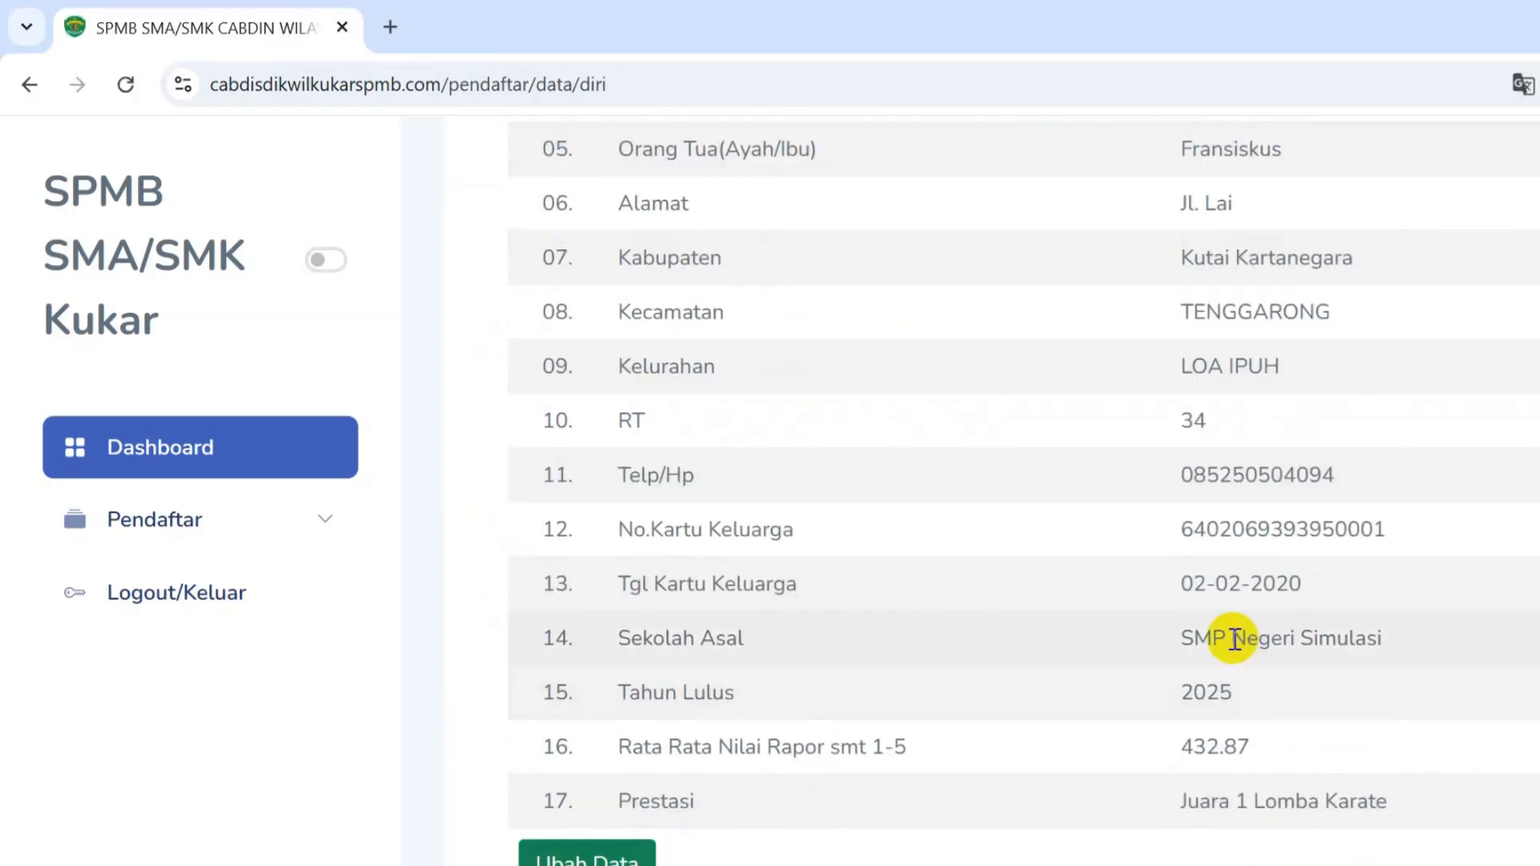
pyautogui.scroll(-3, 1227, 705)
pyautogui.scroll(-5, 1155, 505)
pyautogui.scroll(15, 1155, 531)
pyautogui.scroll(-10, 1201, 481)
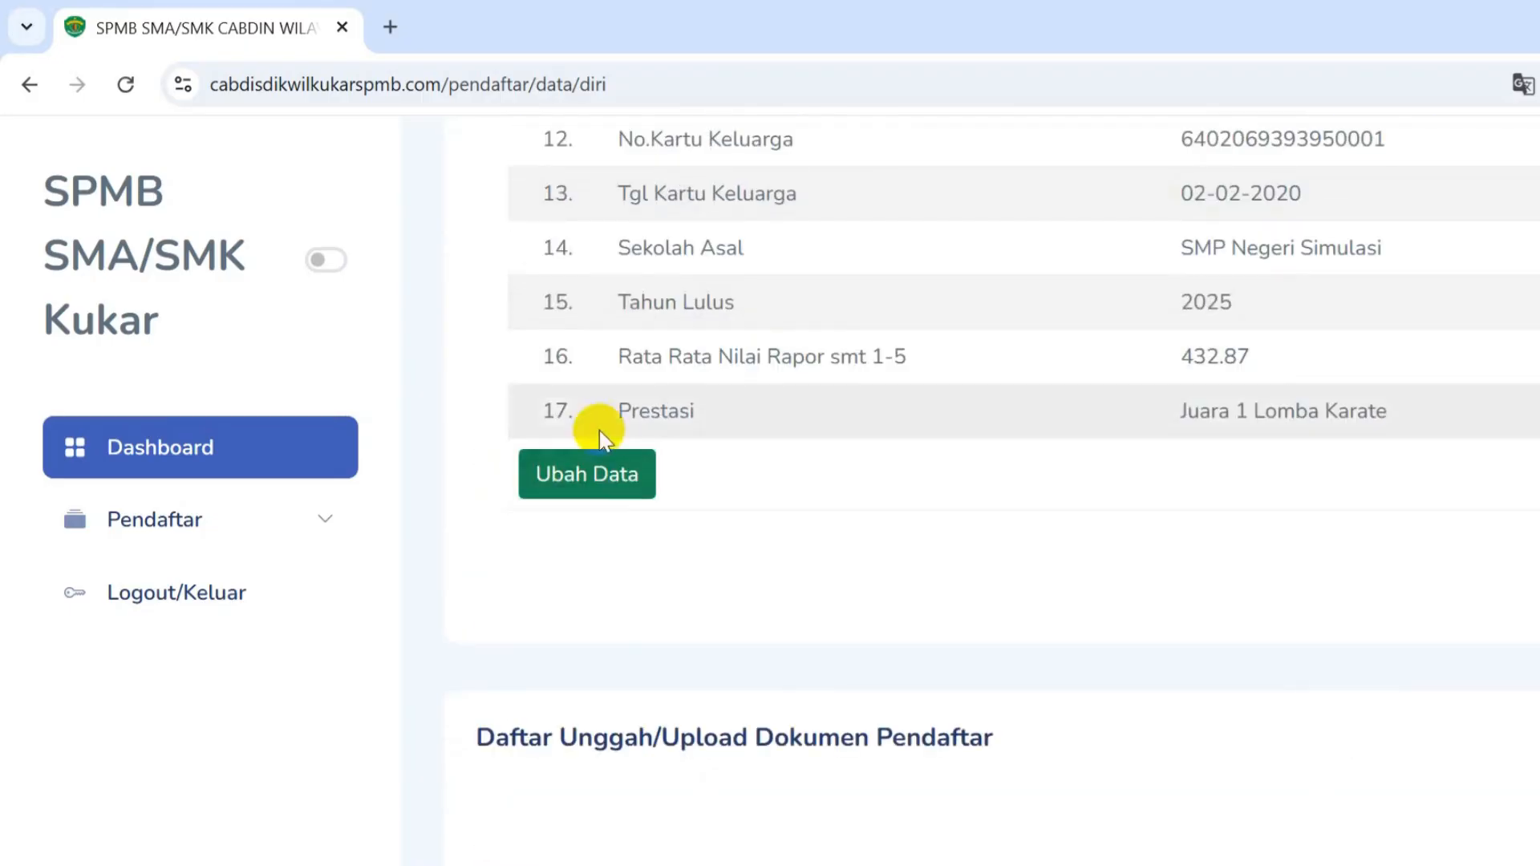
pyautogui.scroll(-6, 873, 407)
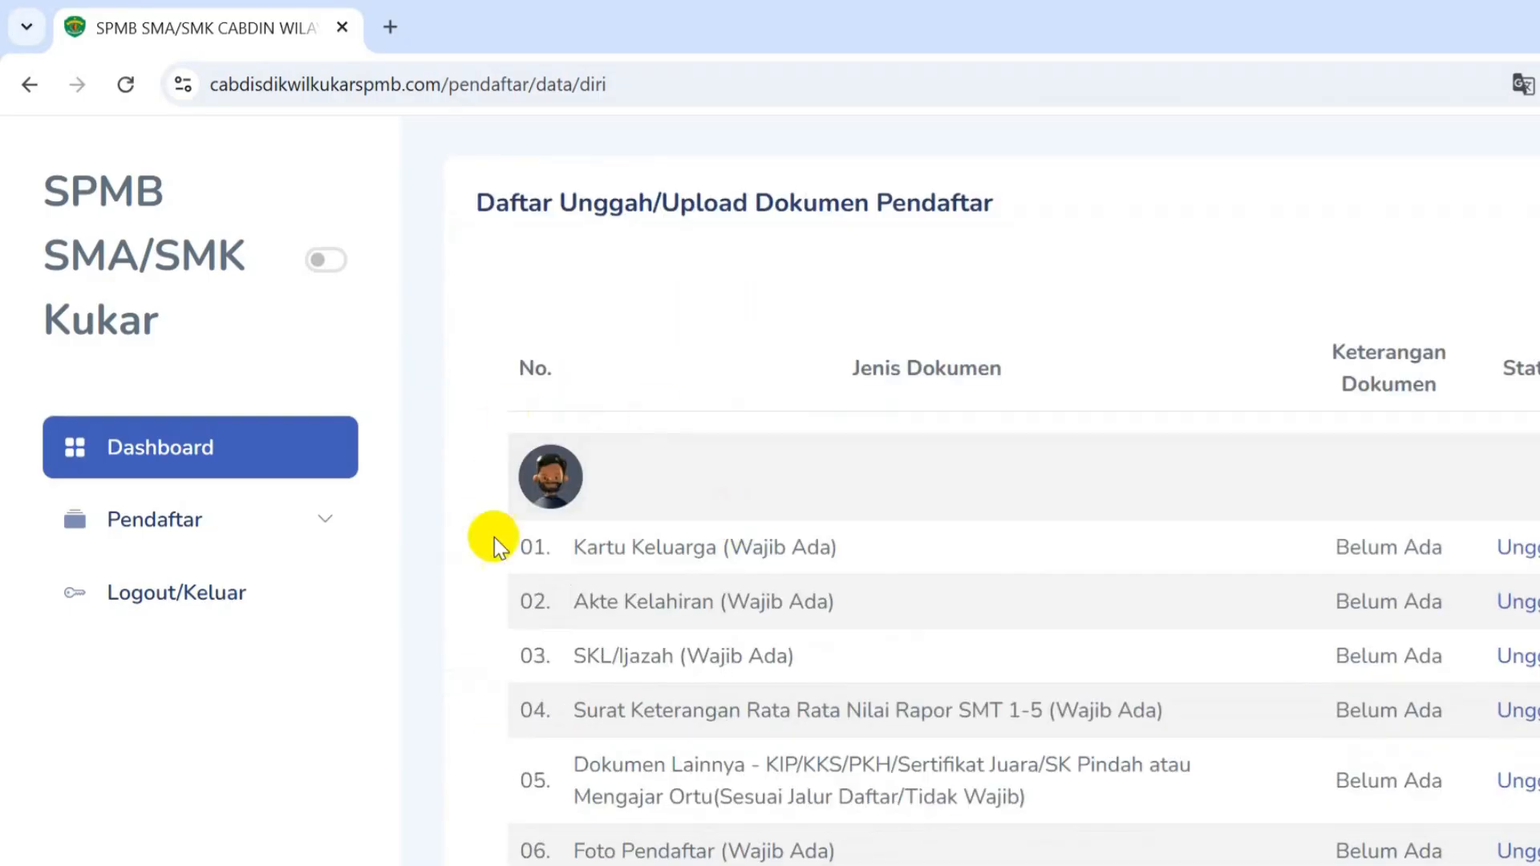
pyautogui.click(560, 495)
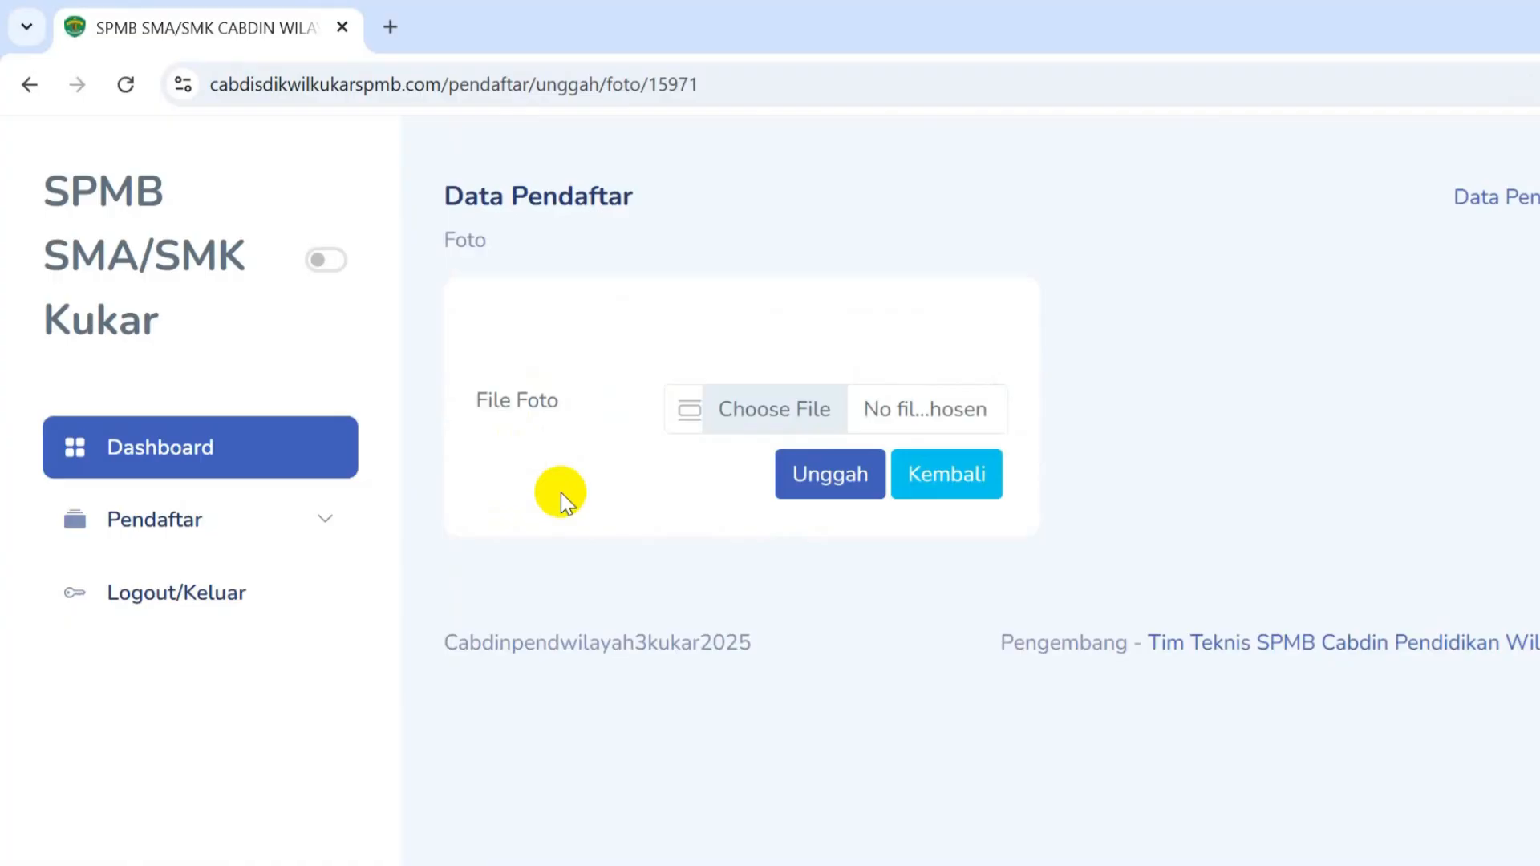
pyautogui.click(840, 412)
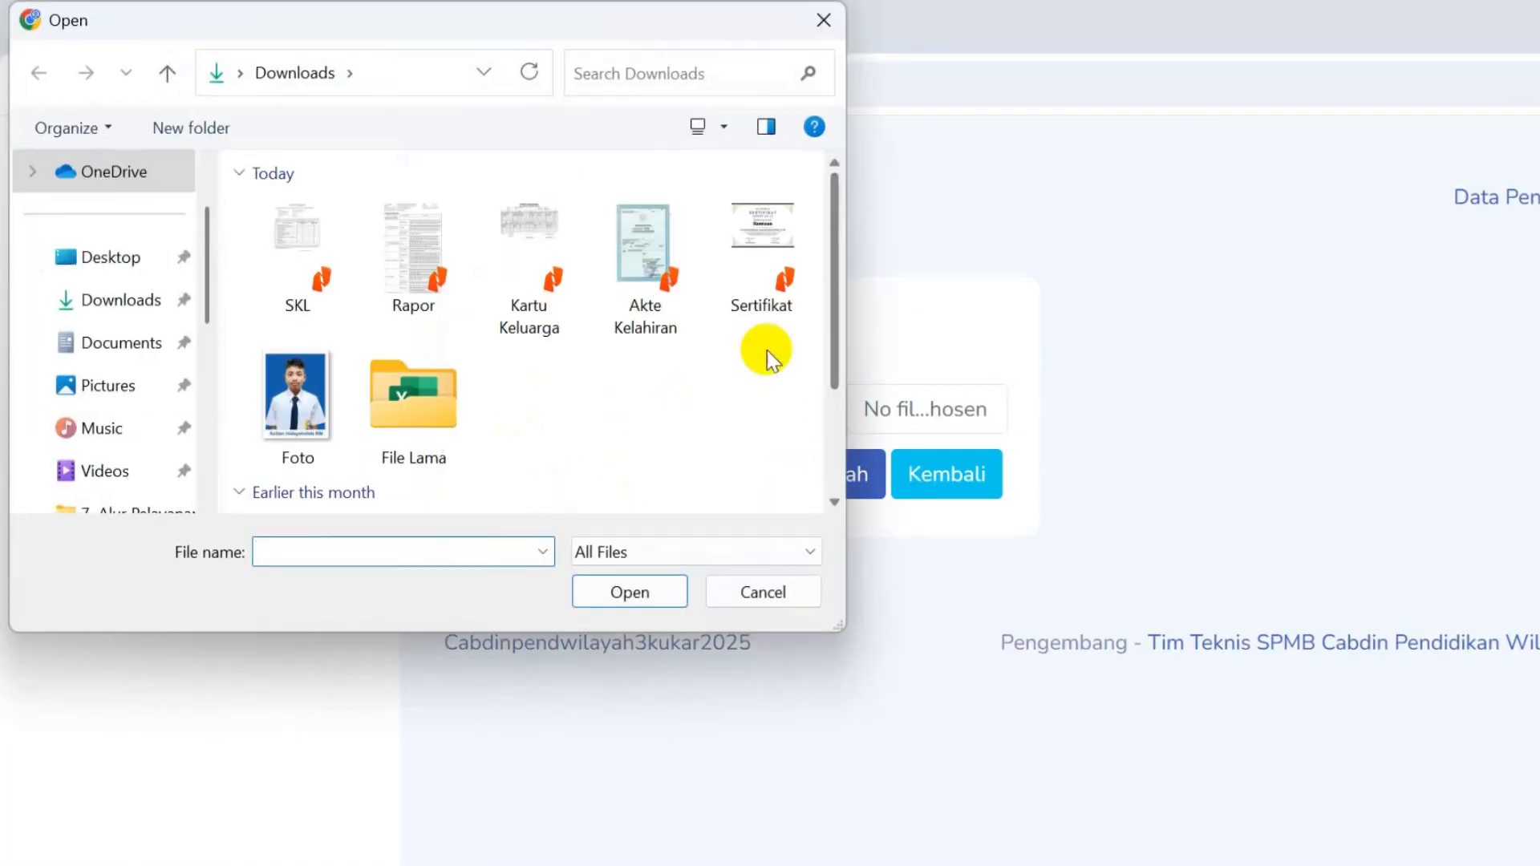
pyautogui.click(302, 422)
pyautogui.doubleClick(301, 421)
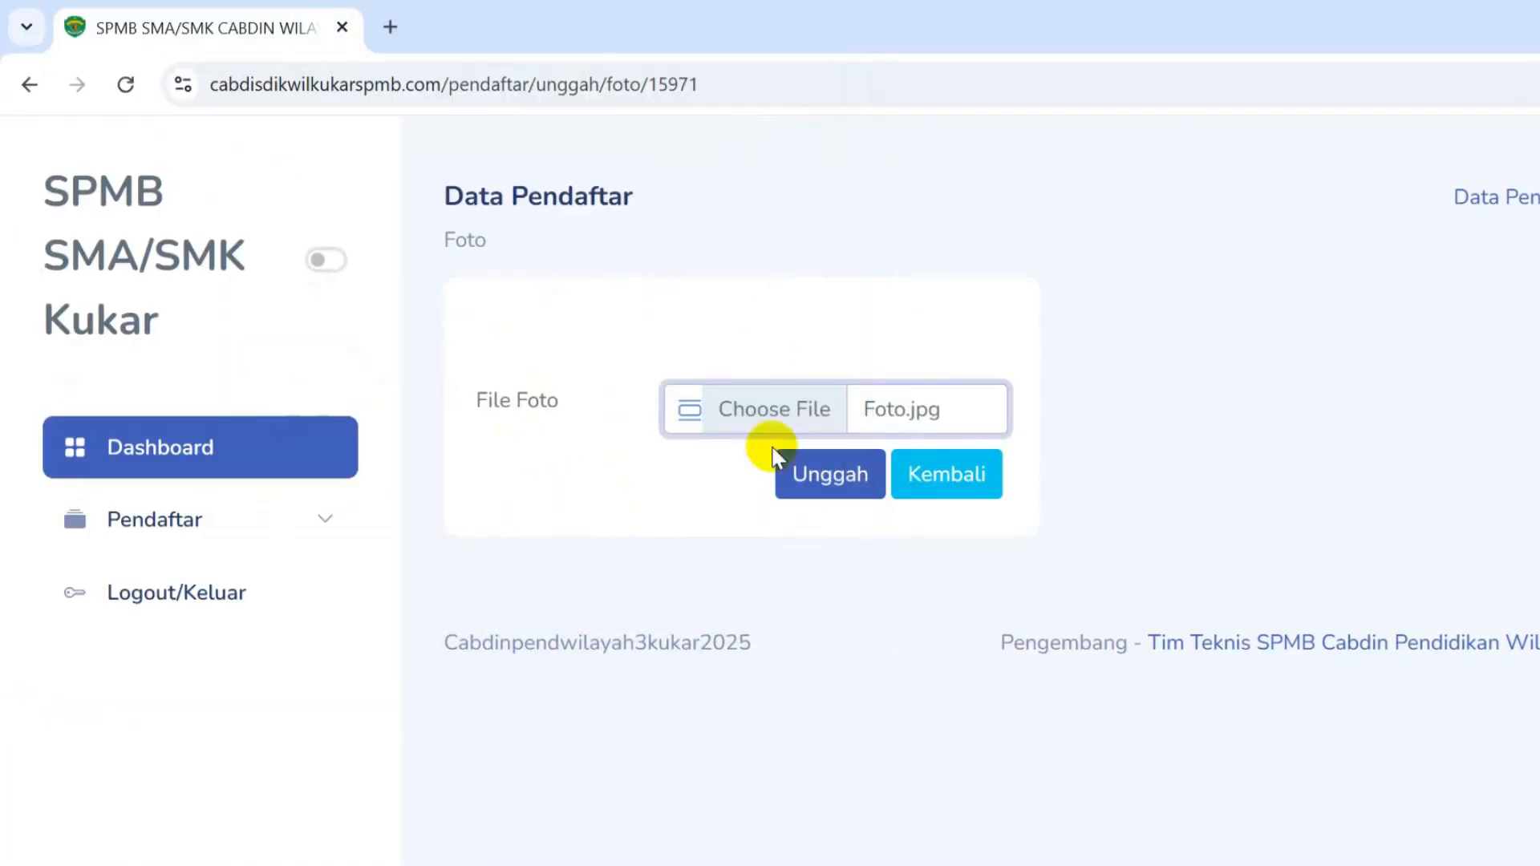
pyautogui.click(854, 471)
# - Open the Kartu Keluarga upload form from the document list
pyautogui.scroll(-15, 852, 465)
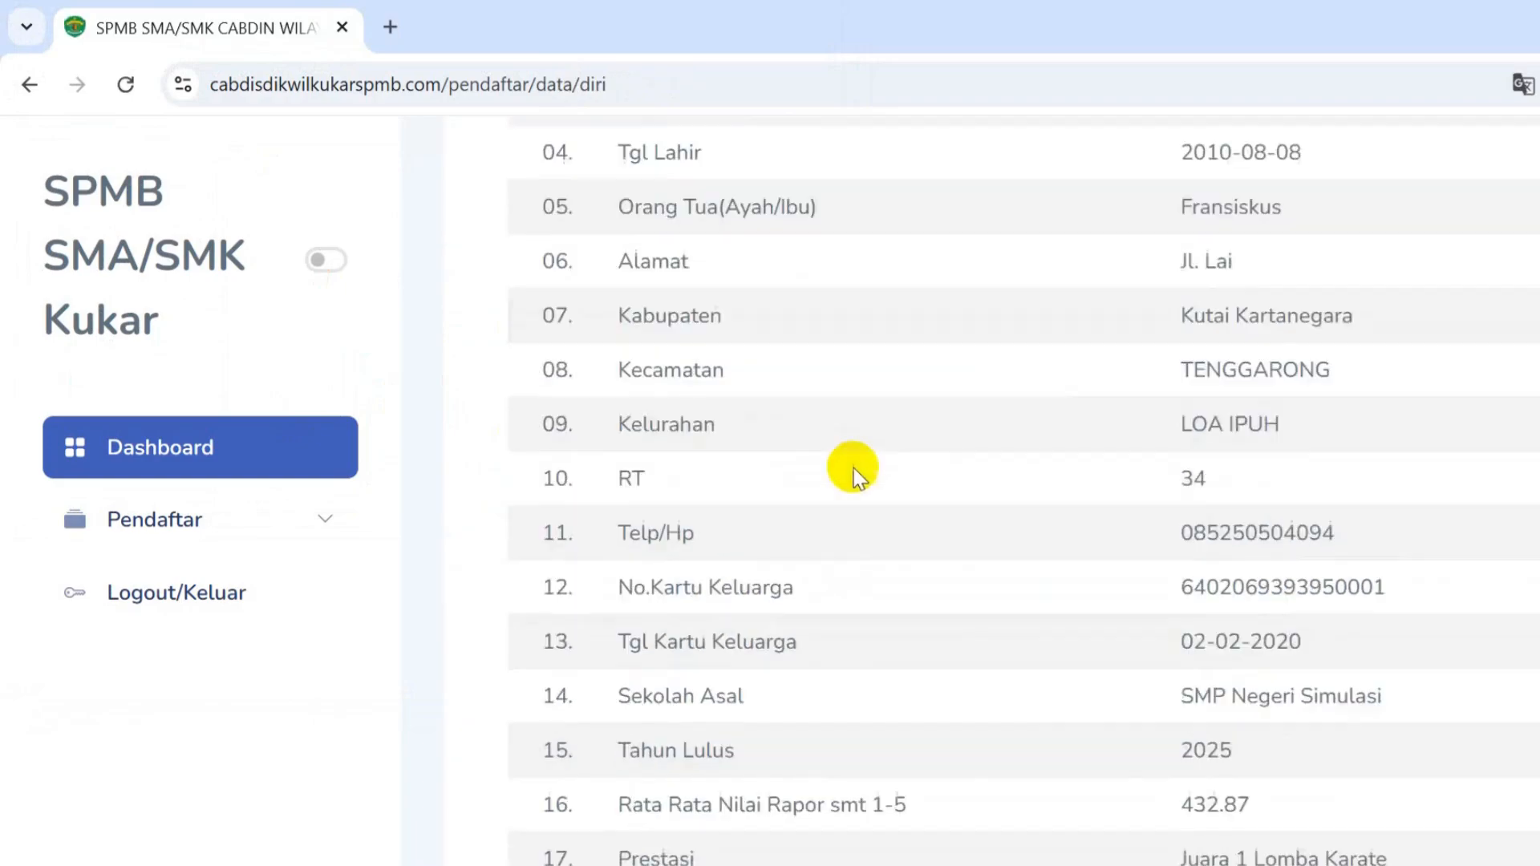
pyautogui.scroll(-2, 802, 507)
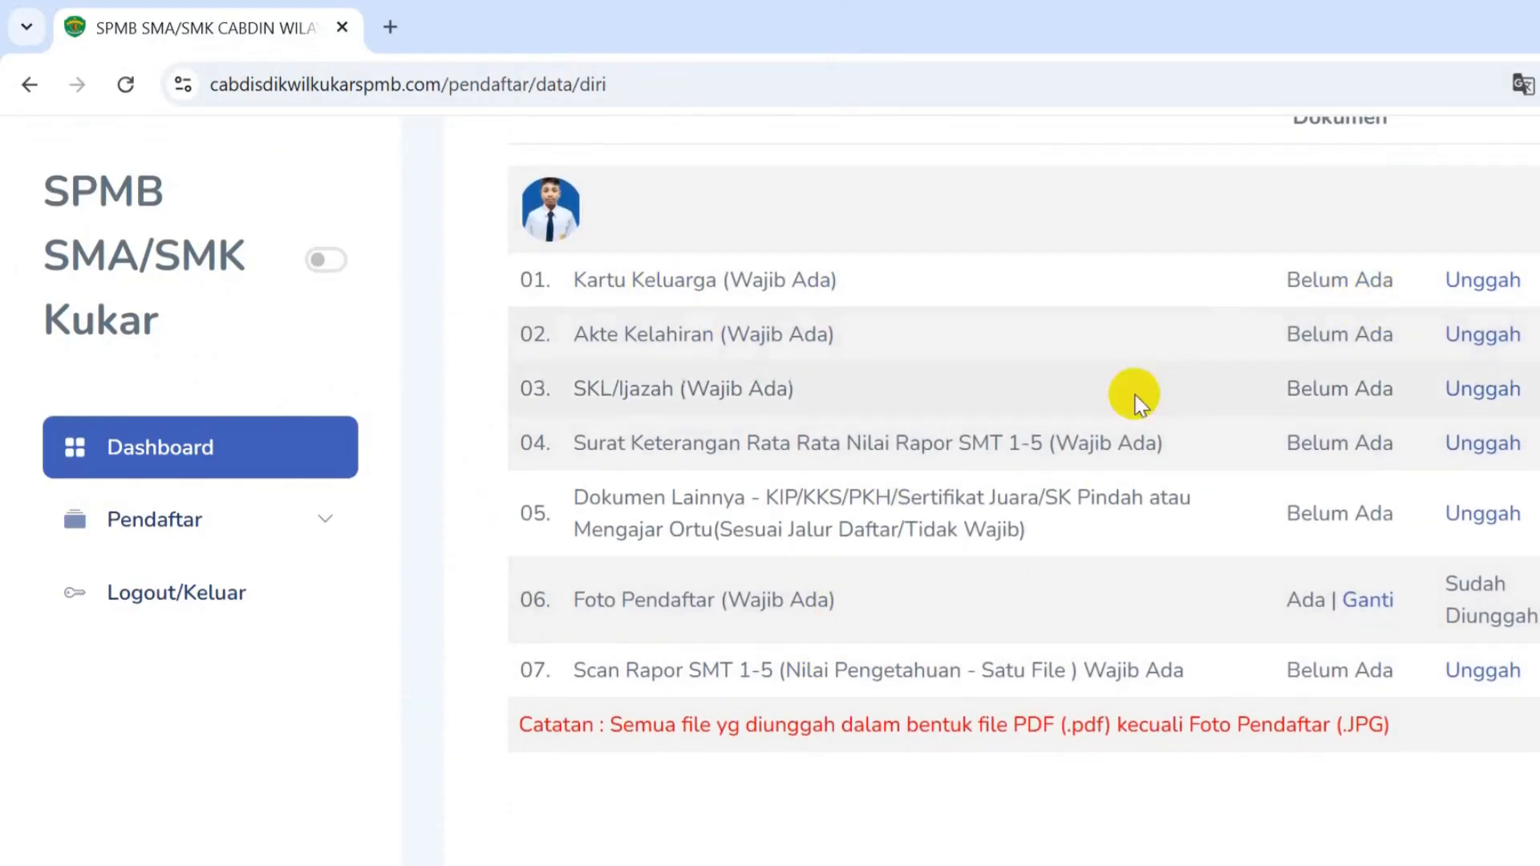
pyautogui.scroll(-2, 1047, 571)
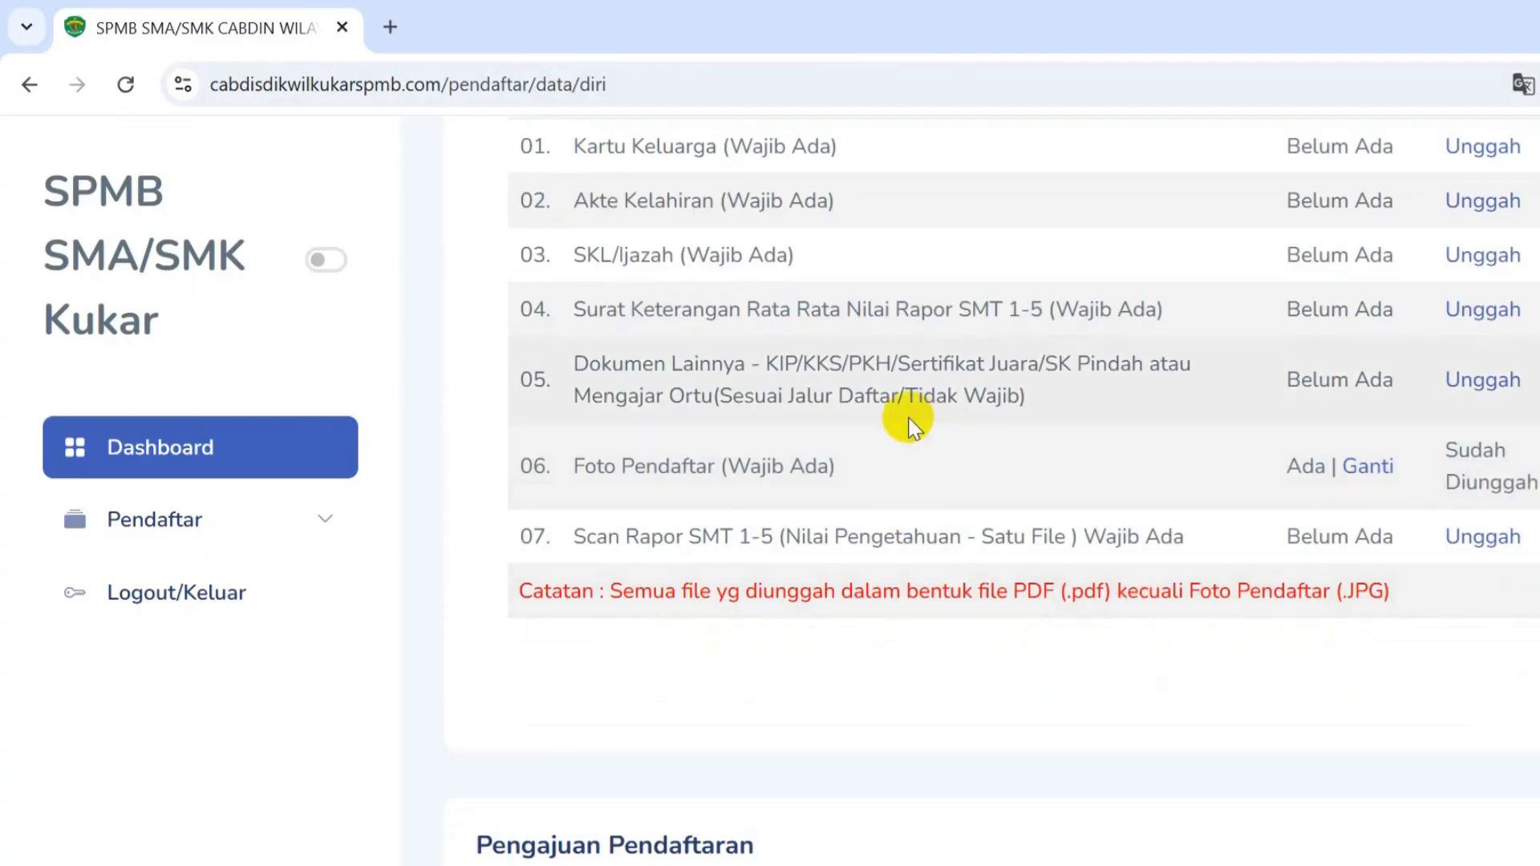
pyautogui.scroll(3, 906, 417)
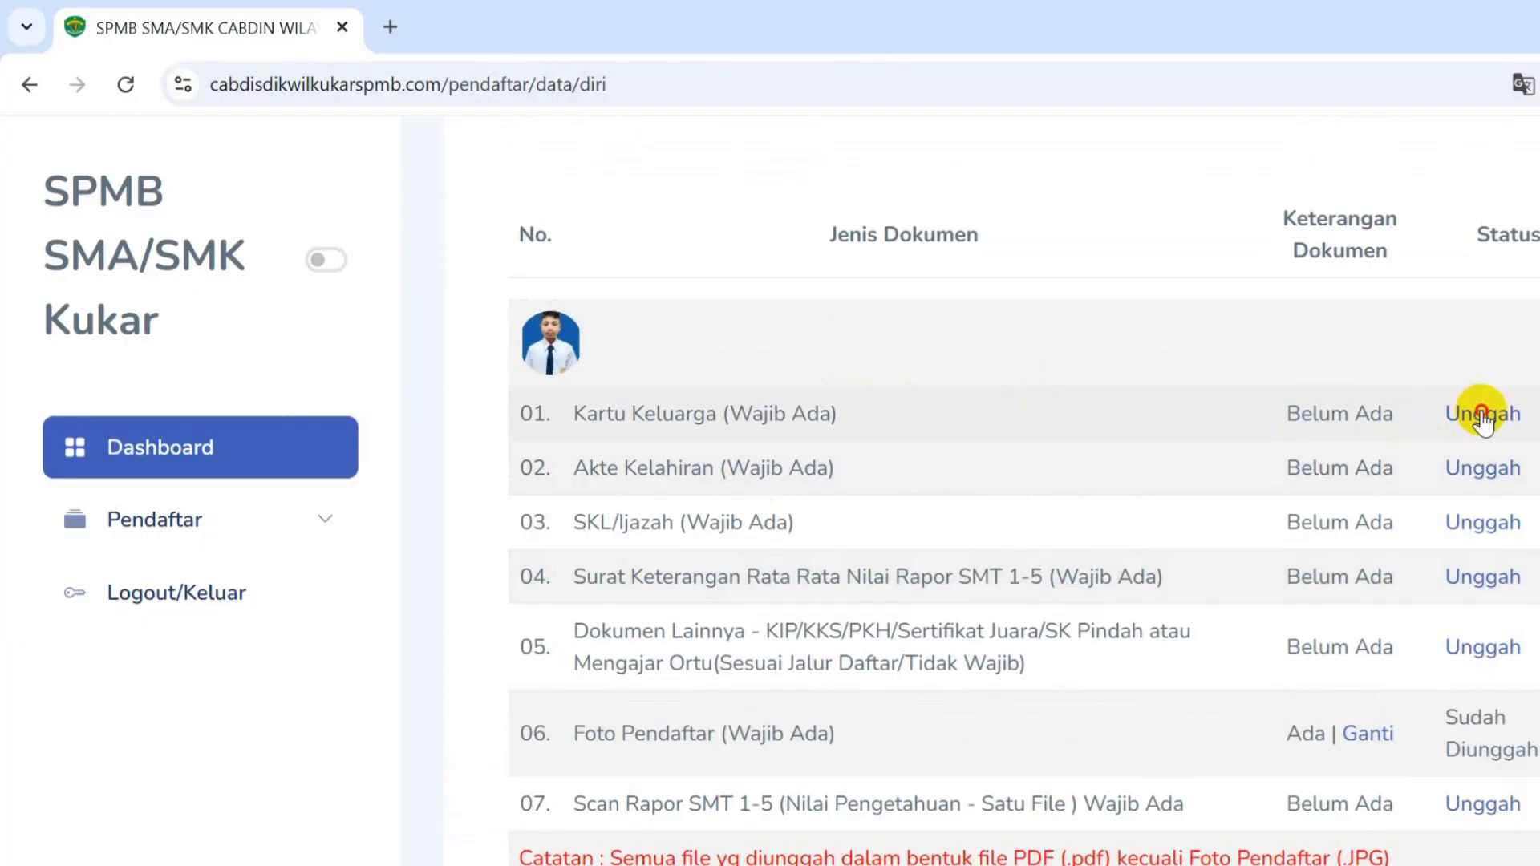
pyautogui.click(1480, 413)
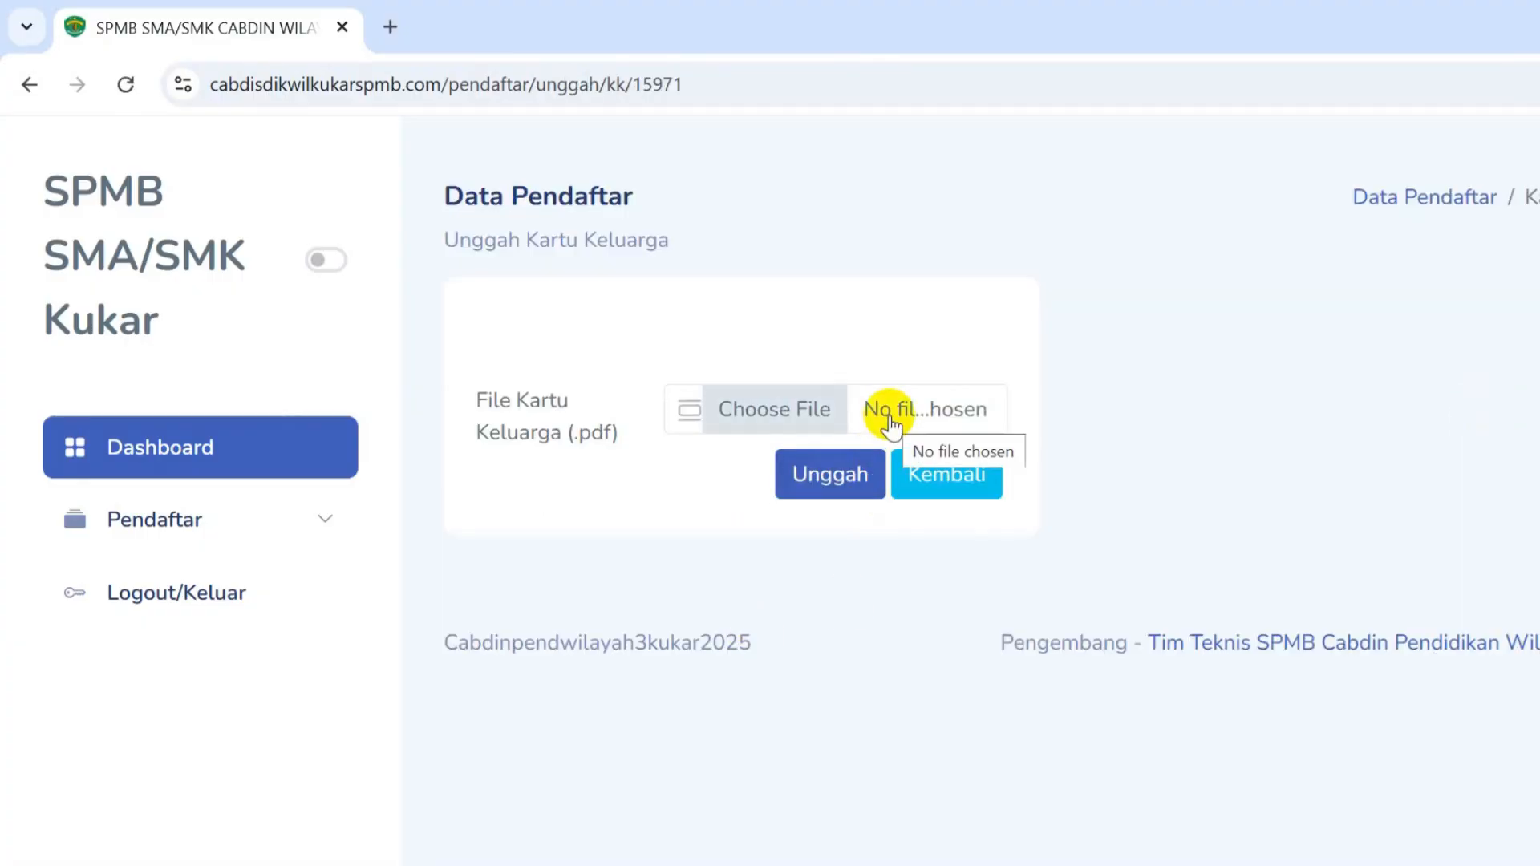
# - Upload the Kartu Keluarga PDF file
pyautogui.click(797, 407)
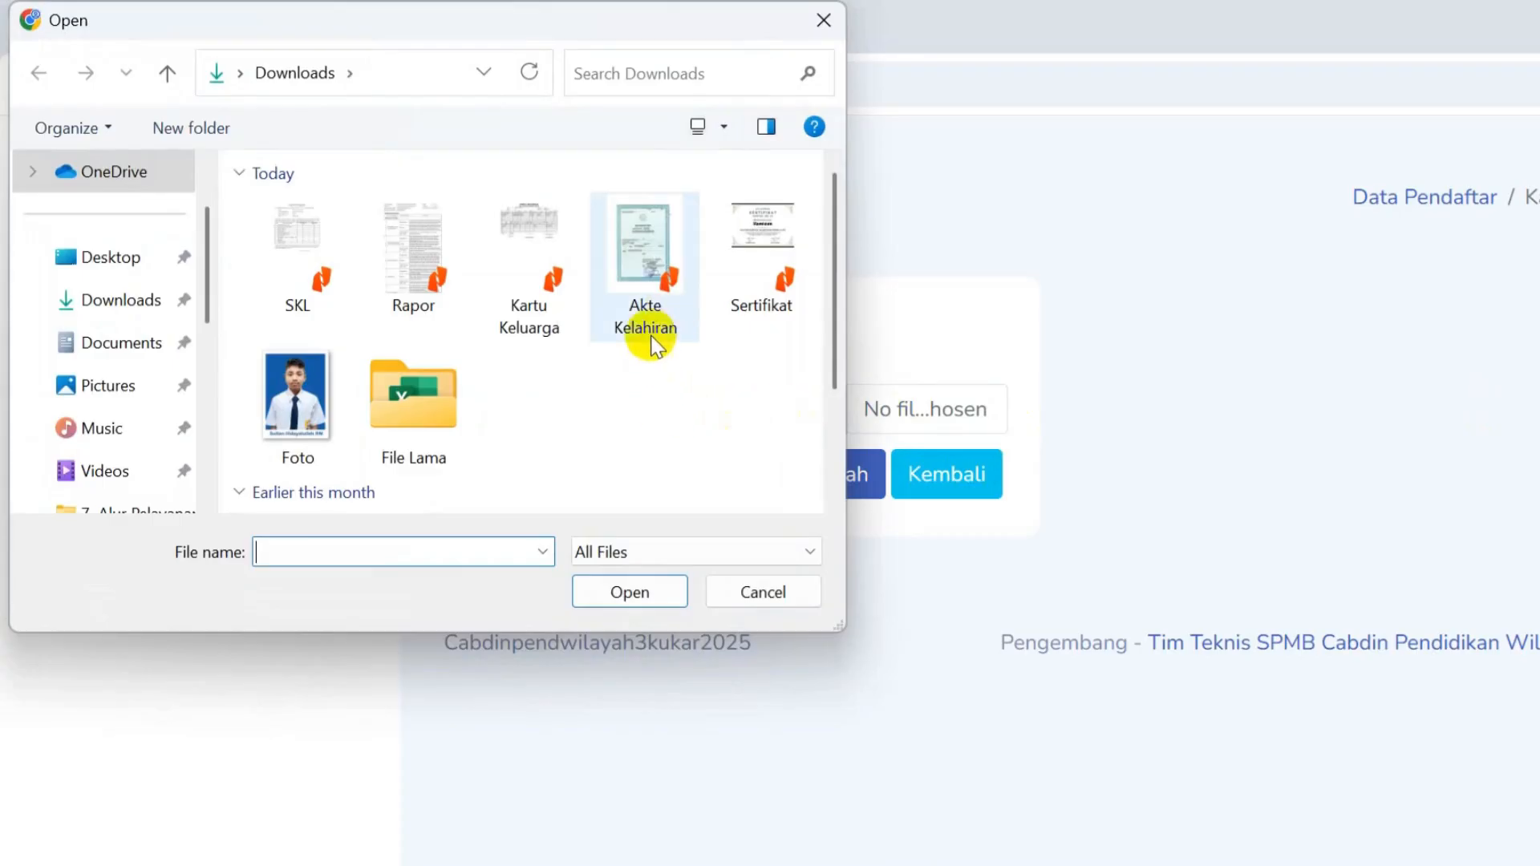
pyautogui.doubleClick(542, 267)
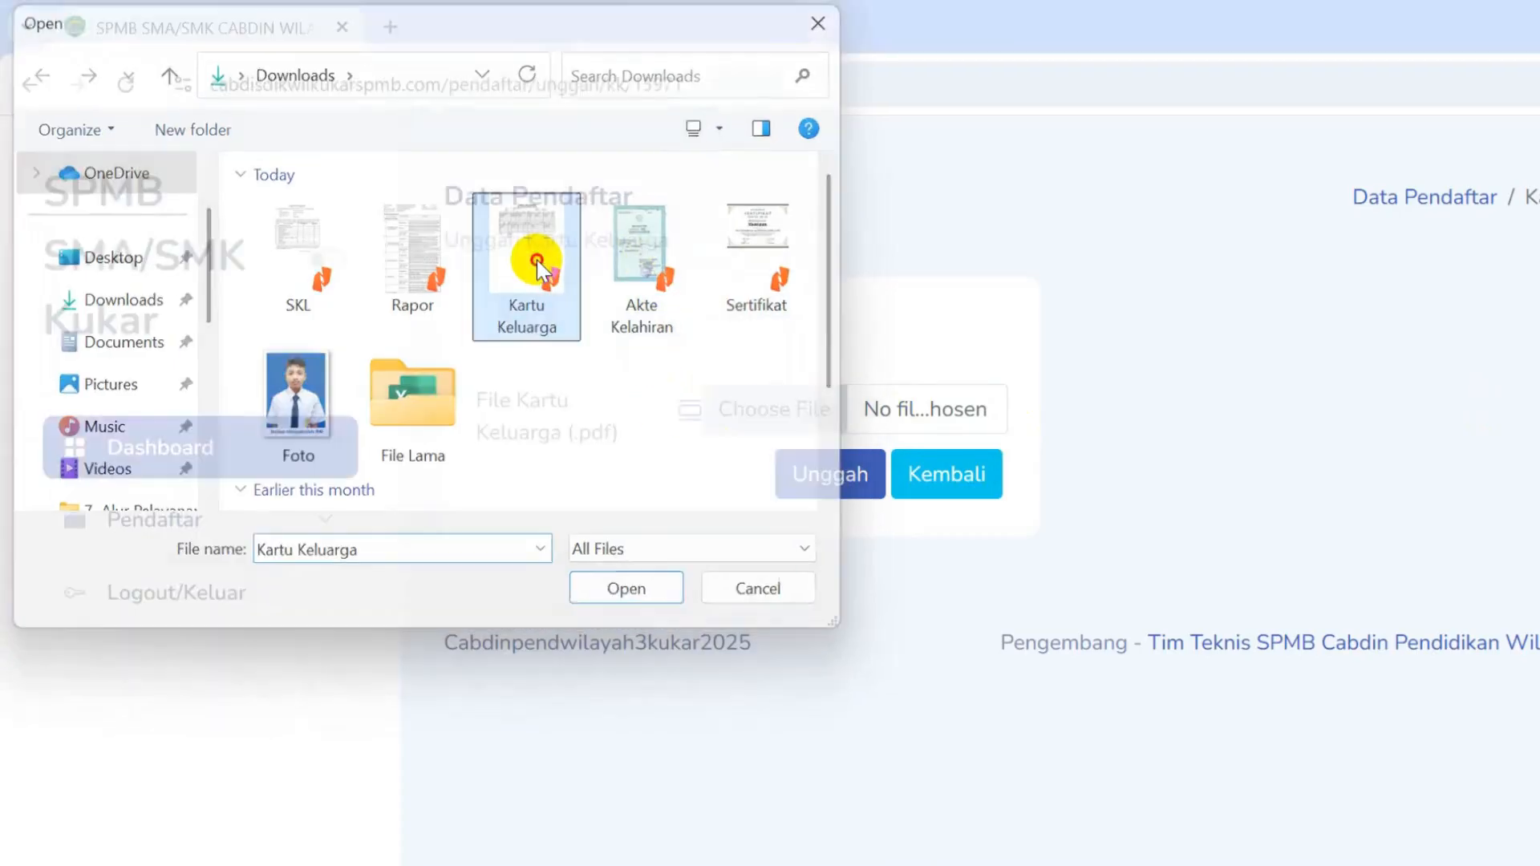
pyautogui.click(842, 480)
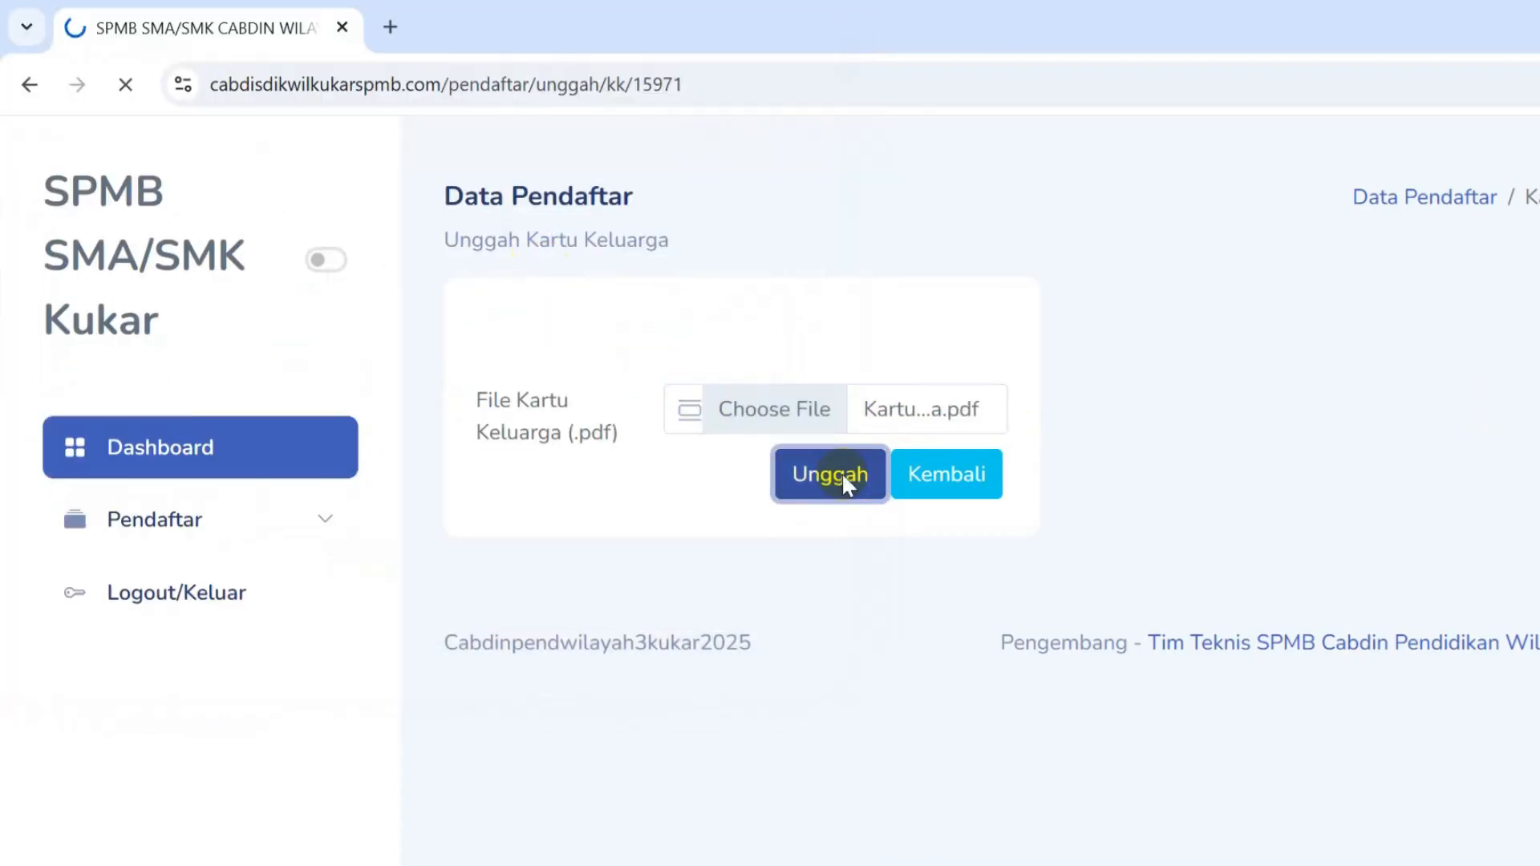
pyautogui.scroll(-20, 1142, 571)
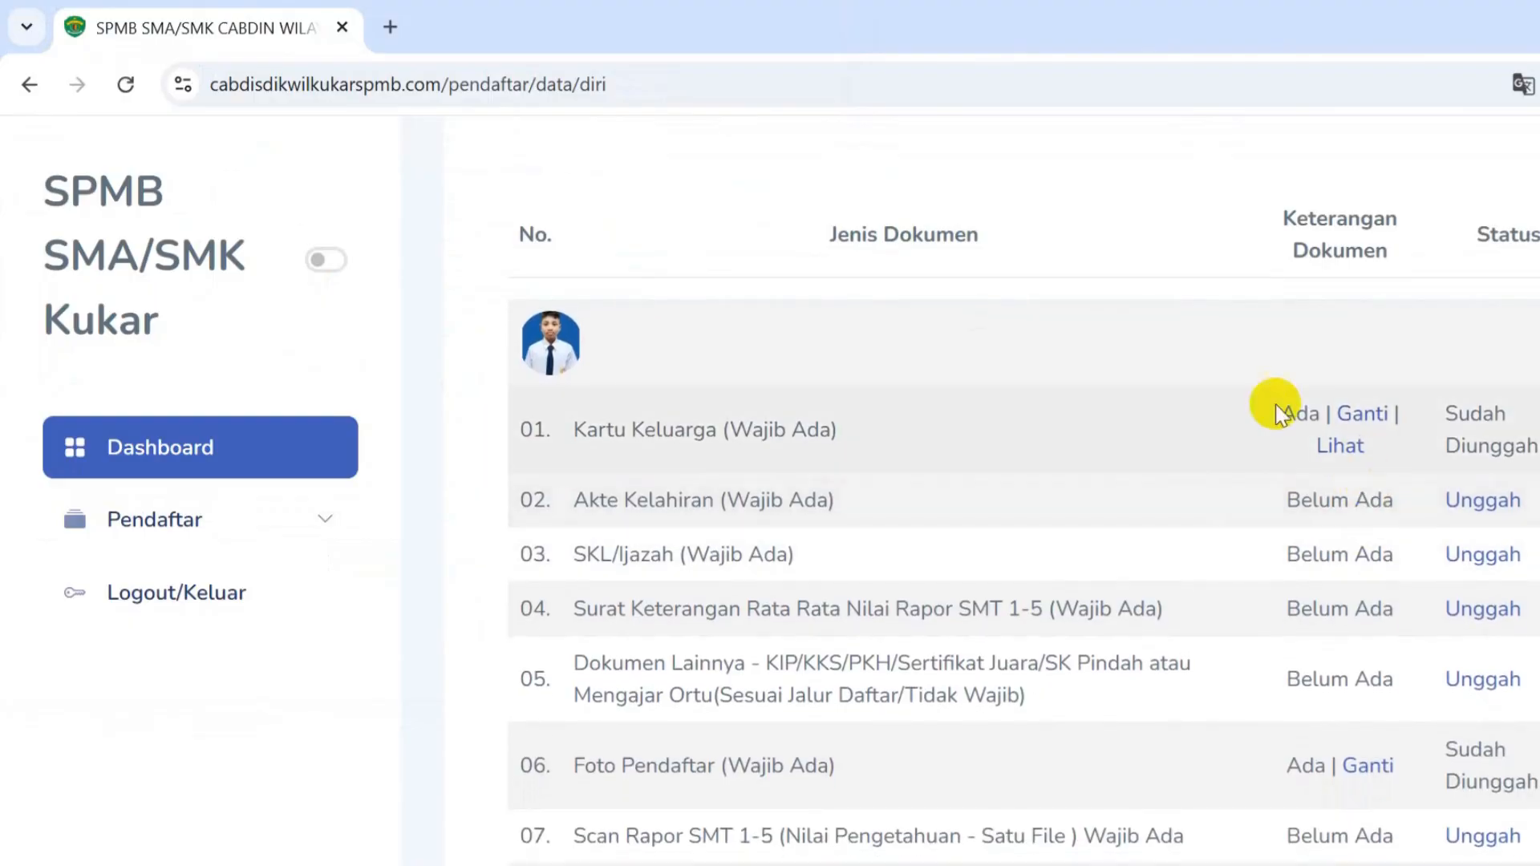
# - View the uploaded Kartu Keluarga PDF, then return to the registrant data page
pyautogui.click(1337, 444)
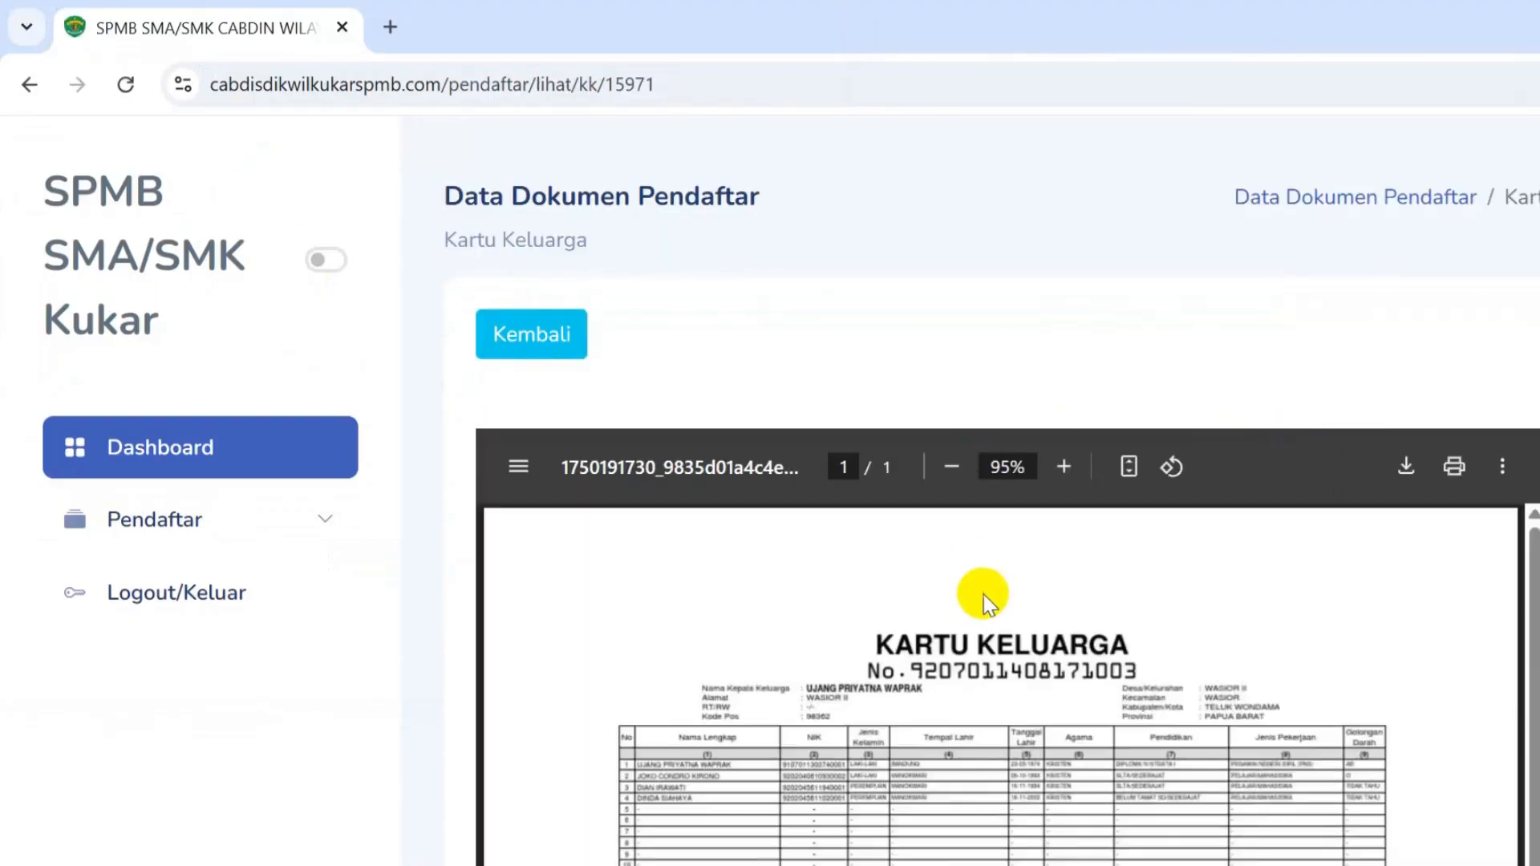
pyautogui.scroll(-3, 984, 595)
pyautogui.scroll(-2, 979, 607)
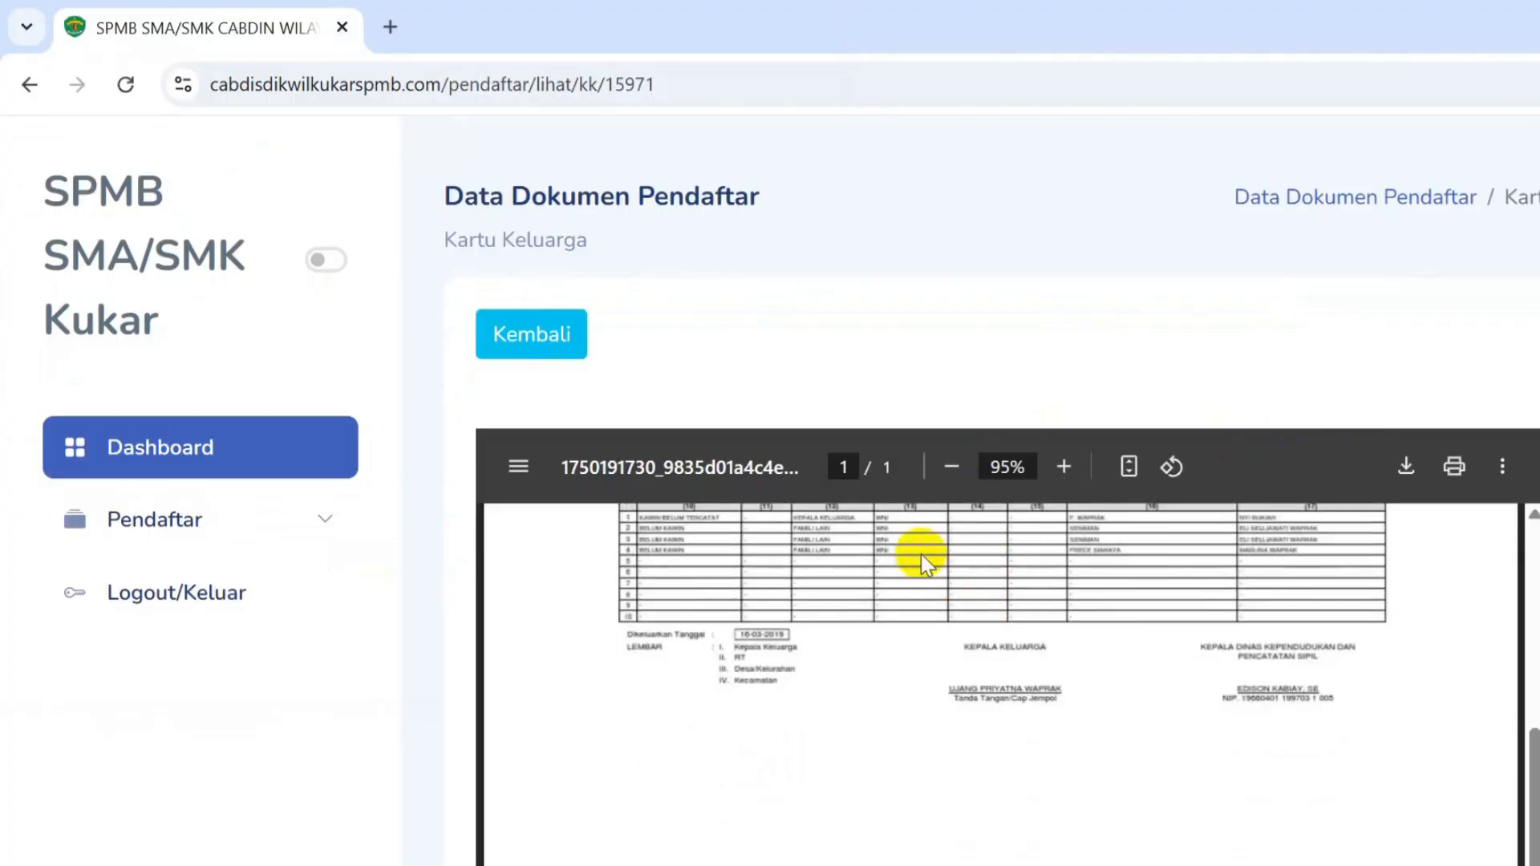
pyautogui.scroll(1, 970, 669)
pyautogui.scroll(1, 971, 669)
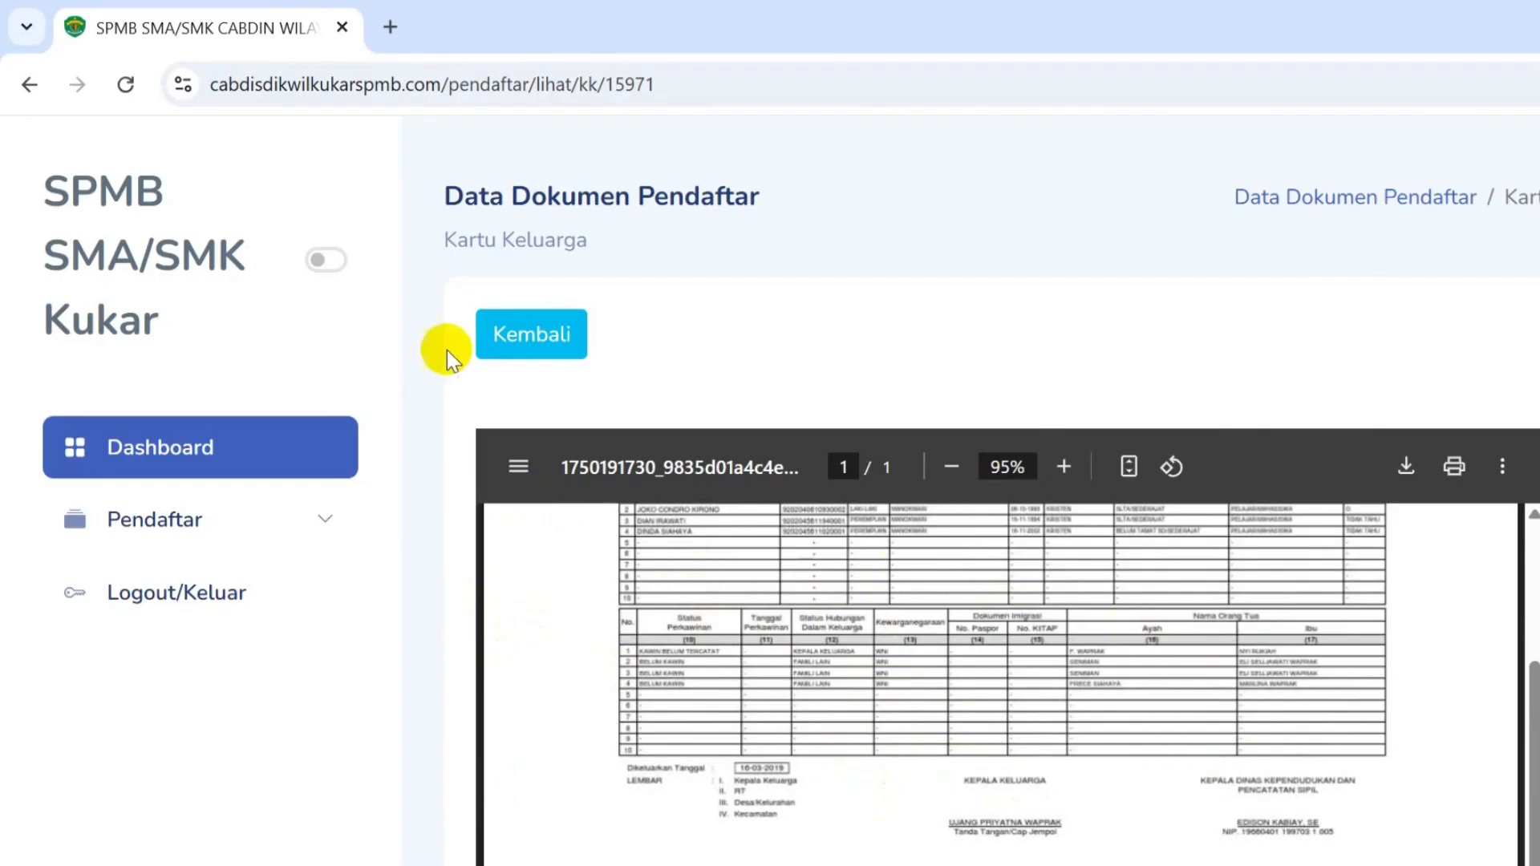
pyautogui.click(529, 337)
# - Upload the Akte Kelahiran PDF as the birth certificate document
pyautogui.scroll(-12, 1042, 595)
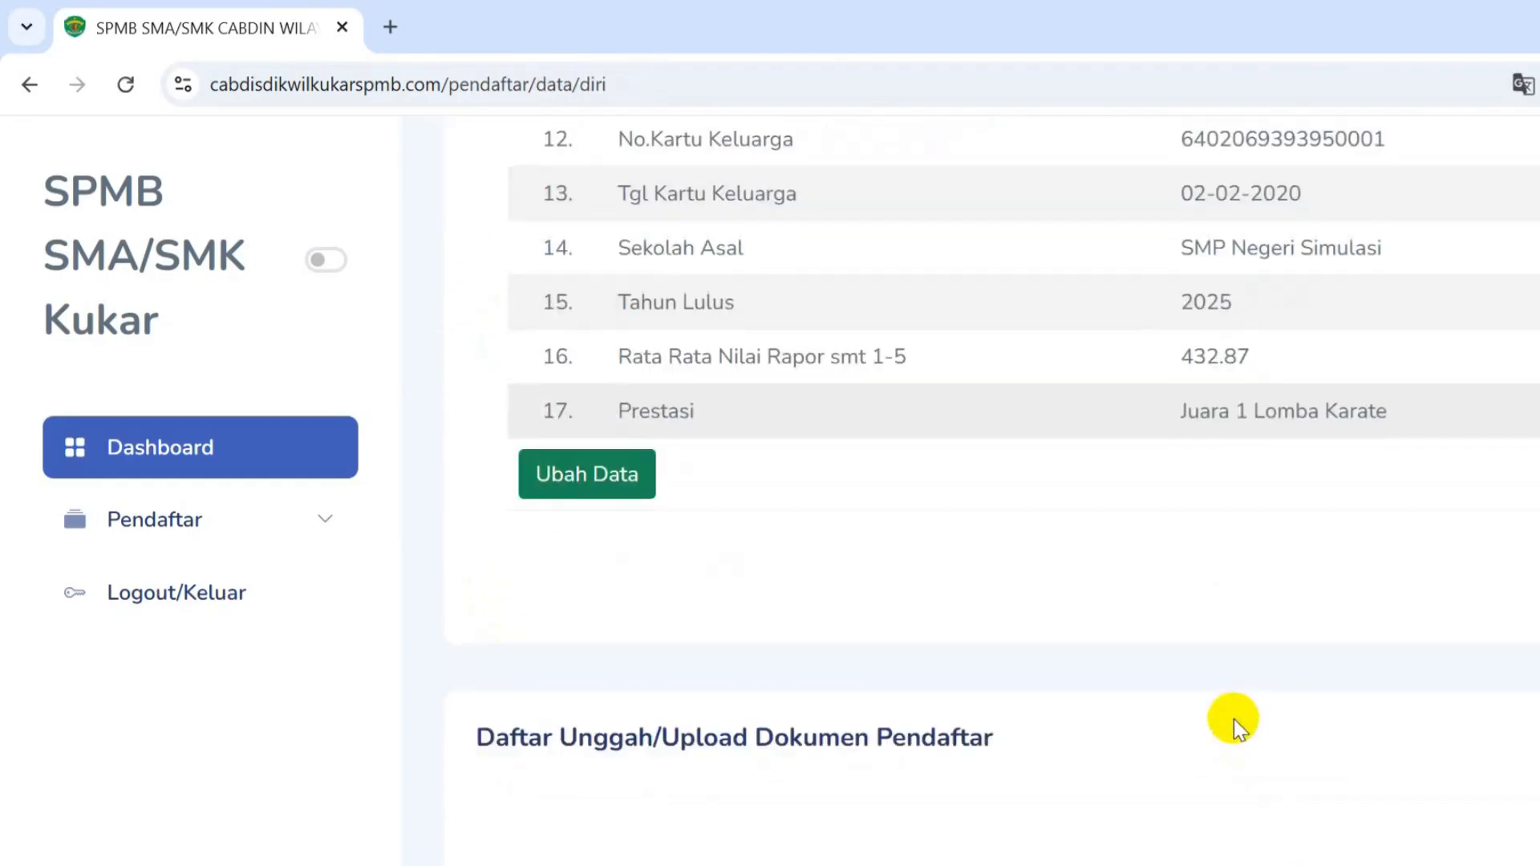
pyautogui.scroll(-5, 1233, 719)
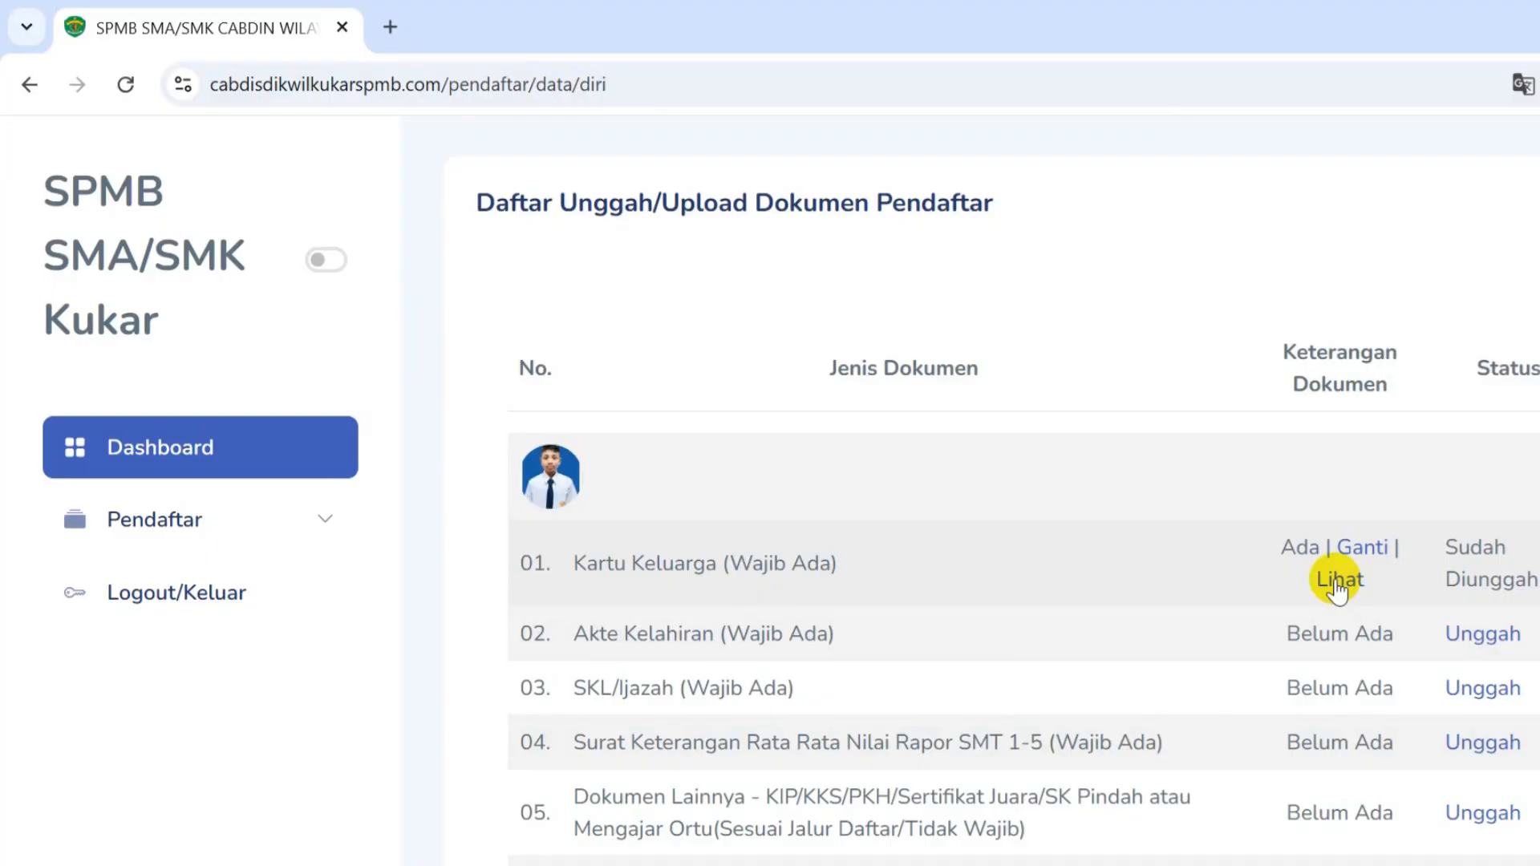
pyautogui.click(1479, 646)
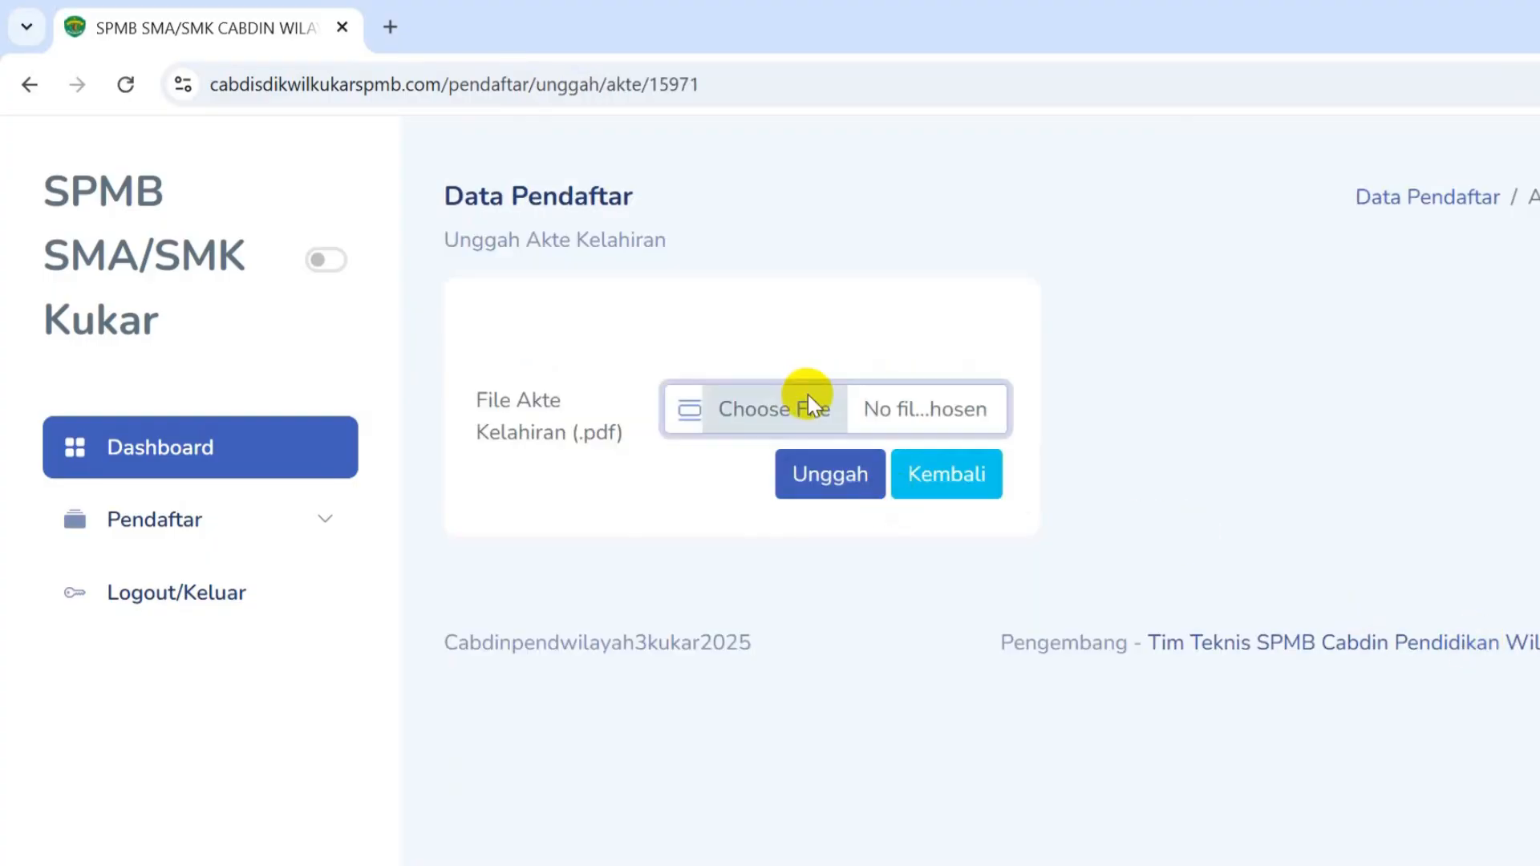
pyautogui.click(807, 395)
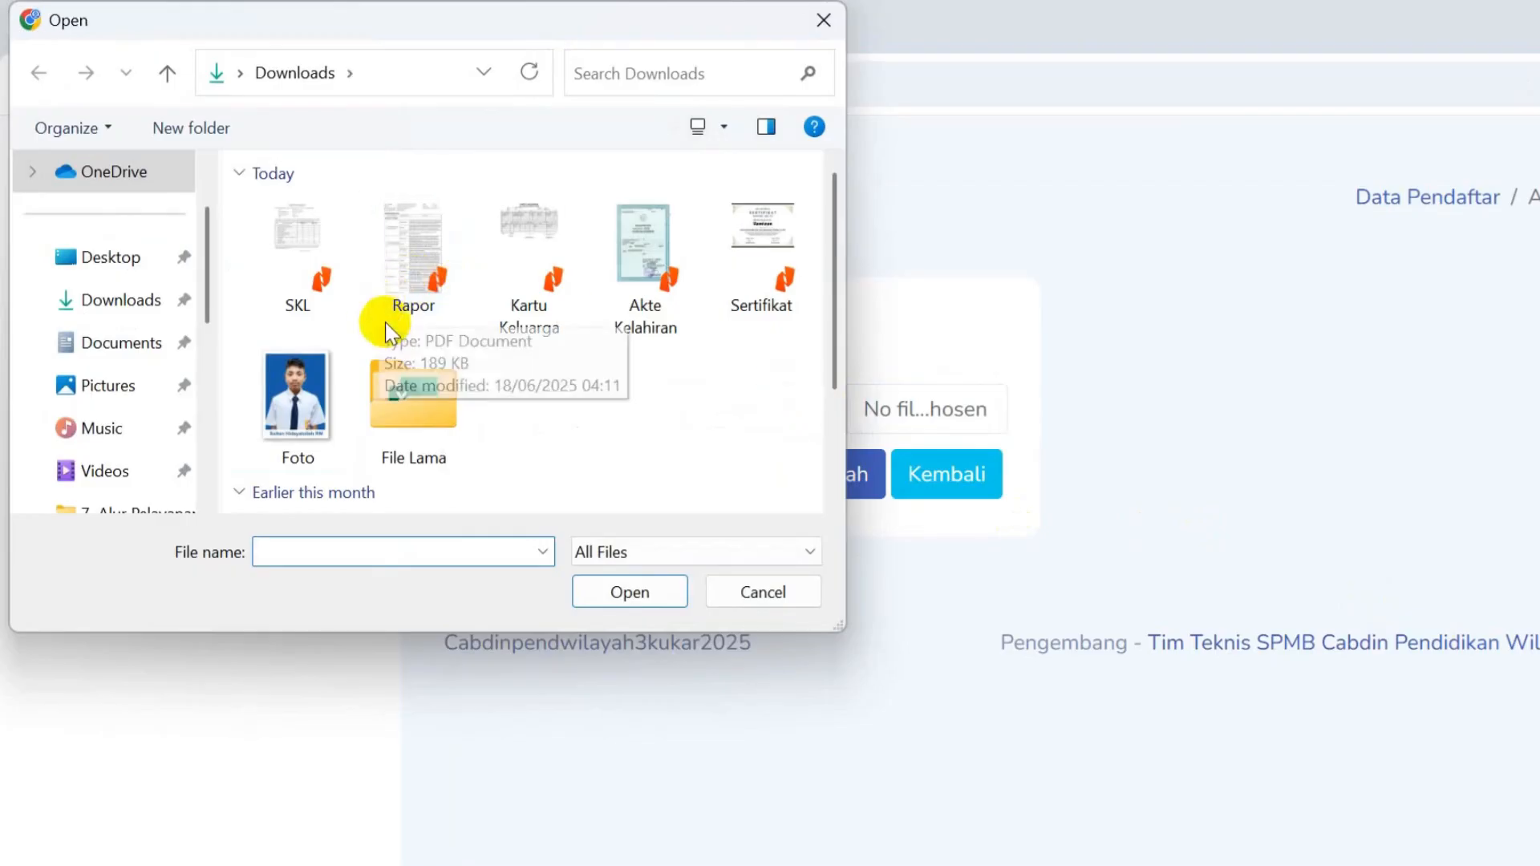
pyautogui.doubleClick(622, 294)
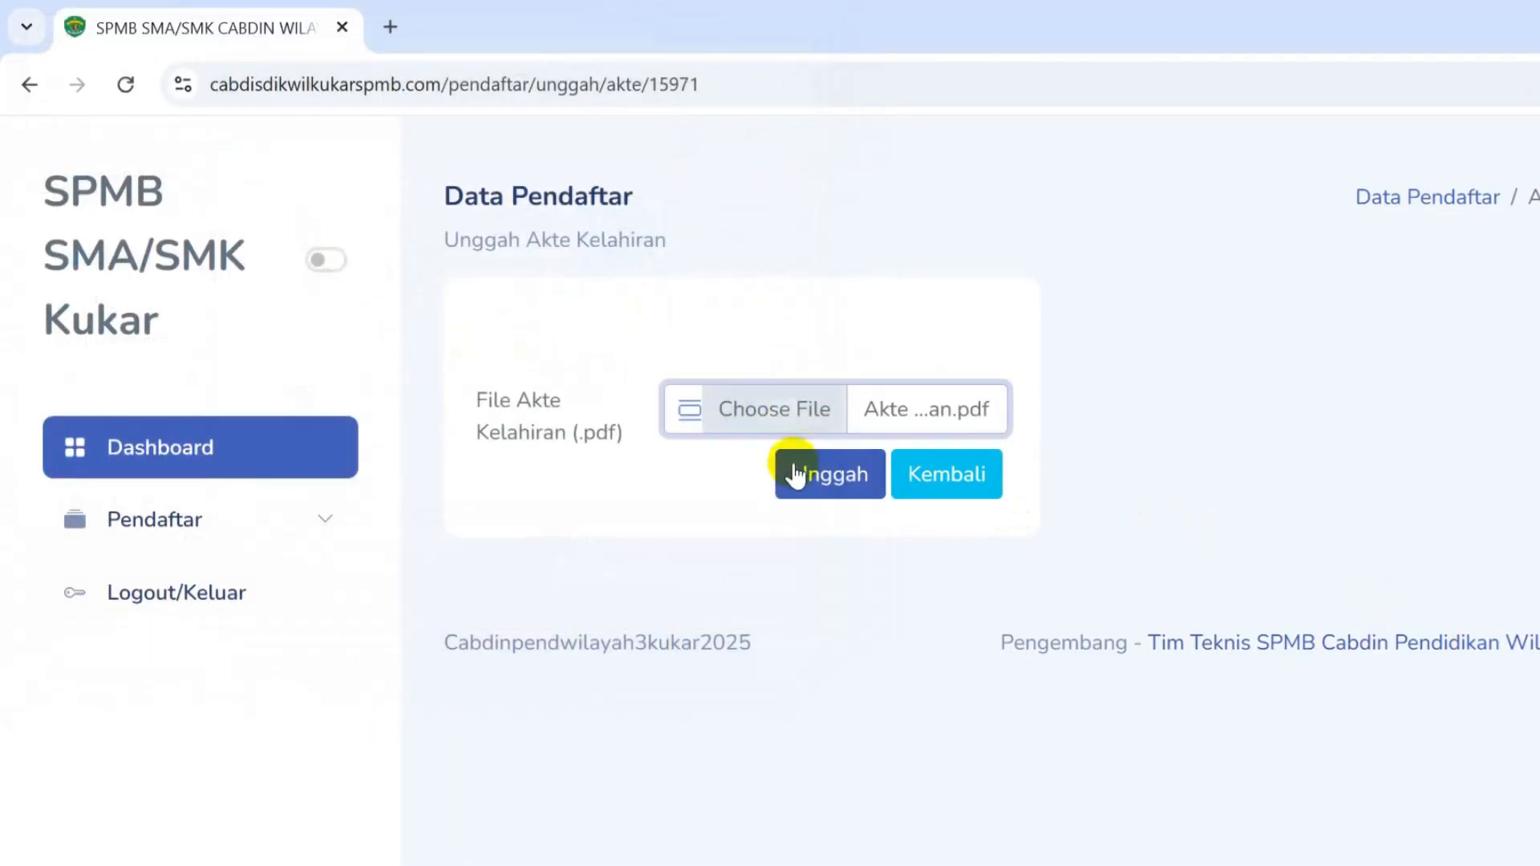
pyautogui.click(826, 474)
pyautogui.scroll(-3, 1239, 673)
pyautogui.scroll(-12, 1239, 674)
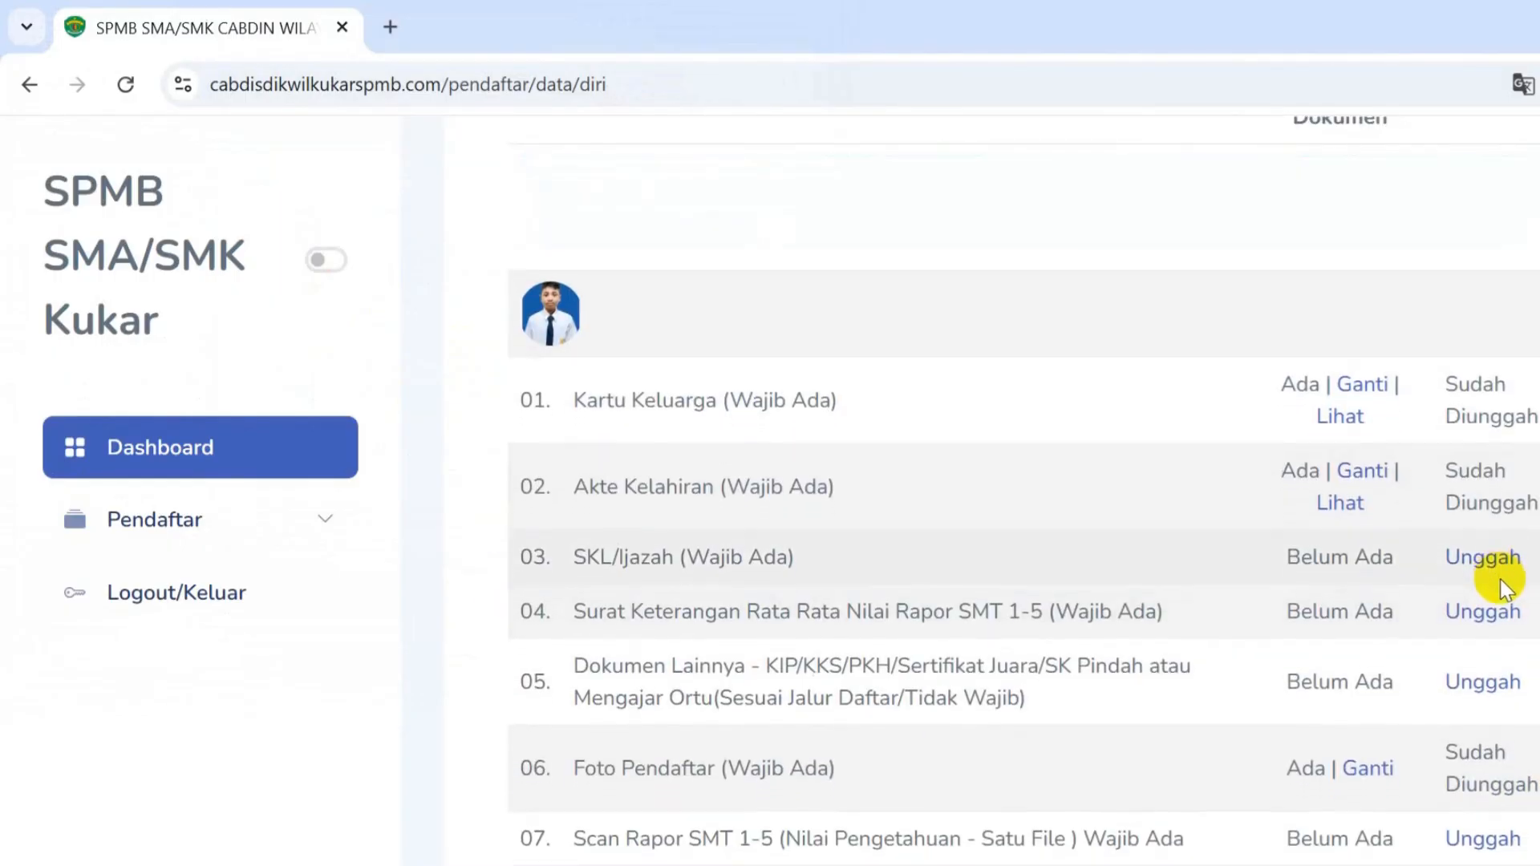
# - Upload SKL.pdf in the SKL/Ijazah row of the document list
pyautogui.click(1497, 461)
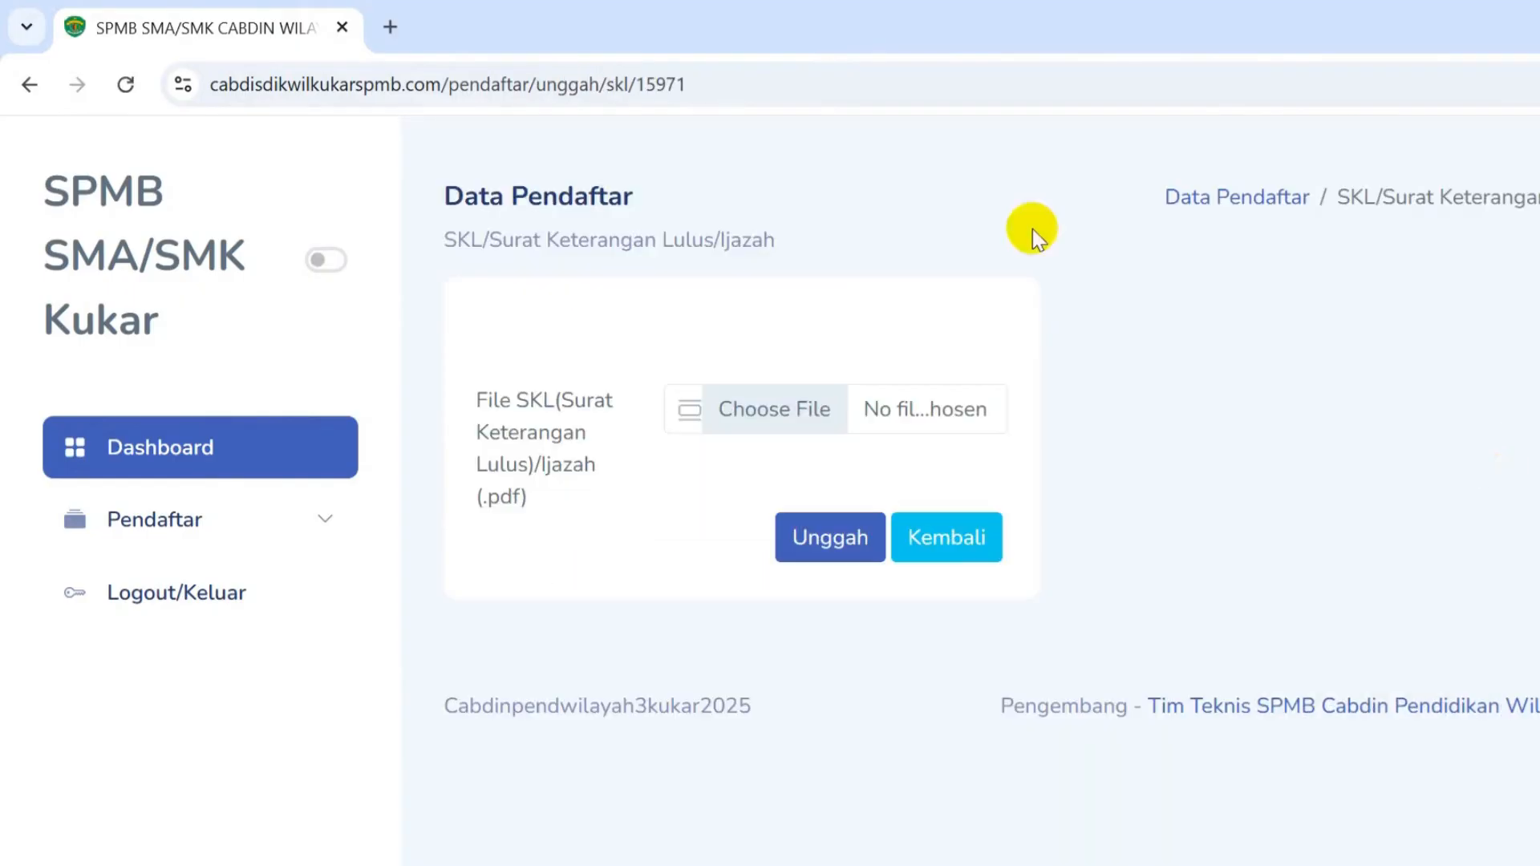
pyautogui.click(872, 407)
pyautogui.doubleClick(313, 276)
pyautogui.click(830, 537)
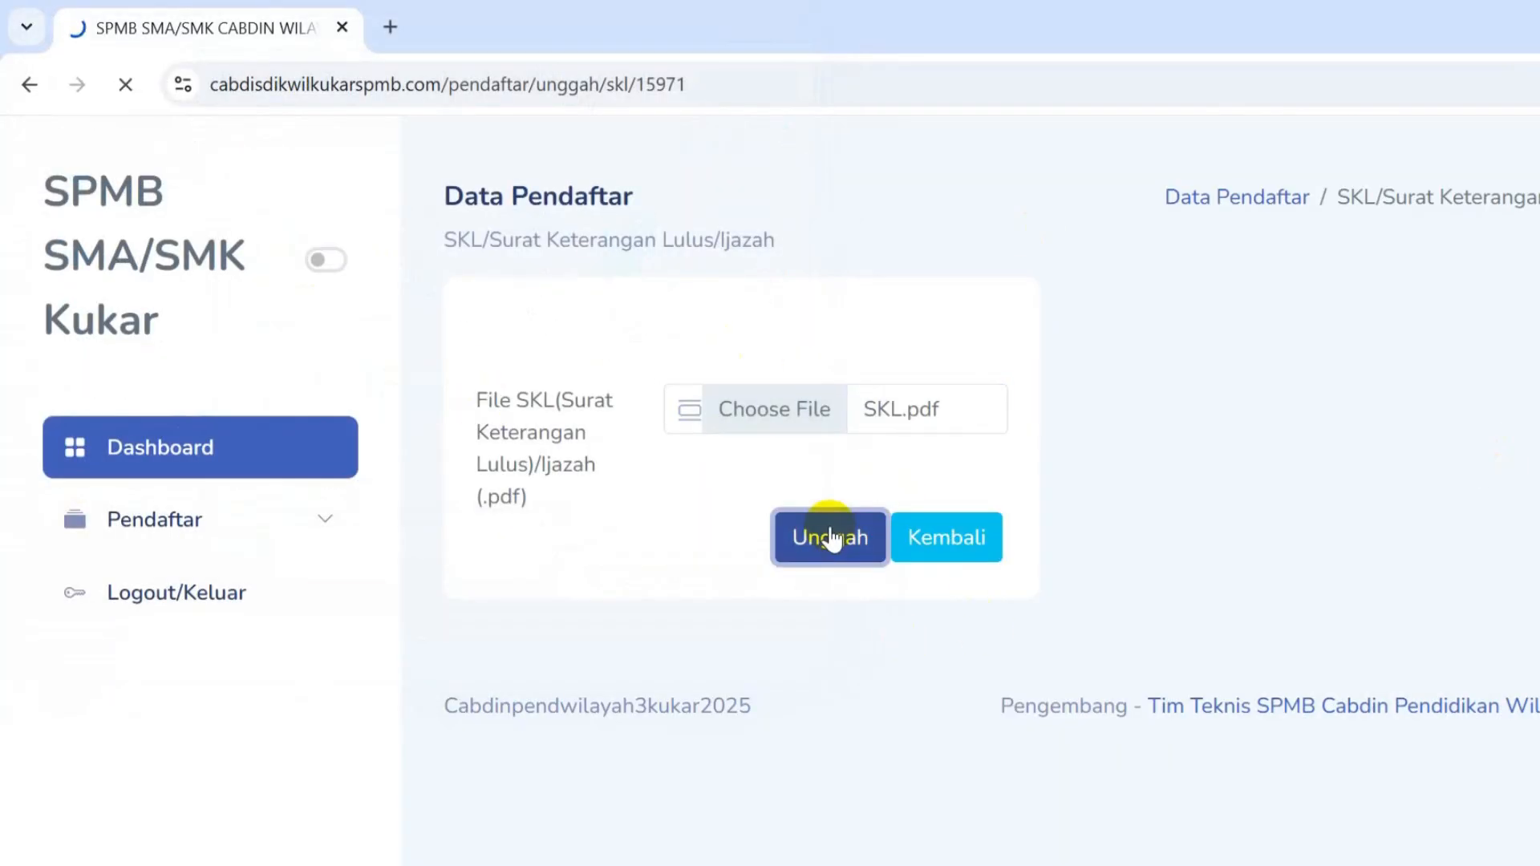
pyautogui.scroll(-10, 1223, 629)
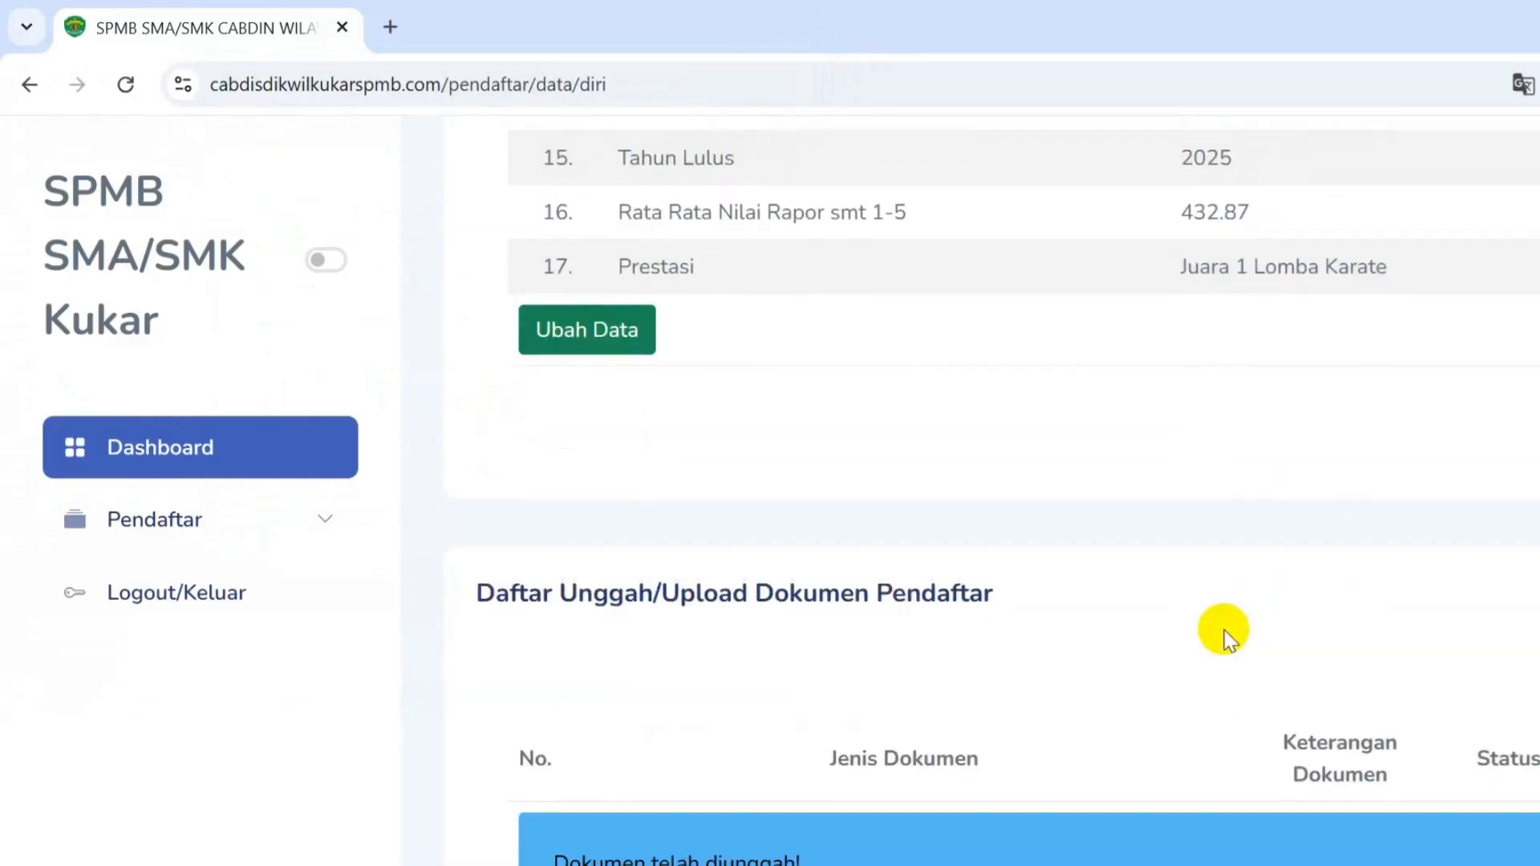
pyautogui.scroll(-8, 1223, 629)
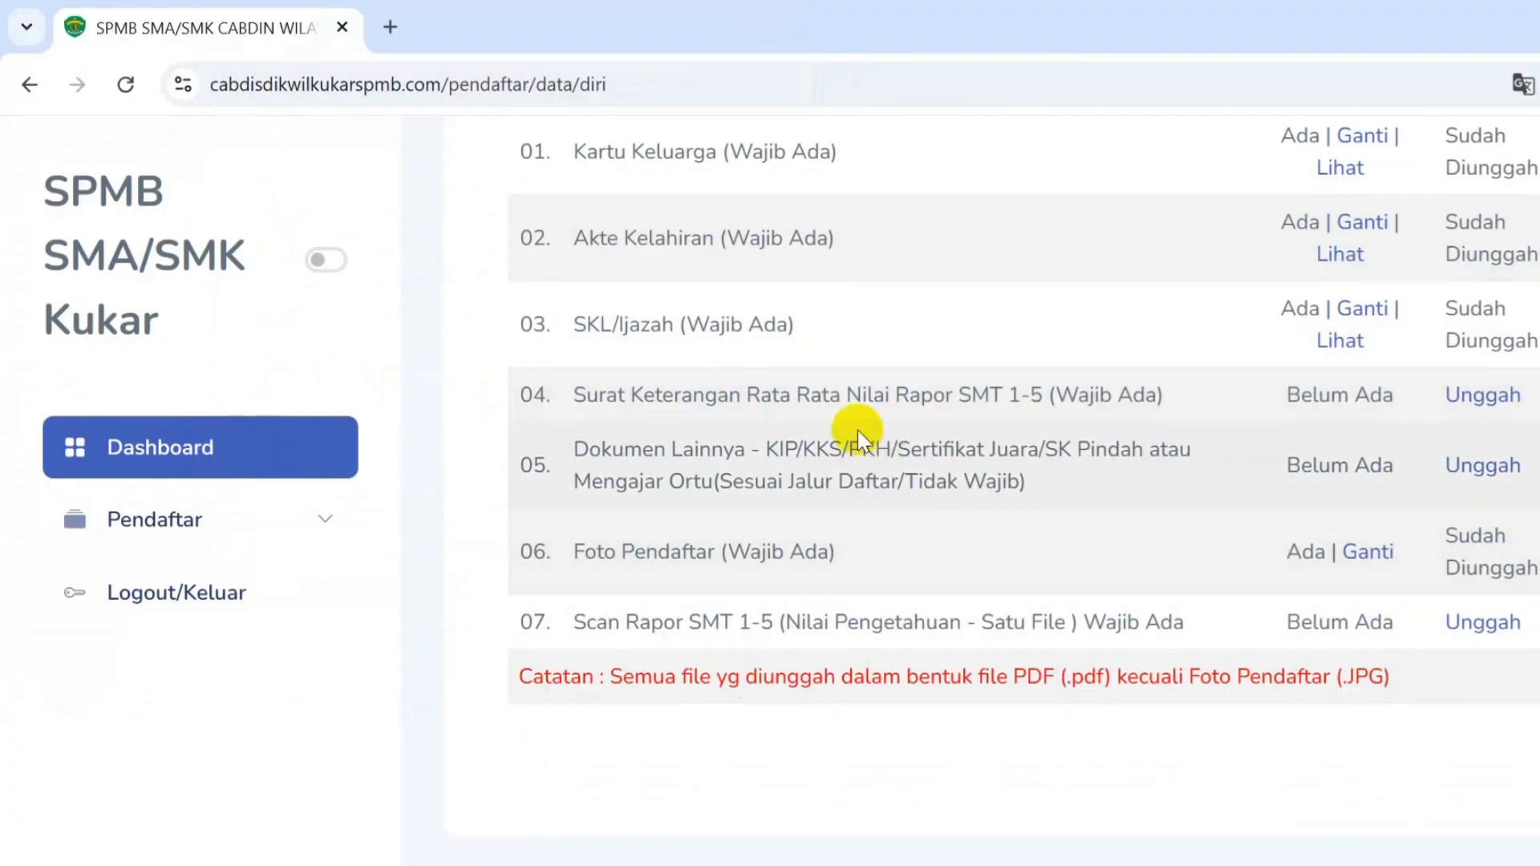
# - From the dashboard, try downloading the Format Nilai Rata Rata Rapor letter, which returns 404
pyautogui.click(317, 449)
pyautogui.scroll(-5, 772, 529)
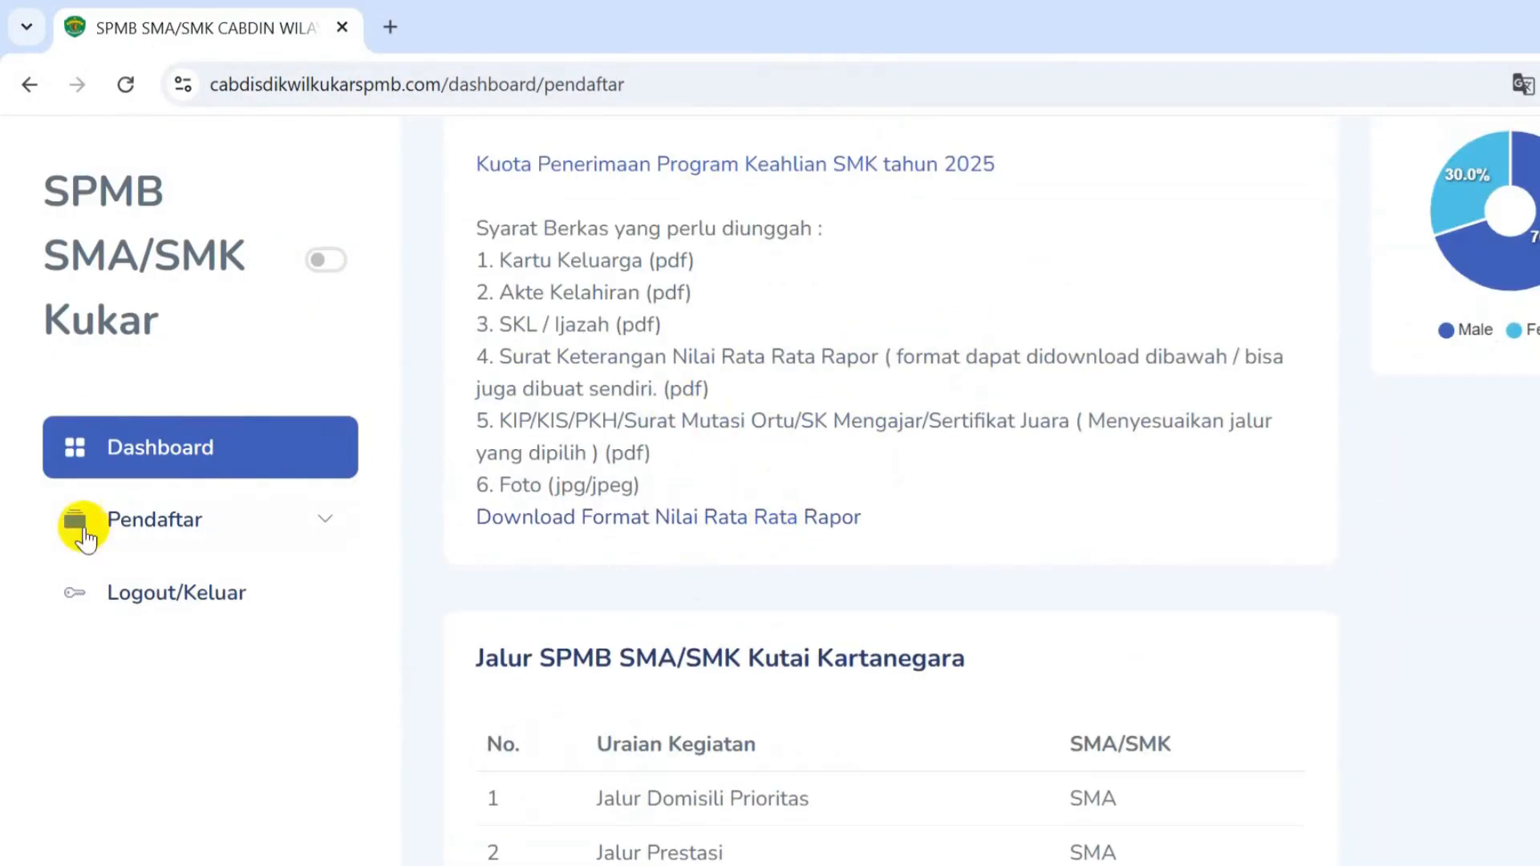
pyautogui.click(507, 530)
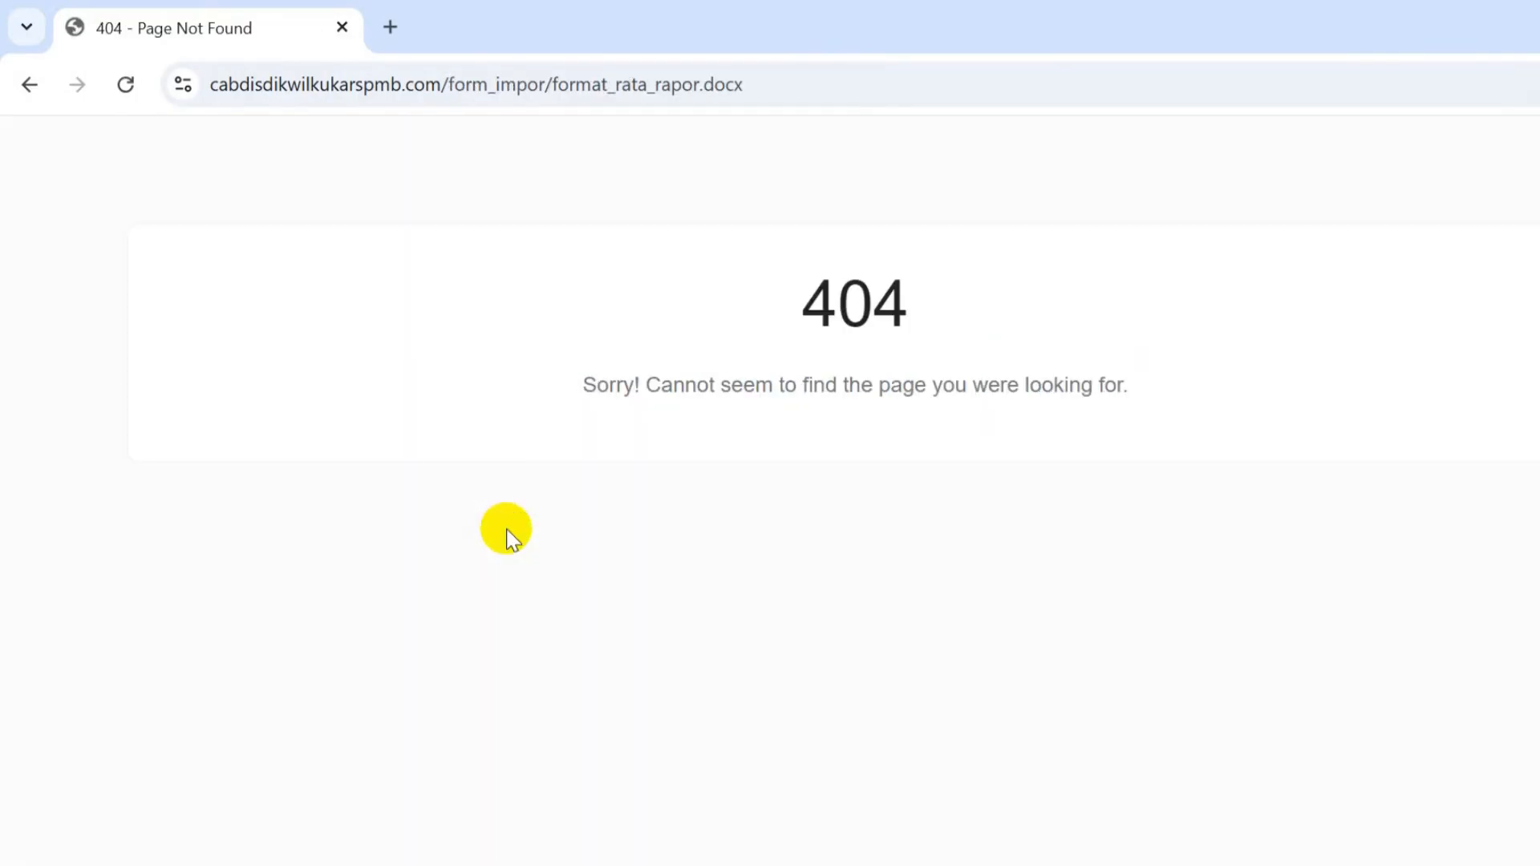
# - Leave the 404 page and return to Data Pendaftar under the Pendaftar menu
pyautogui.click(28, 85)
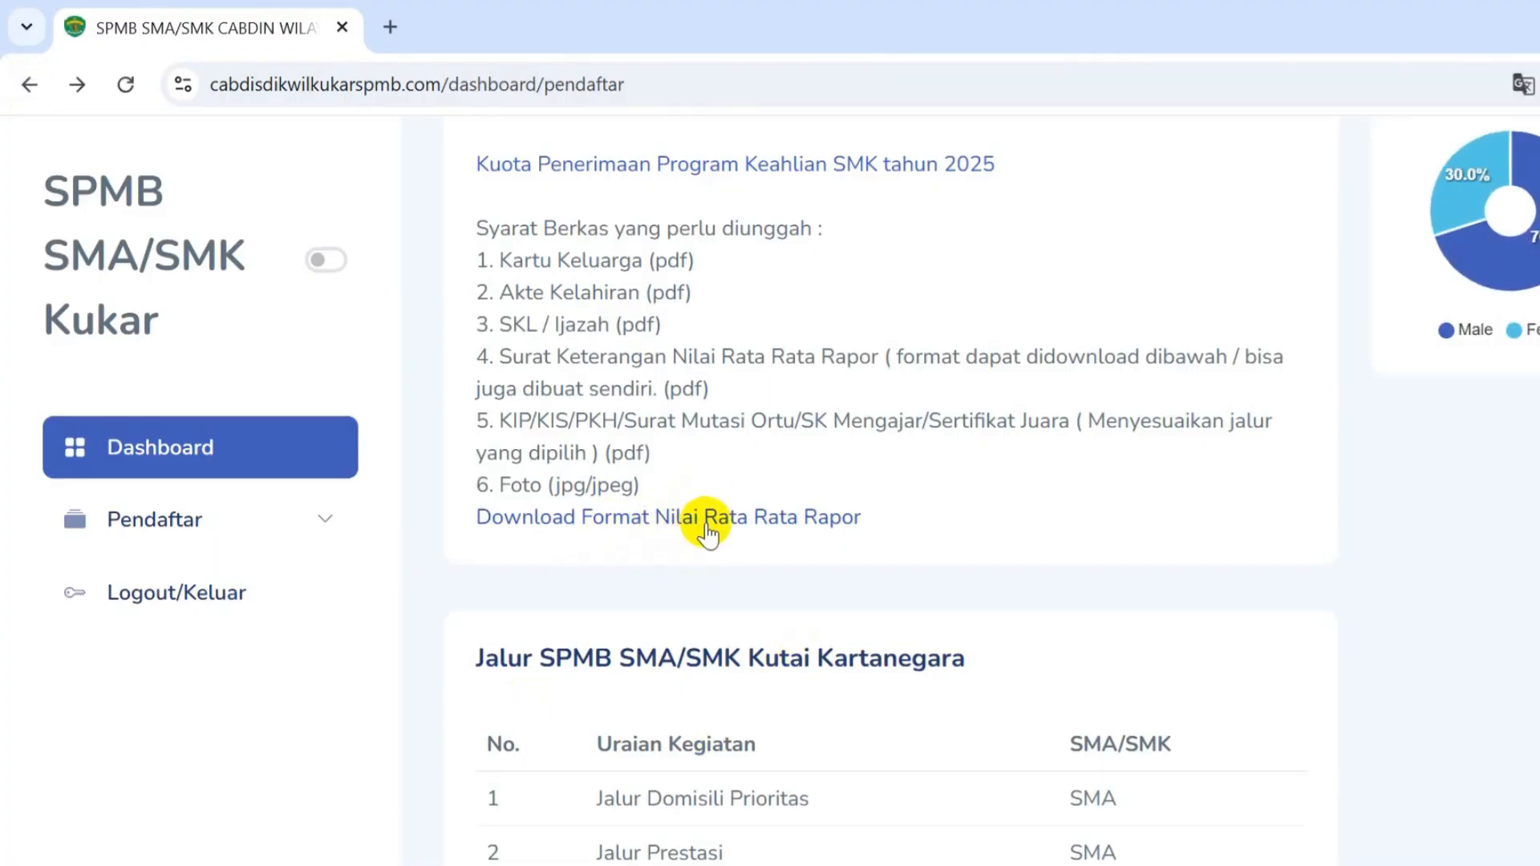
pyautogui.scroll(3, 718, 536)
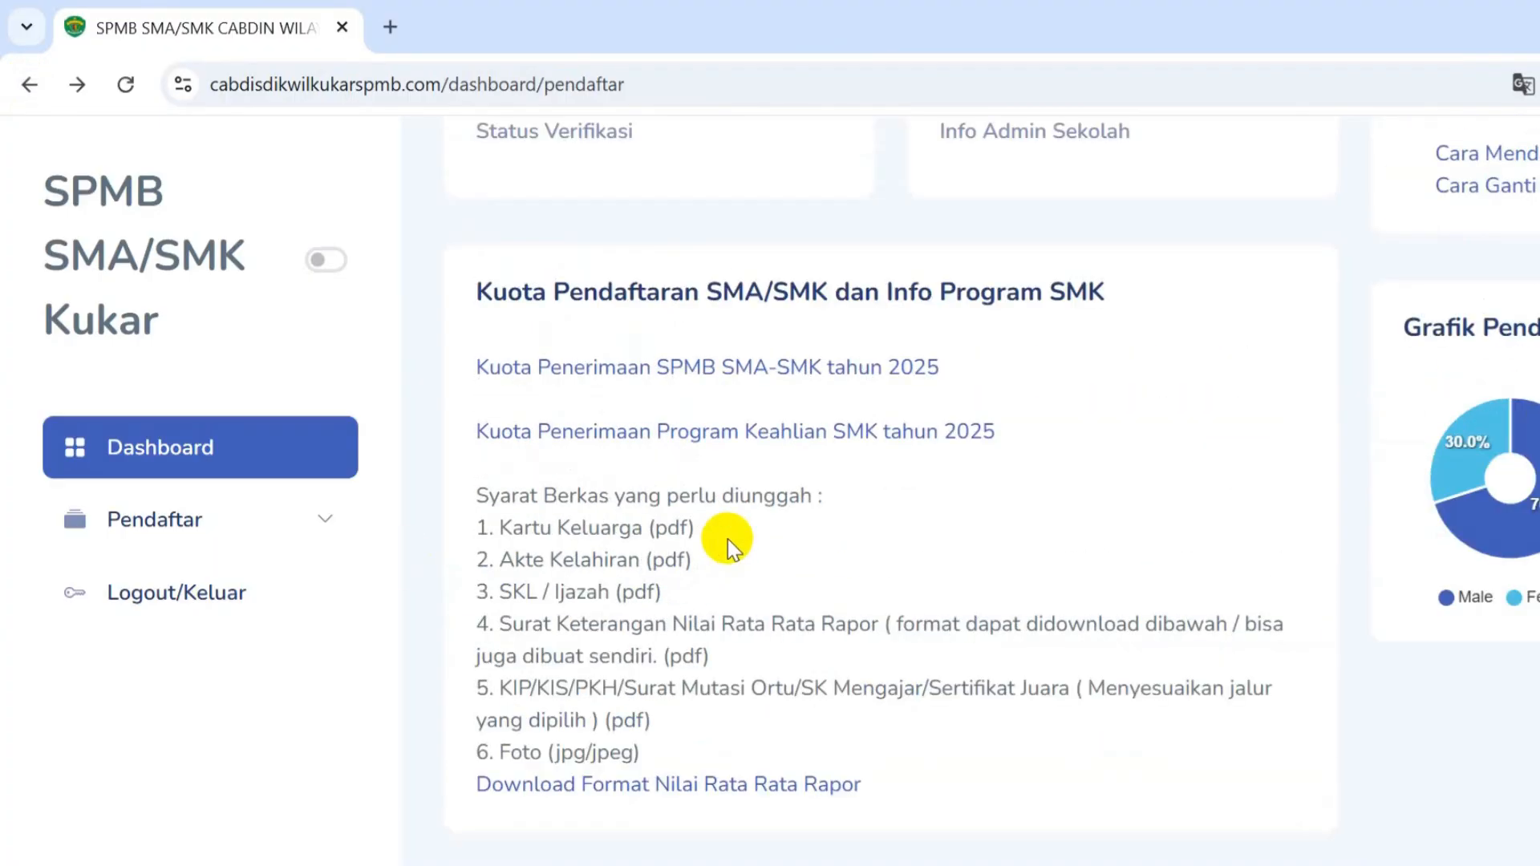
pyautogui.scroll(3, 728, 539)
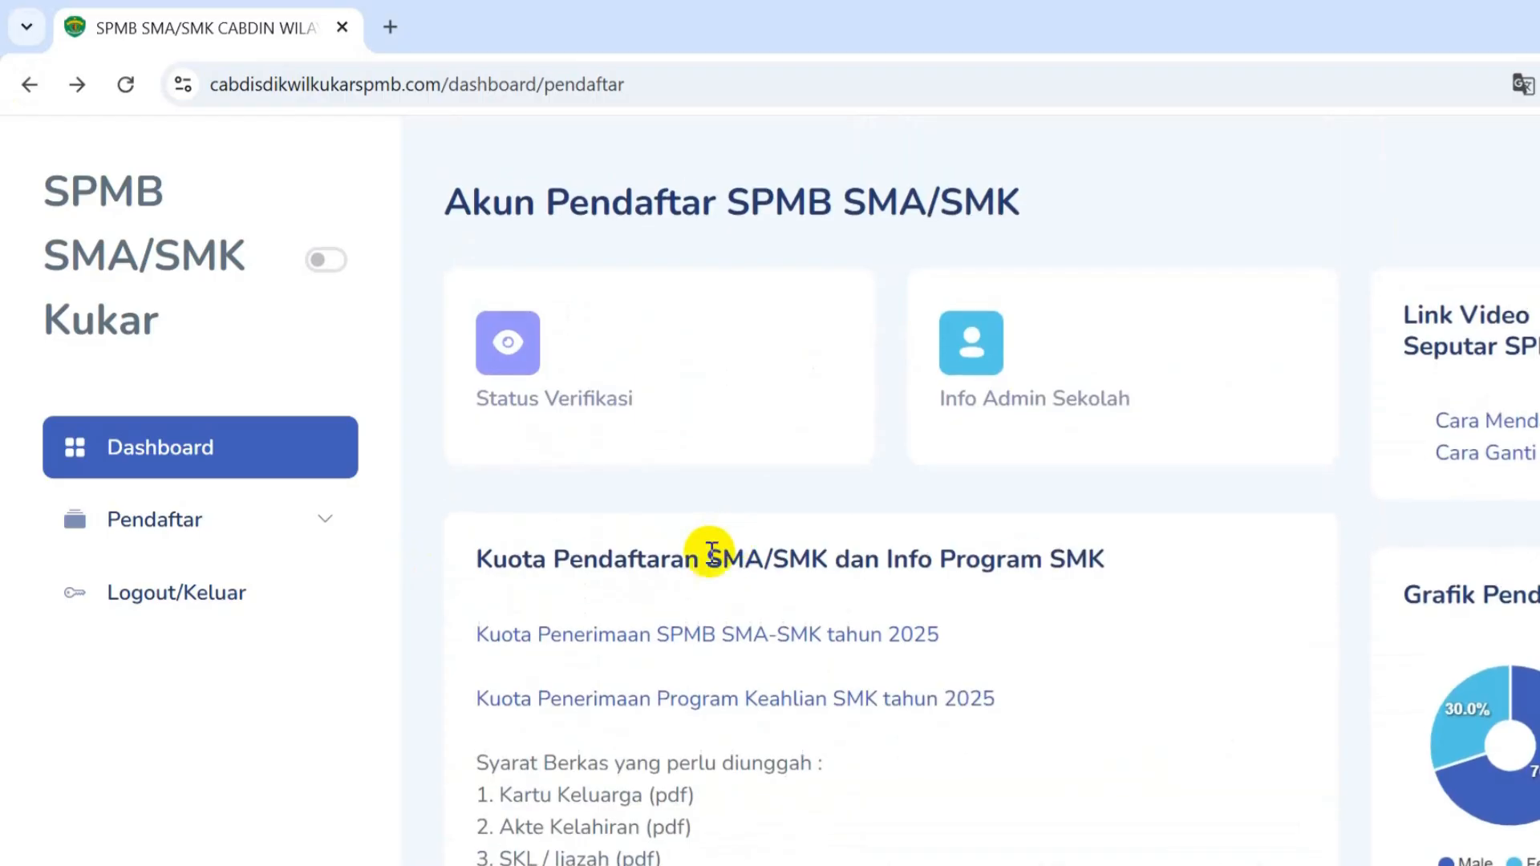
pyautogui.scroll(-1, 782, 611)
pyautogui.scroll(-5, 781, 611)
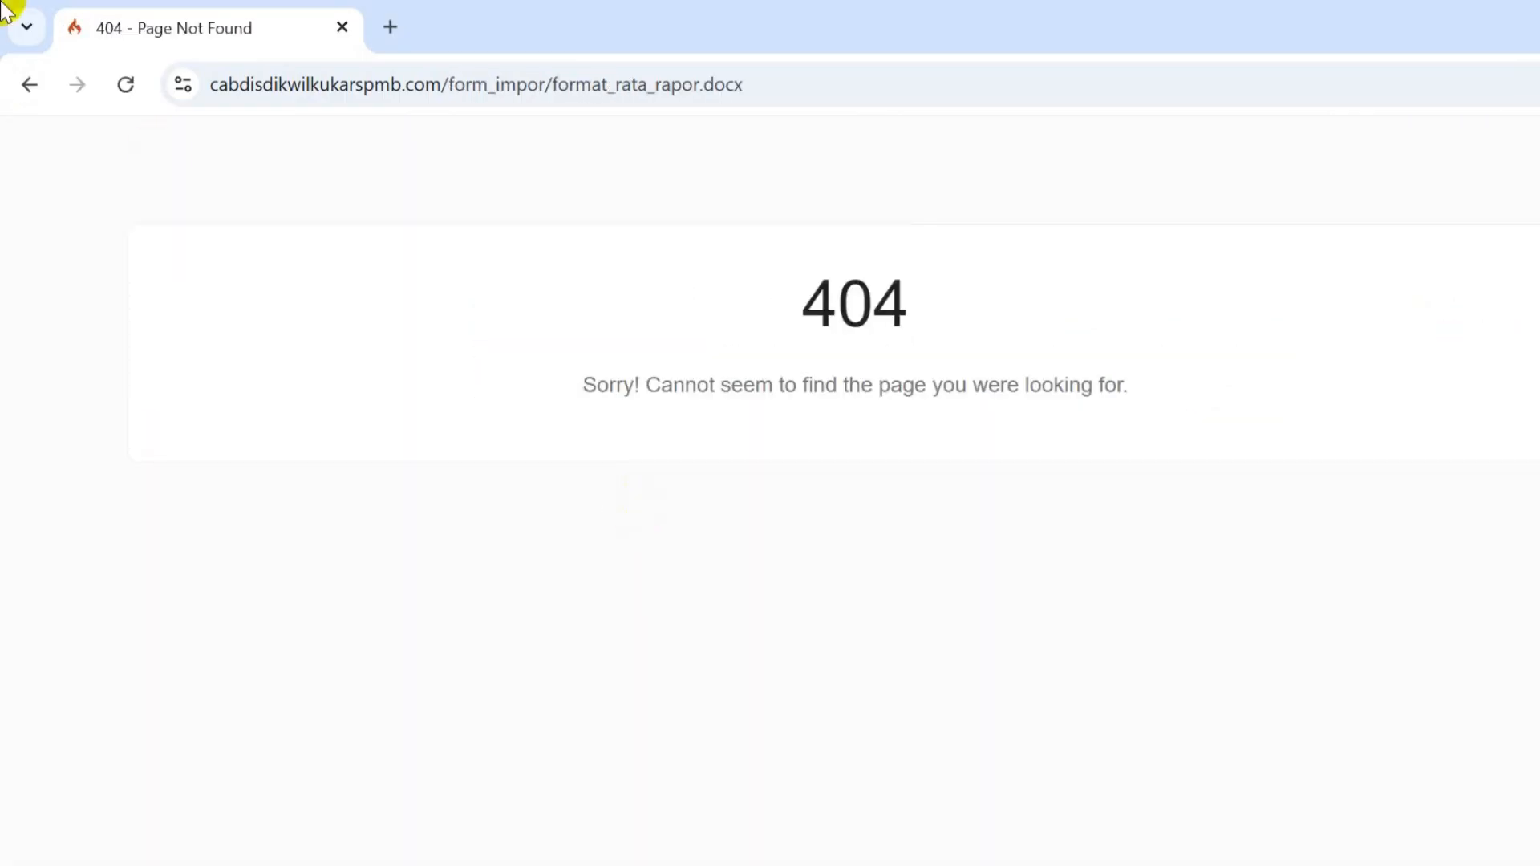
pyautogui.click(30, 85)
pyautogui.scroll(-3, 631, 535)
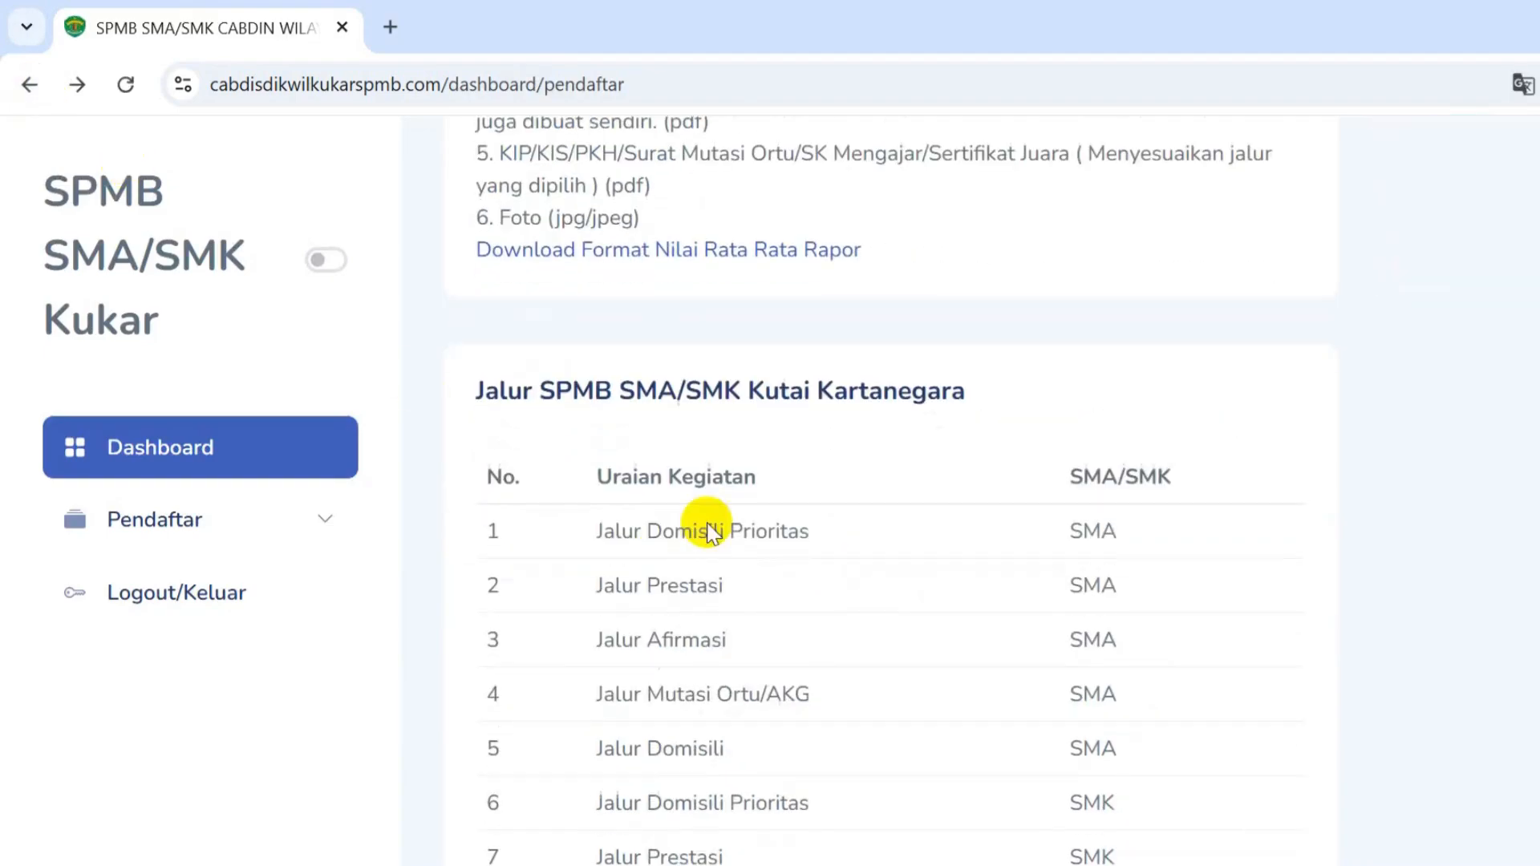
pyautogui.click(172, 504)
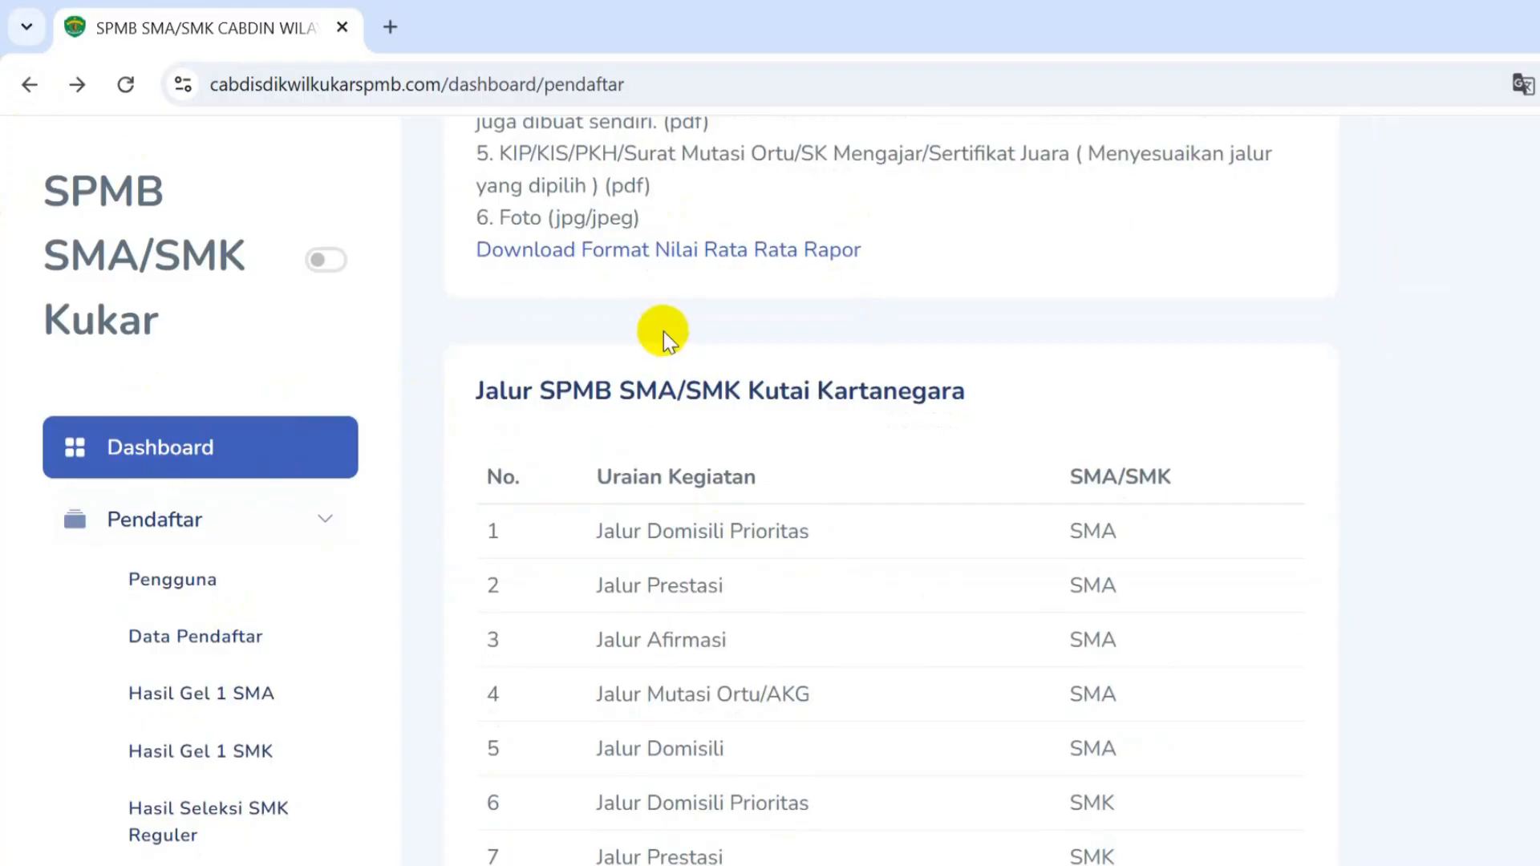
pyautogui.click(301, 642)
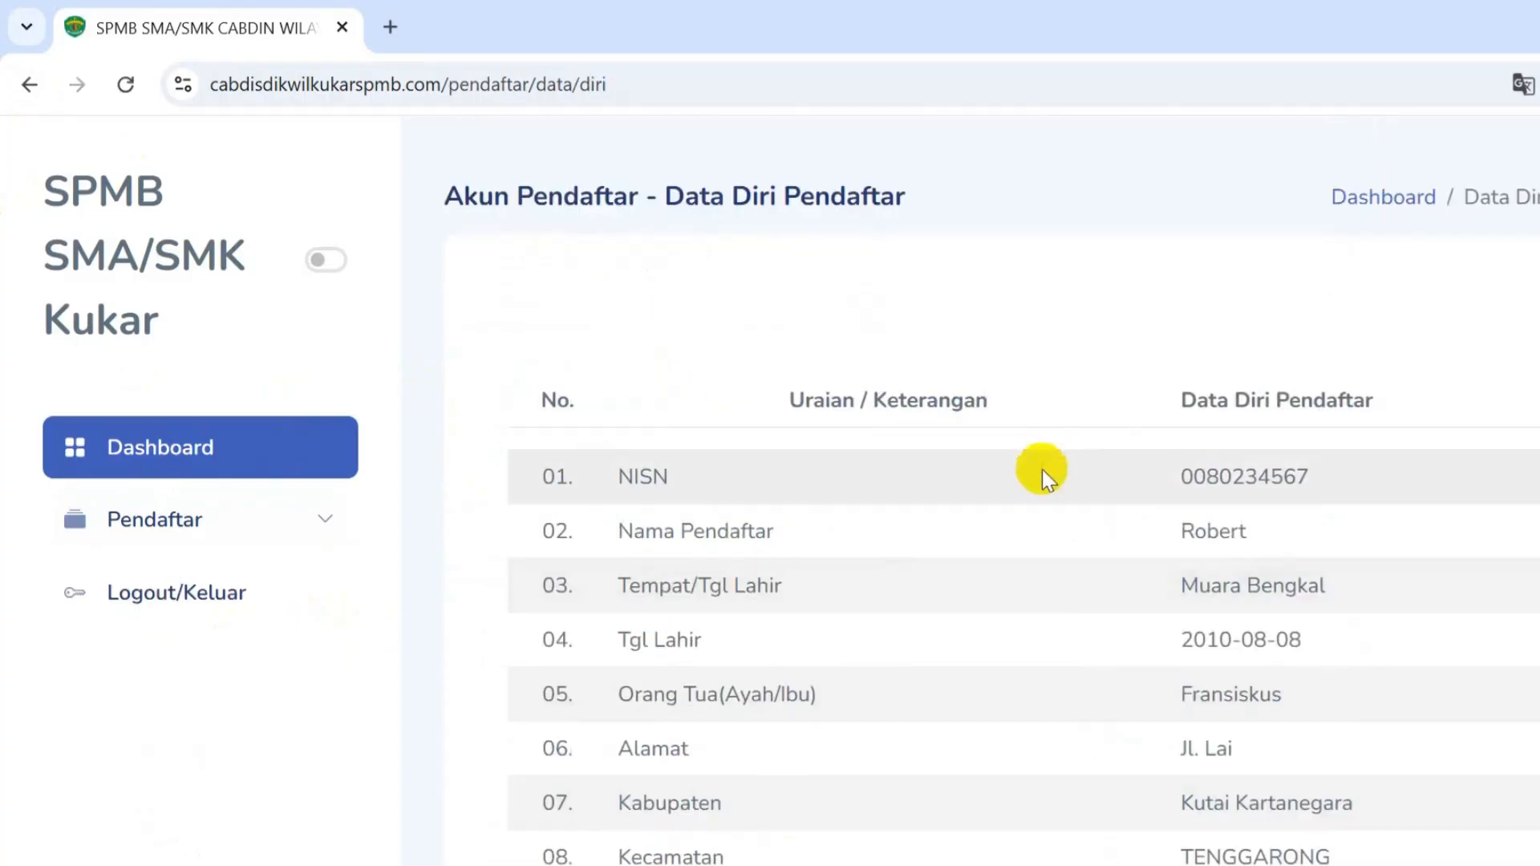
pyautogui.scroll(-12, 1042, 473)
pyautogui.scroll(-5, 1042, 493)
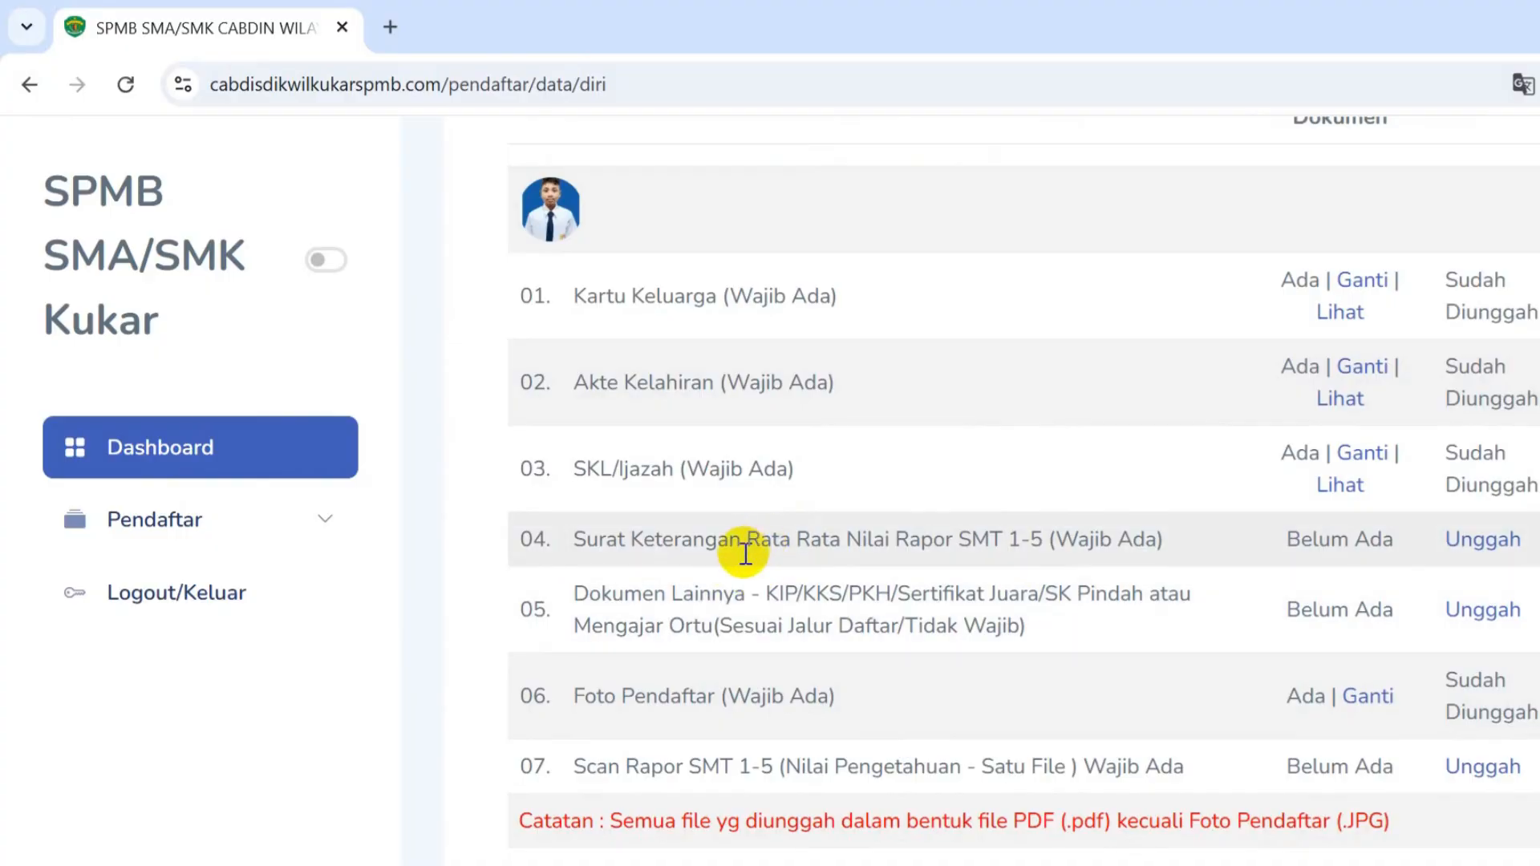
pyautogui.moveTo(574, 538); pyautogui.dragTo(1185, 574)
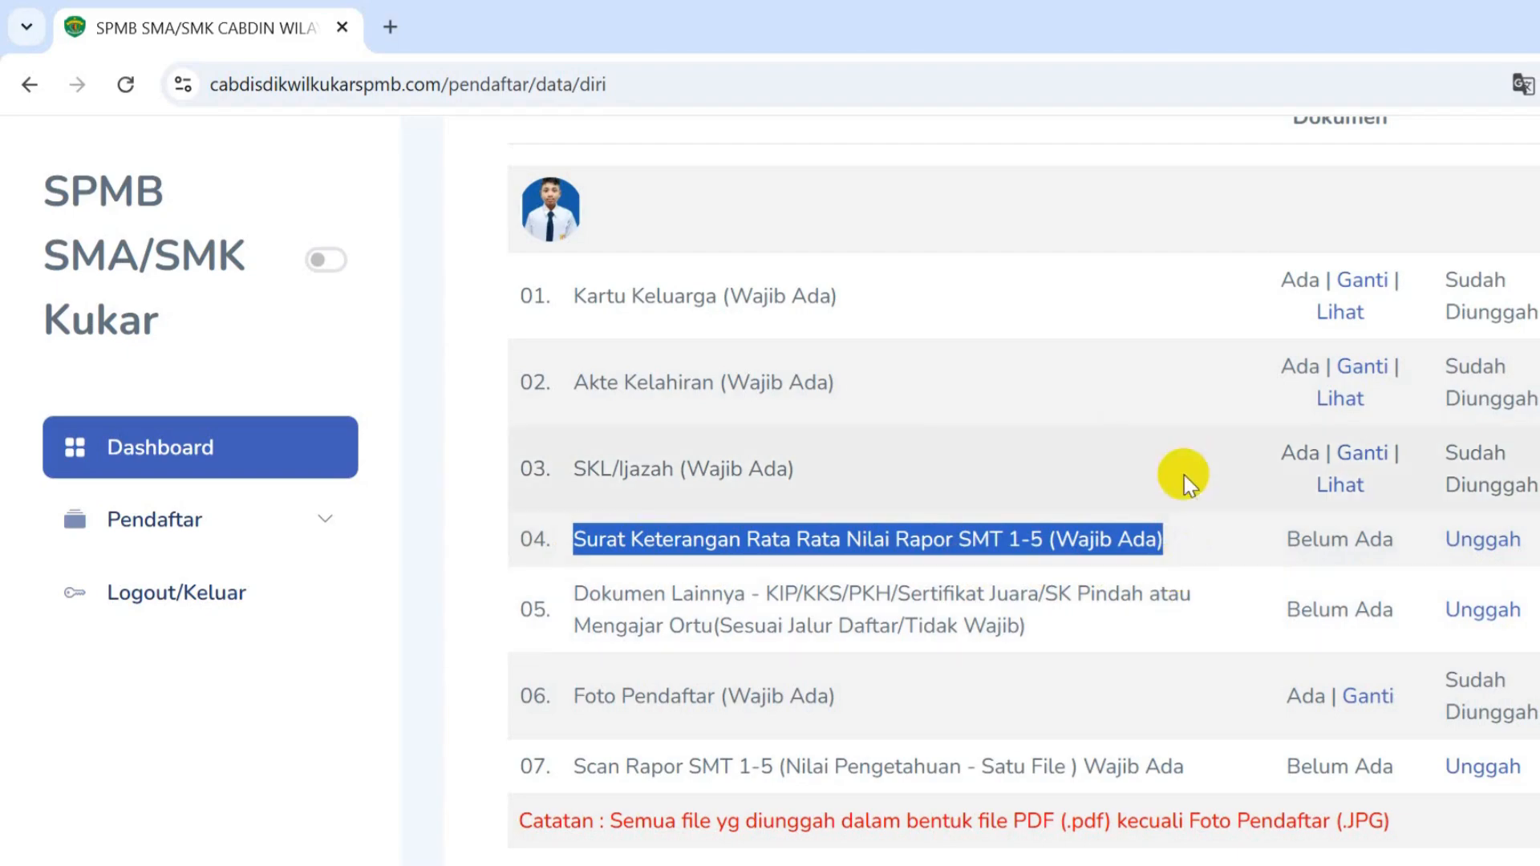
# - In a new tab, search 'smansa tenggaron' and open the SMAN 1 Tenggarong website
pyautogui.click(388, 29)
pyautogui.write('smansa tenggaron')
pyautogui.press('Return')
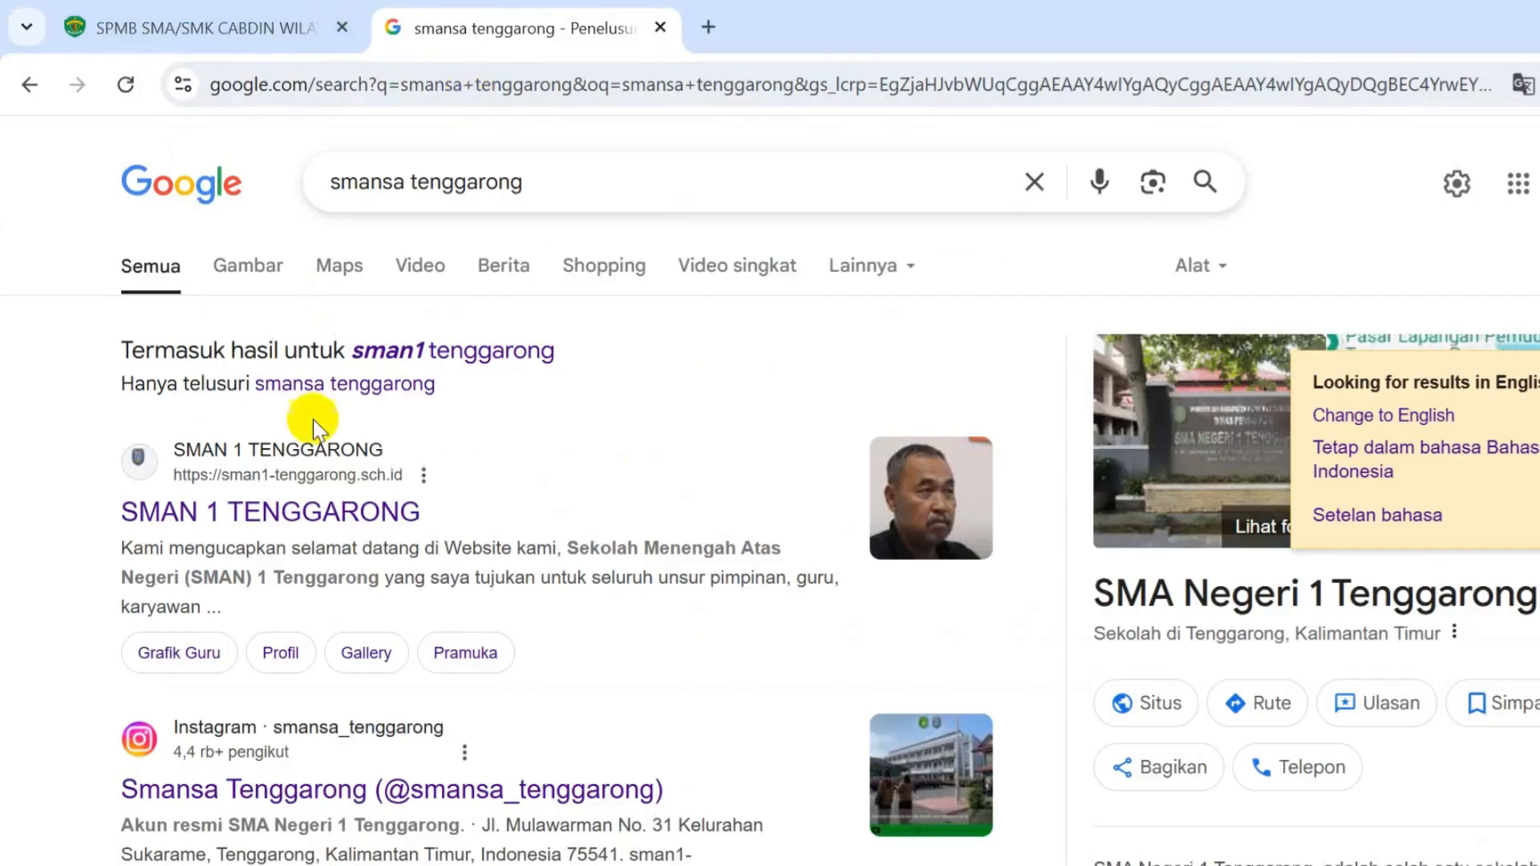
pyautogui.click(323, 511)
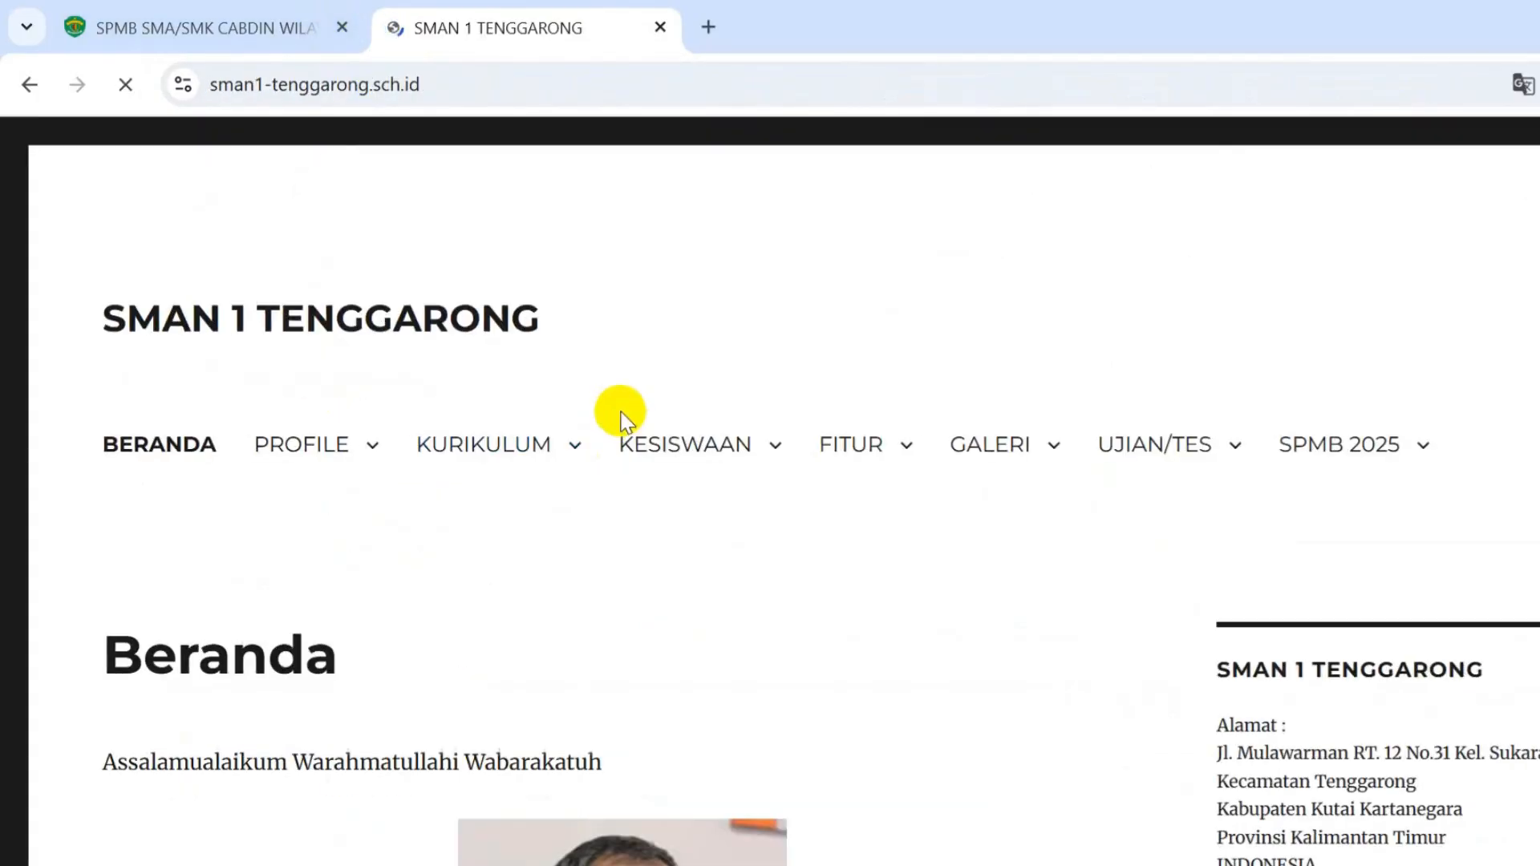
# - Follow the Contoh Format Surat article's bit.ly link to the Sosialisasi SPMB Drive folder
pyautogui.moveTo(1413, 462)
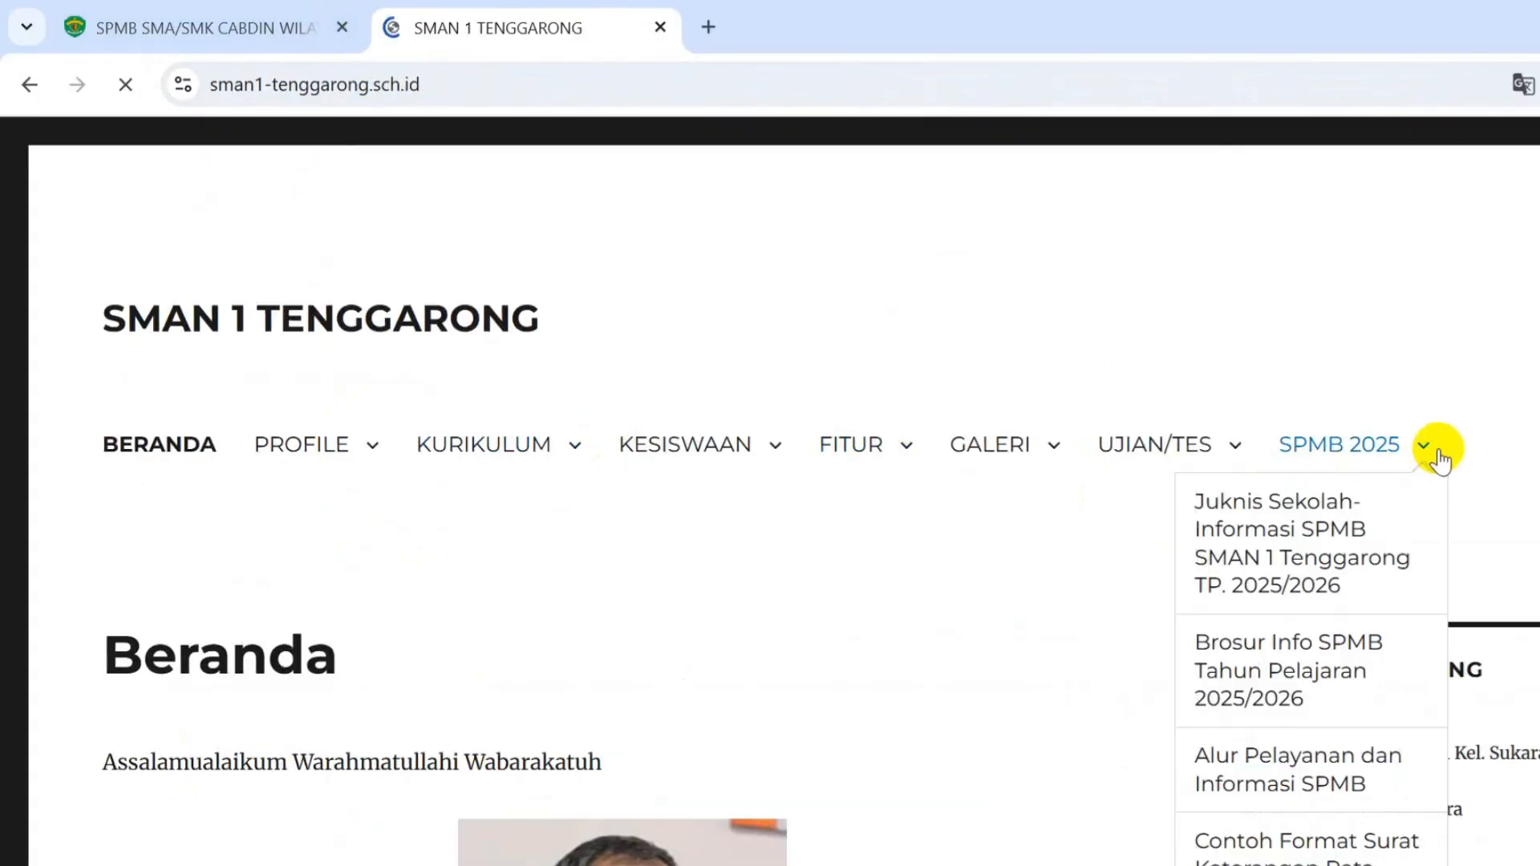
pyautogui.scroll(-2, 1324, 722)
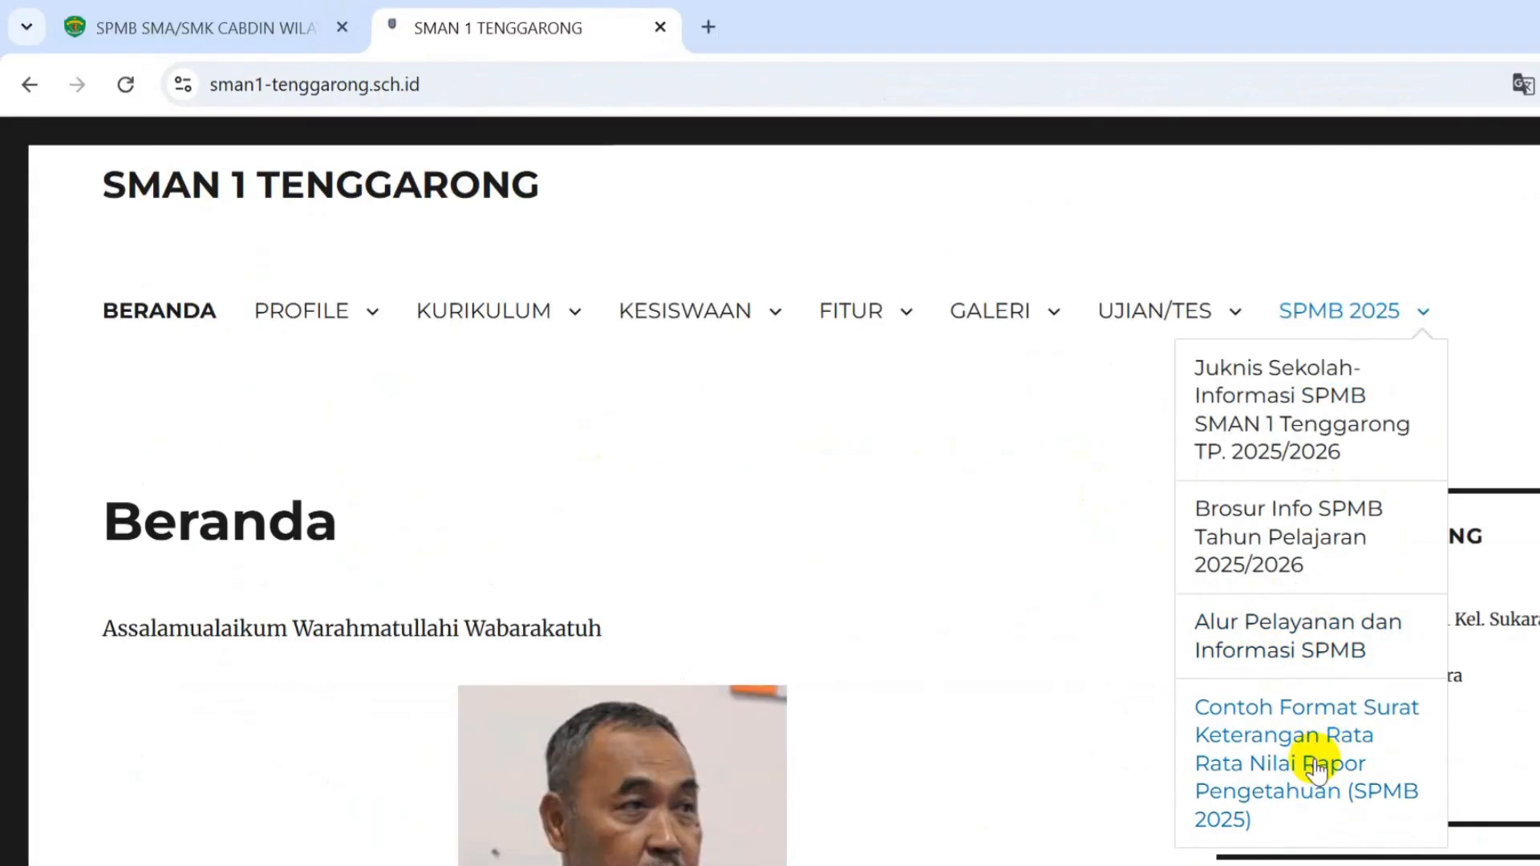
pyautogui.click(1316, 766)
pyautogui.scroll(-5, 814, 633)
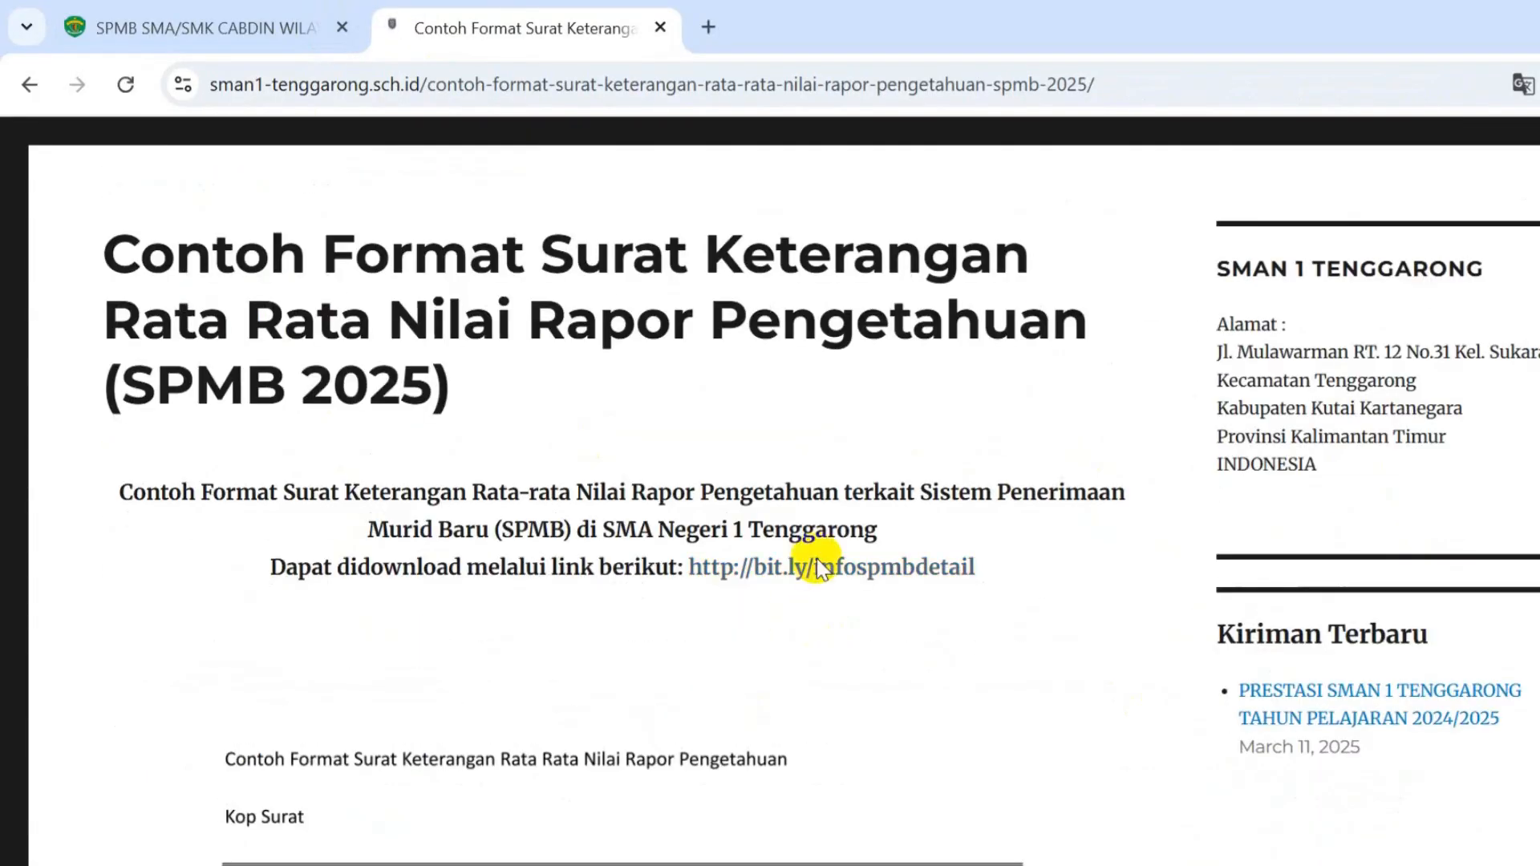
pyautogui.scroll(-10, 584, 575)
pyautogui.scroll(8, 567, 577)
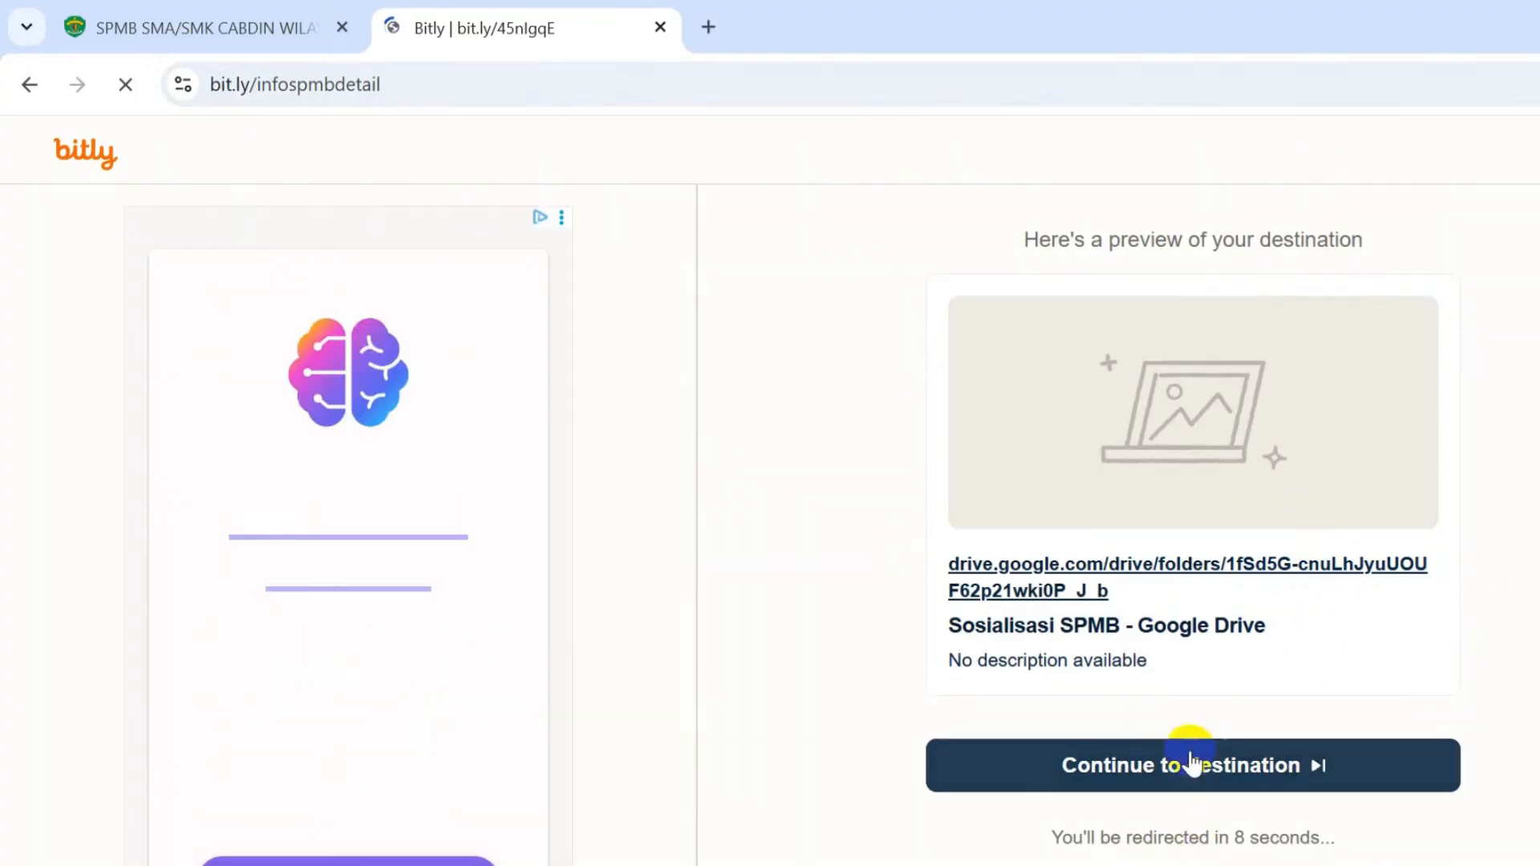
pyautogui.click(1133, 580)
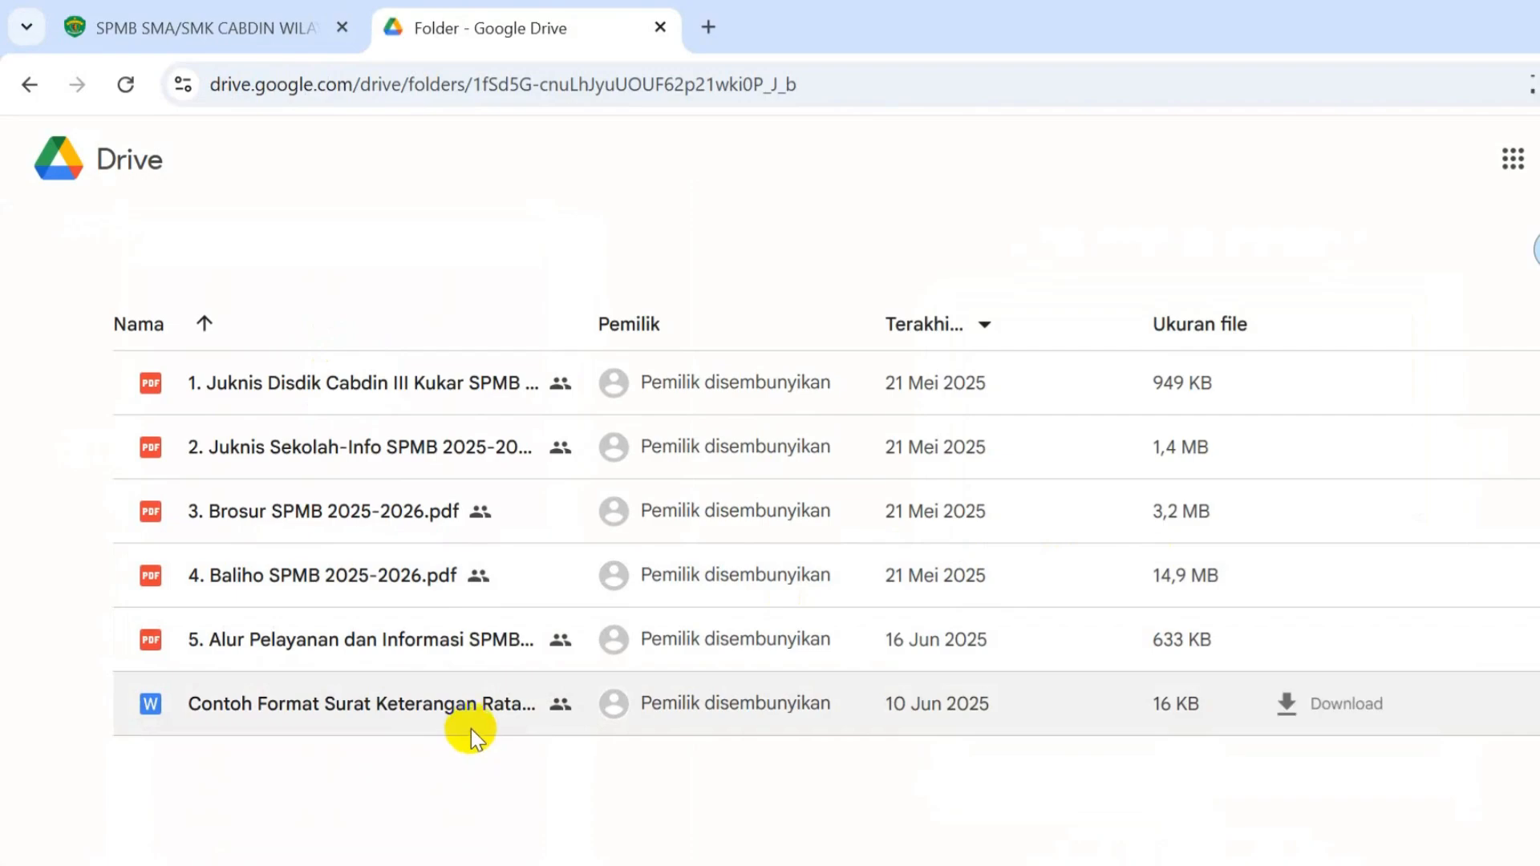
# - Preview and download Contoh Format Surat Keterangan Rata Rata Nilai Rapor Pengetahuan.docx, then open it
pyautogui.doubleClick(472, 715)
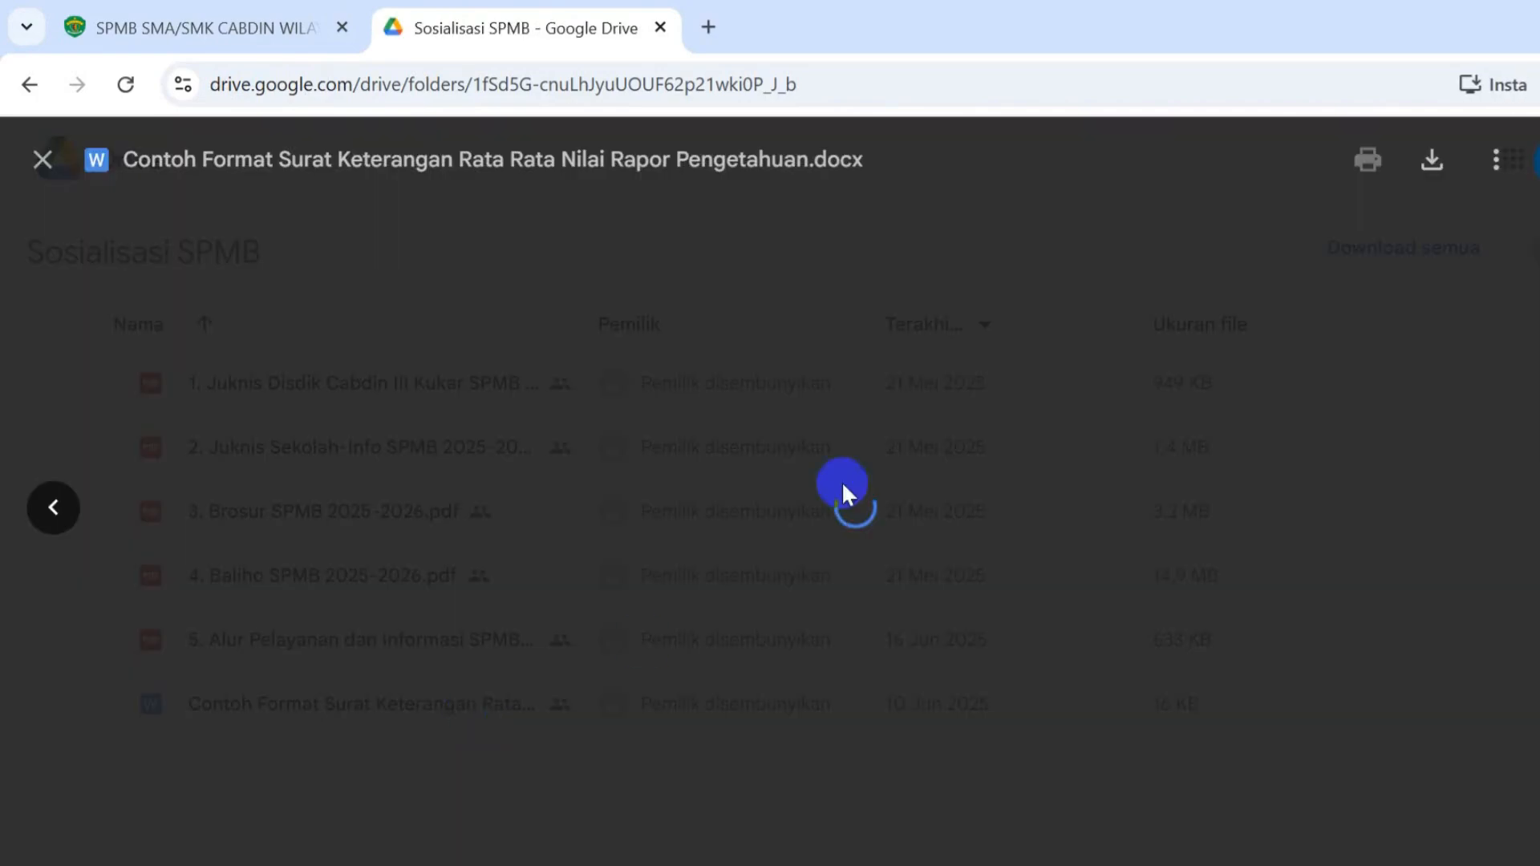
pyautogui.scroll(-5, 777, 652)
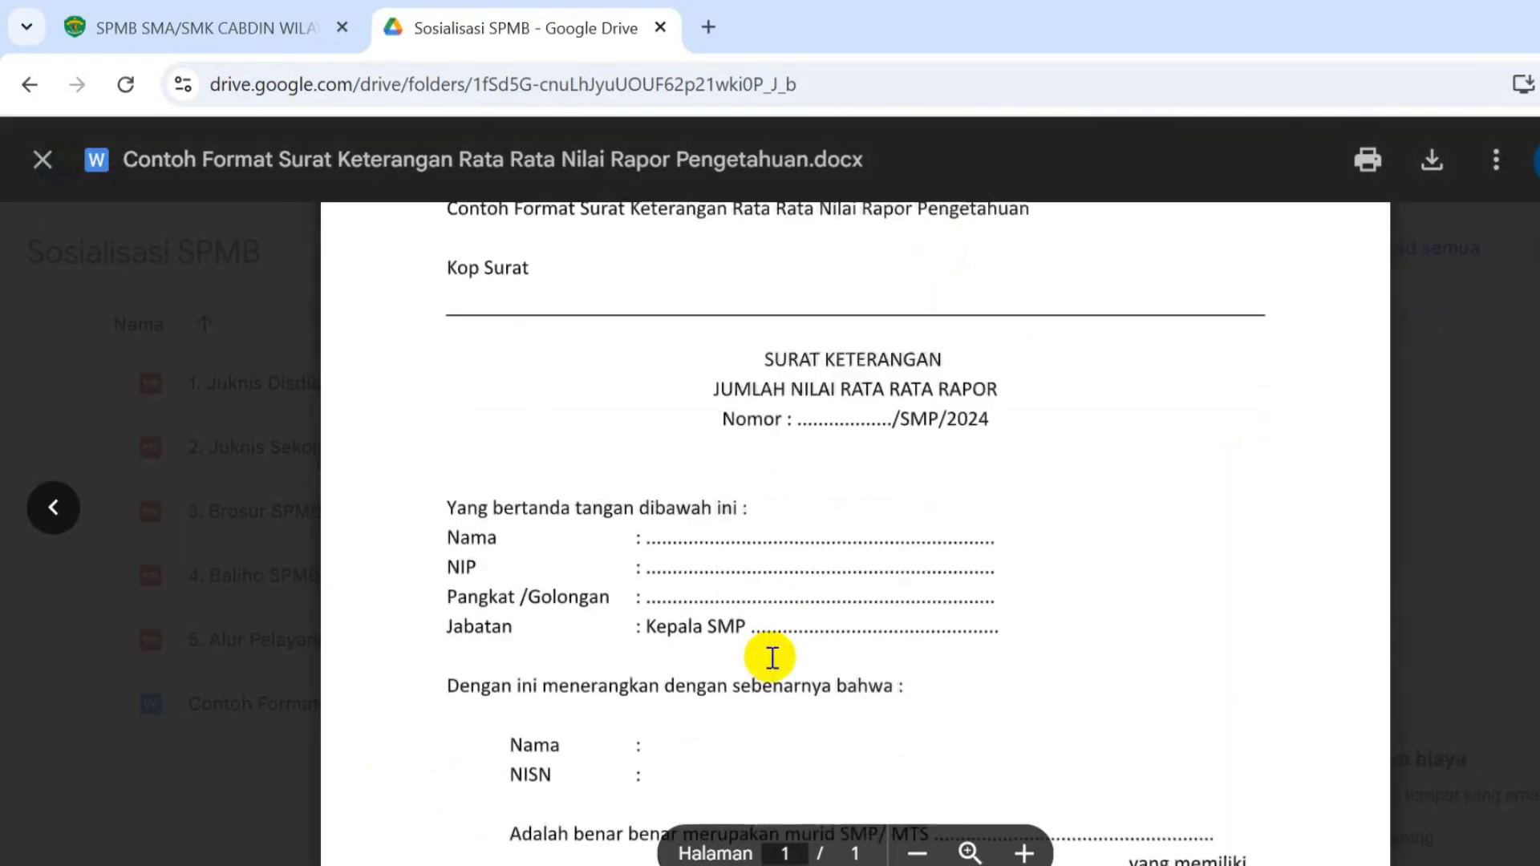
pyautogui.scroll(-2, 784, 680)
pyautogui.scroll(4, 1454, 577)
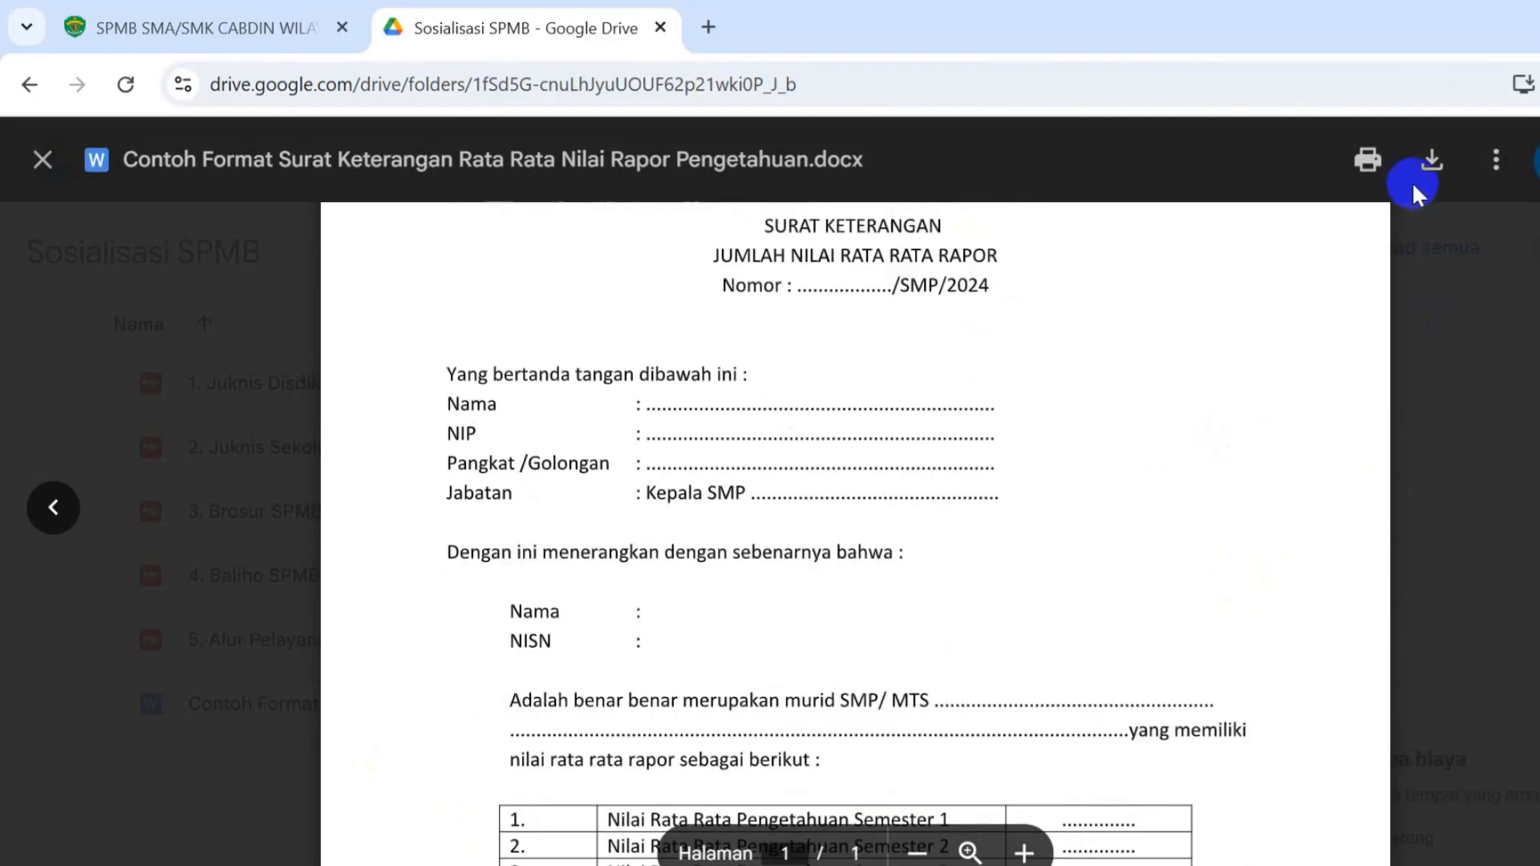
pyautogui.click(1430, 165)
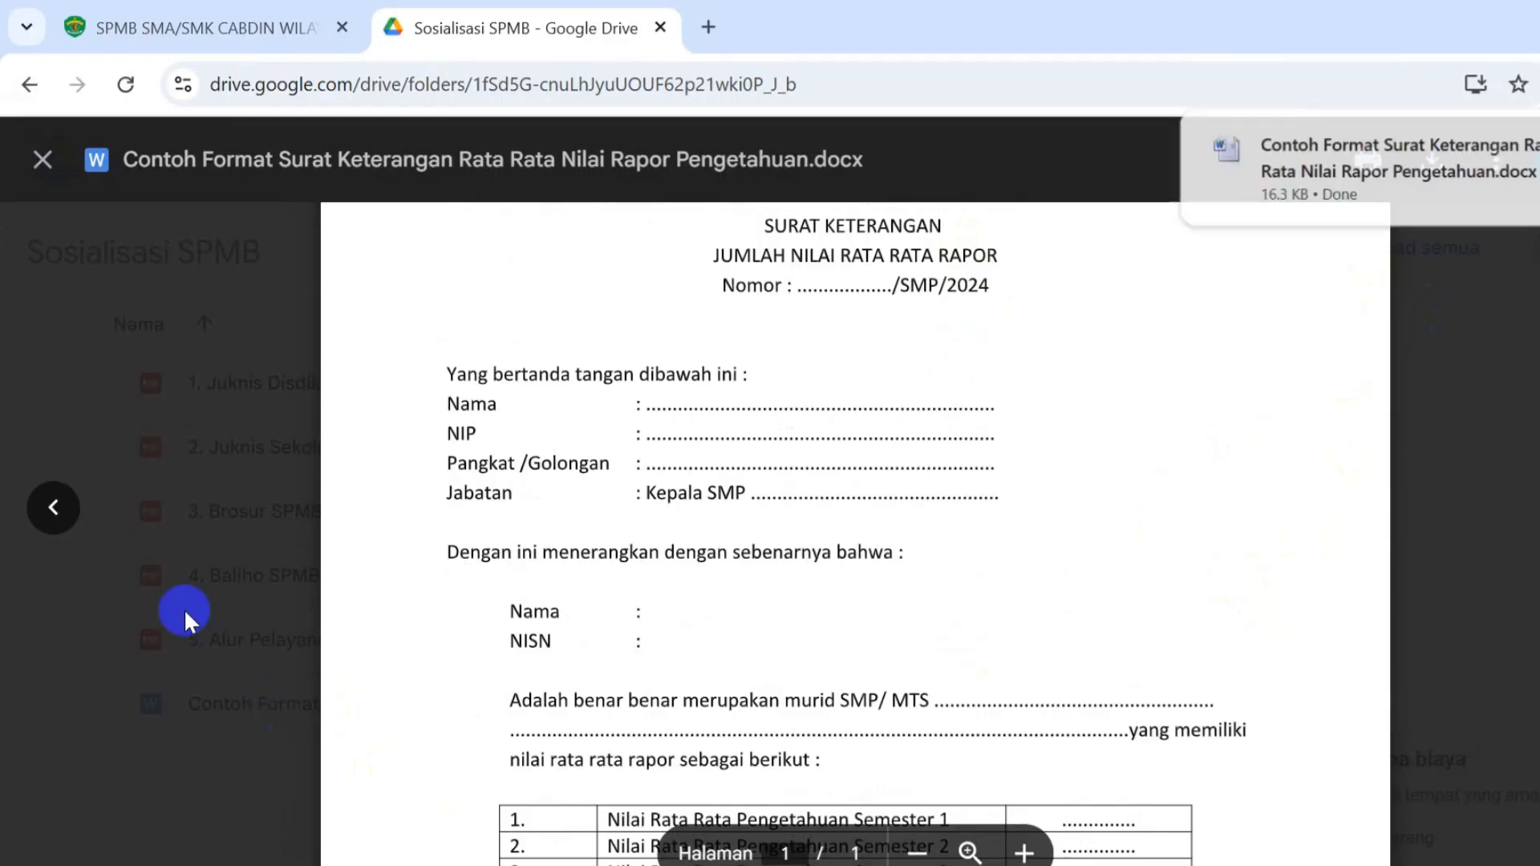
pyautogui.click(1402, 172)
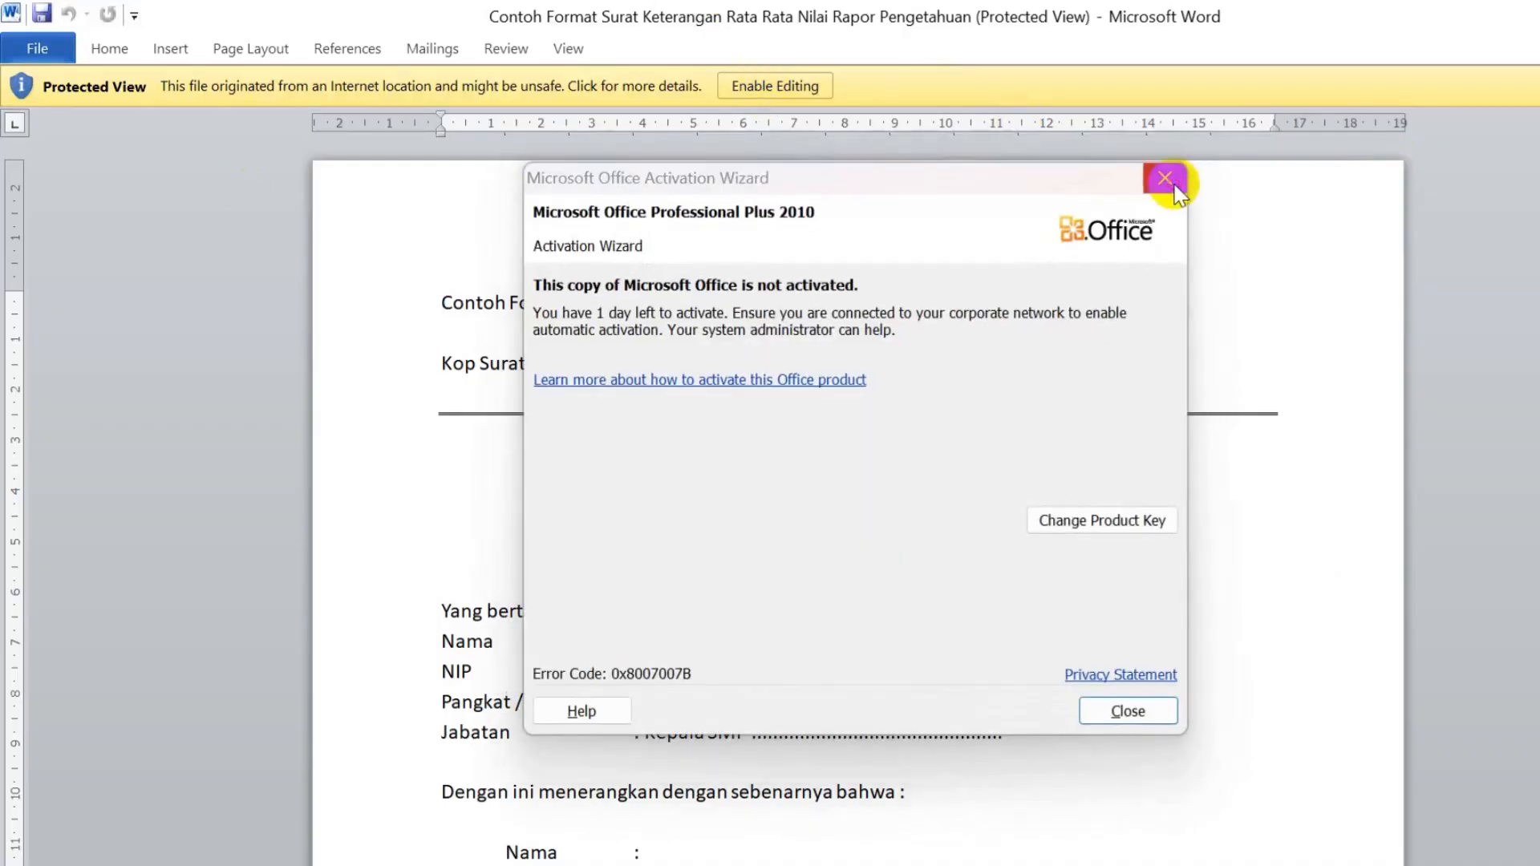
# - Dismiss the Office activation prompt and enable editing of the downloaded letter
pyautogui.click(1165, 179)
pyautogui.click(806, 90)
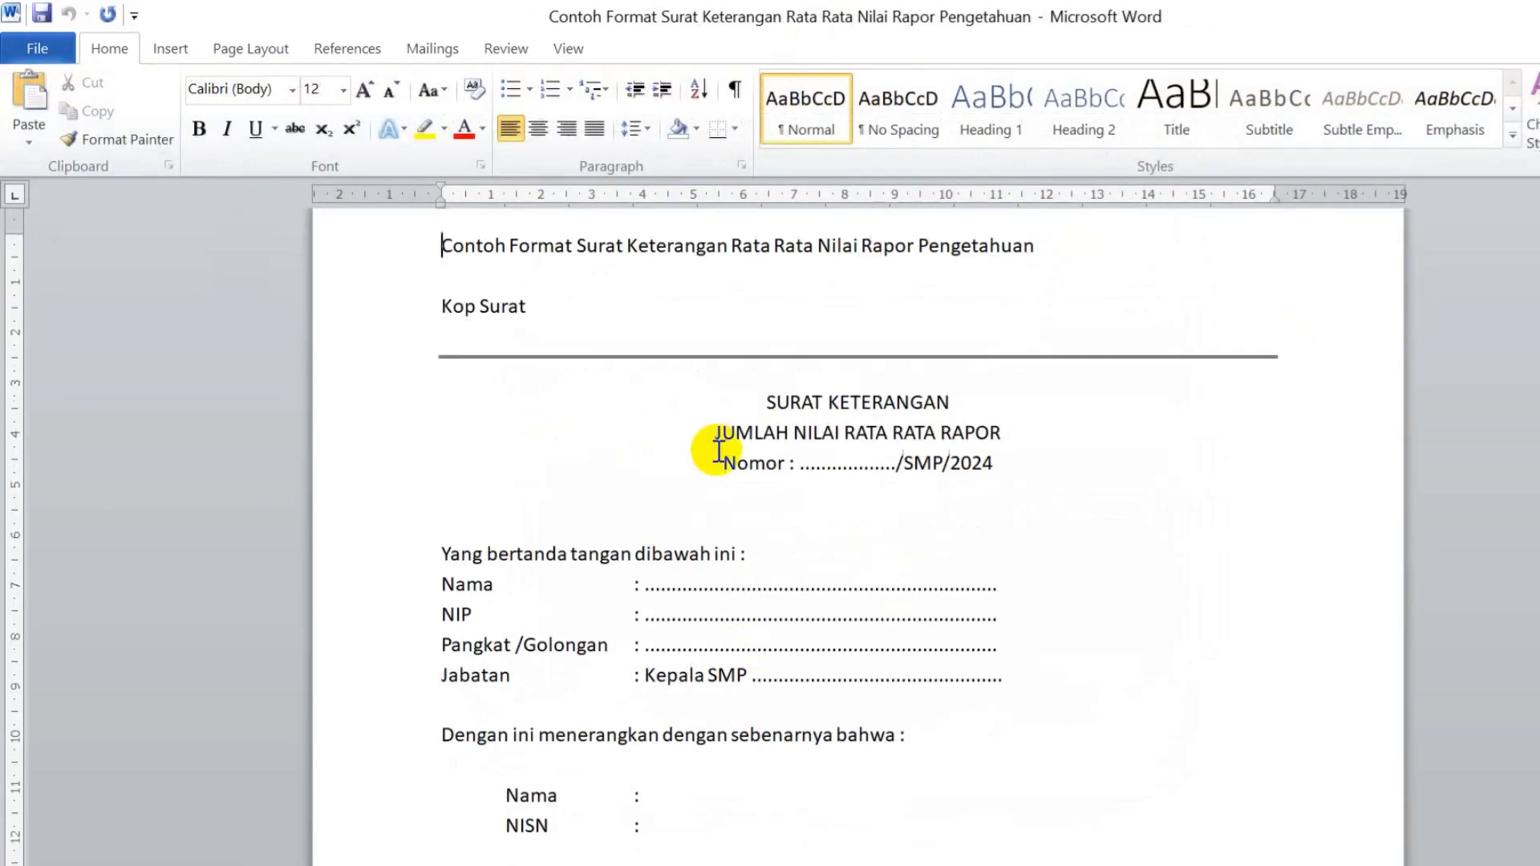
pyautogui.scroll(-2, 710, 455)
pyautogui.scroll(-1, 864, 666)
pyautogui.scroll(3, 836, 662)
pyautogui.moveTo(510, 312); pyautogui.dragTo(343, 210)
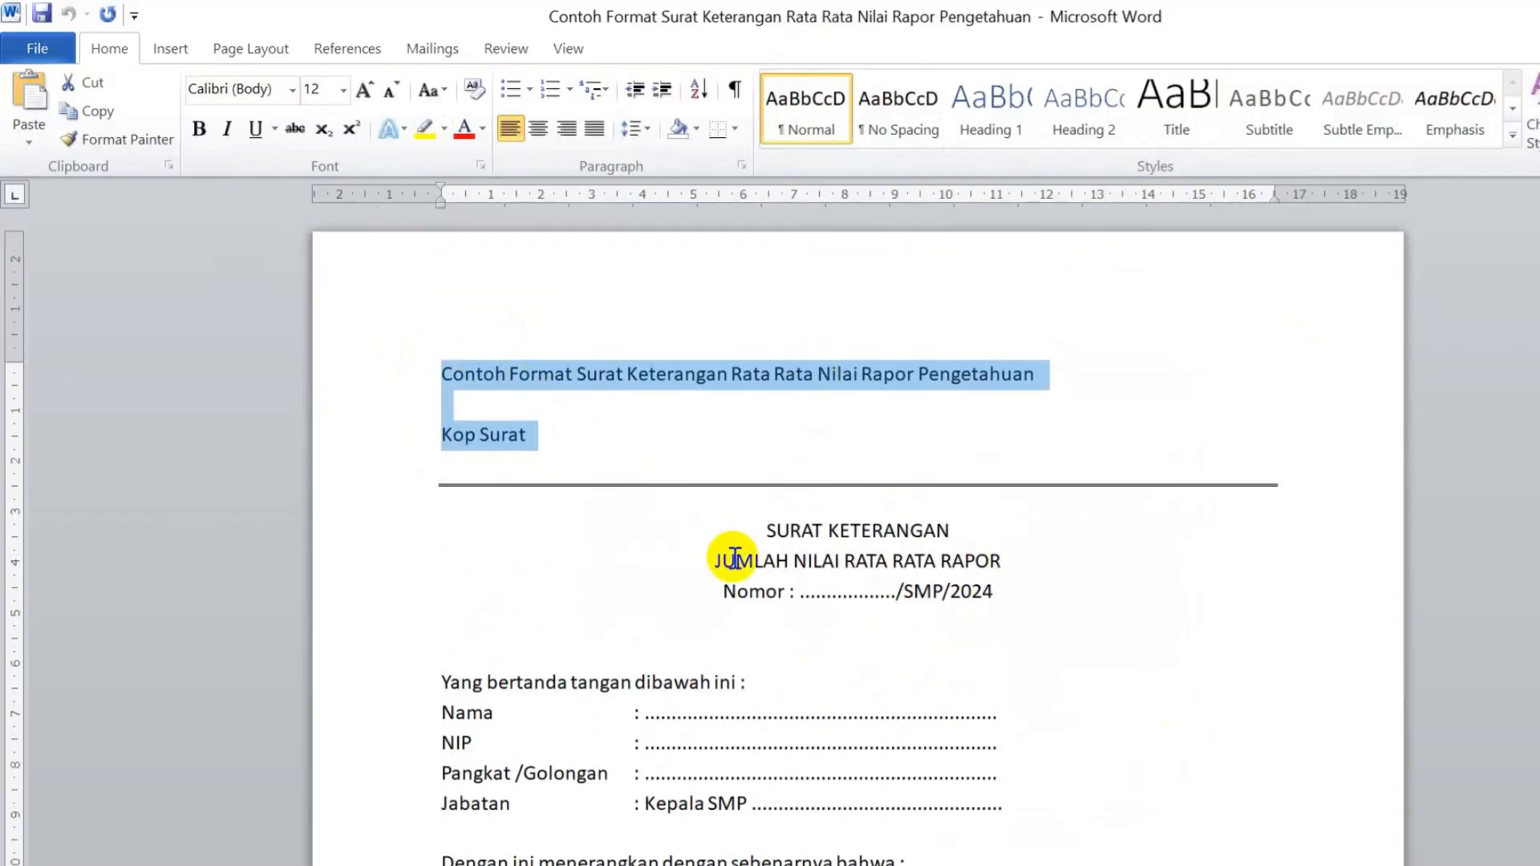
# - Scroll to the semester grade table and select its dotted value cells
pyautogui.scroll(-1, 570, 571)
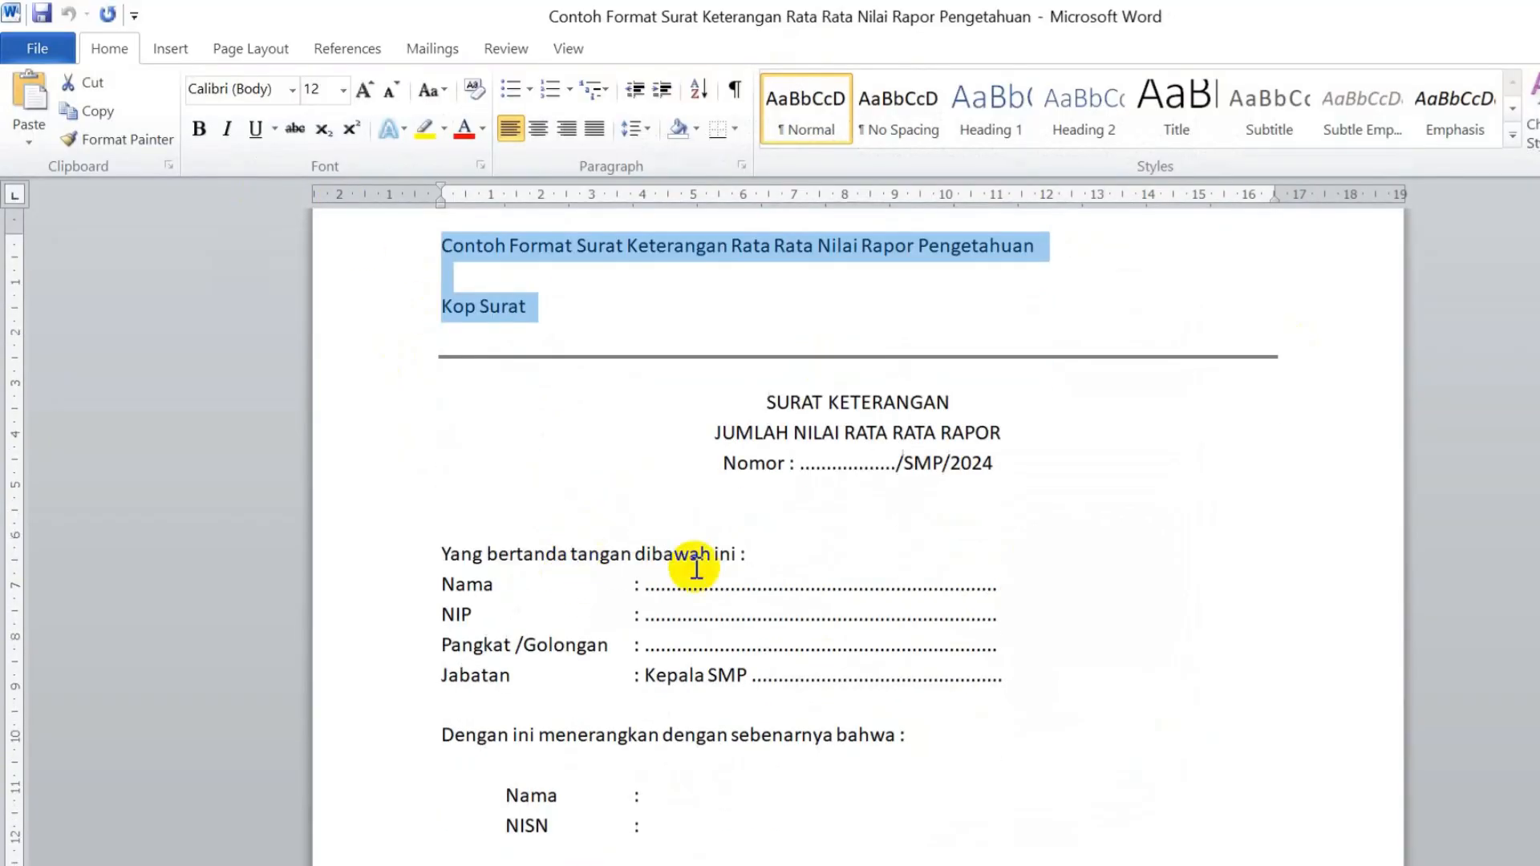
pyautogui.scroll(-3, 773, 543)
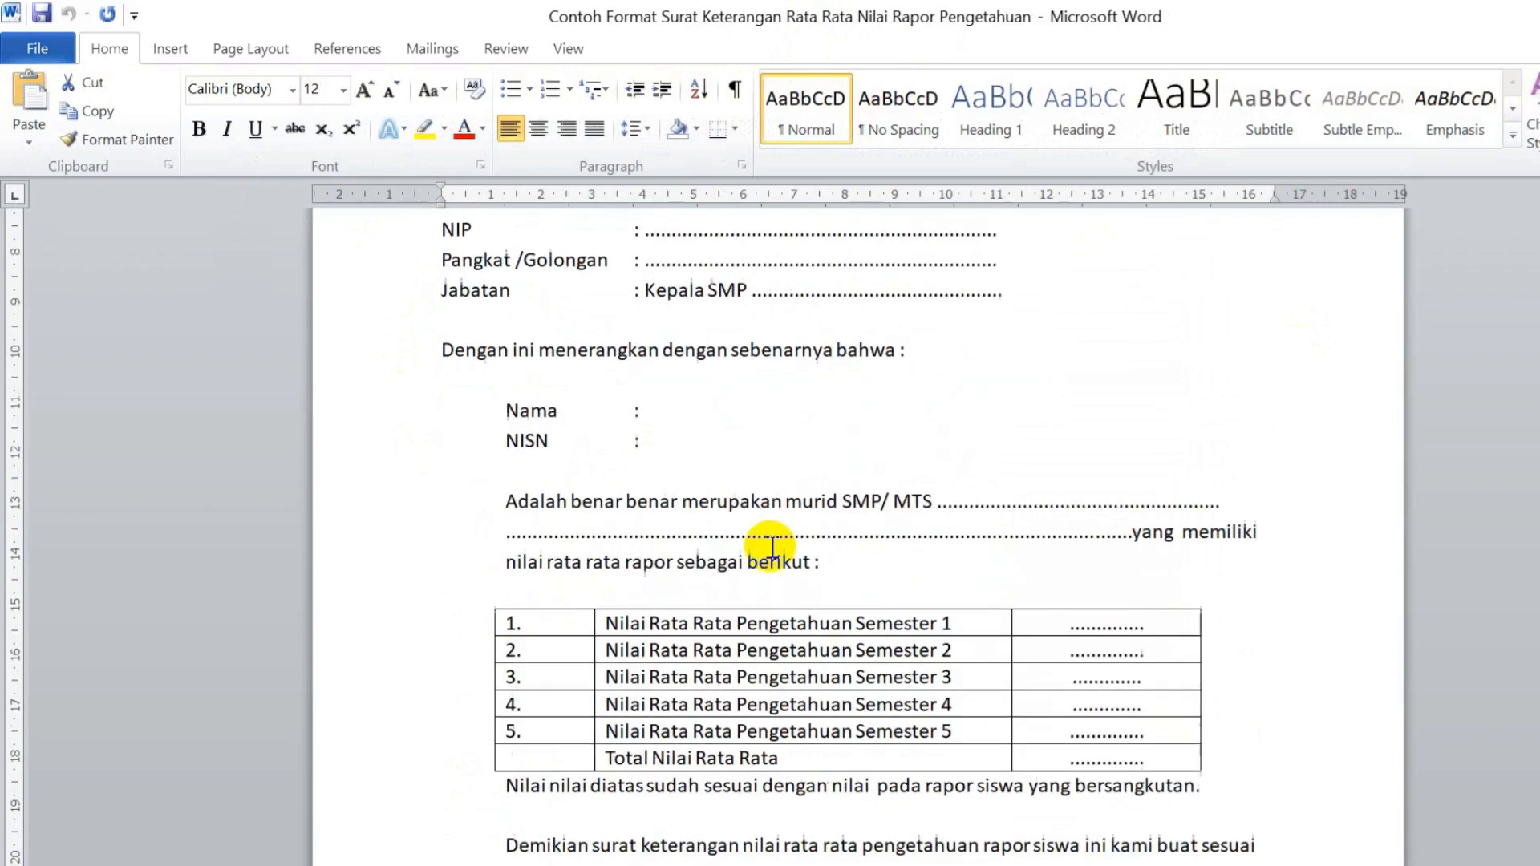
pyautogui.moveTo(1066, 622)
pyautogui.mouseDown()
pyautogui.moveTo(1104, 642)
pyautogui.moveTo(1152, 728)
pyautogui.moveTo(1048, 625)
pyautogui.mouseUp()
pyautogui.click(1143, 758)
pyautogui.moveTo(1147, 754); pyautogui.dragTo(1050, 766)
pyautogui.scroll(-1, 1135, 642)
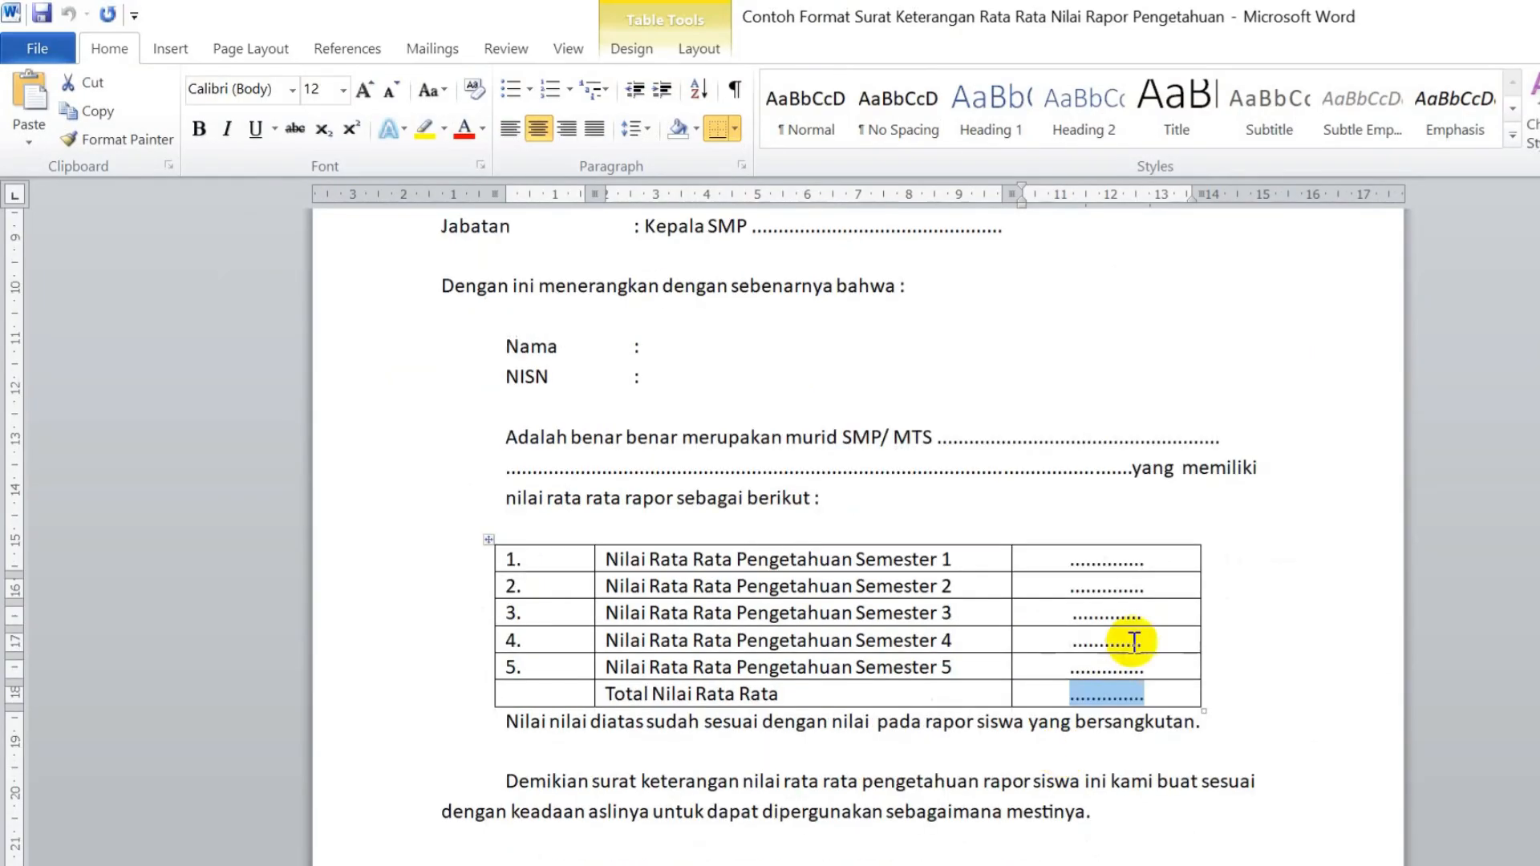
pyautogui.moveTo(1134, 696); pyautogui.dragTo(1089, 691)
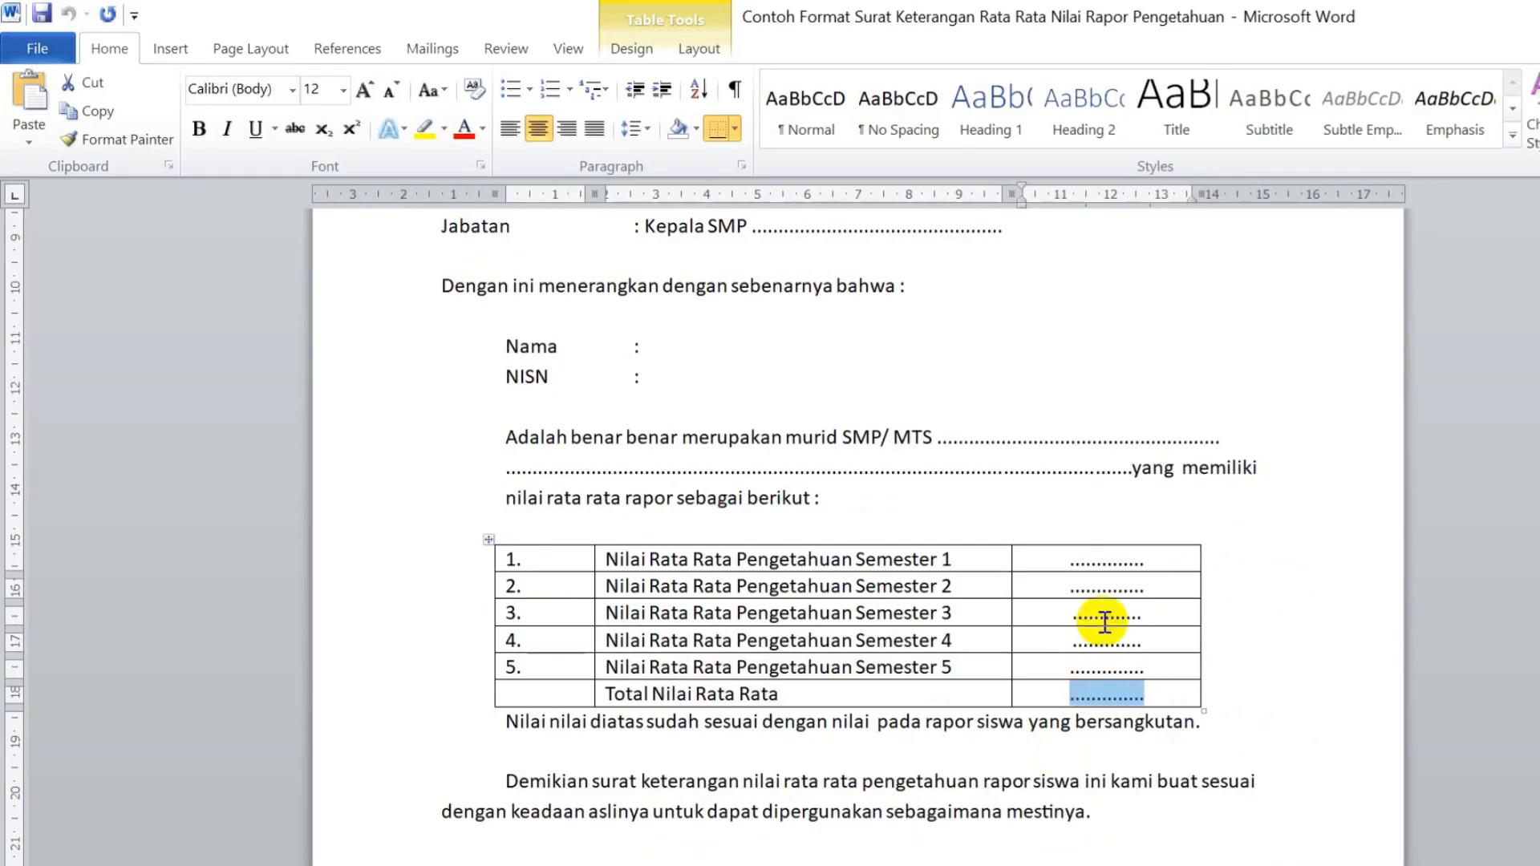
# - Fill the Semester 1–5 averages as 80,01, 80,02, 80,00, 80,02 and 80,00
pyautogui.click(1025, 545)
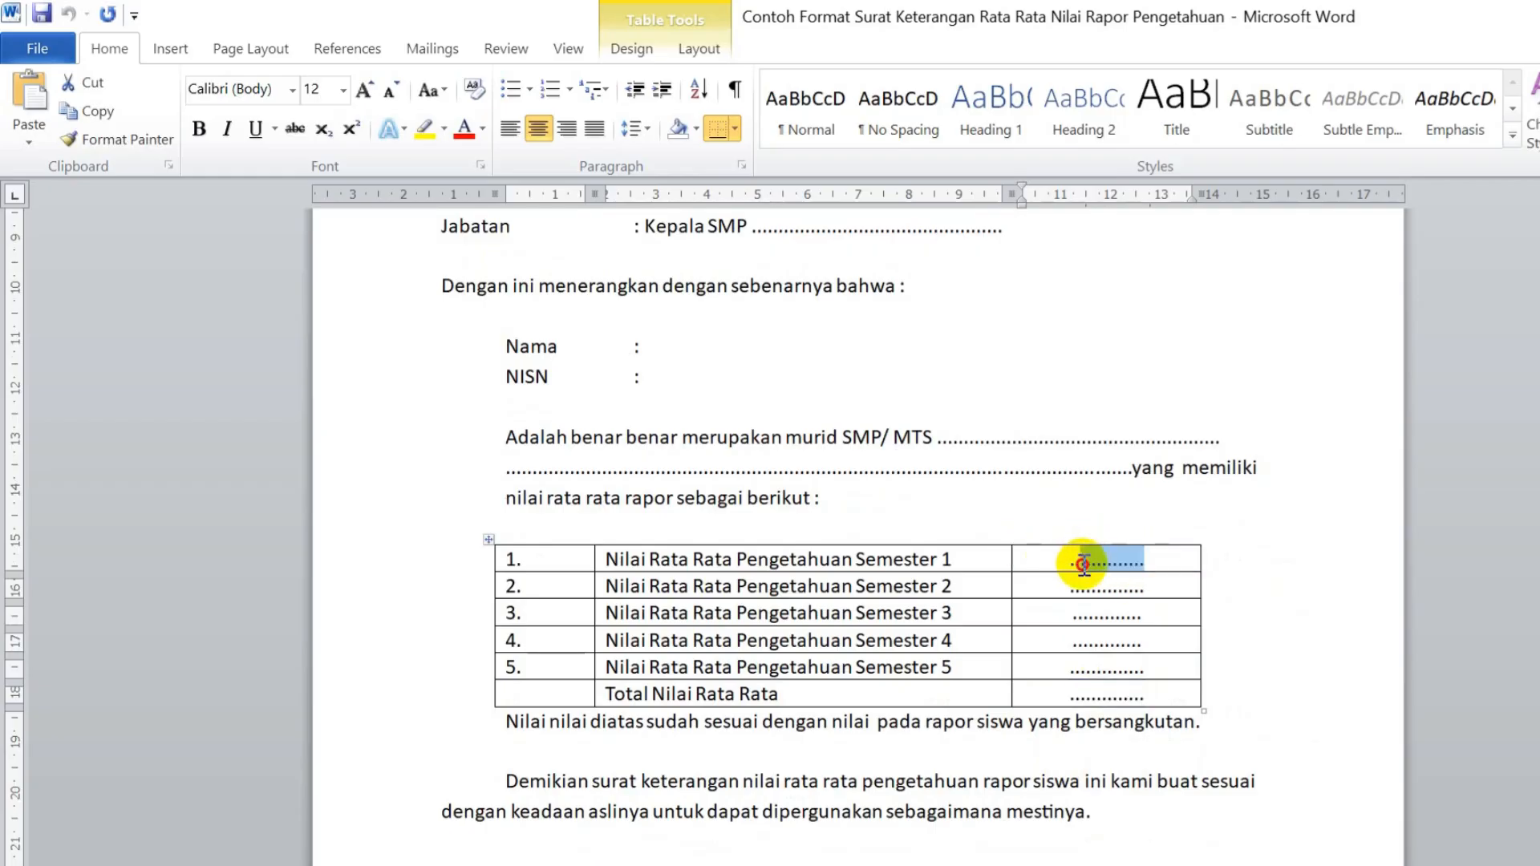
pyautogui.write('80')
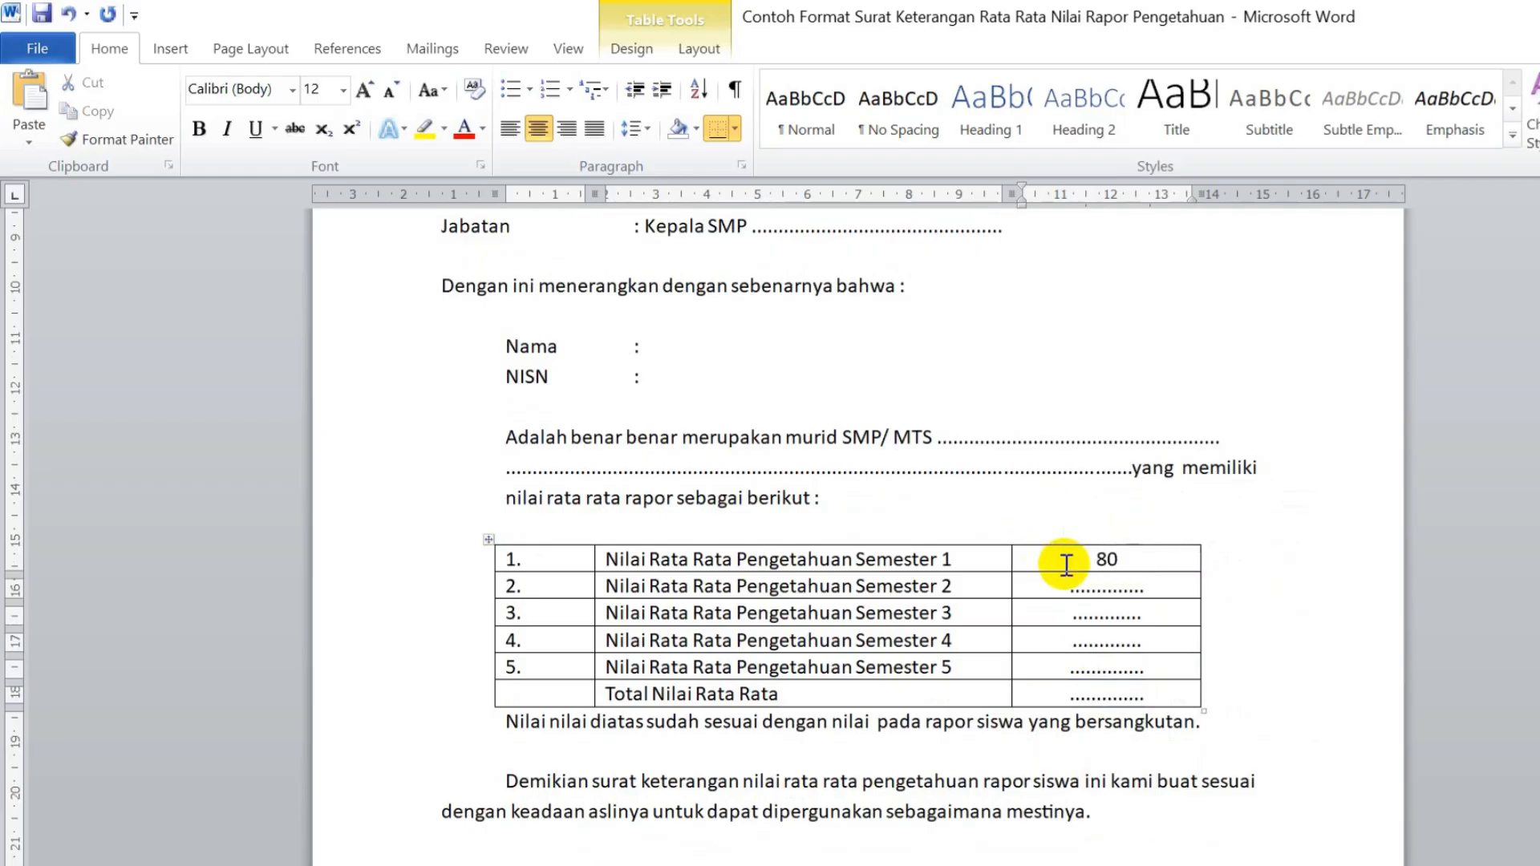
pyautogui.write(',')
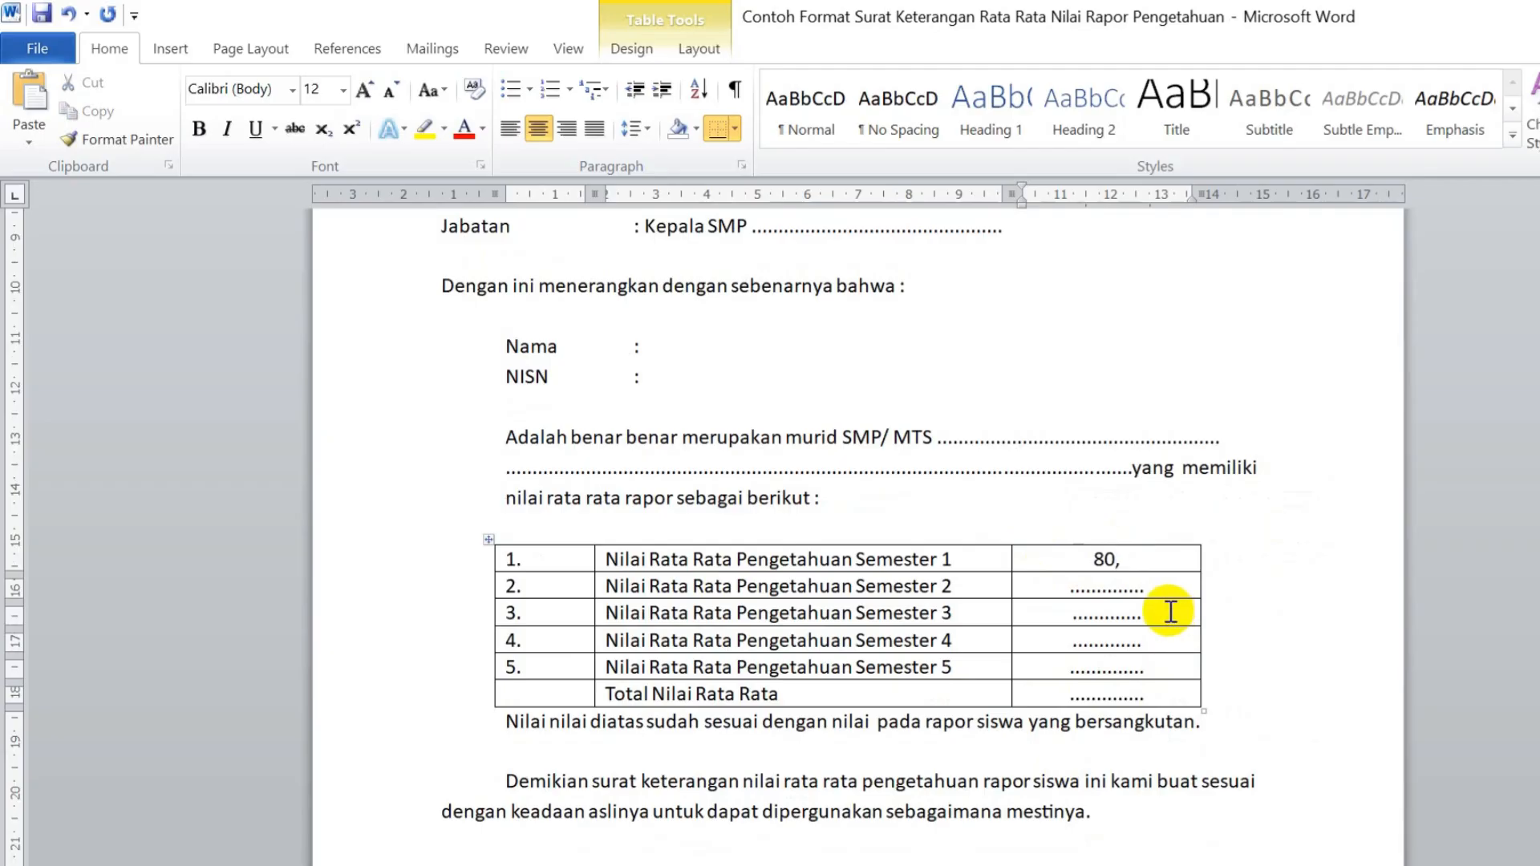
pyautogui.write('01')
pyautogui.moveTo(1166, 579); pyautogui.dragTo(1083, 577)
pyautogui.write('8')
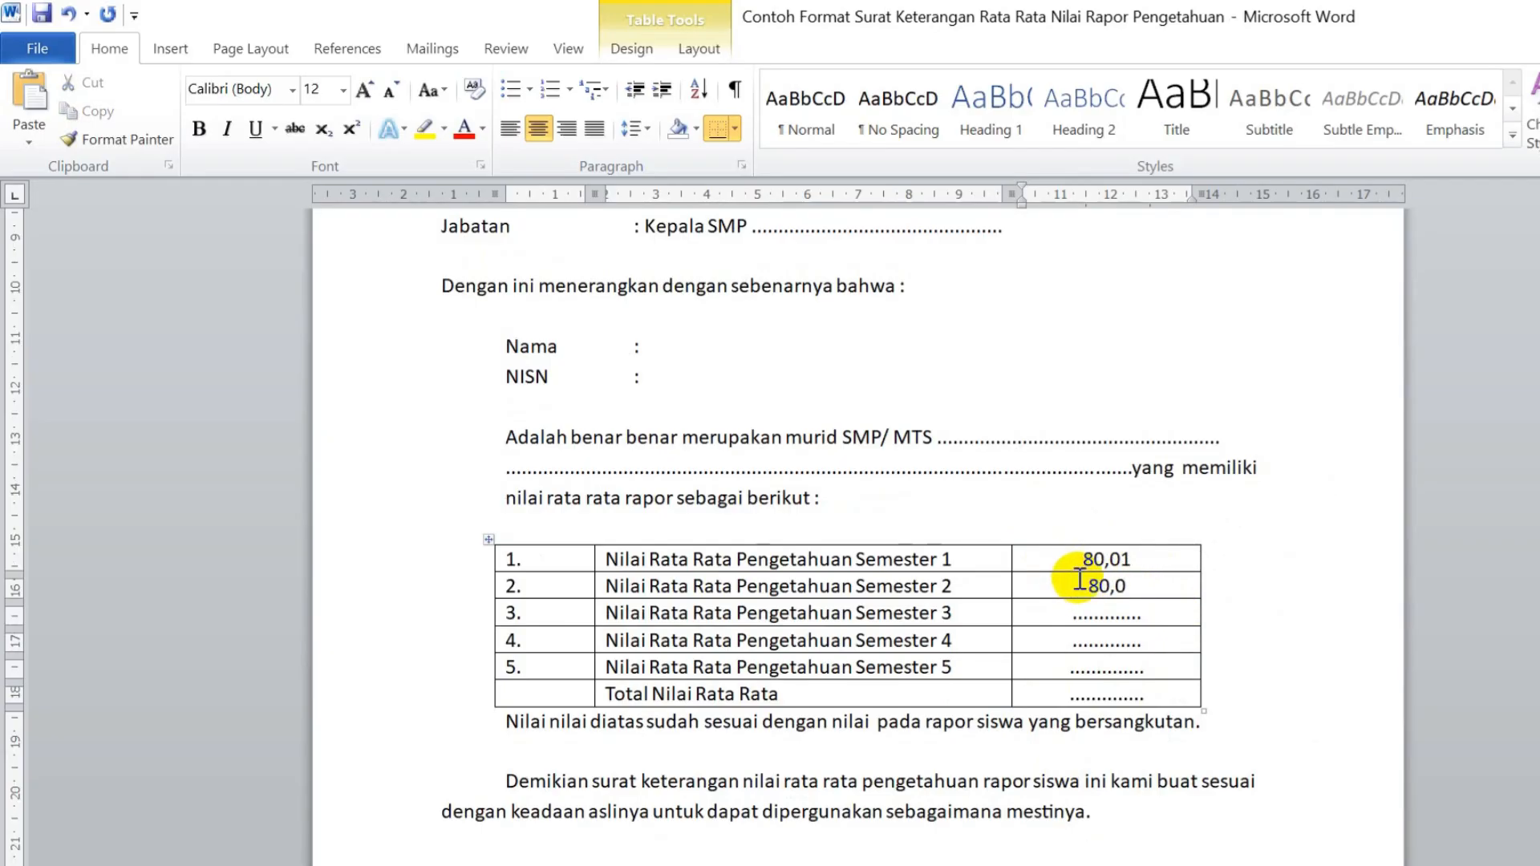
pyautogui.moveTo(1140, 612); pyautogui.dragTo(1051, 614)
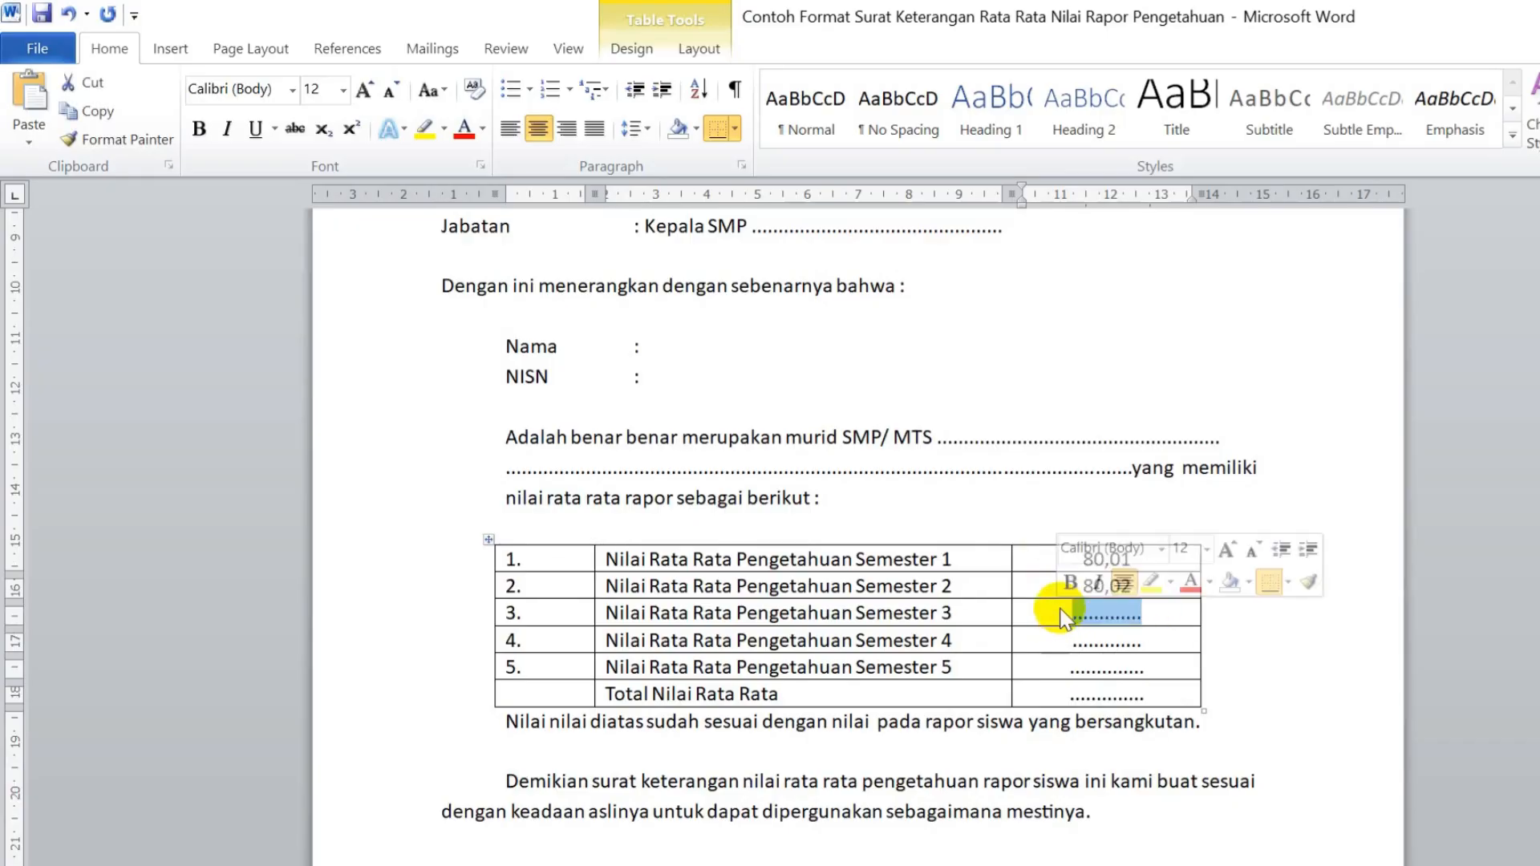
pyautogui.write('80,00')
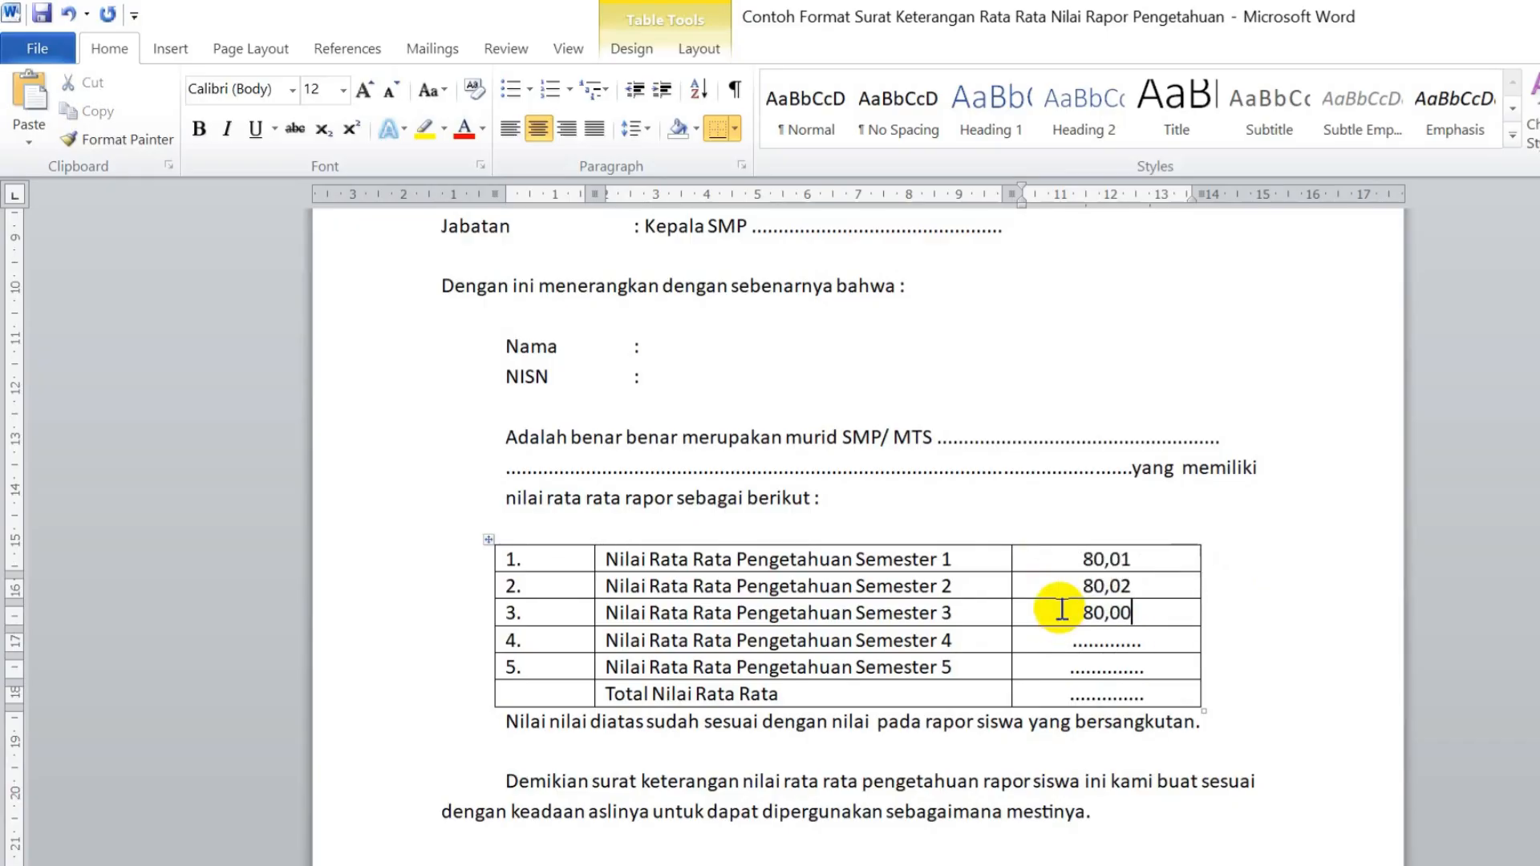
pyautogui.moveTo(1152, 643); pyautogui.dragTo(1068, 653)
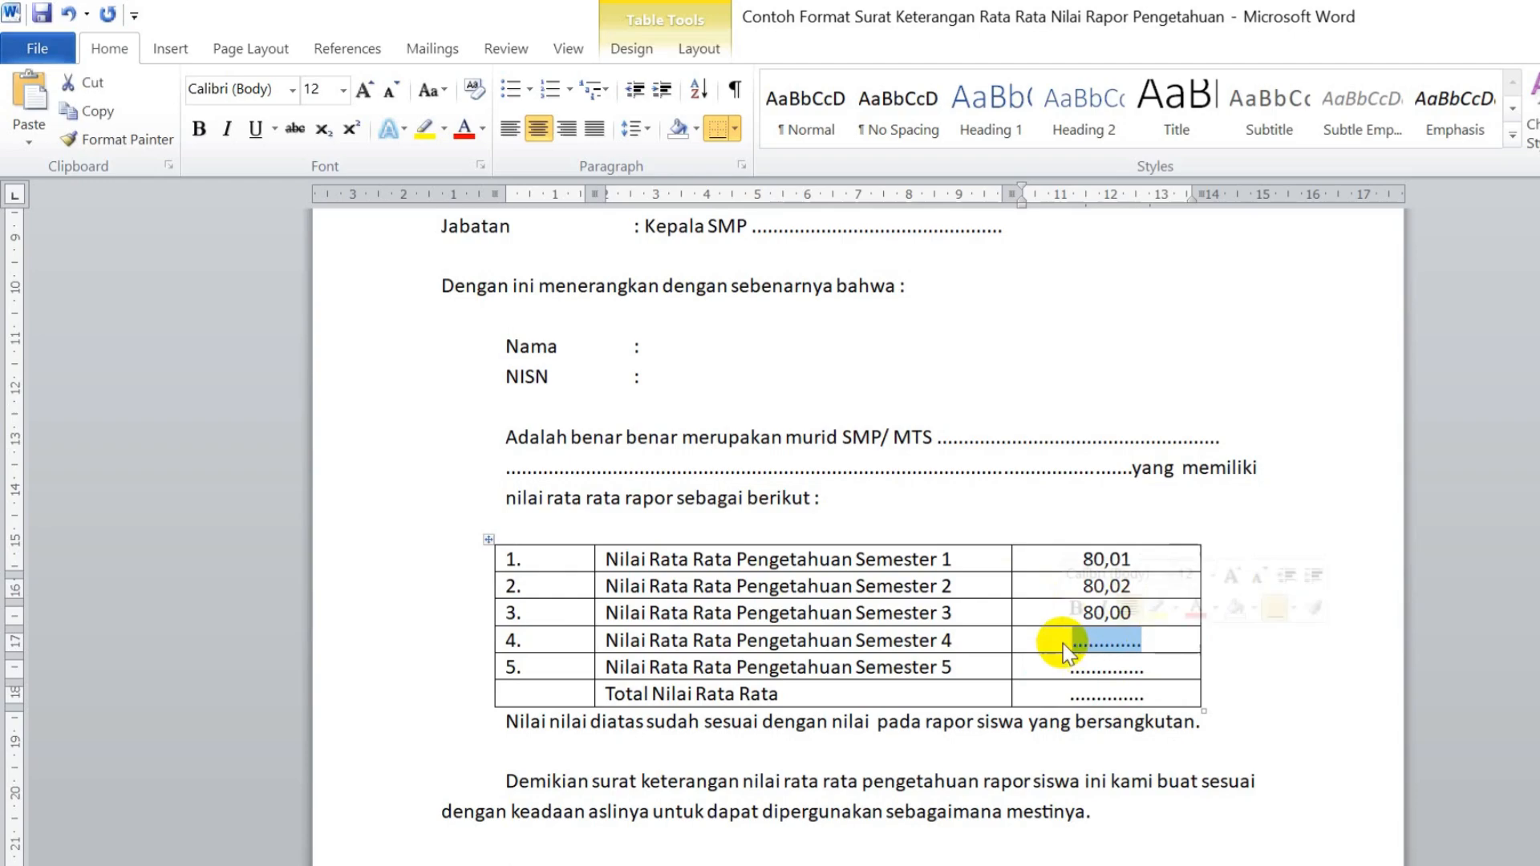
pyautogui.write('80,02')
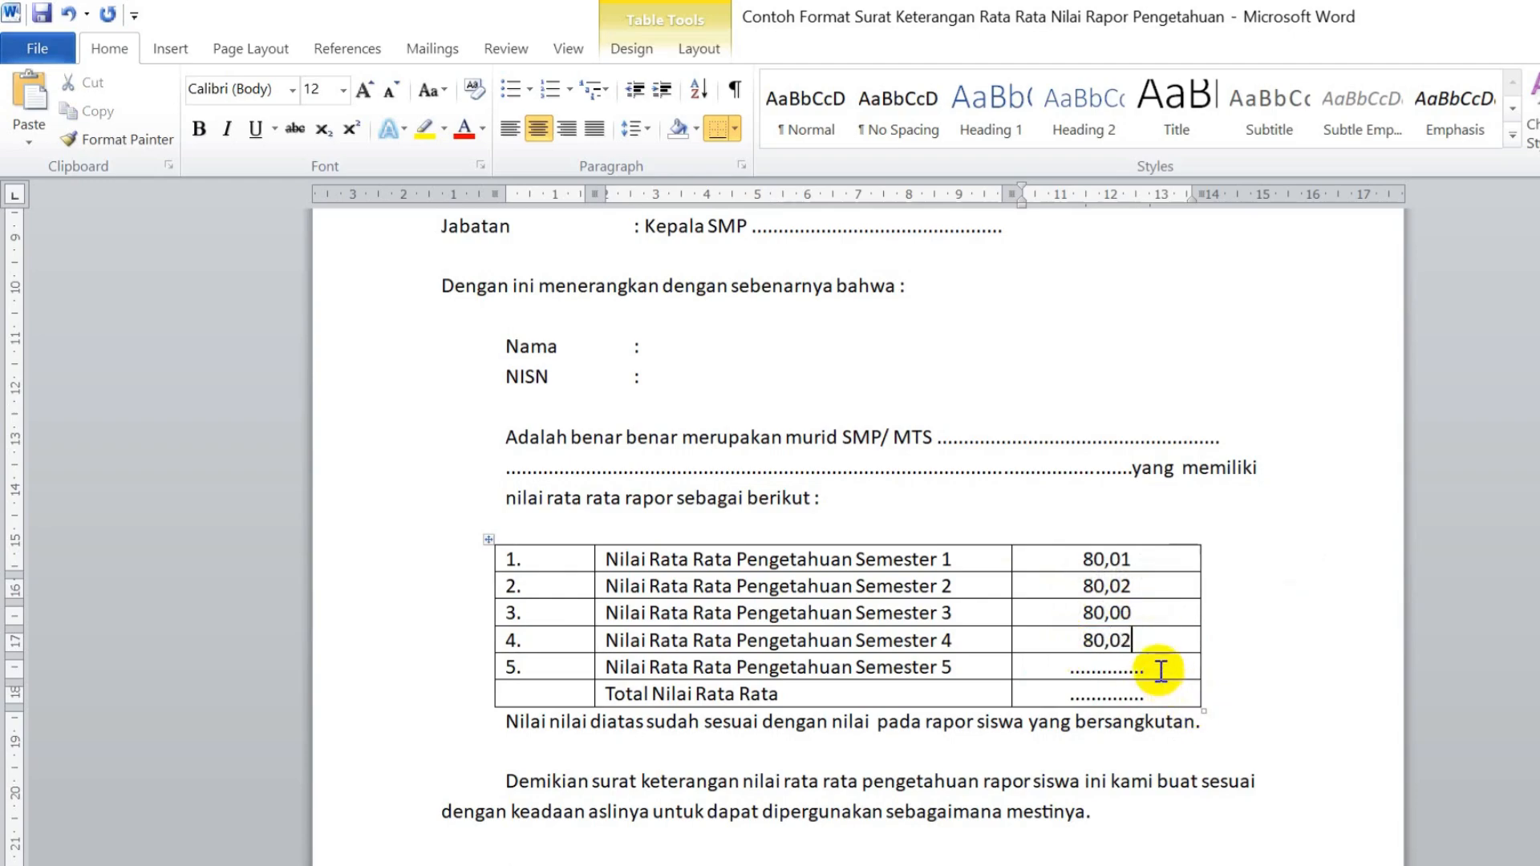
pyautogui.moveTo(1160, 670); pyautogui.dragTo(1077, 666)
pyautogui.write('80,00')
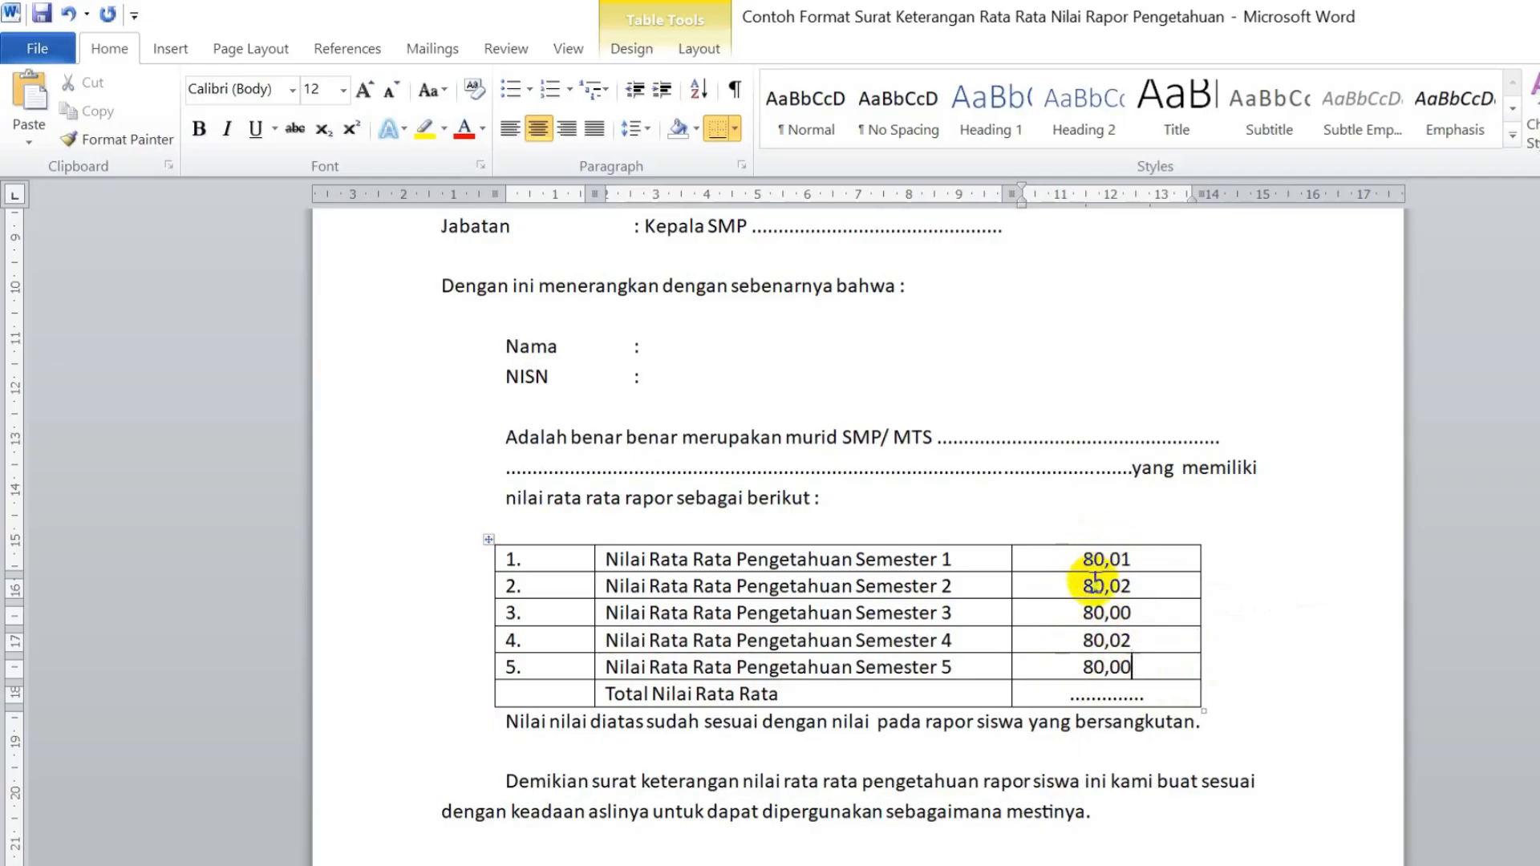
# - Enter 400,05 as the value in the Total row
pyautogui.moveTo(1071, 697); pyautogui.dragTo(1144, 700)
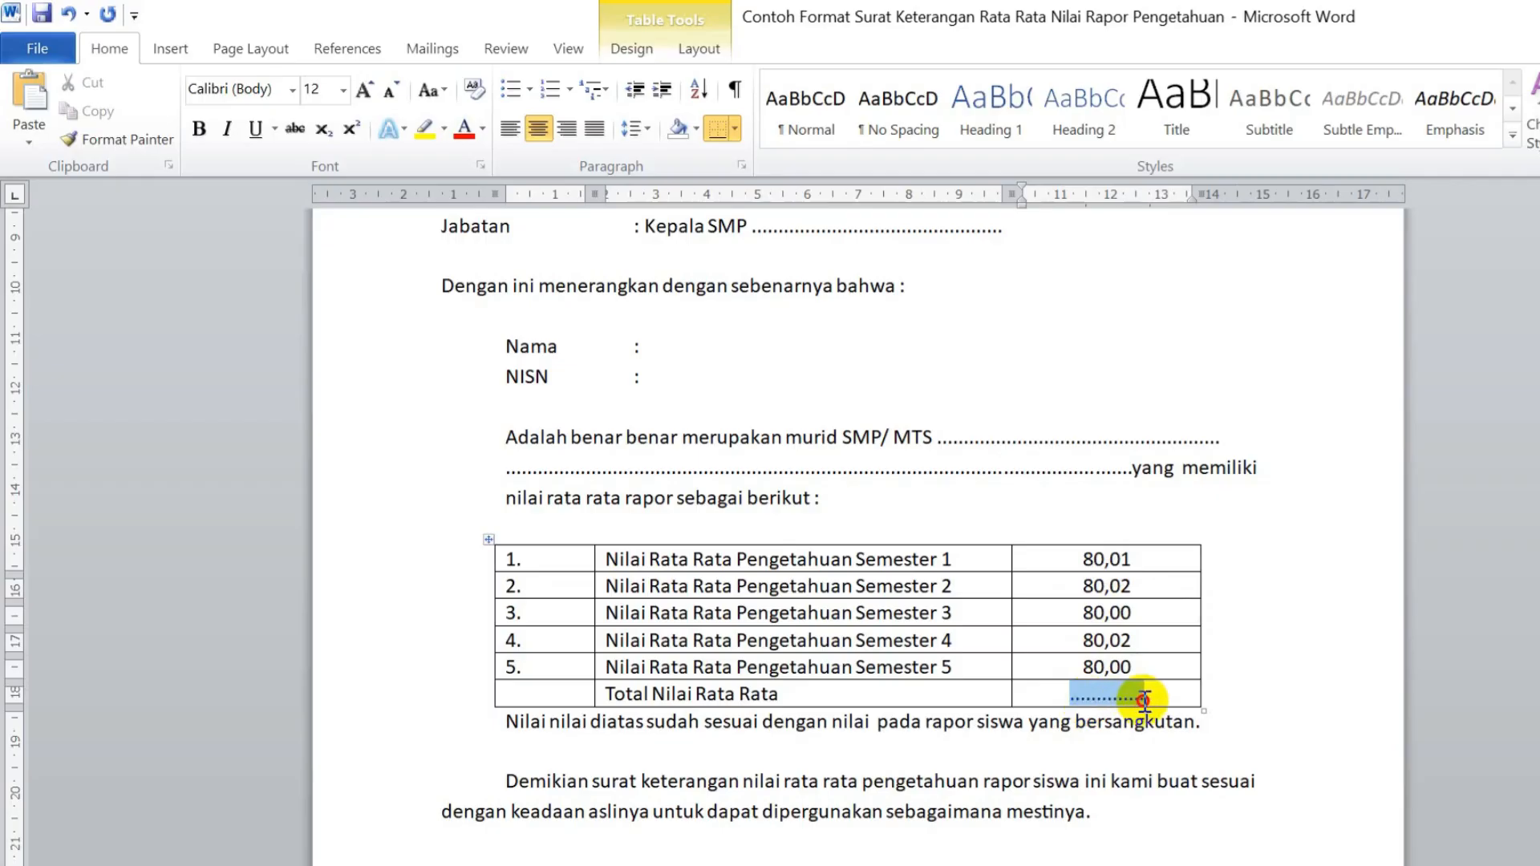
pyautogui.write('400,')
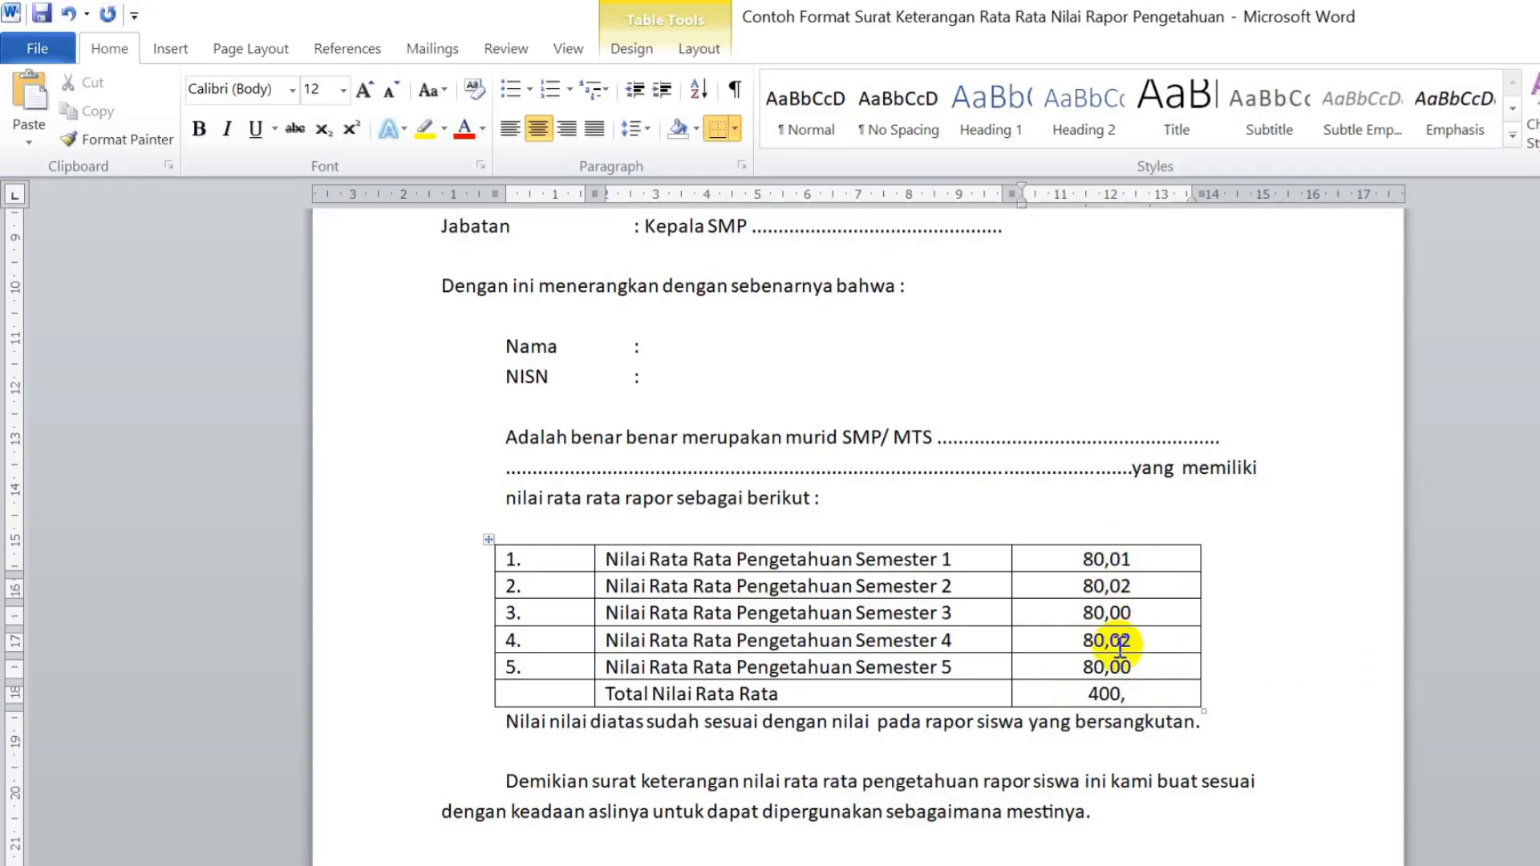
pyautogui.write('05')
pyautogui.moveTo(1145, 694); pyautogui.dragTo(1073, 699)
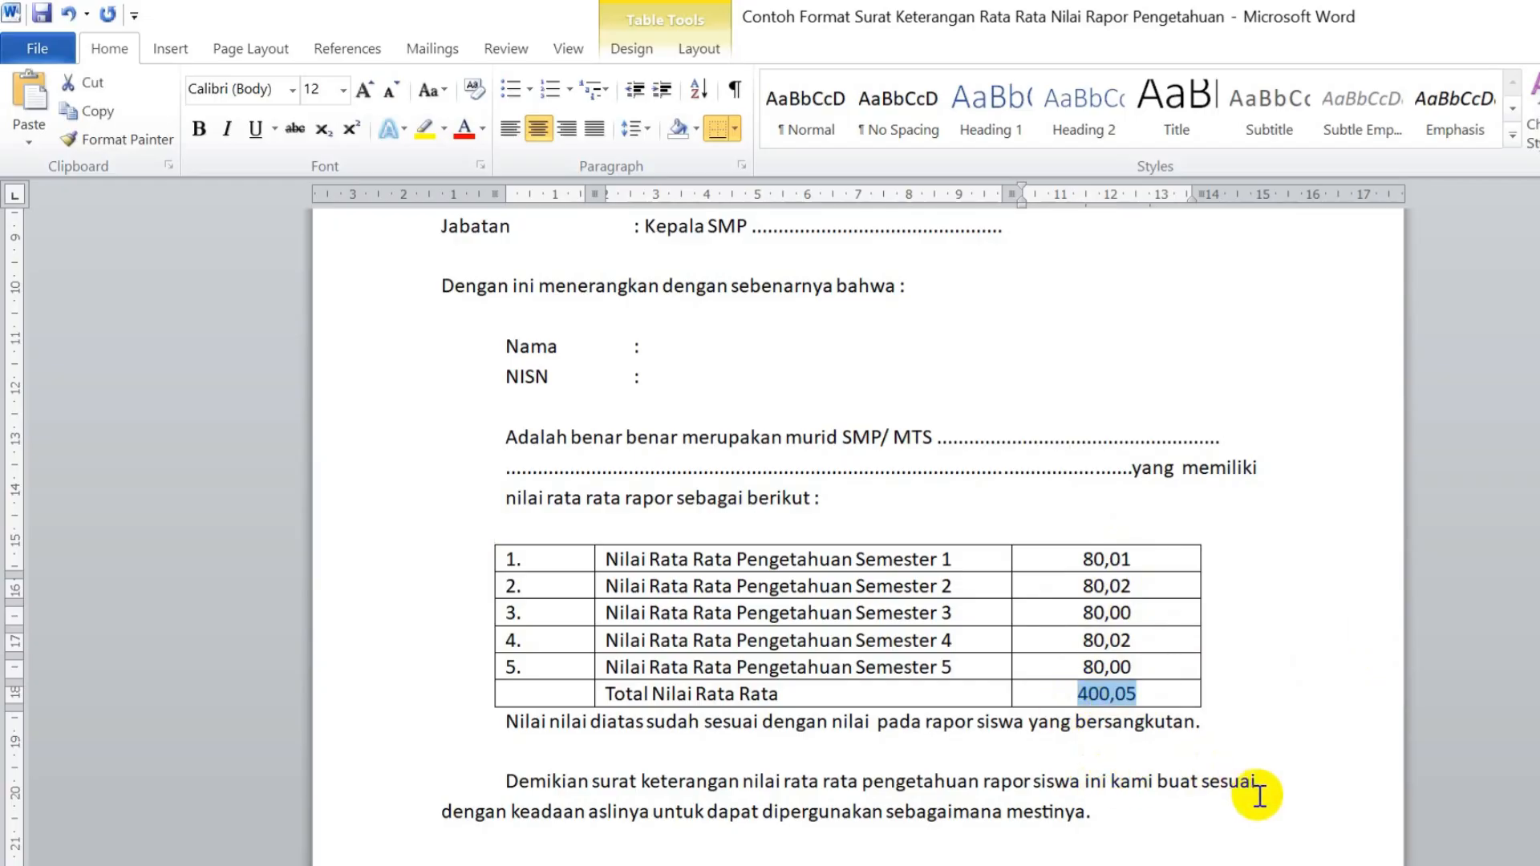
pyautogui.click(839, 500)
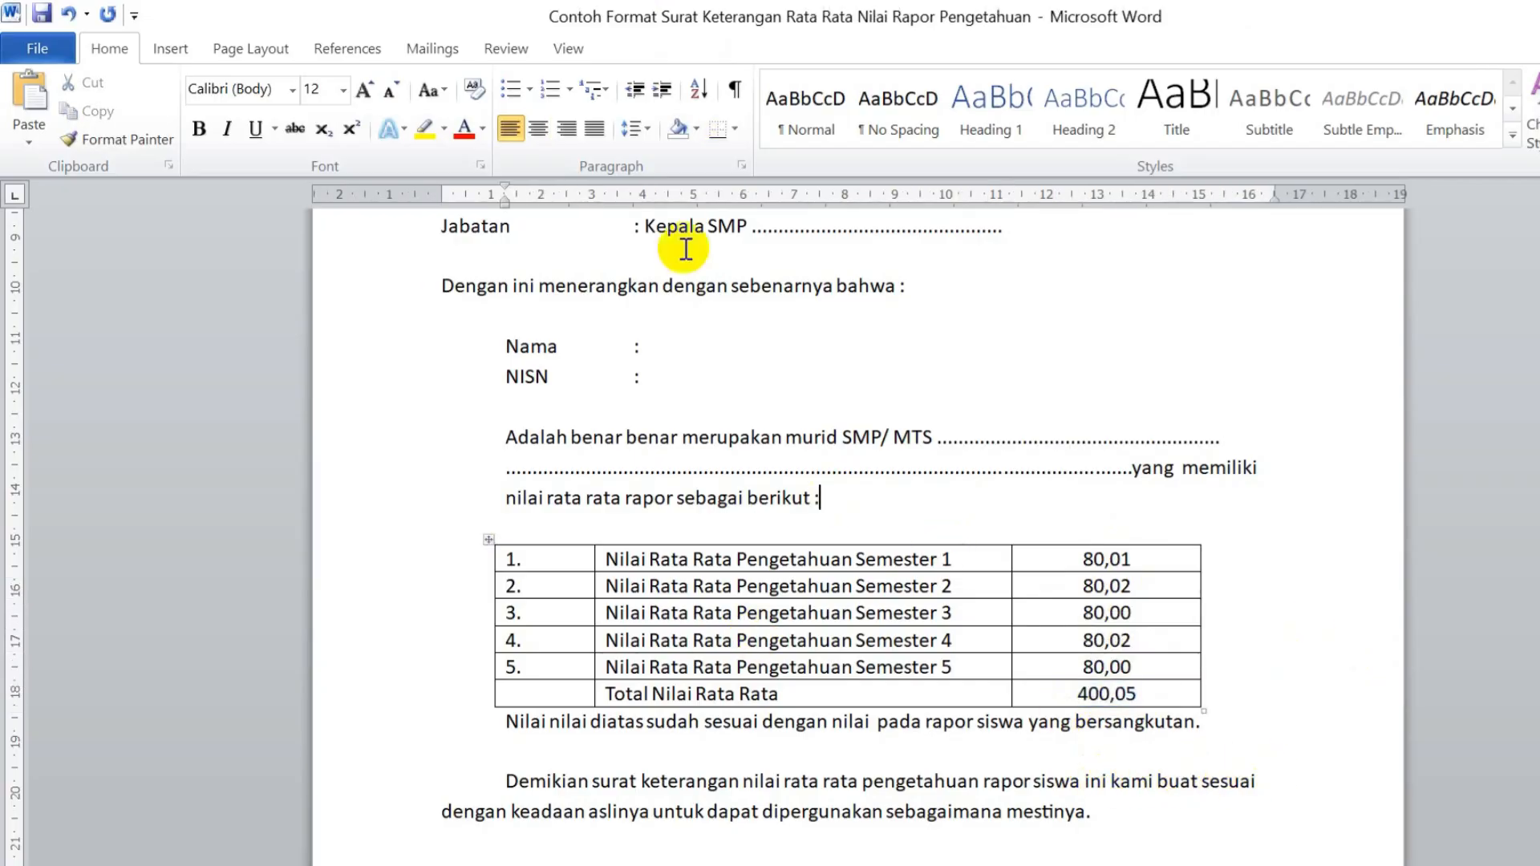
# - Save the filled rapor-average letter as a PDF via Save As
pyautogui.click(38, 48)
pyautogui.click(88, 118)
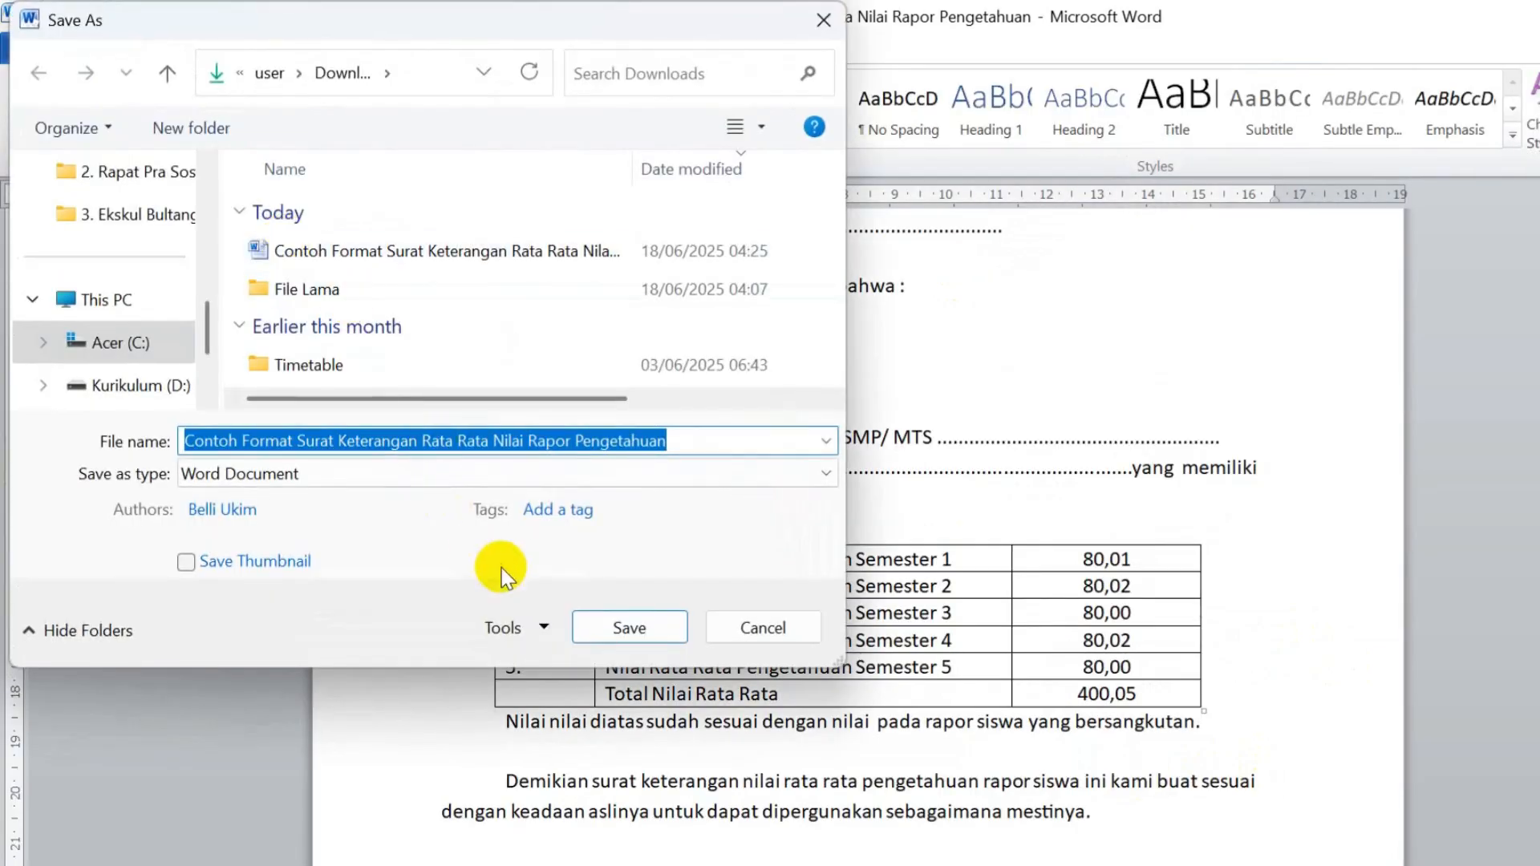
pyautogui.click(517, 477)
pyautogui.click(439, 635)
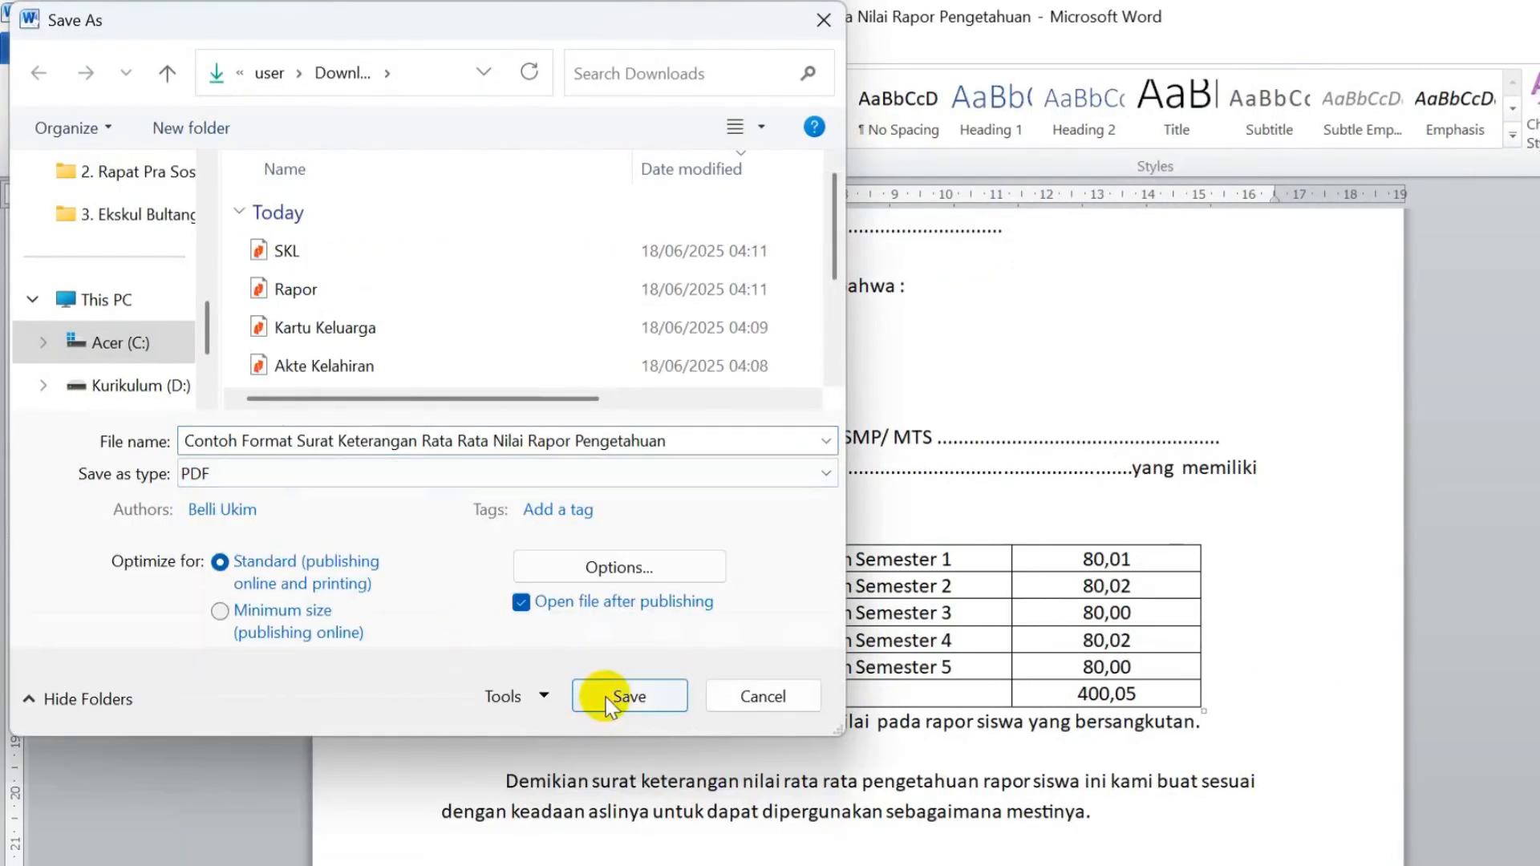
pyautogui.click(624, 694)
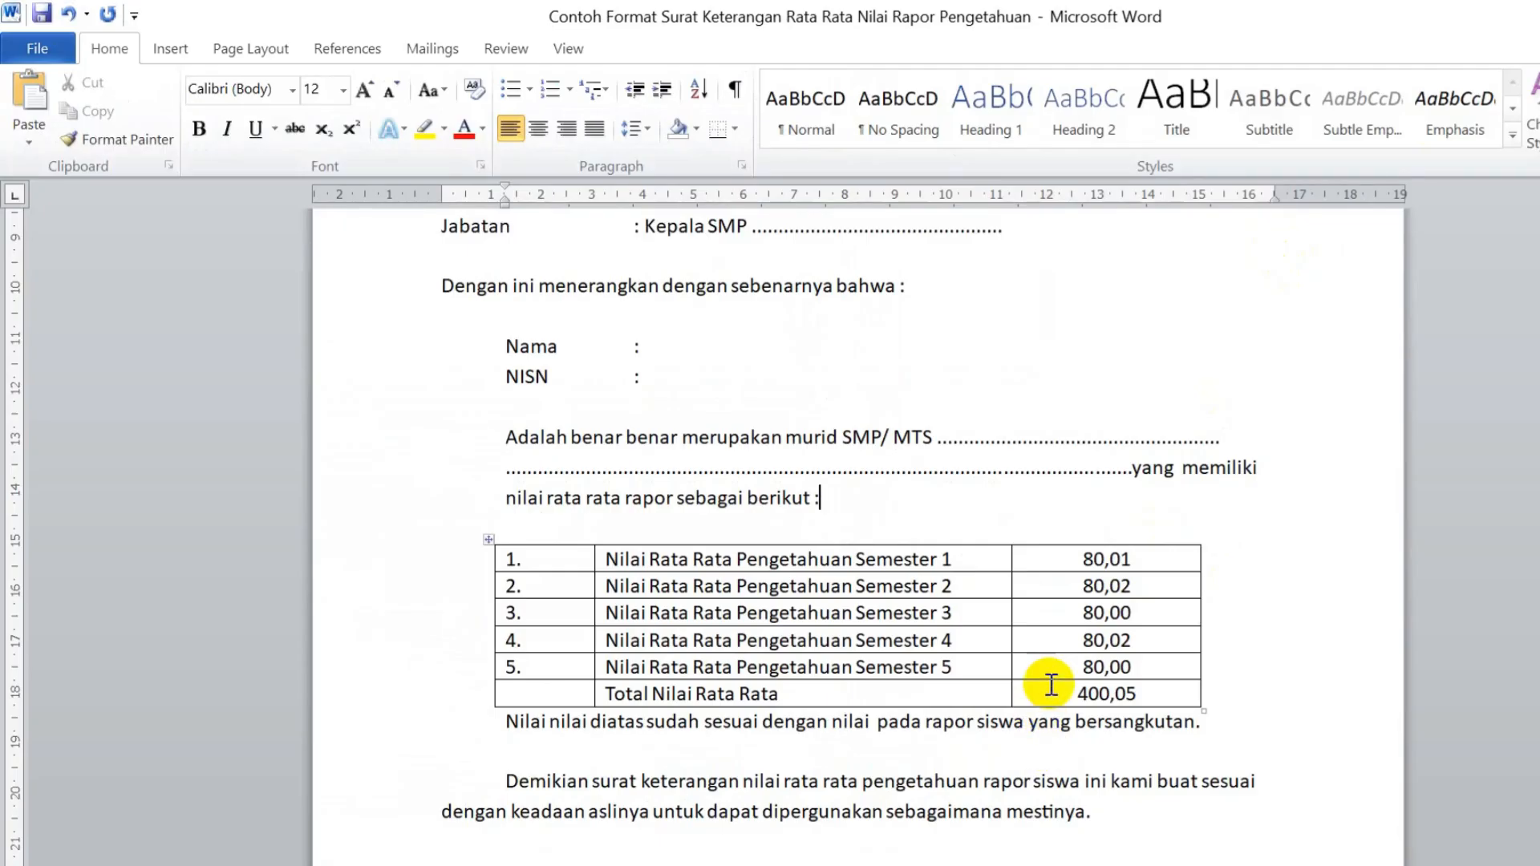
# - Close Word without saving changes to the letter template
pyautogui.hotkey('alt', 'F4')
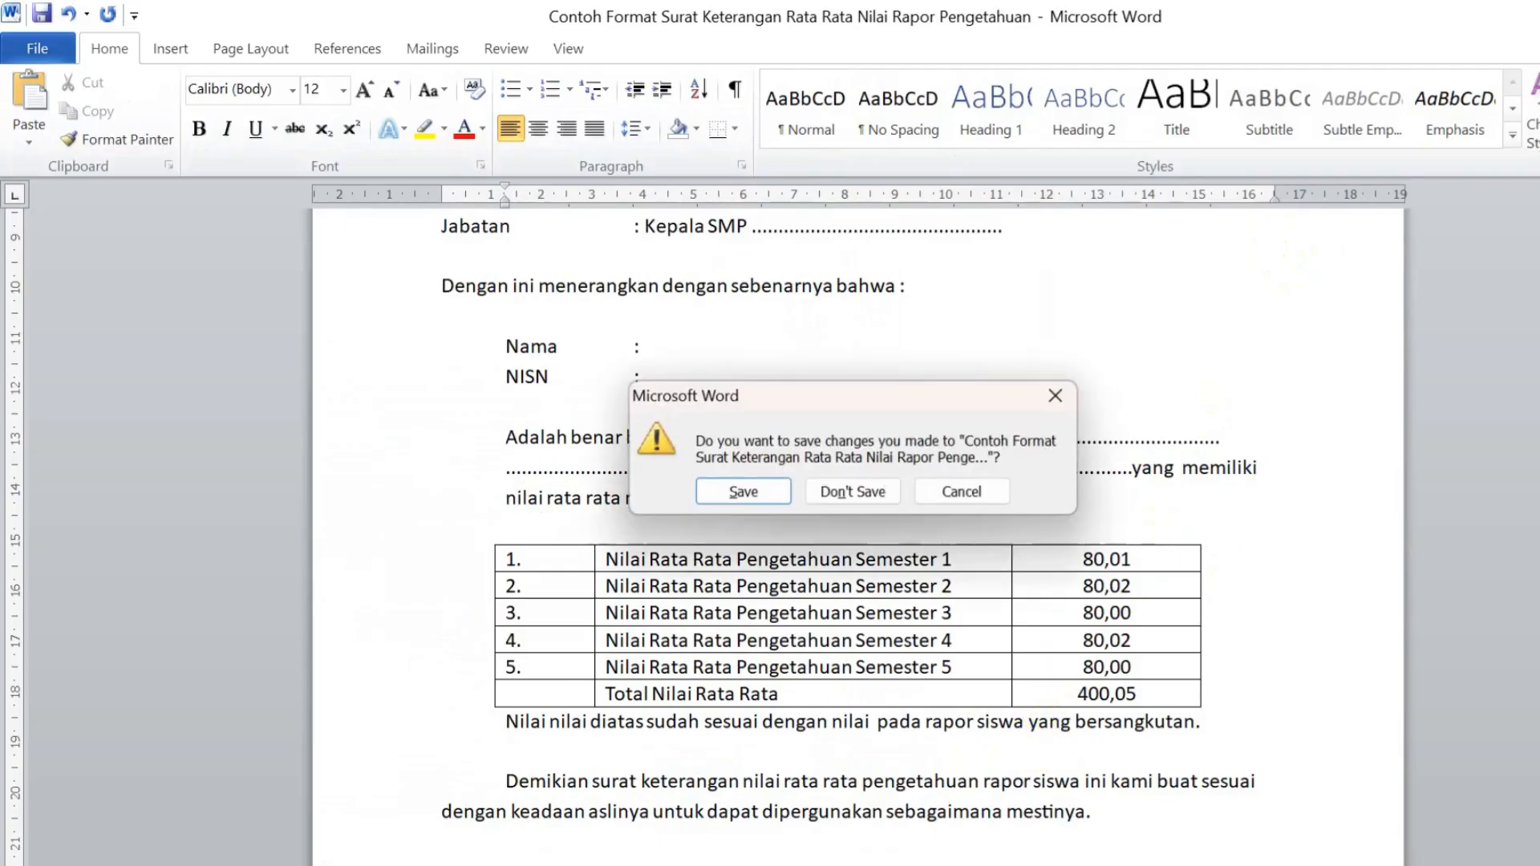
pyautogui.click(1000, 500)
pyautogui.scroll(-3, 1043, 650)
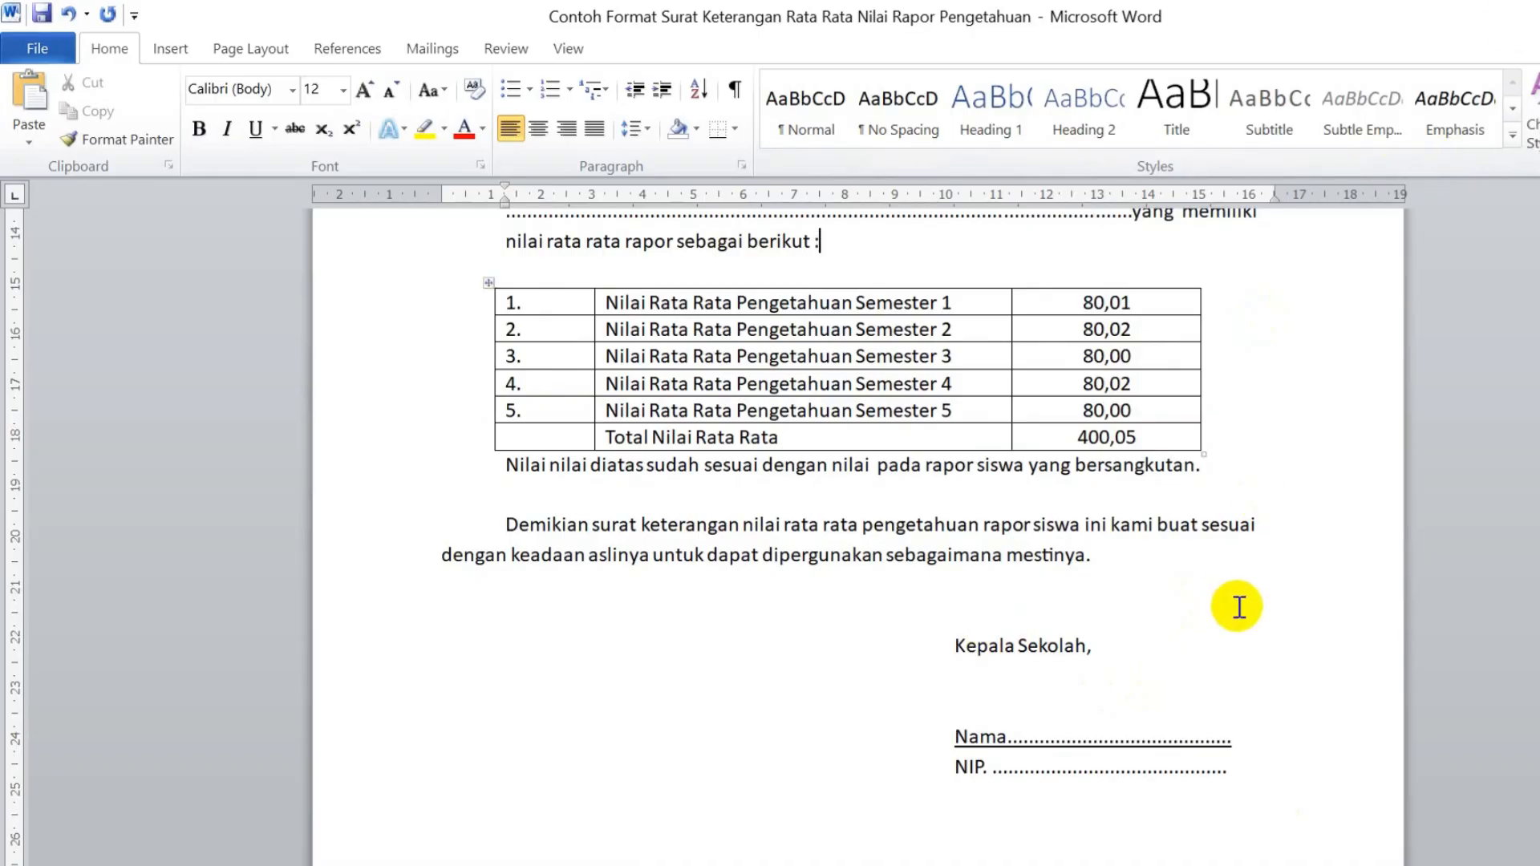
pyautogui.moveTo(1316, 784); pyautogui.dragTo(412, 213)
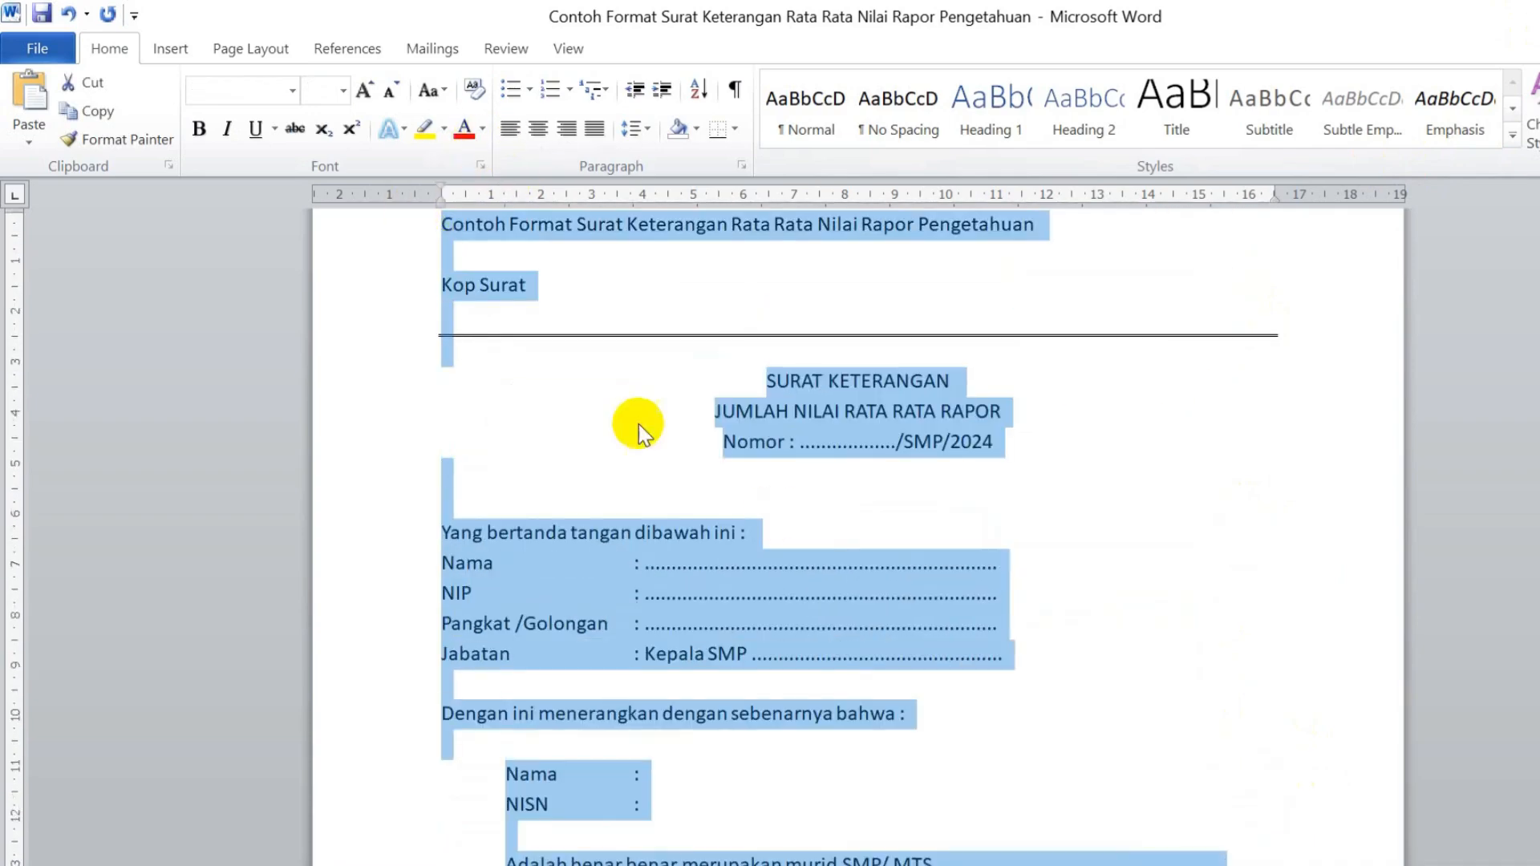
pyautogui.scroll(-5, 907, 561)
pyautogui.scroll(-5, 1085, 638)
pyautogui.click(981, 588)
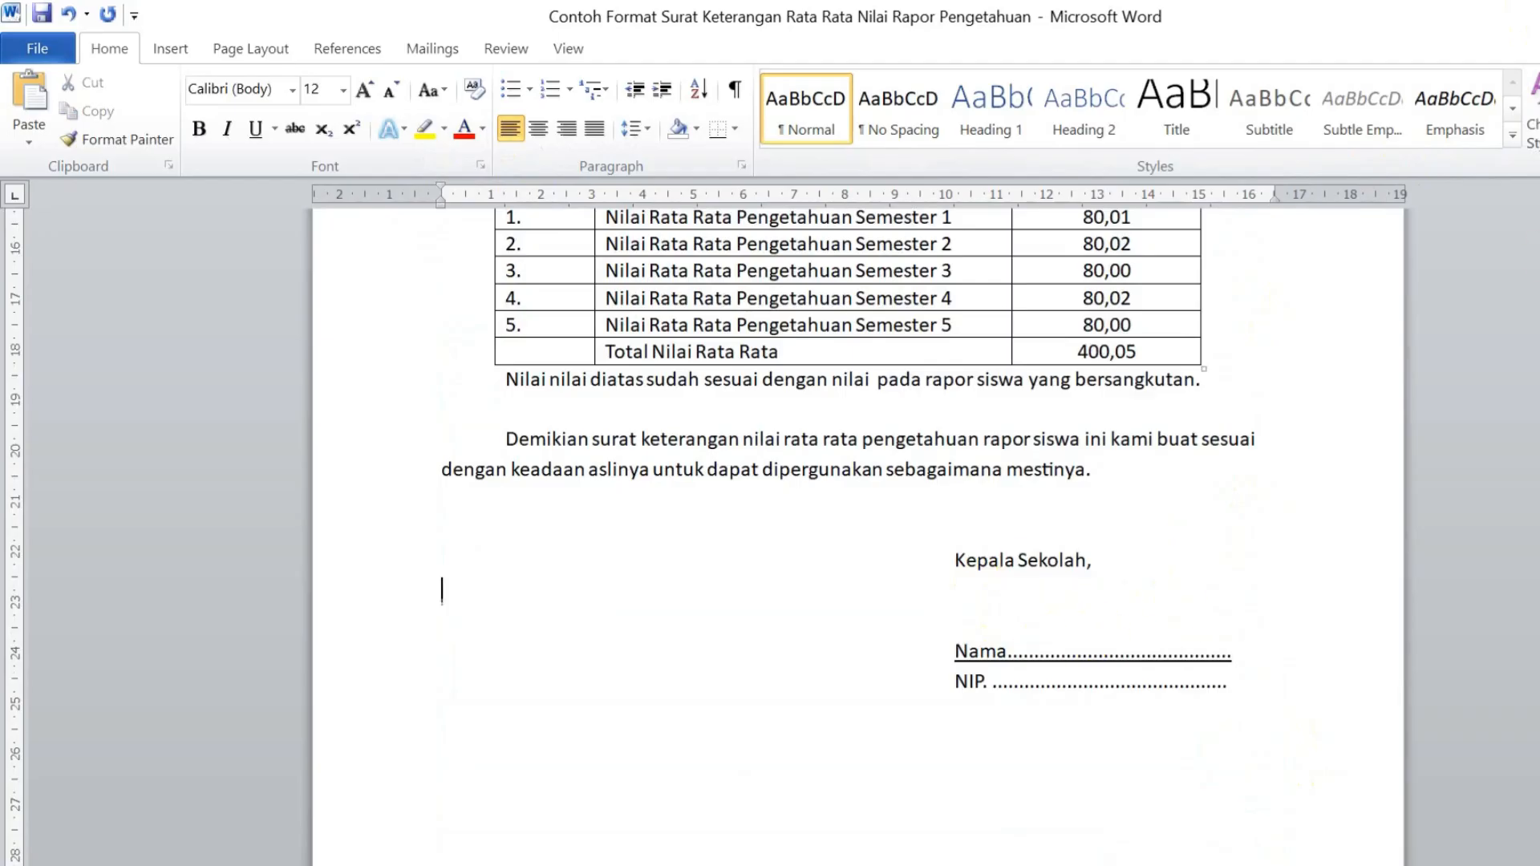
pyautogui.hotkey('alt', 'F4')
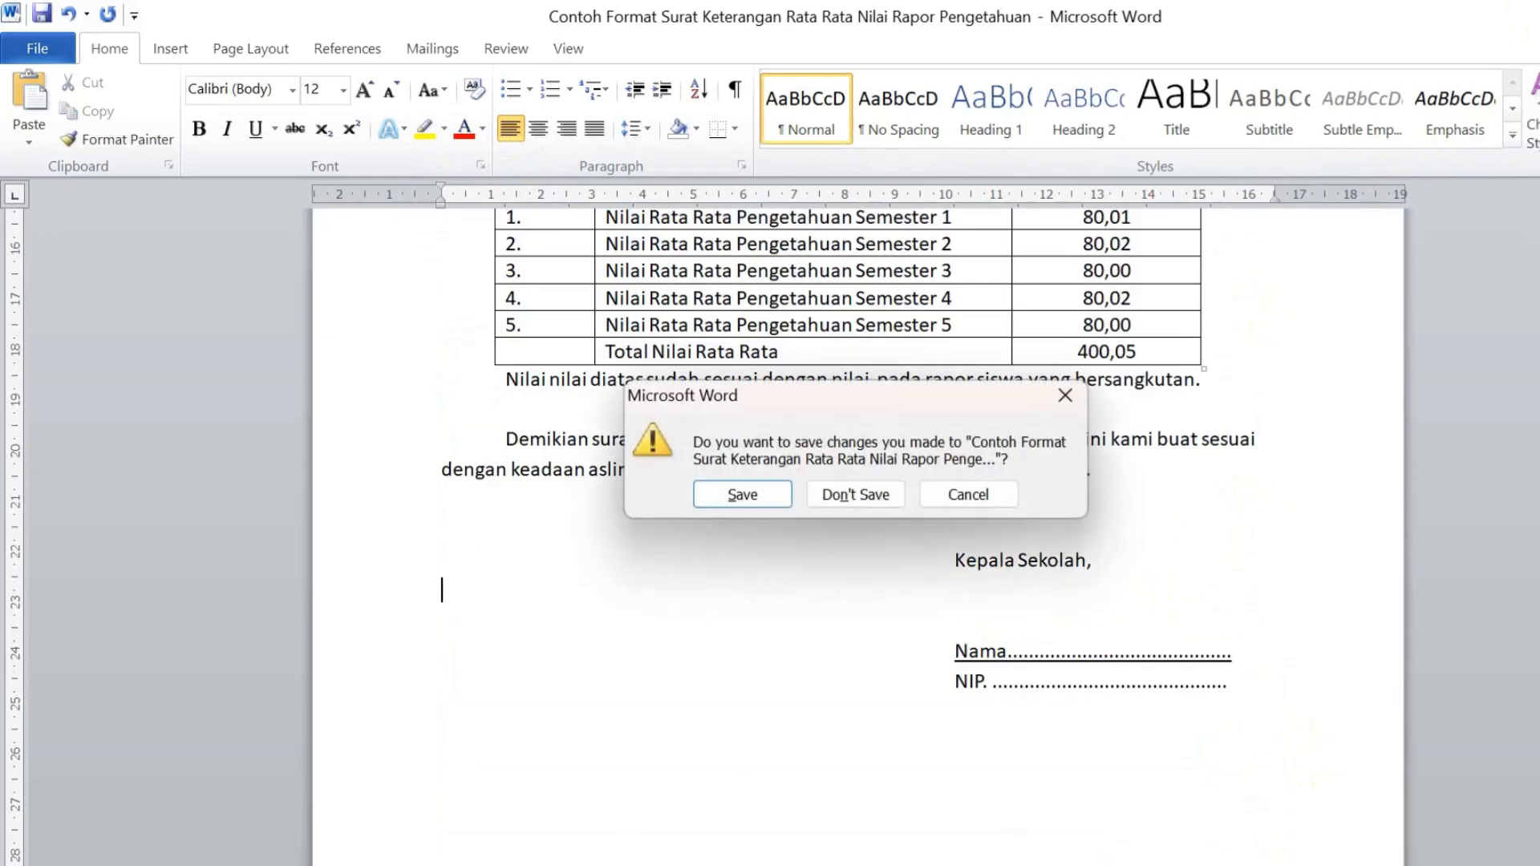
pyautogui.click(848, 485)
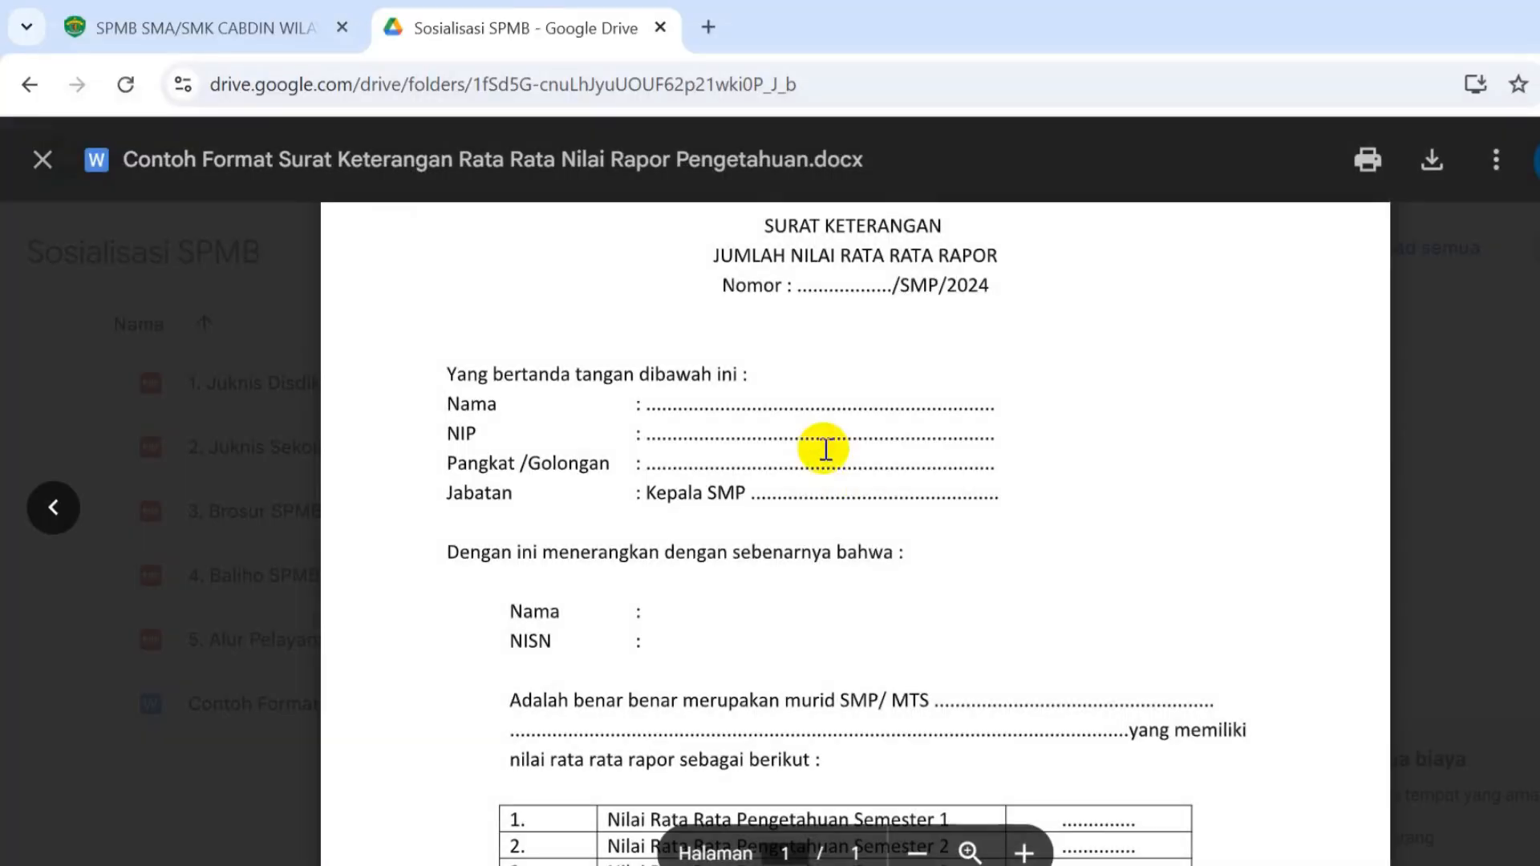
# - Close the Drive tab and upload the rapor-average certificate PDF to row 04
pyautogui.click(656, 29)
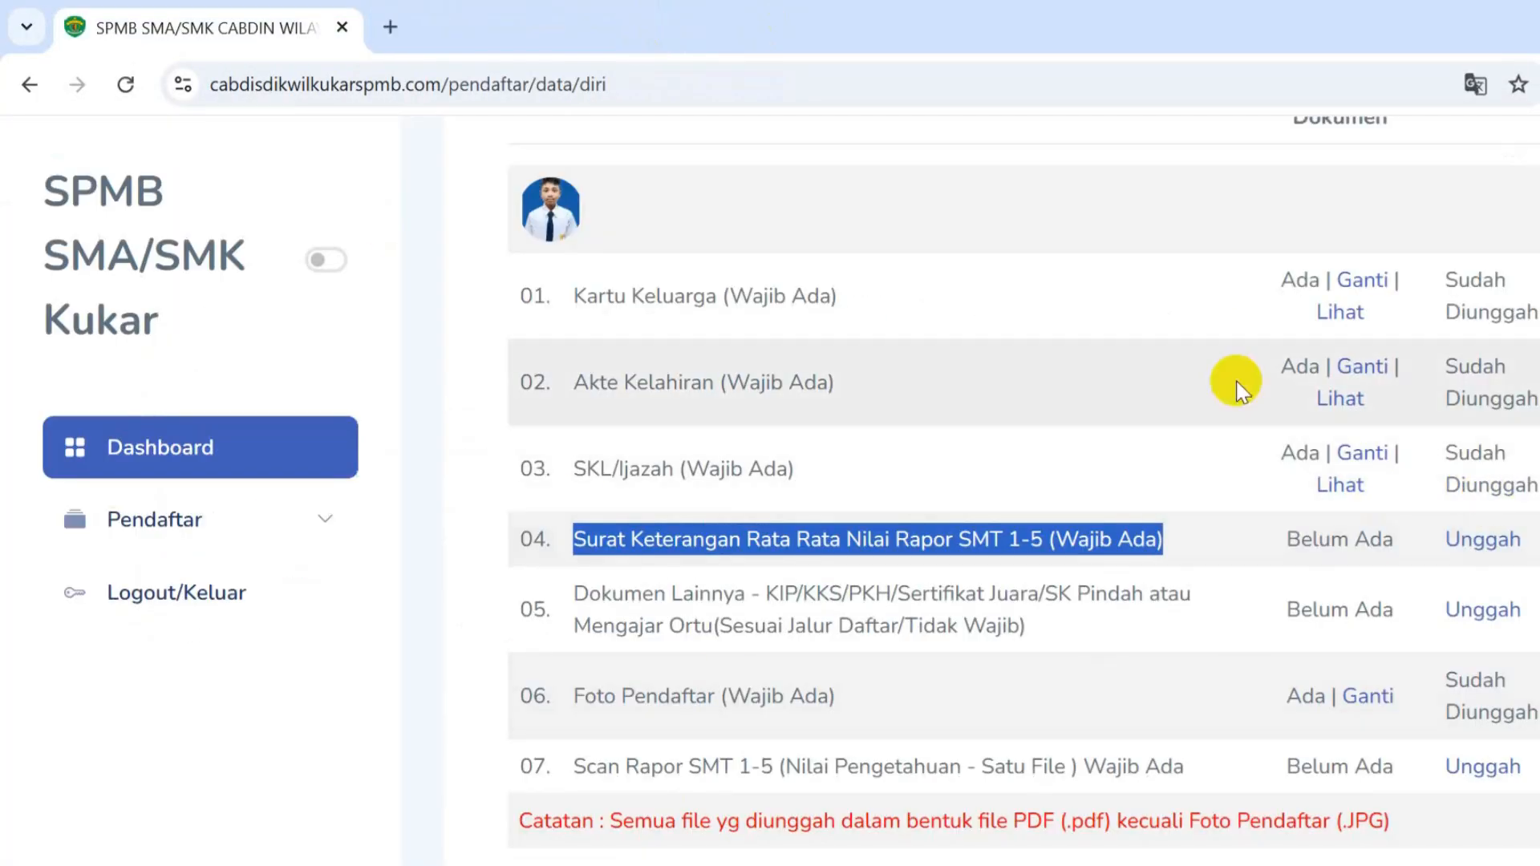
pyautogui.click(1461, 546)
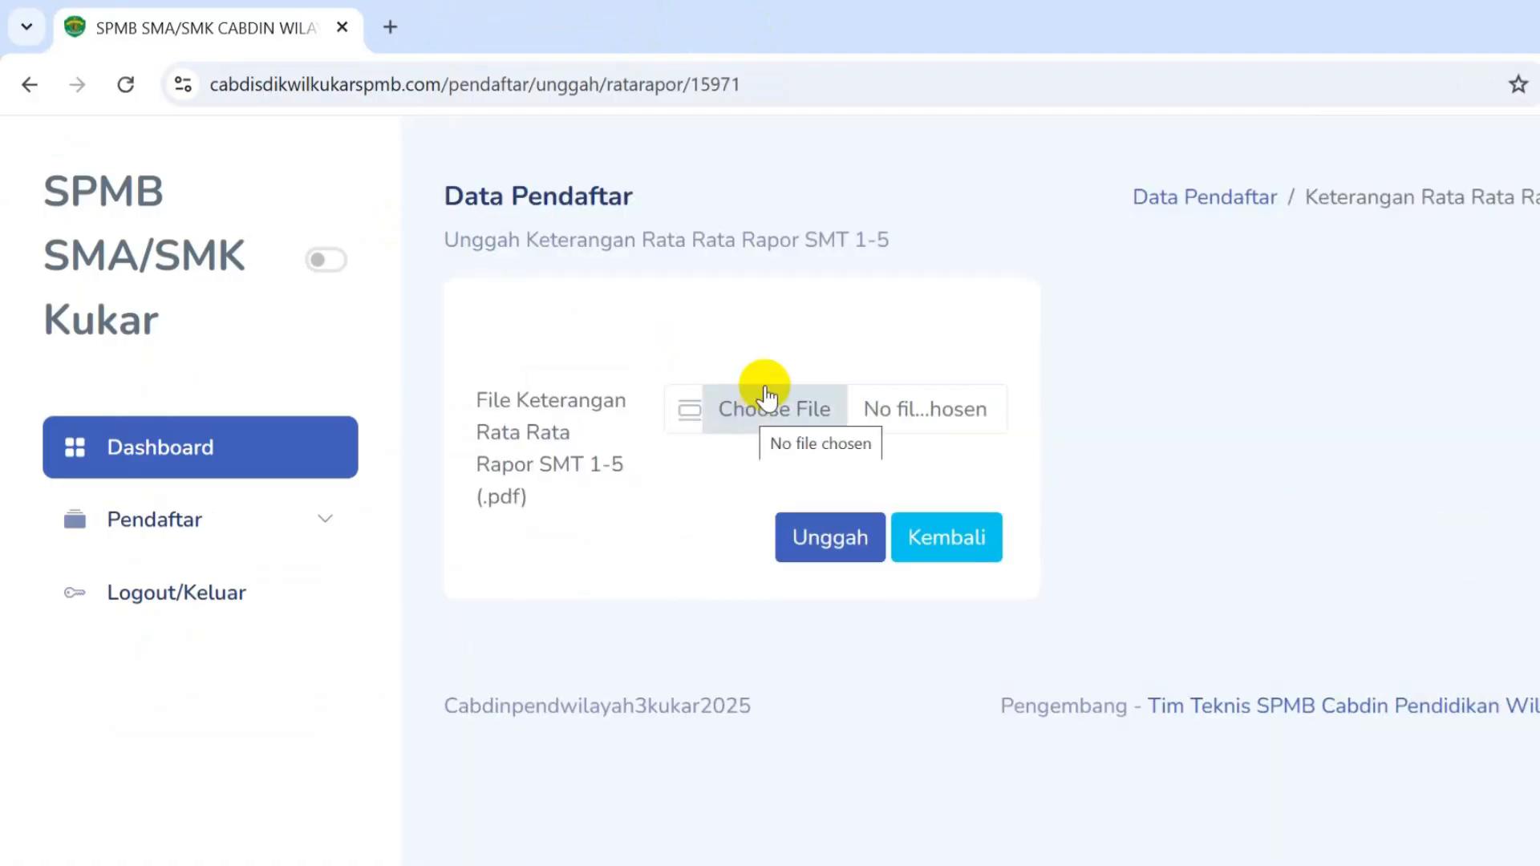
pyautogui.click(811, 416)
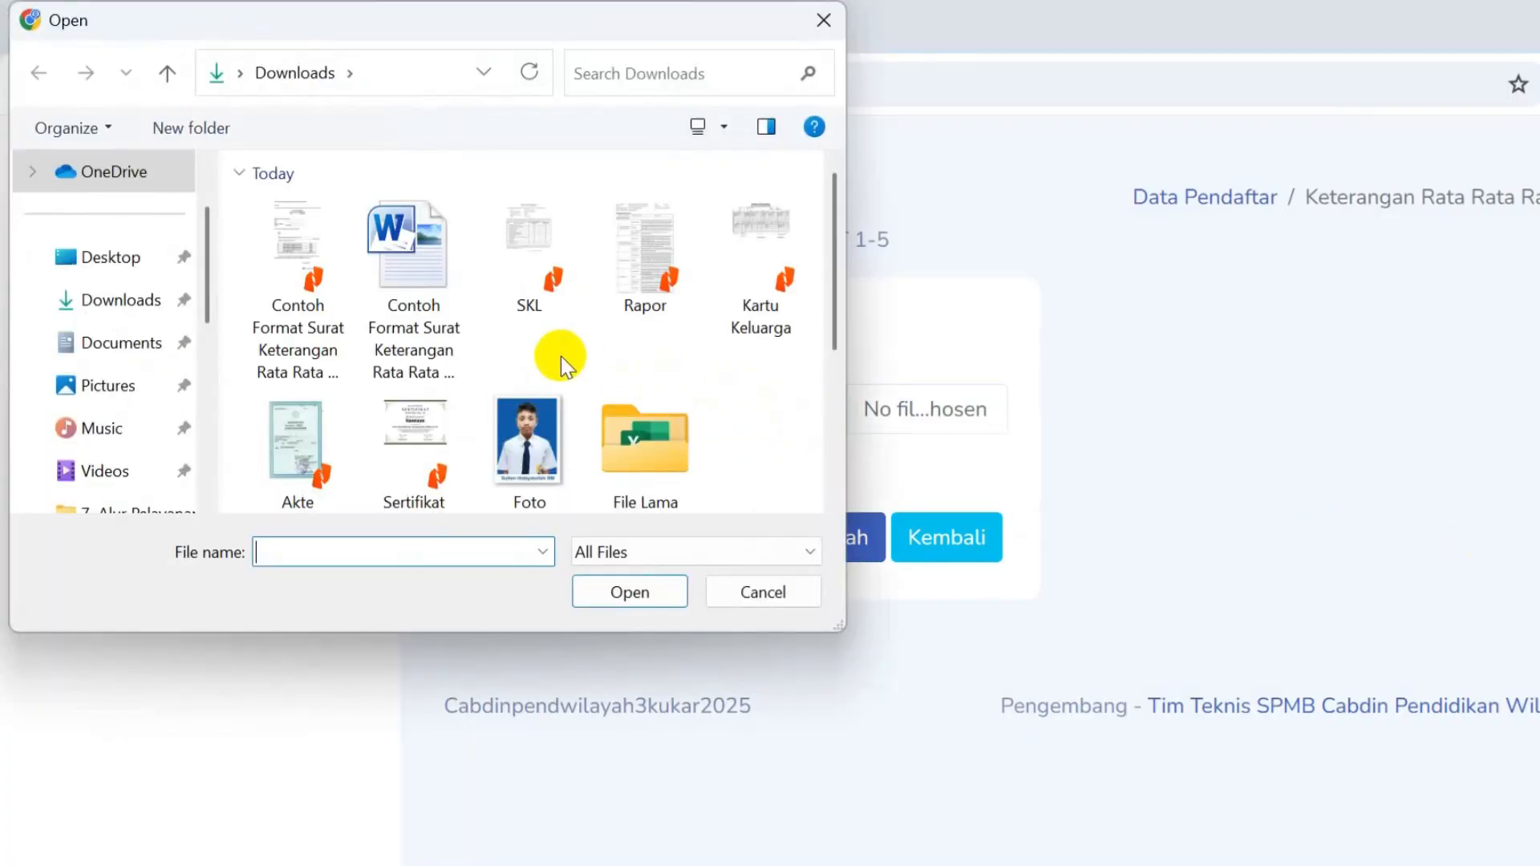
pyautogui.doubleClick(276, 317)
pyautogui.click(849, 536)
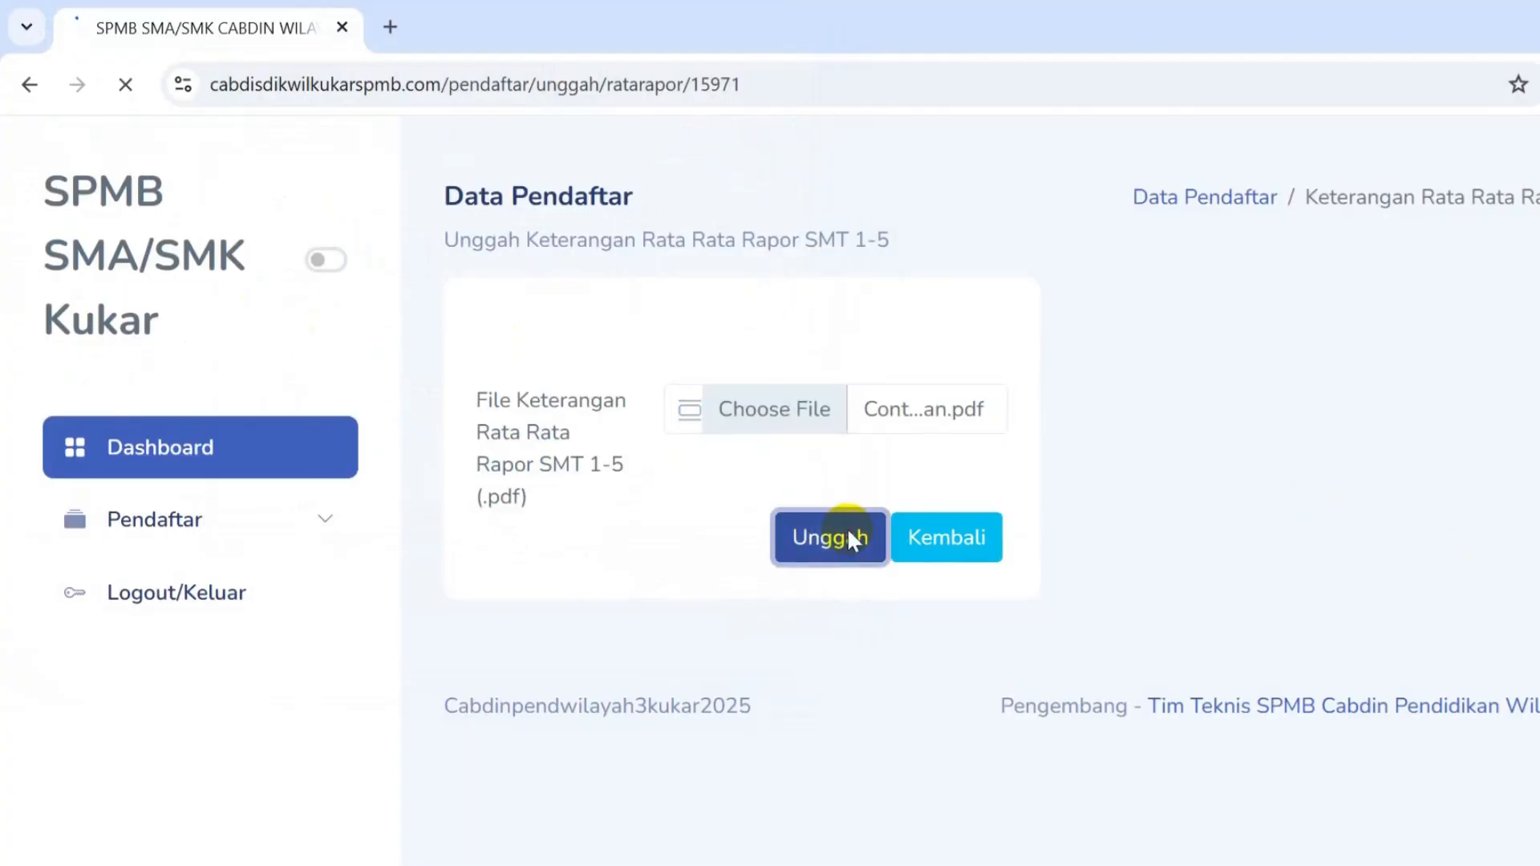
pyautogui.scroll(-8, 1298, 548)
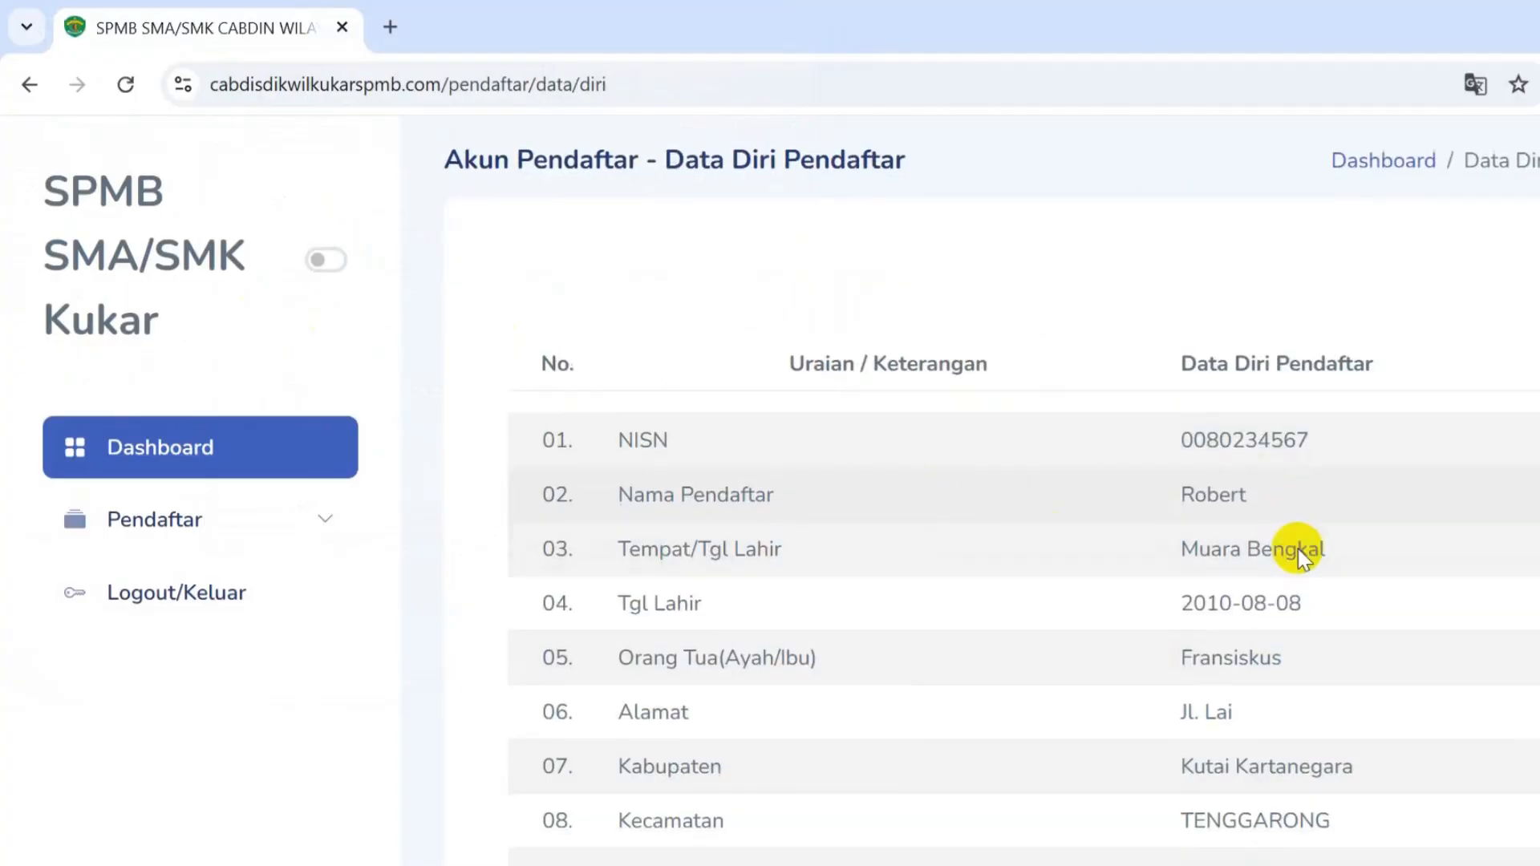
pyautogui.scroll(-10, 1295, 548)
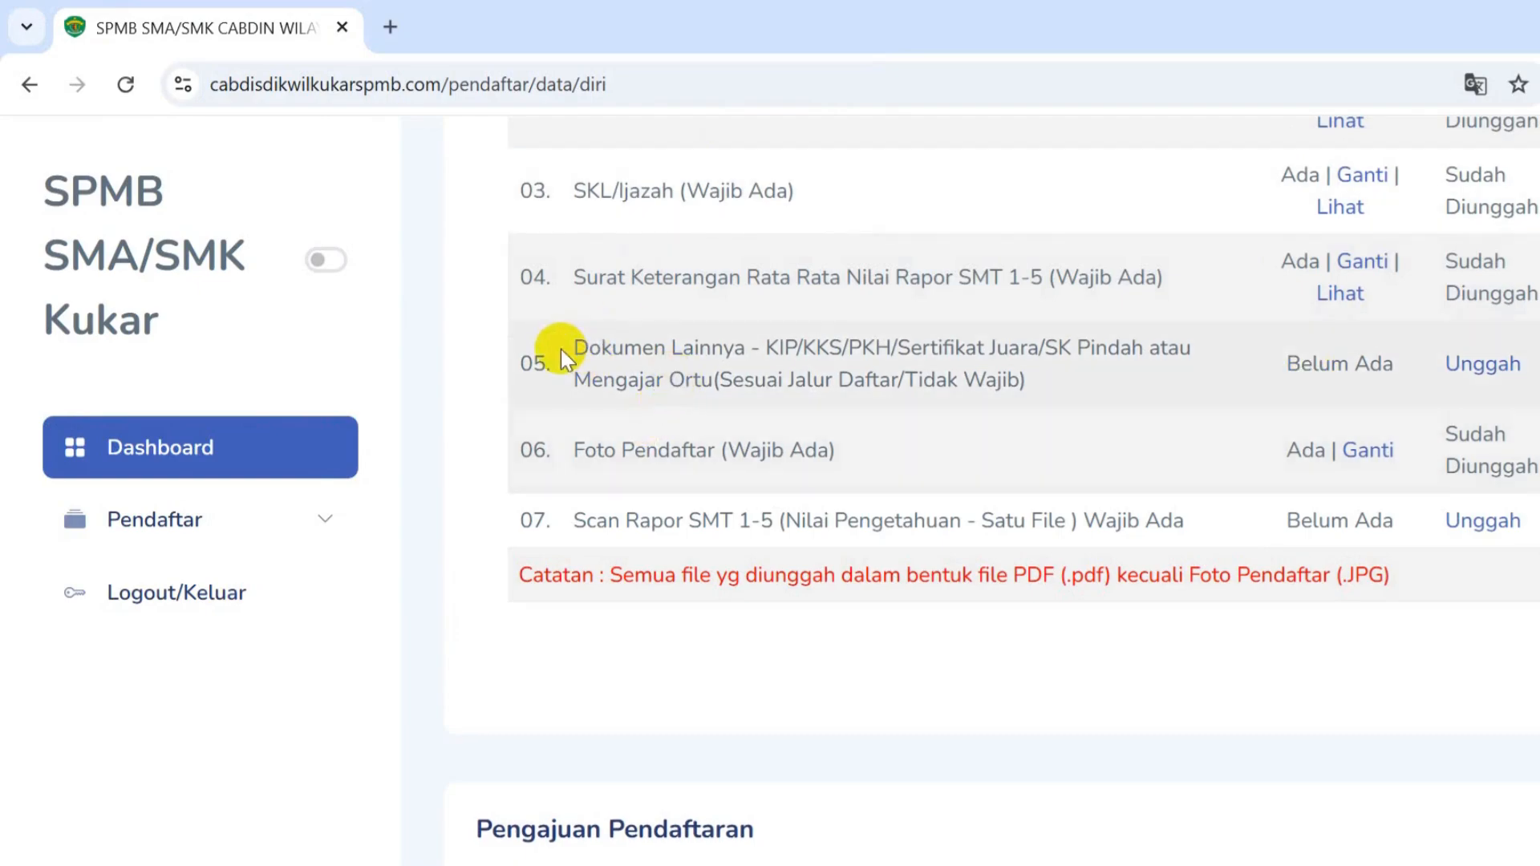
pyautogui.moveTo(577, 346); pyautogui.dragTo(893, 350)
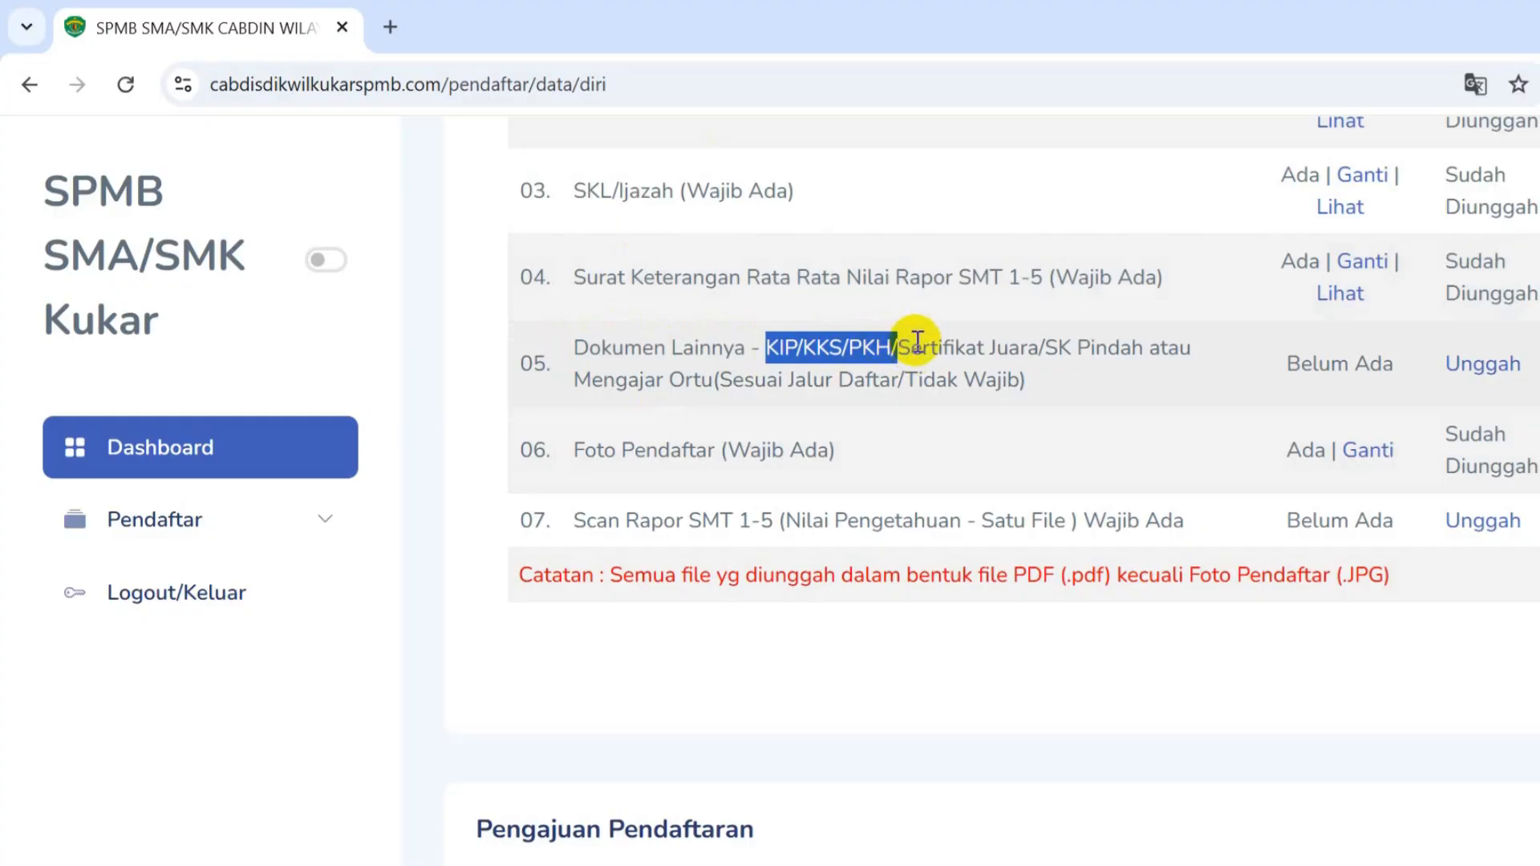
pyautogui.click(904, 343)
pyautogui.moveTo(898, 347); pyautogui.dragTo(1047, 343)
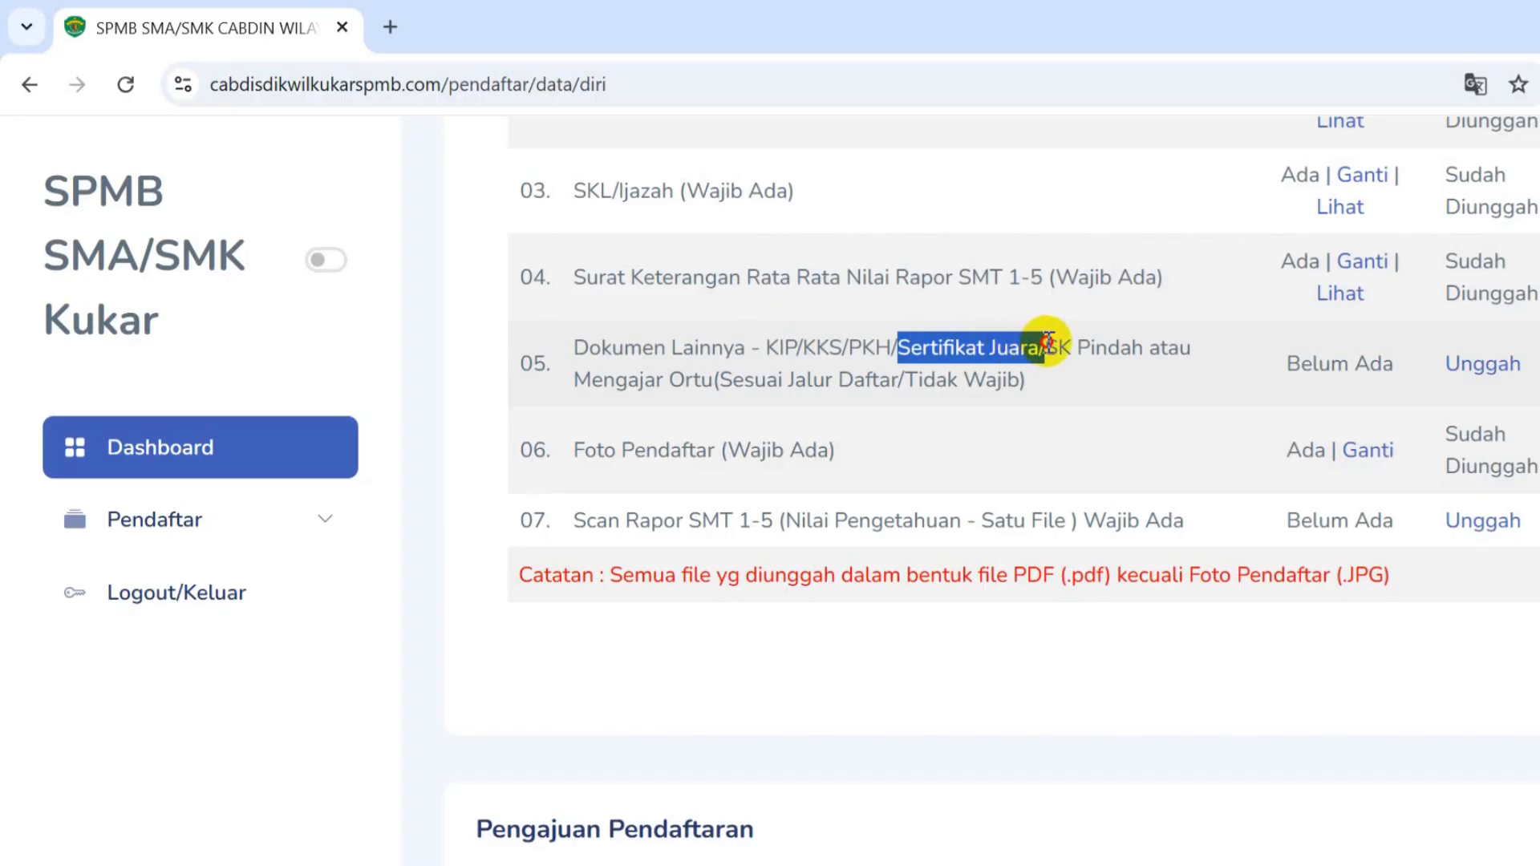
pyautogui.click(1059, 337)
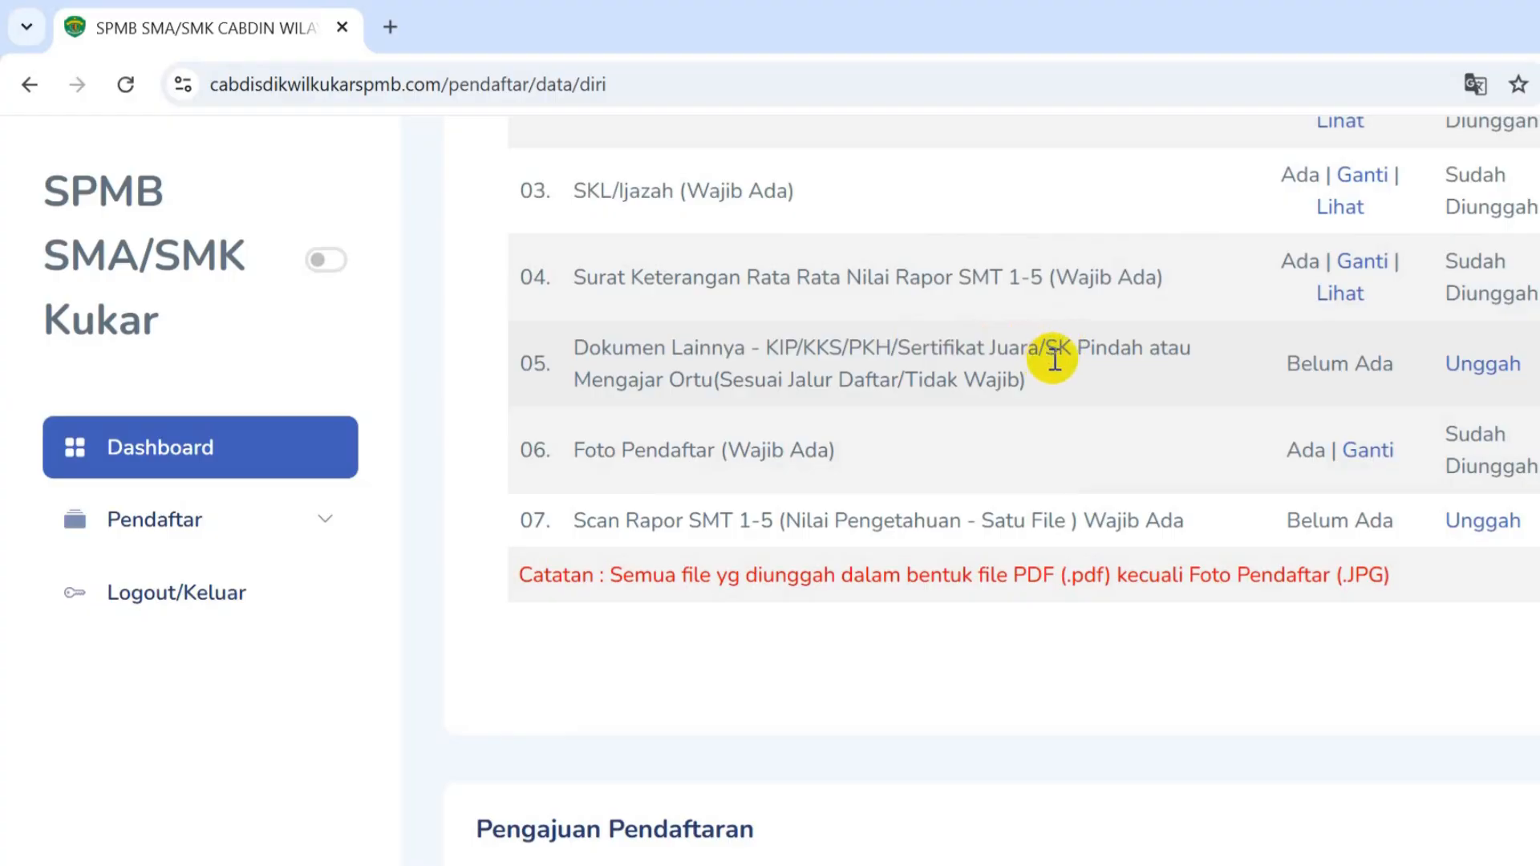
pyautogui.moveTo(1042, 346); pyautogui.dragTo(1145, 345)
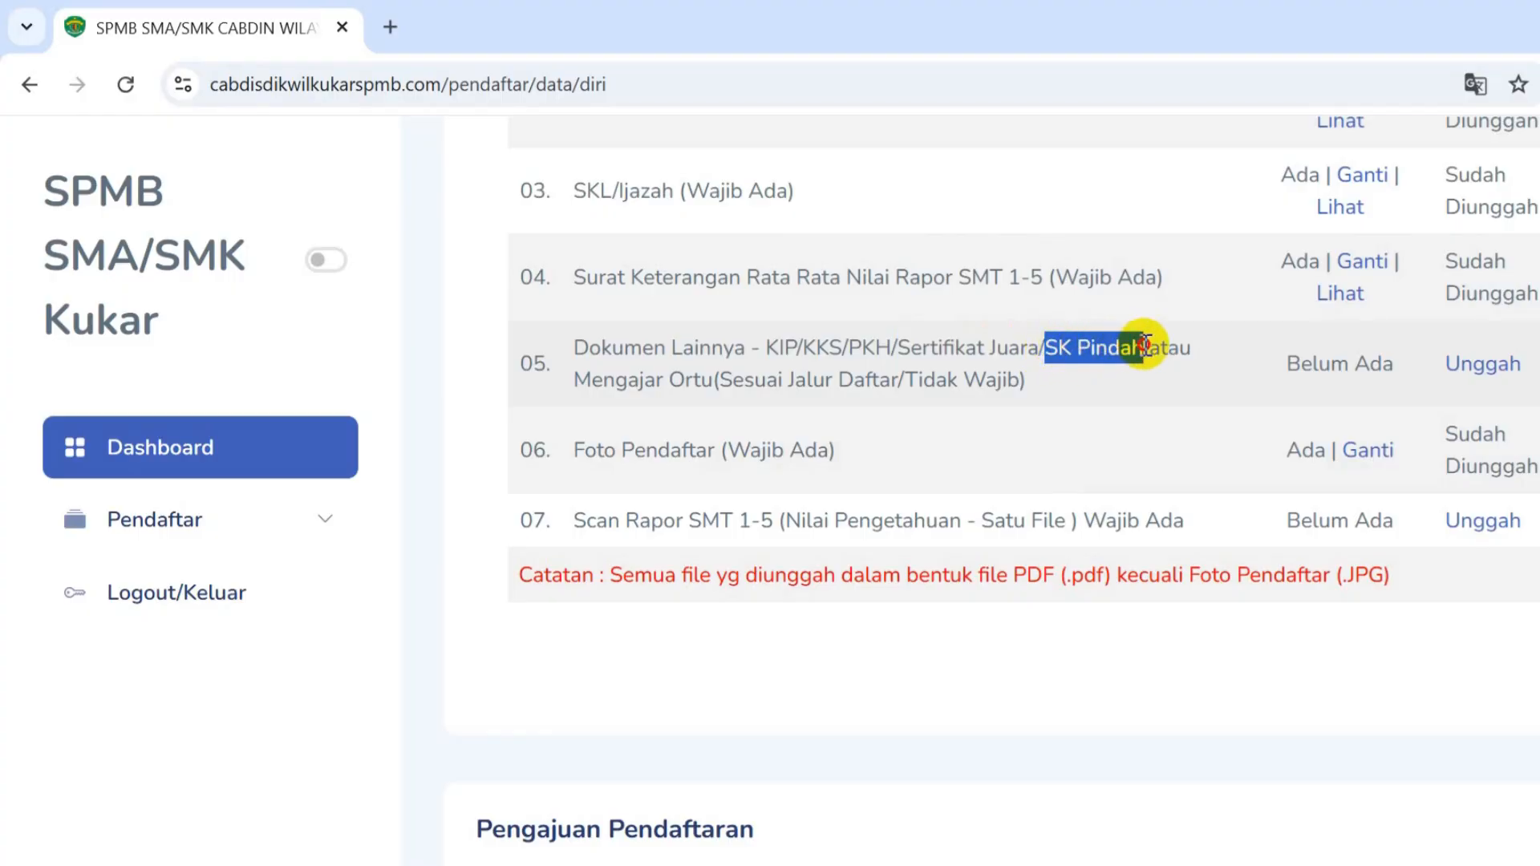
pyautogui.moveTo(712, 381); pyautogui.dragTo(576, 379)
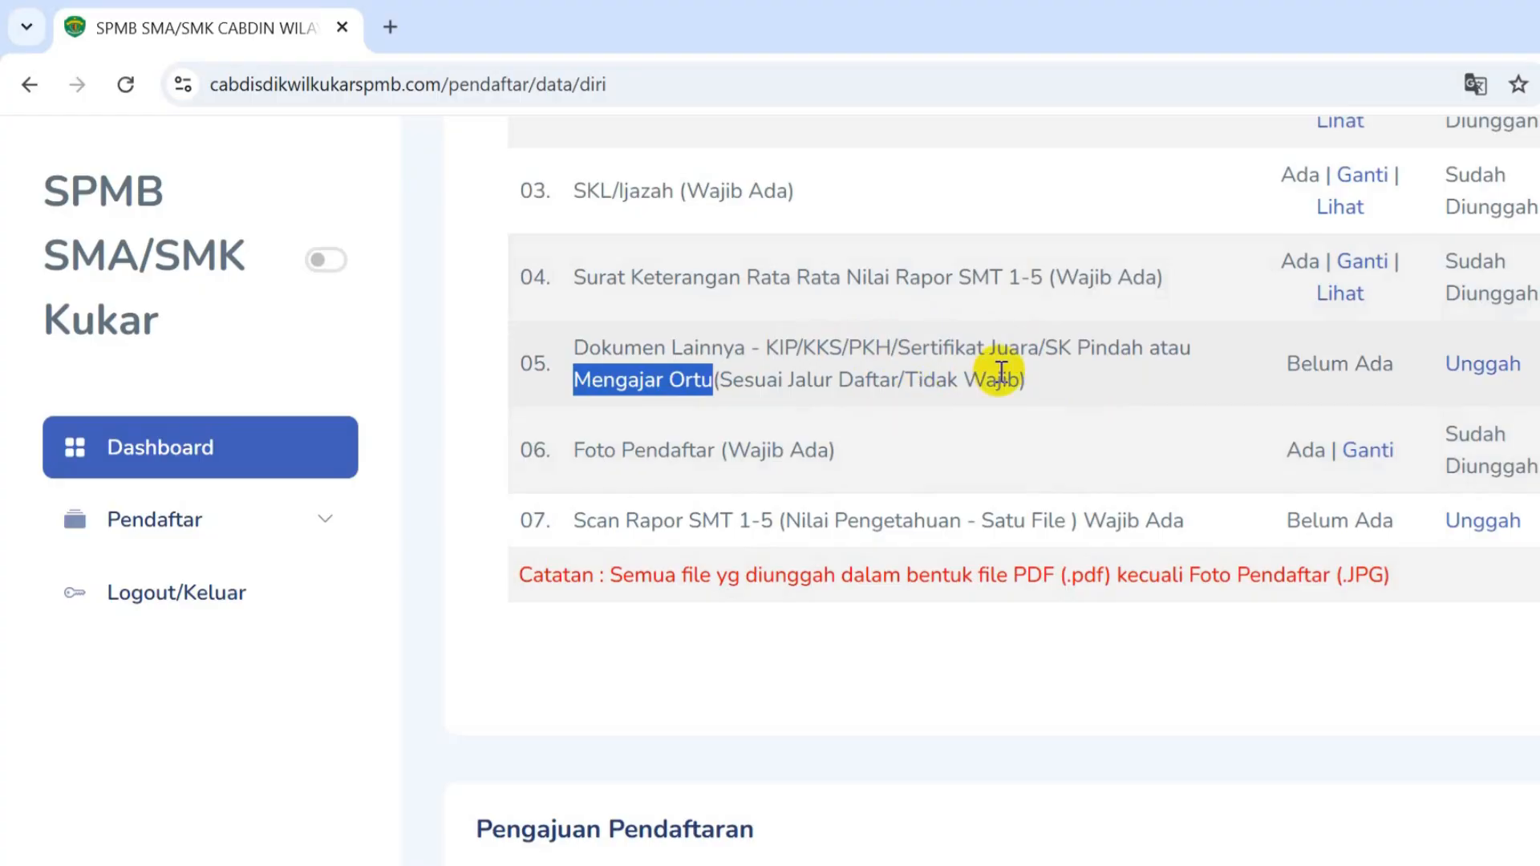
pyautogui.moveTo(1039, 373); pyautogui.dragTo(567, 350)
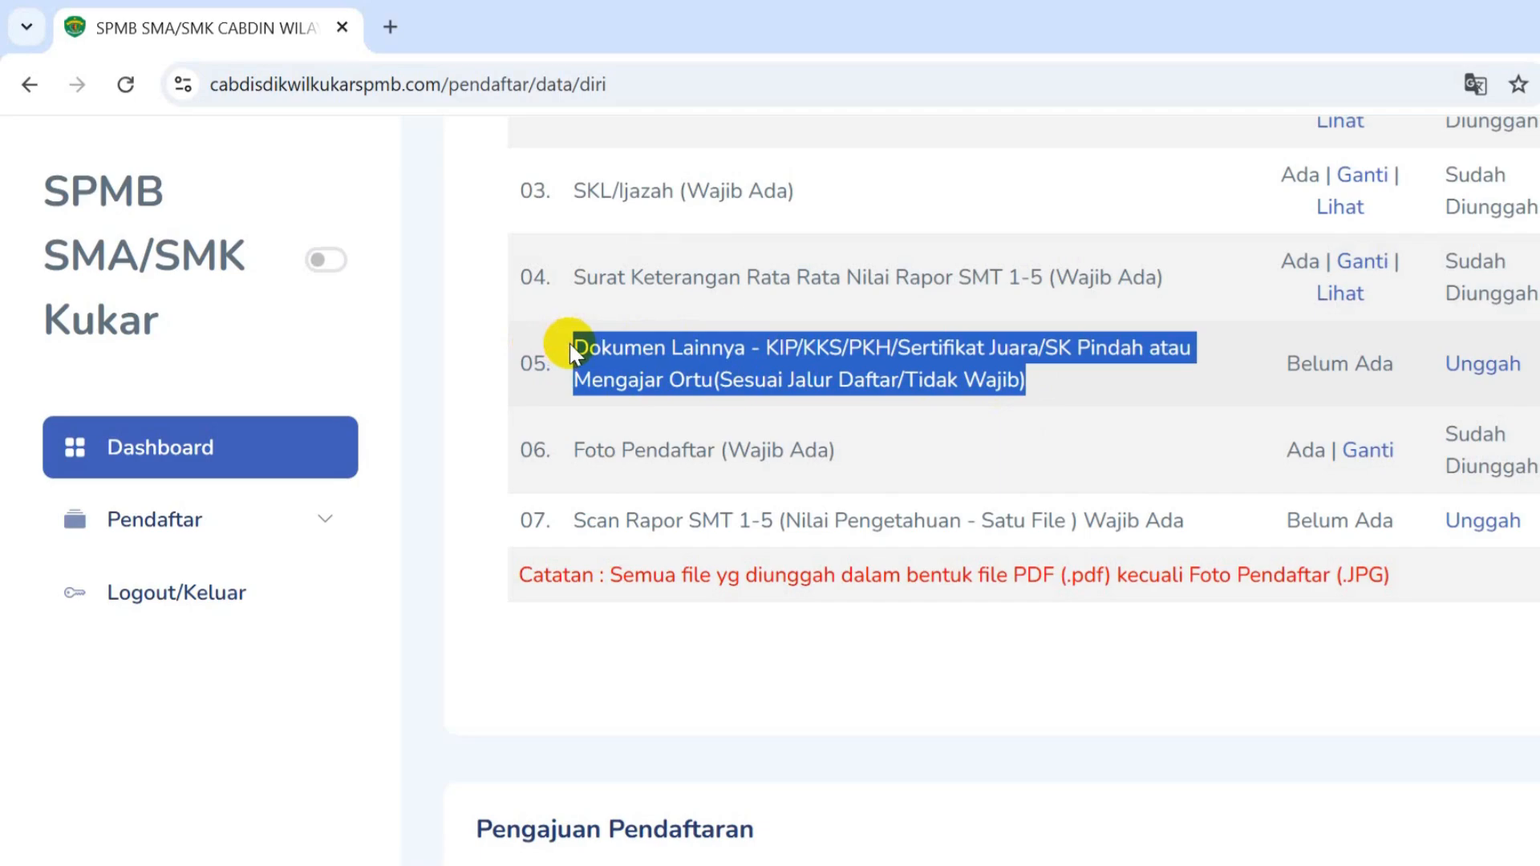
pyautogui.click(1402, 380)
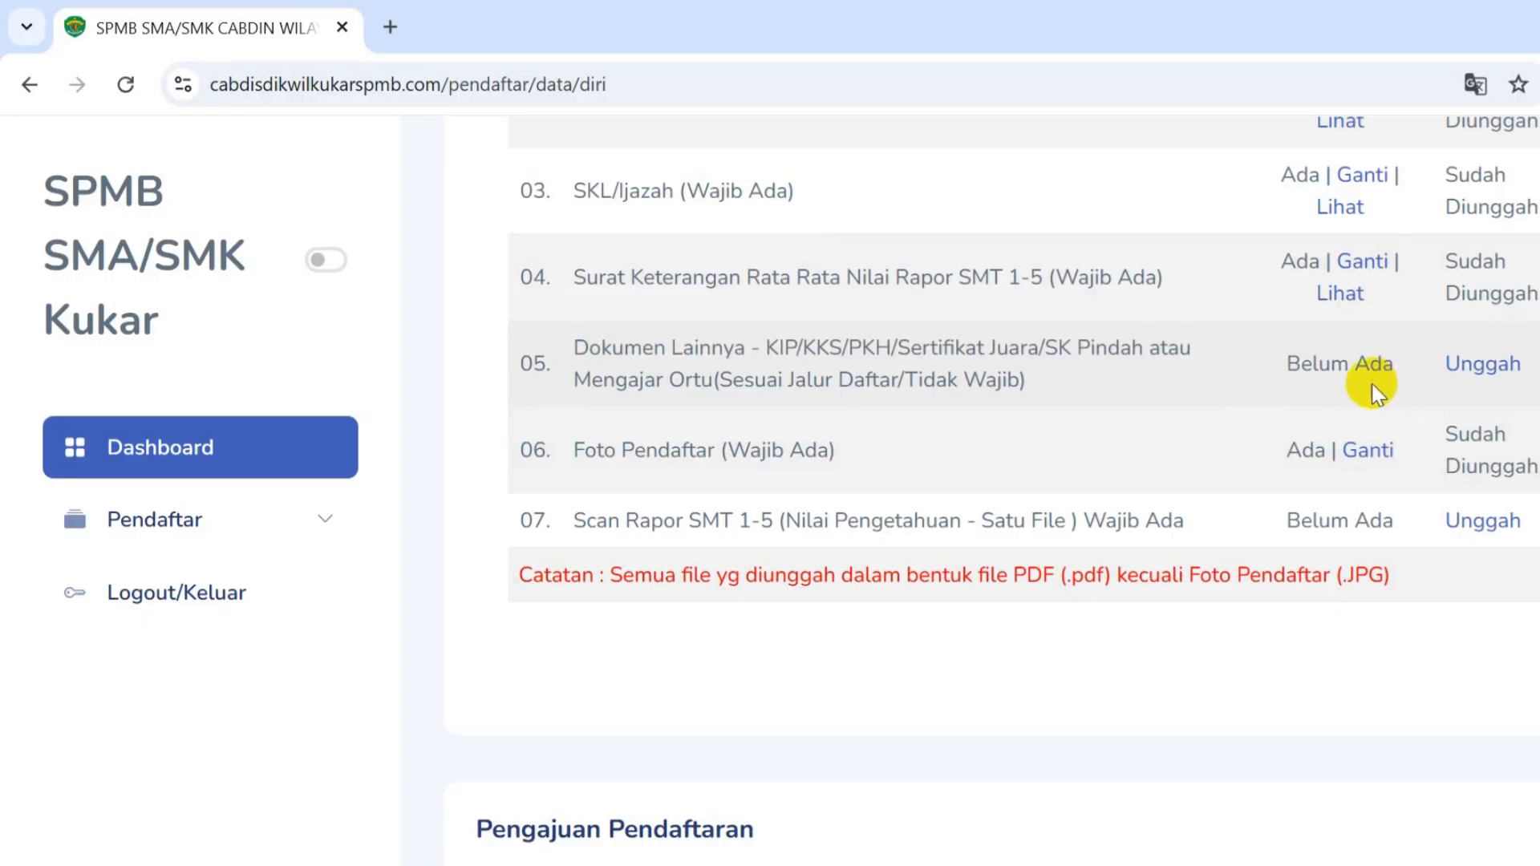
# - Upload Sertifikat.pdf from Downloads as row 05's Dokumen Lainnya
pyautogui.click(1485, 366)
pyautogui.click(782, 441)
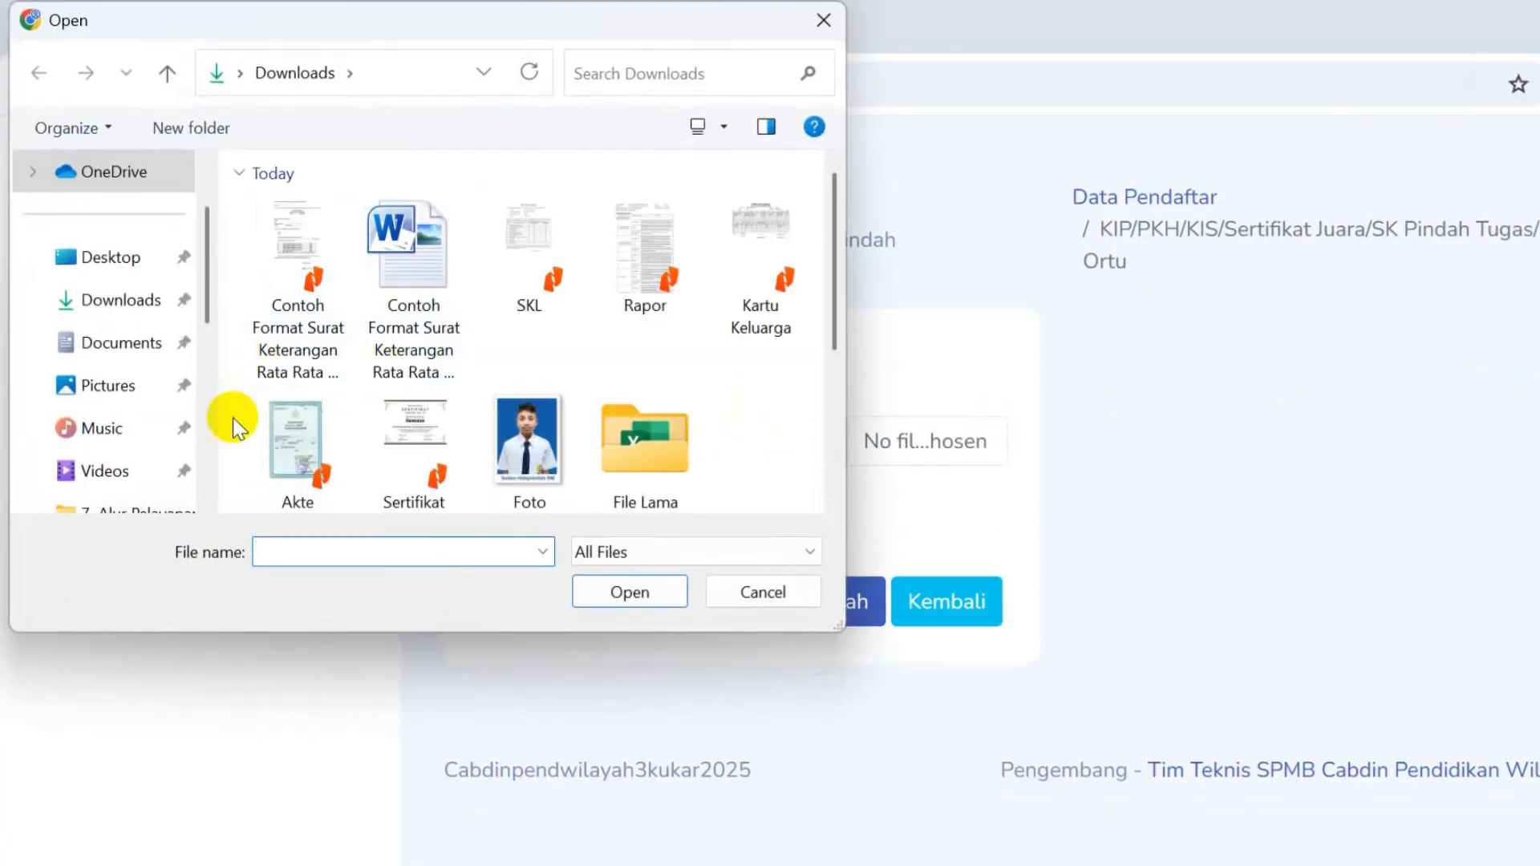
pyautogui.doubleClick(414, 461)
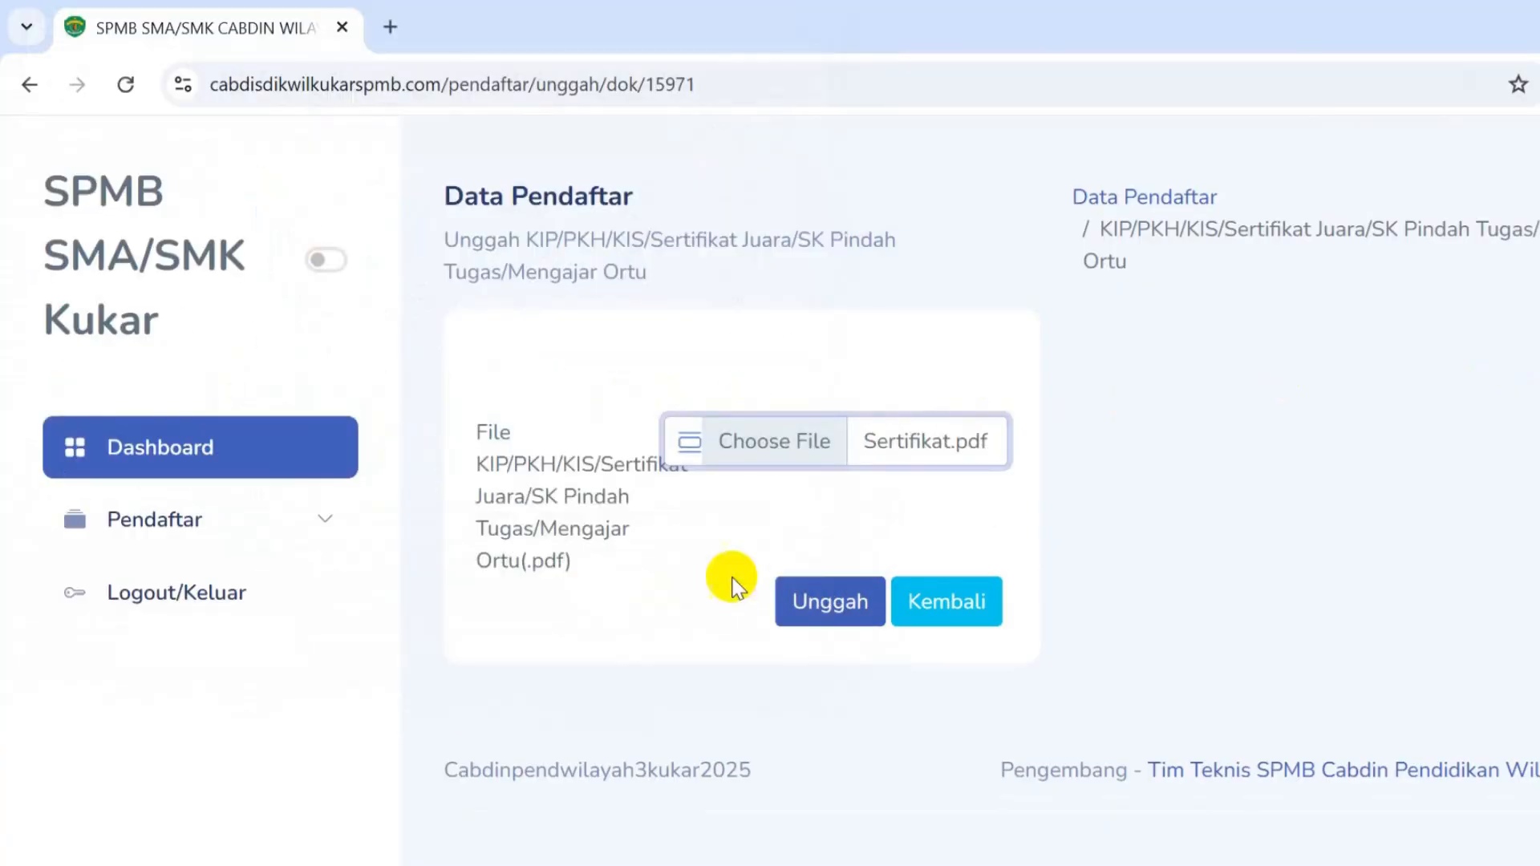
pyautogui.click(814, 602)
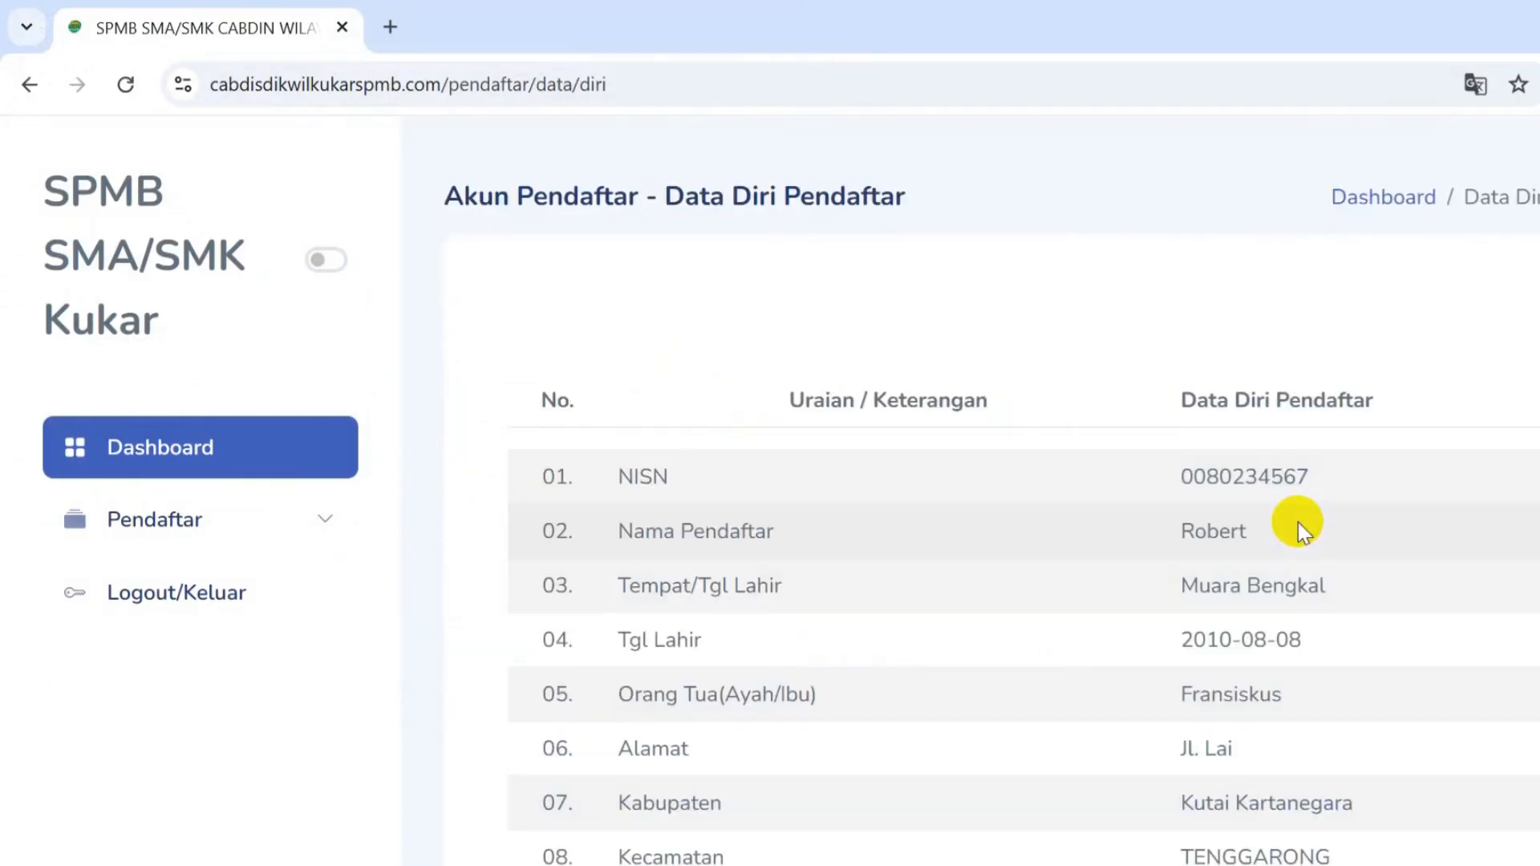
pyautogui.scroll(-20, 1296, 522)
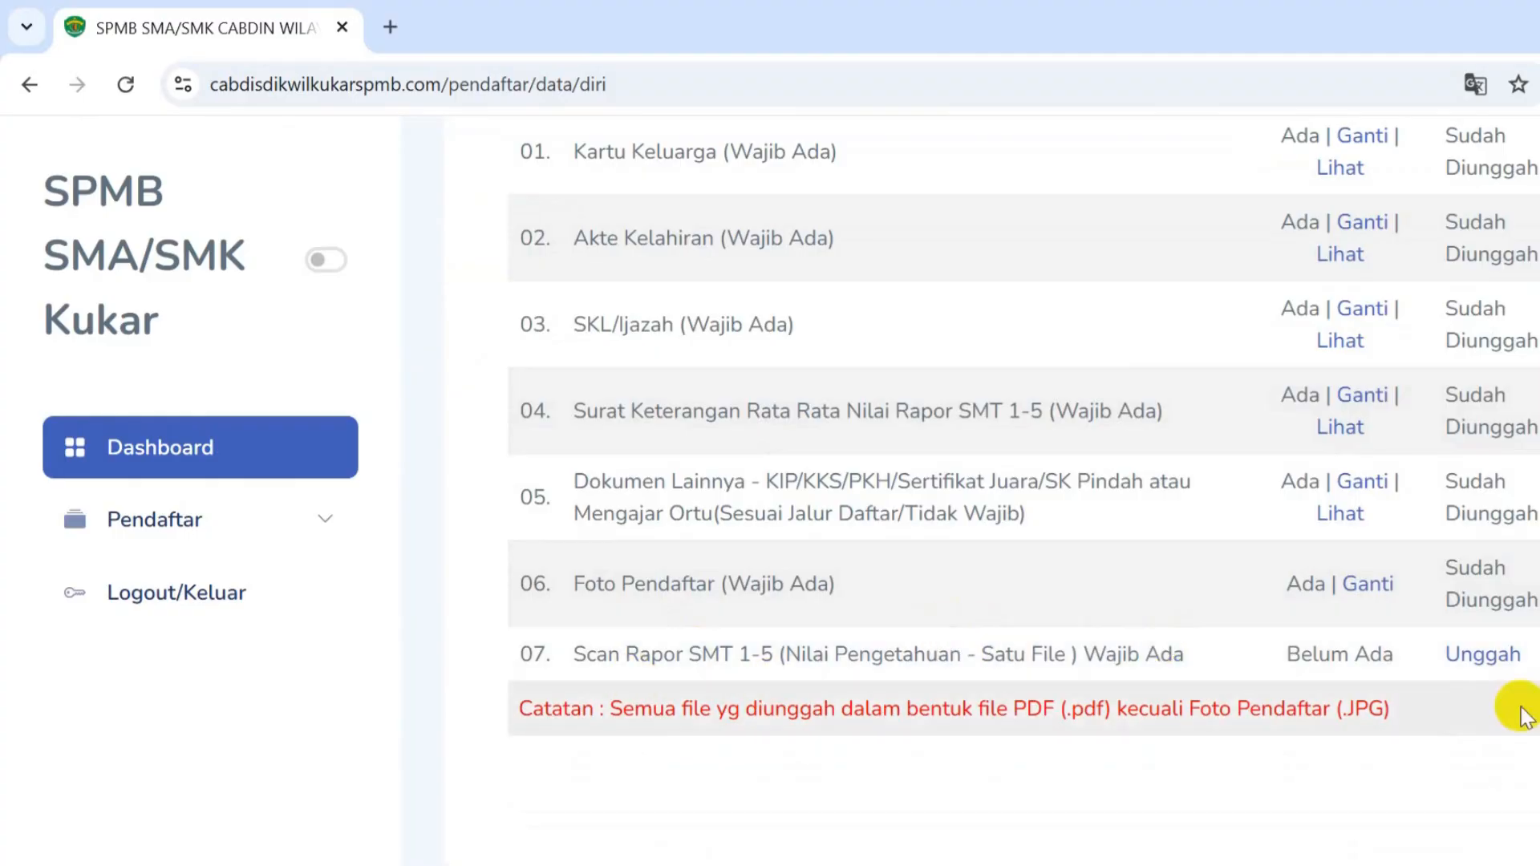
# - Upload Rapor.pdf from Downloads as the row 07 report scan
pyautogui.moveTo(571, 654); pyautogui.dragTo(1193, 658)
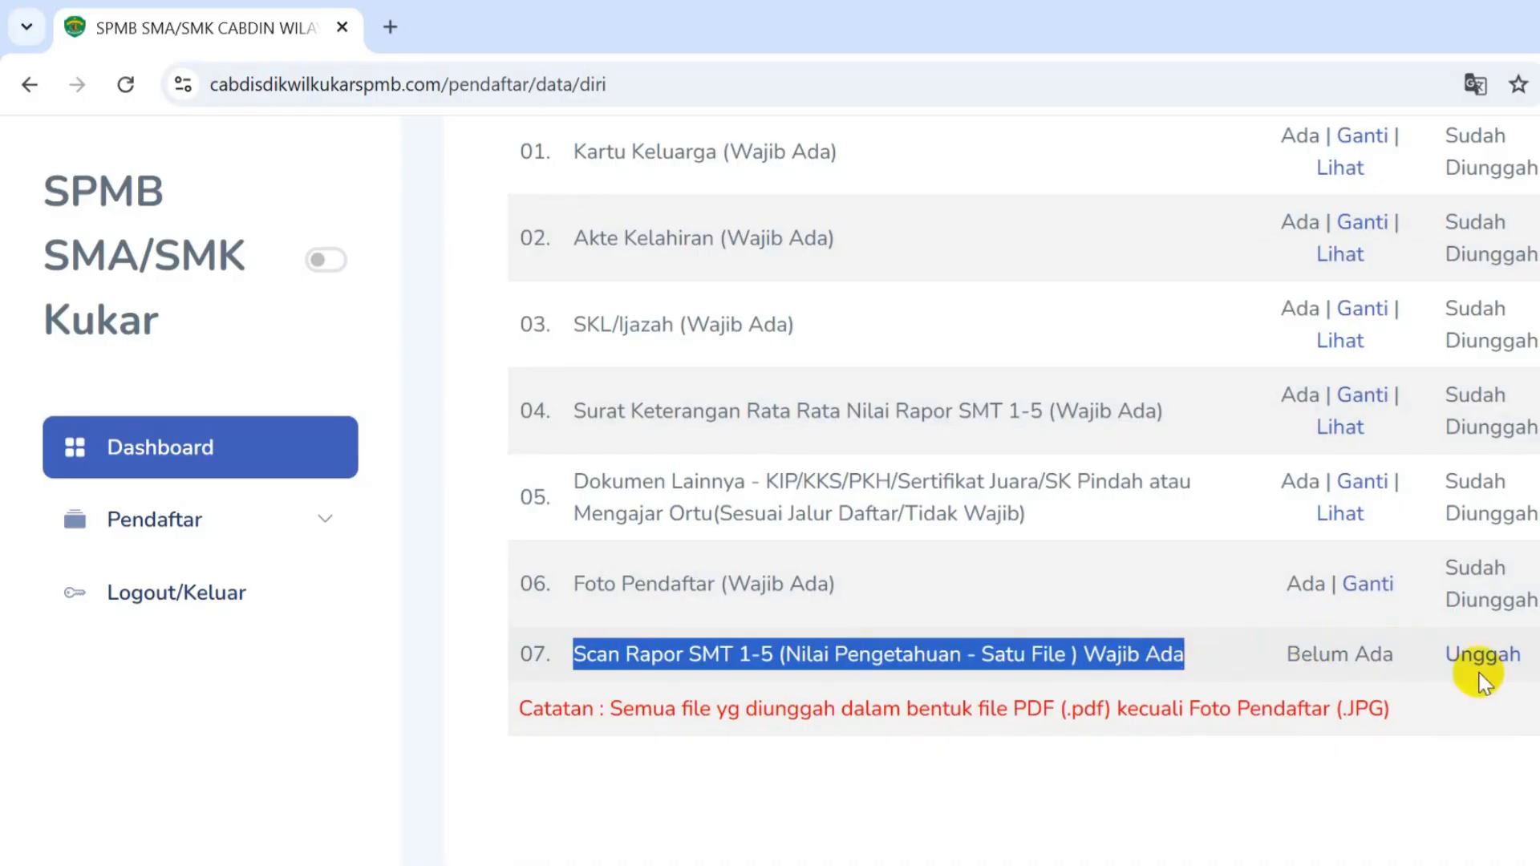
pyautogui.click(1508, 656)
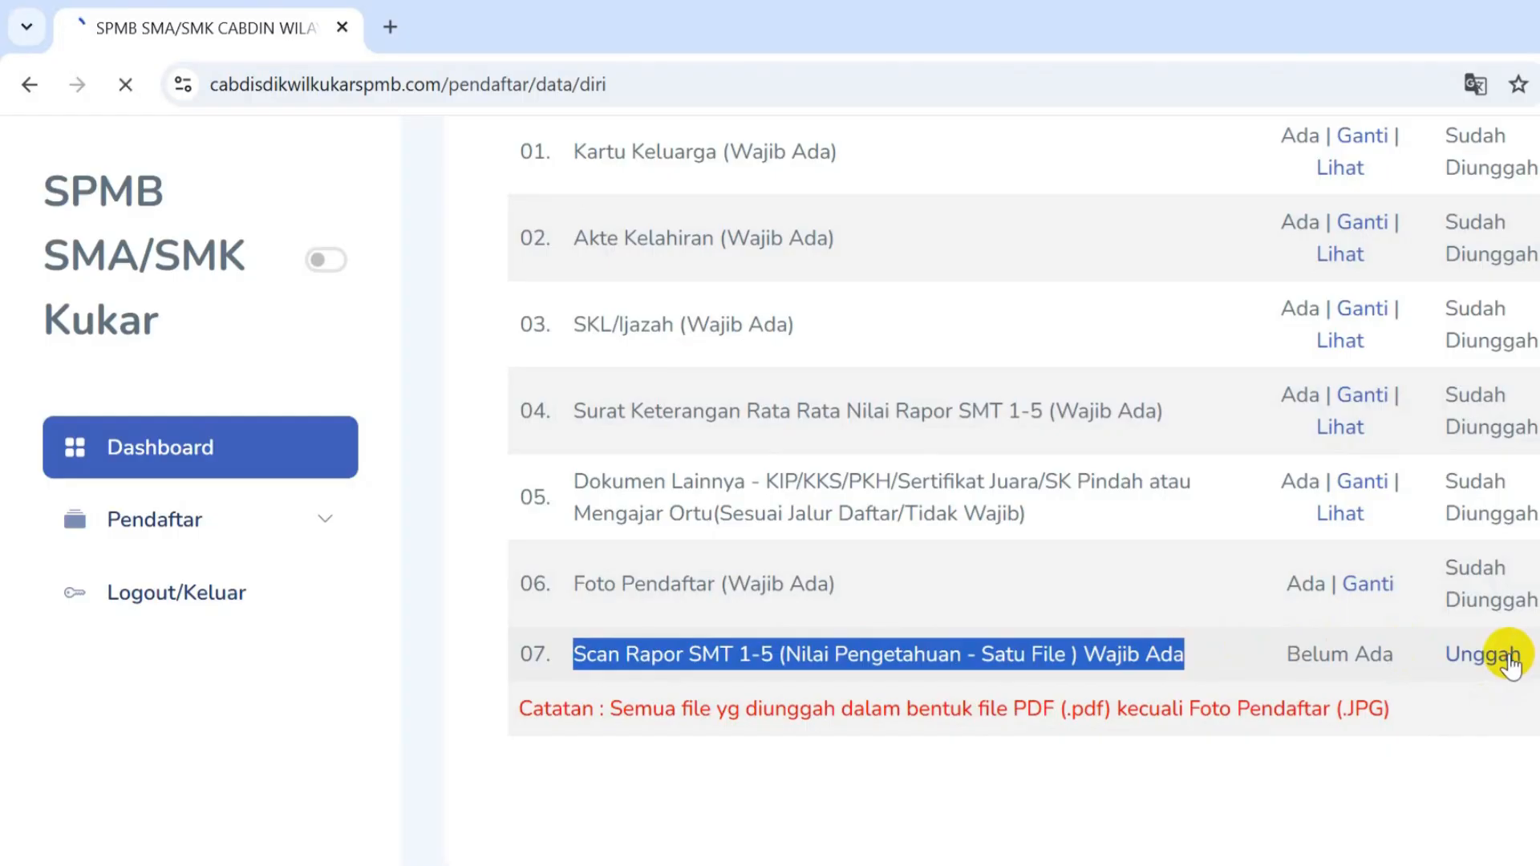
pyautogui.click(758, 411)
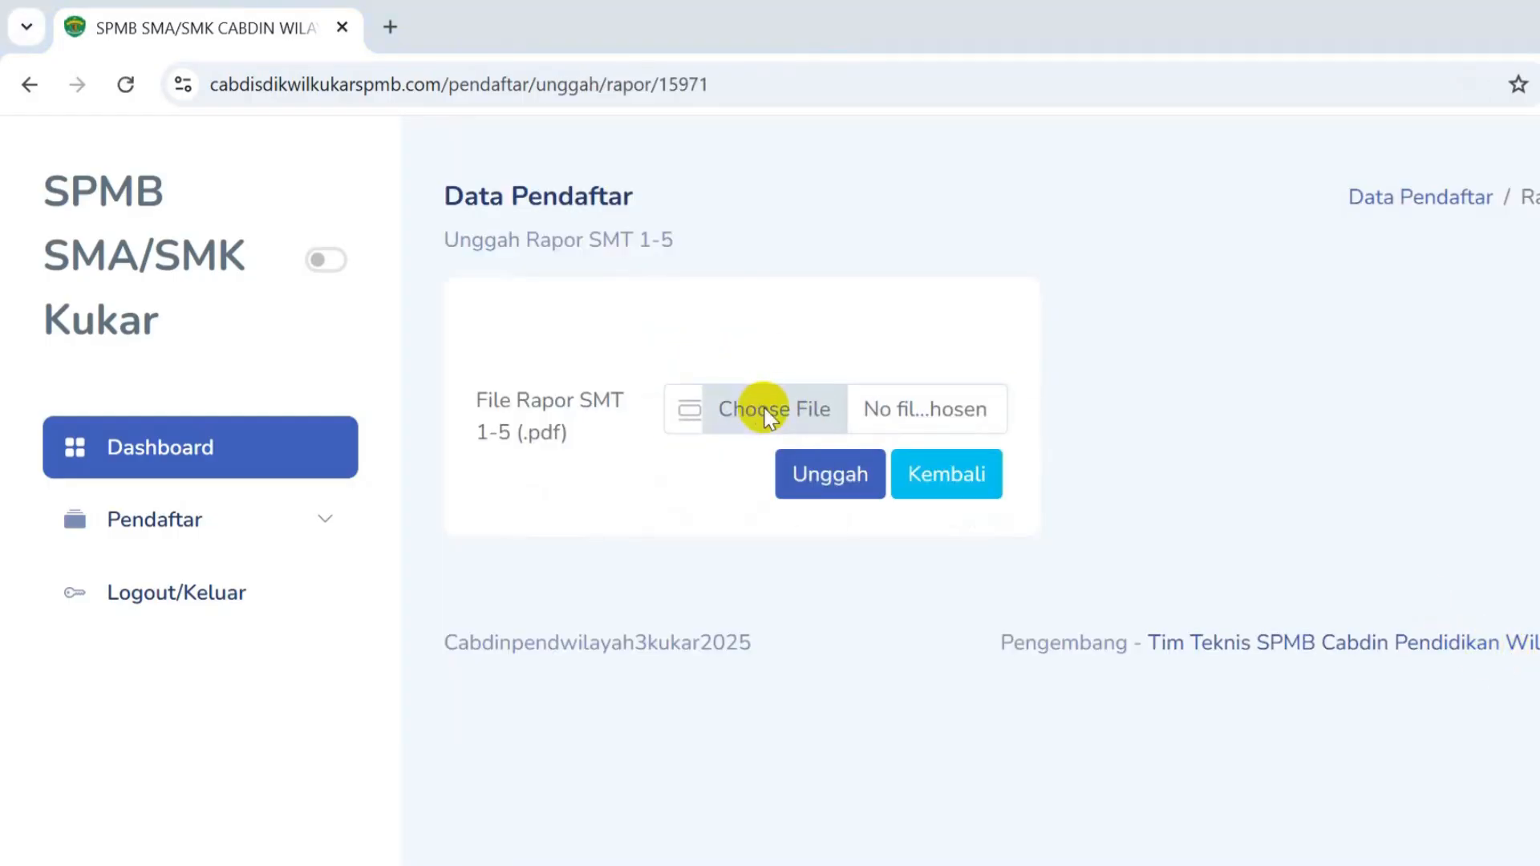
pyautogui.doubleClick(673, 285)
pyautogui.click(857, 473)
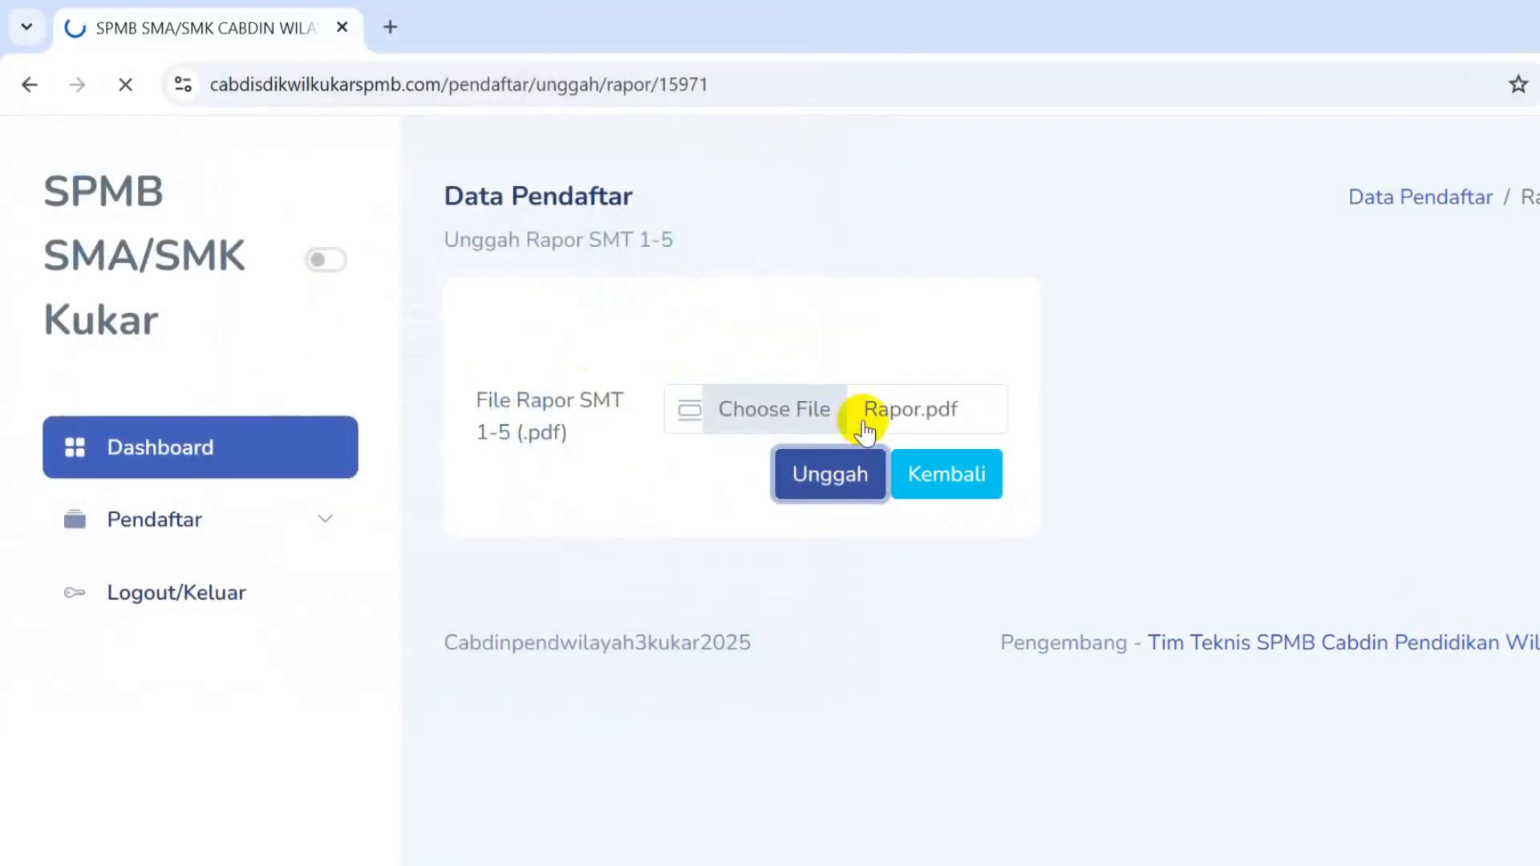
pyautogui.scroll(-20, 1139, 489)
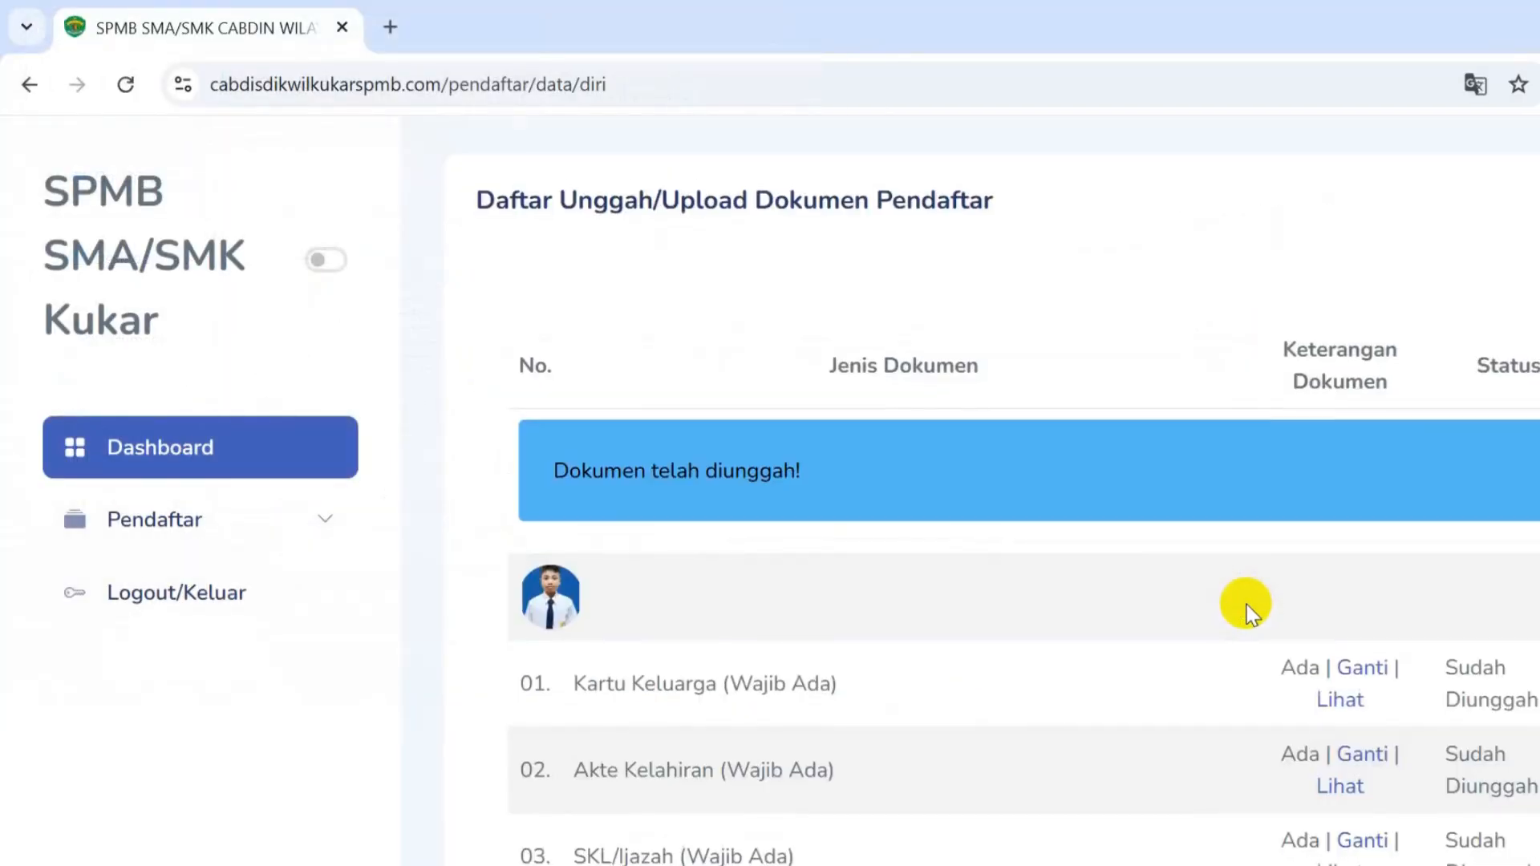
# - Scroll the Data Diri page down to the Pengajuan Pendaftaran section
pyautogui.scroll(5, 1278, 488)
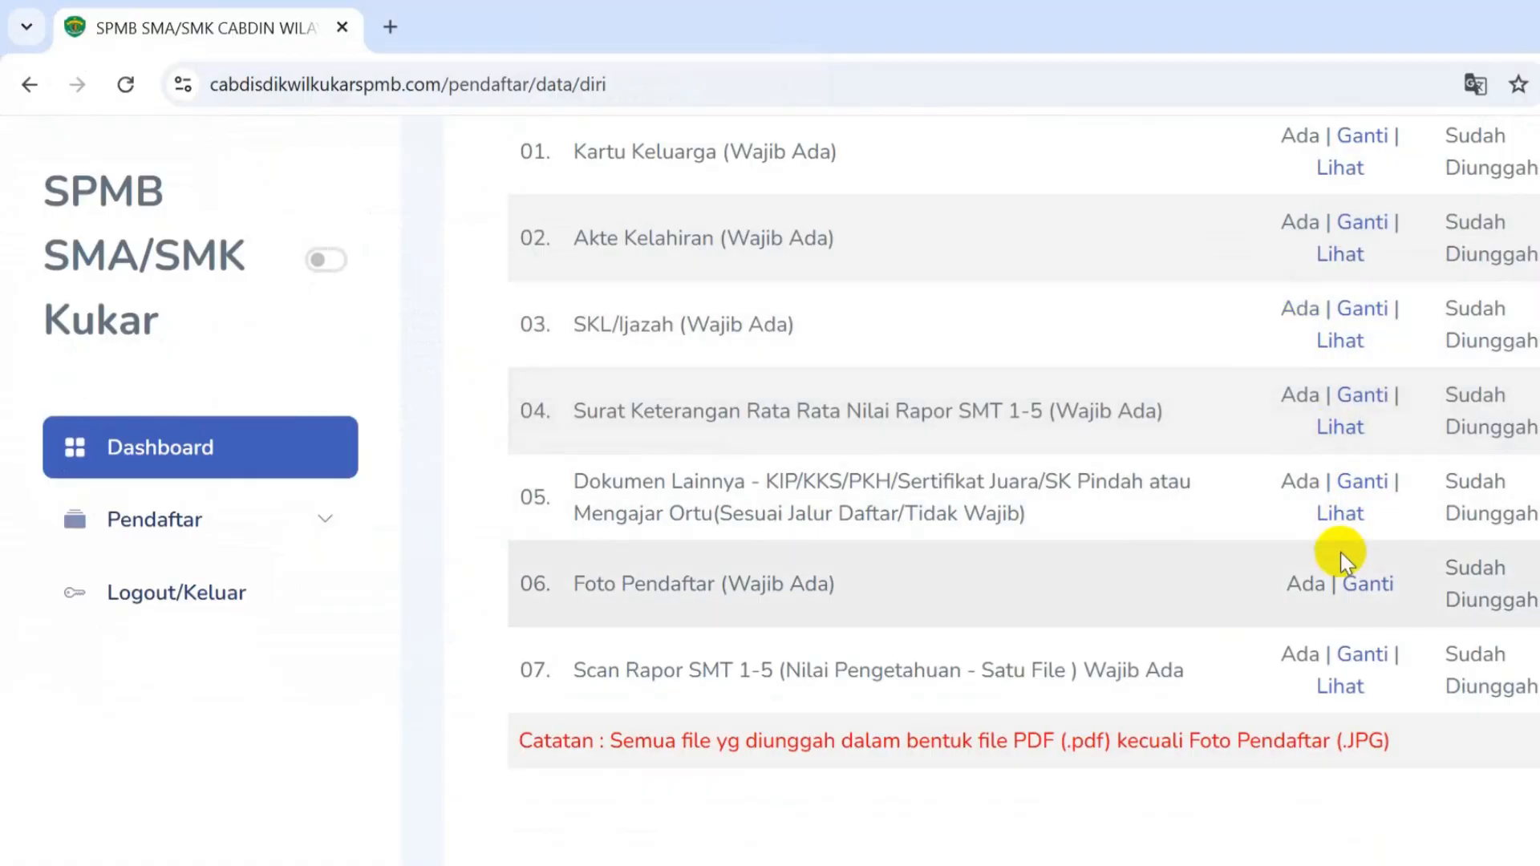
pyautogui.scroll(3, 1305, 673)
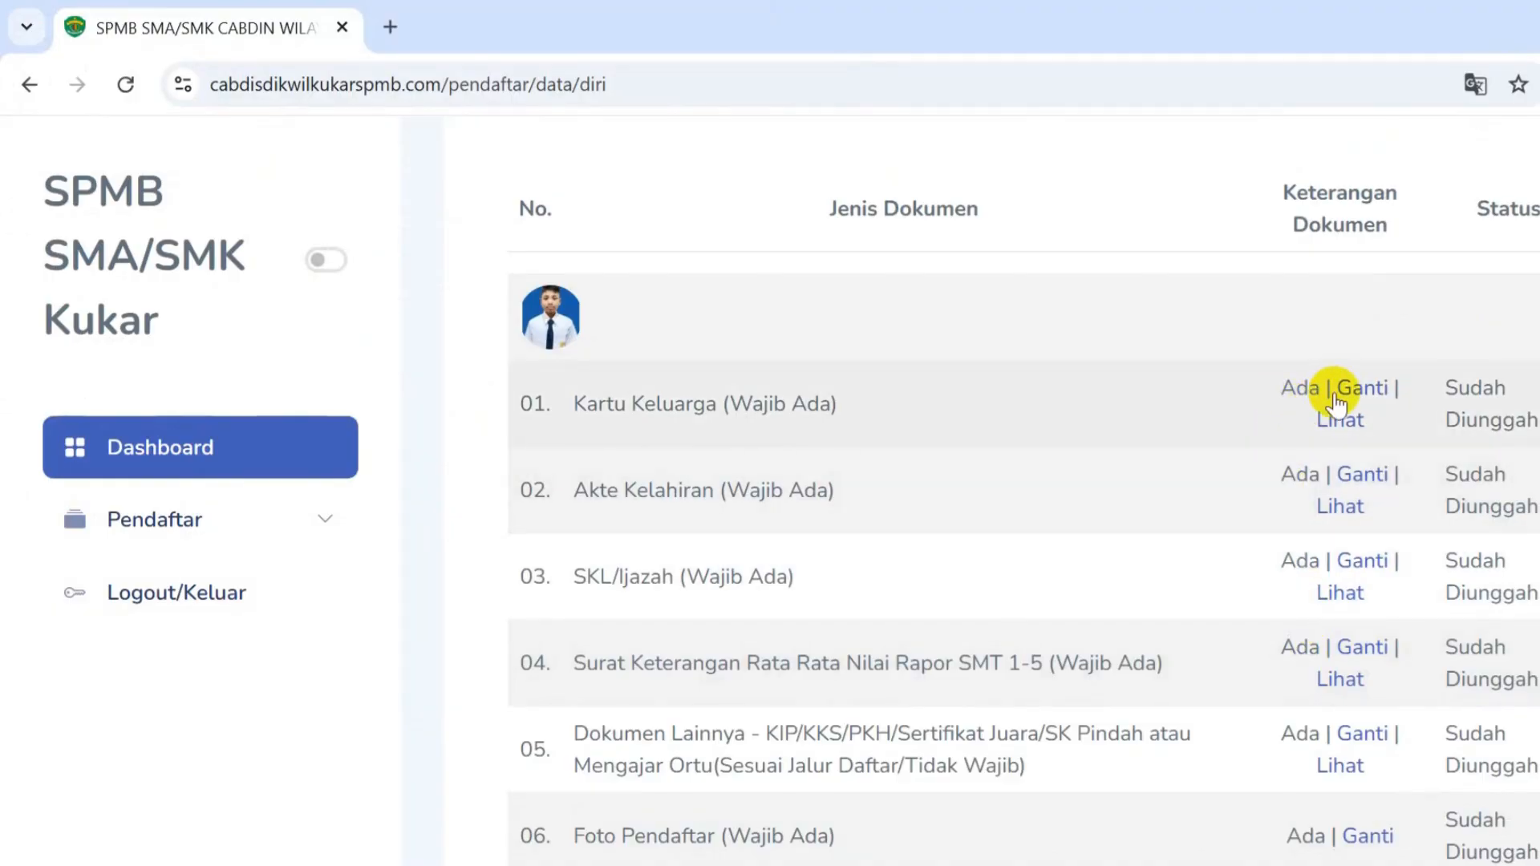
pyautogui.scroll(-5, 1327, 610)
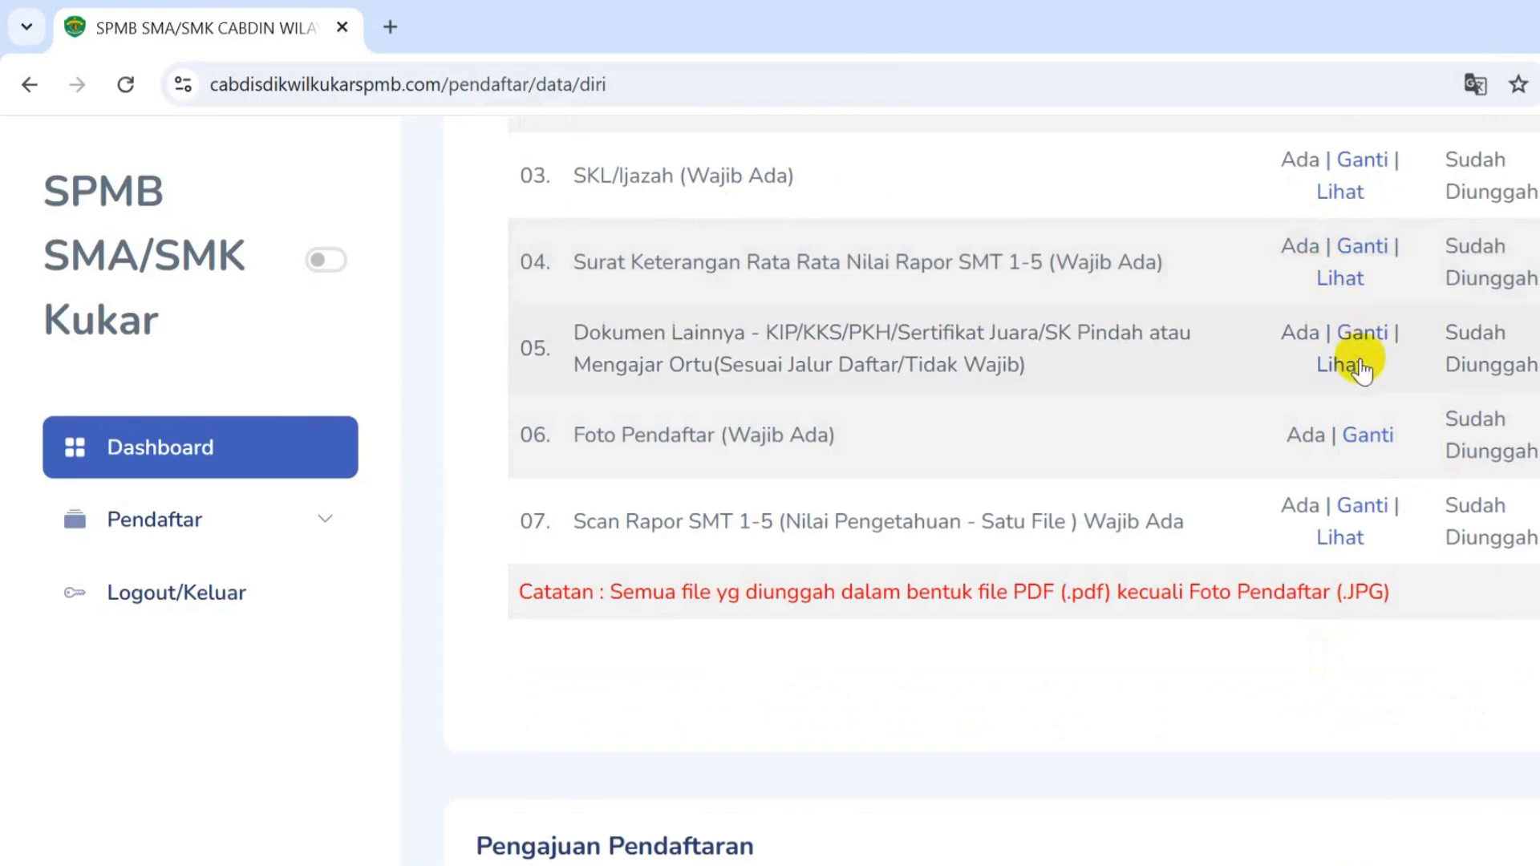
pyautogui.scroll(5, 1340, 539)
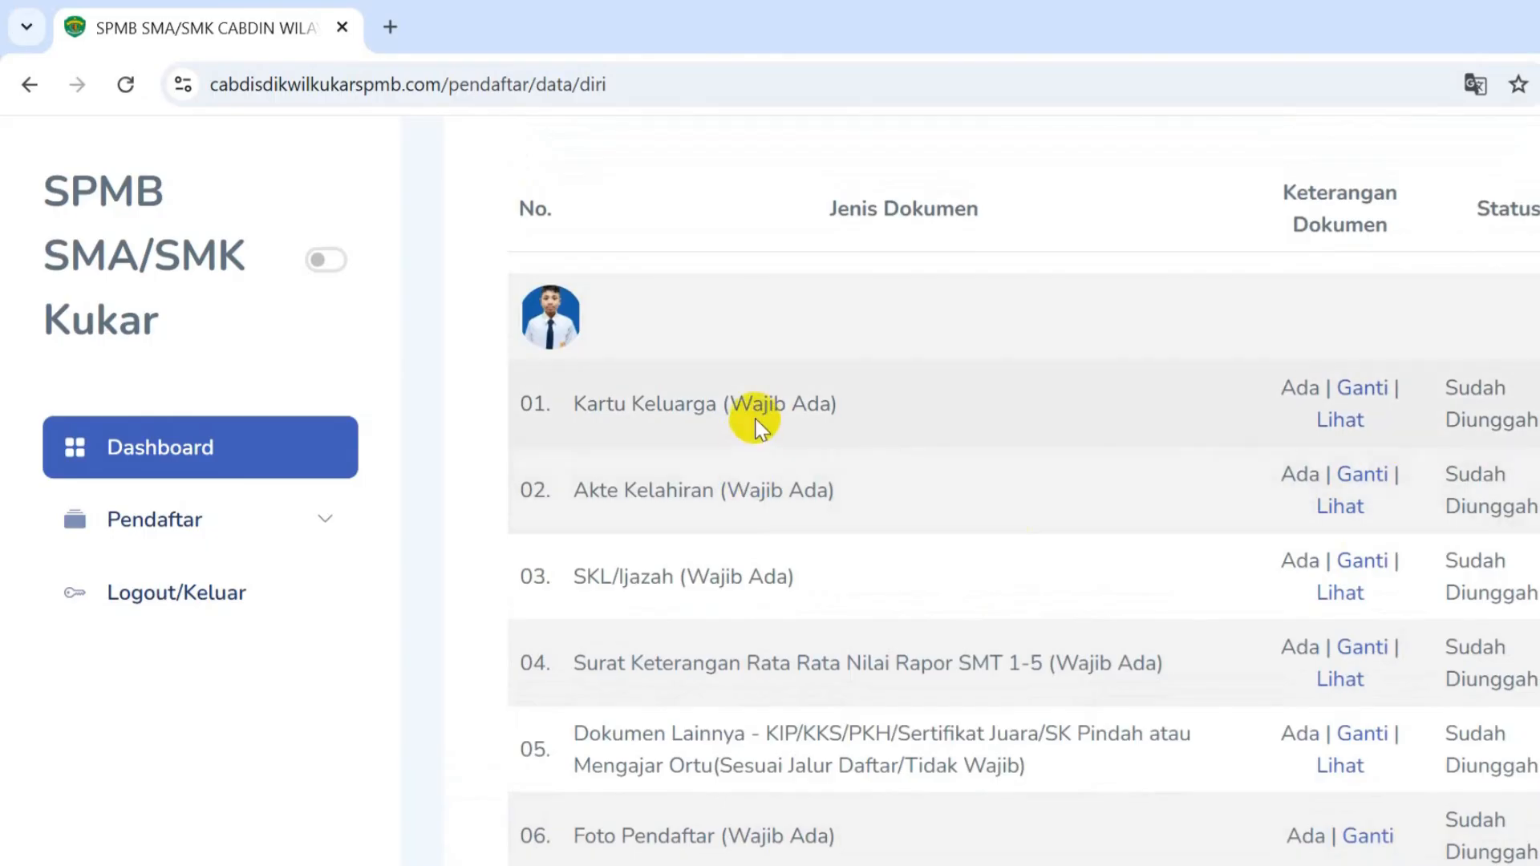
pyautogui.scroll(-3, 731, 539)
pyautogui.scroll(-2, 732, 565)
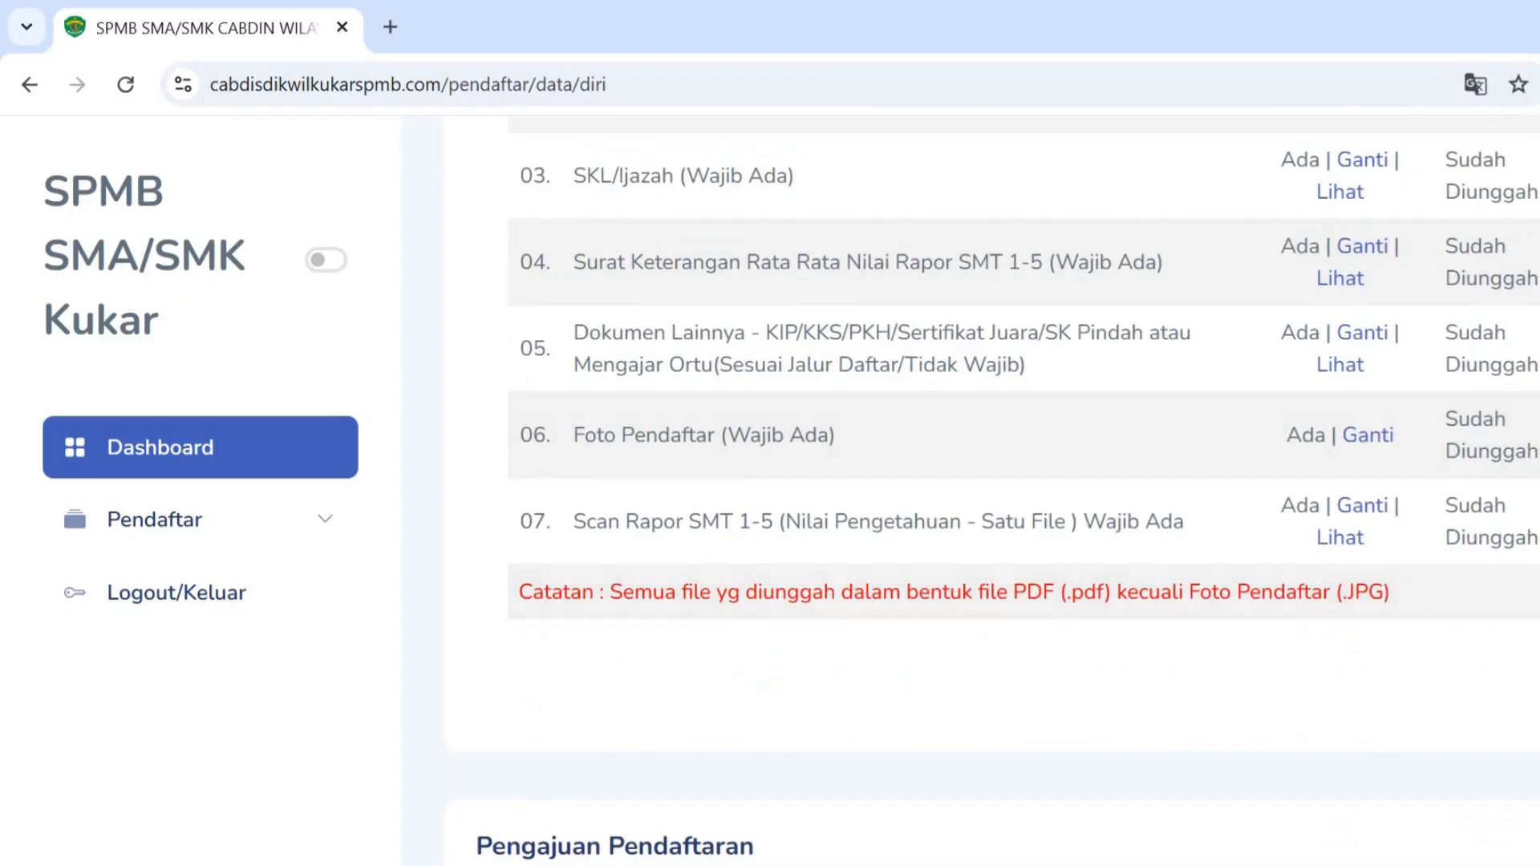
pyautogui.scroll(6, 802, 459)
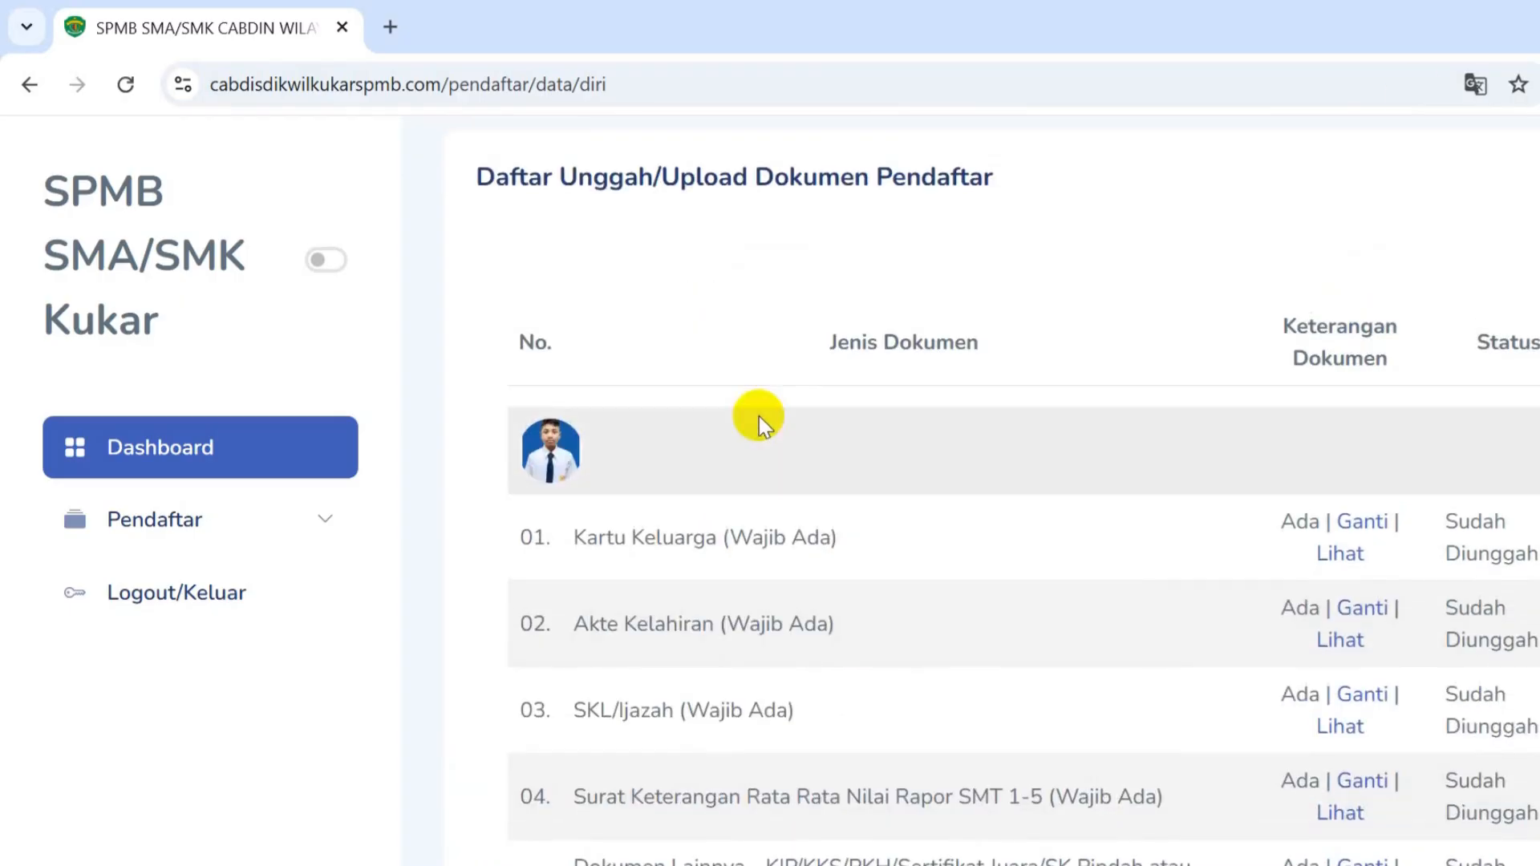
pyautogui.scroll(-2, 889, 485)
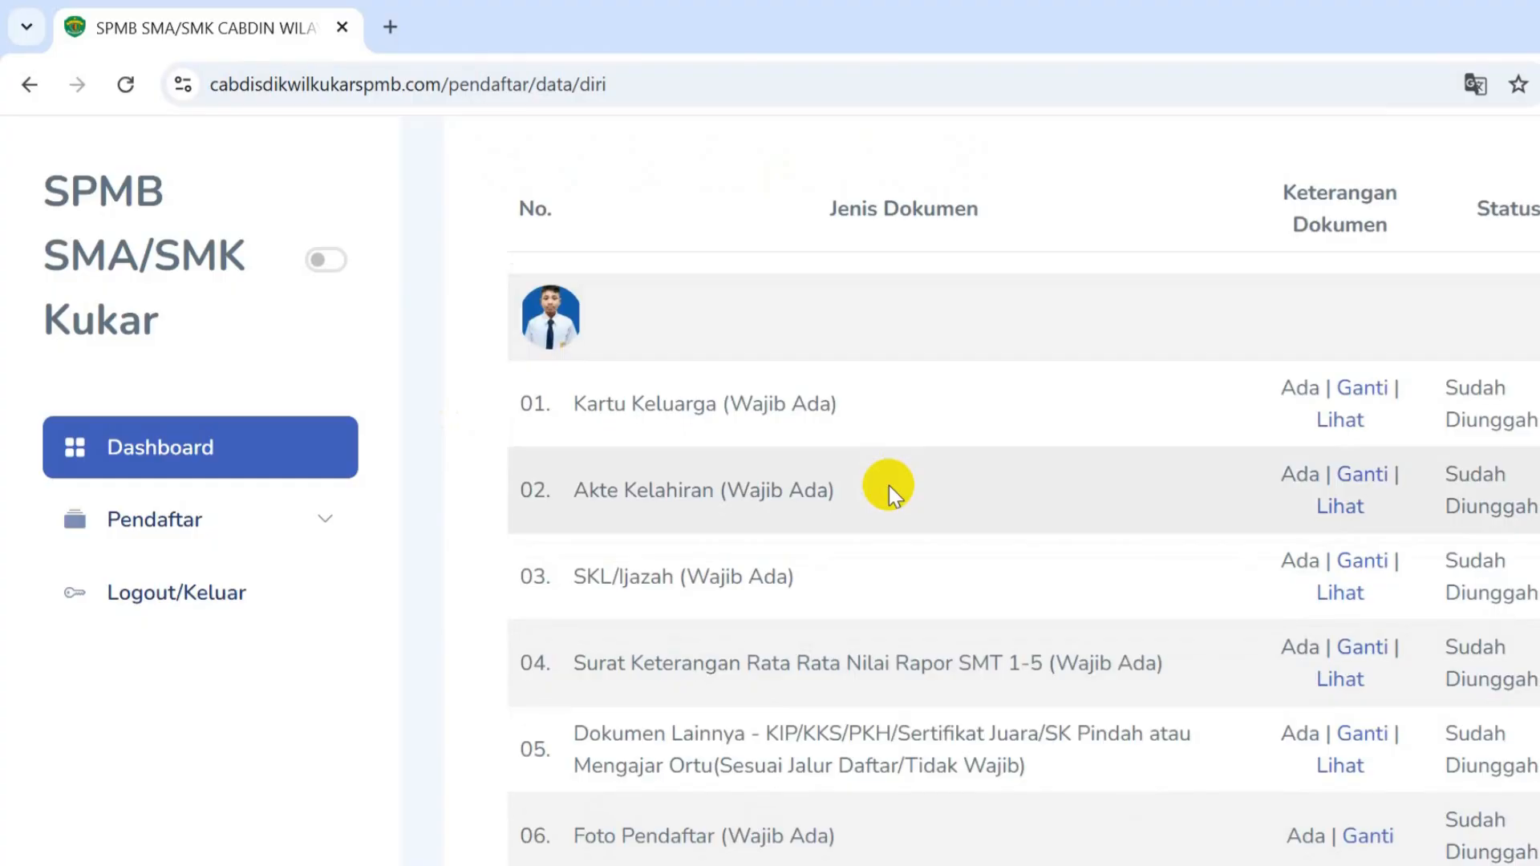
pyautogui.scroll(5, 888, 485)
pyautogui.scroll(-15, 850, 553)
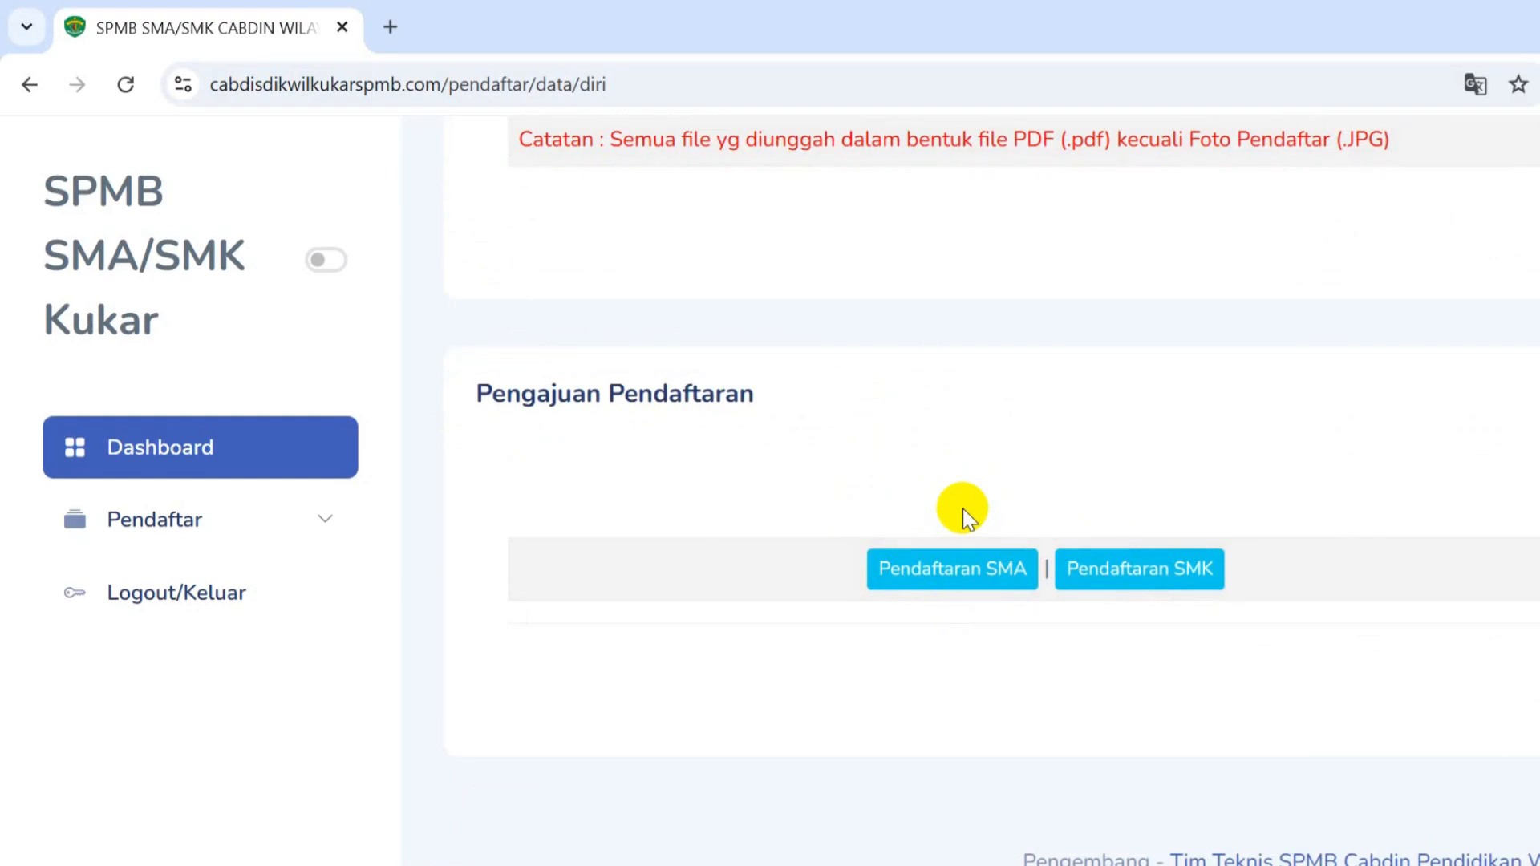
# - Start an SMA registration with Kategori Prestasi and Jalur Pendaftaran Jalur Prestasi
pyautogui.click(951, 582)
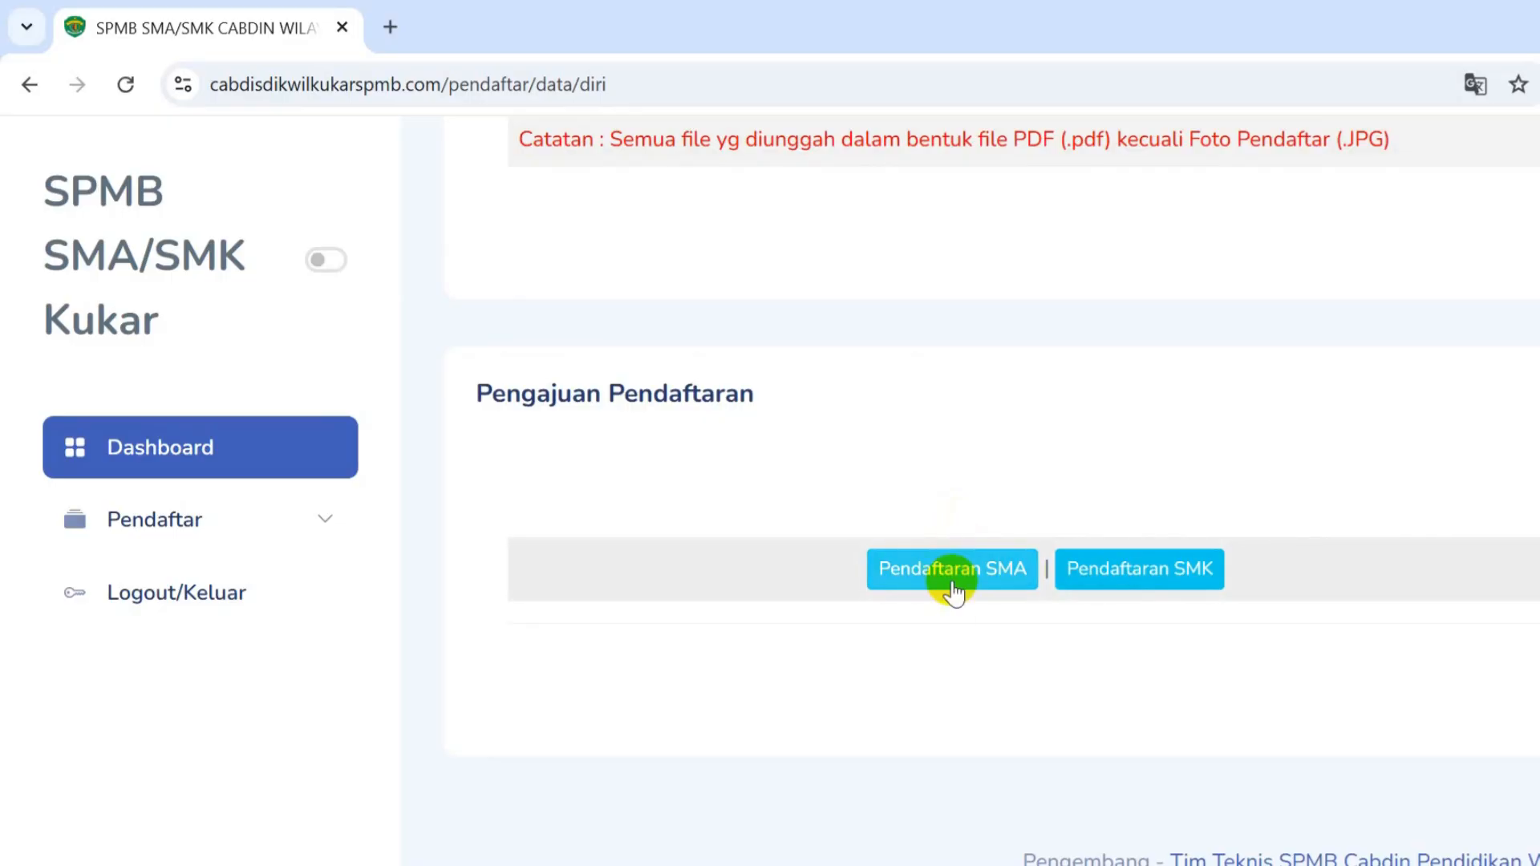
pyautogui.click(952, 583)
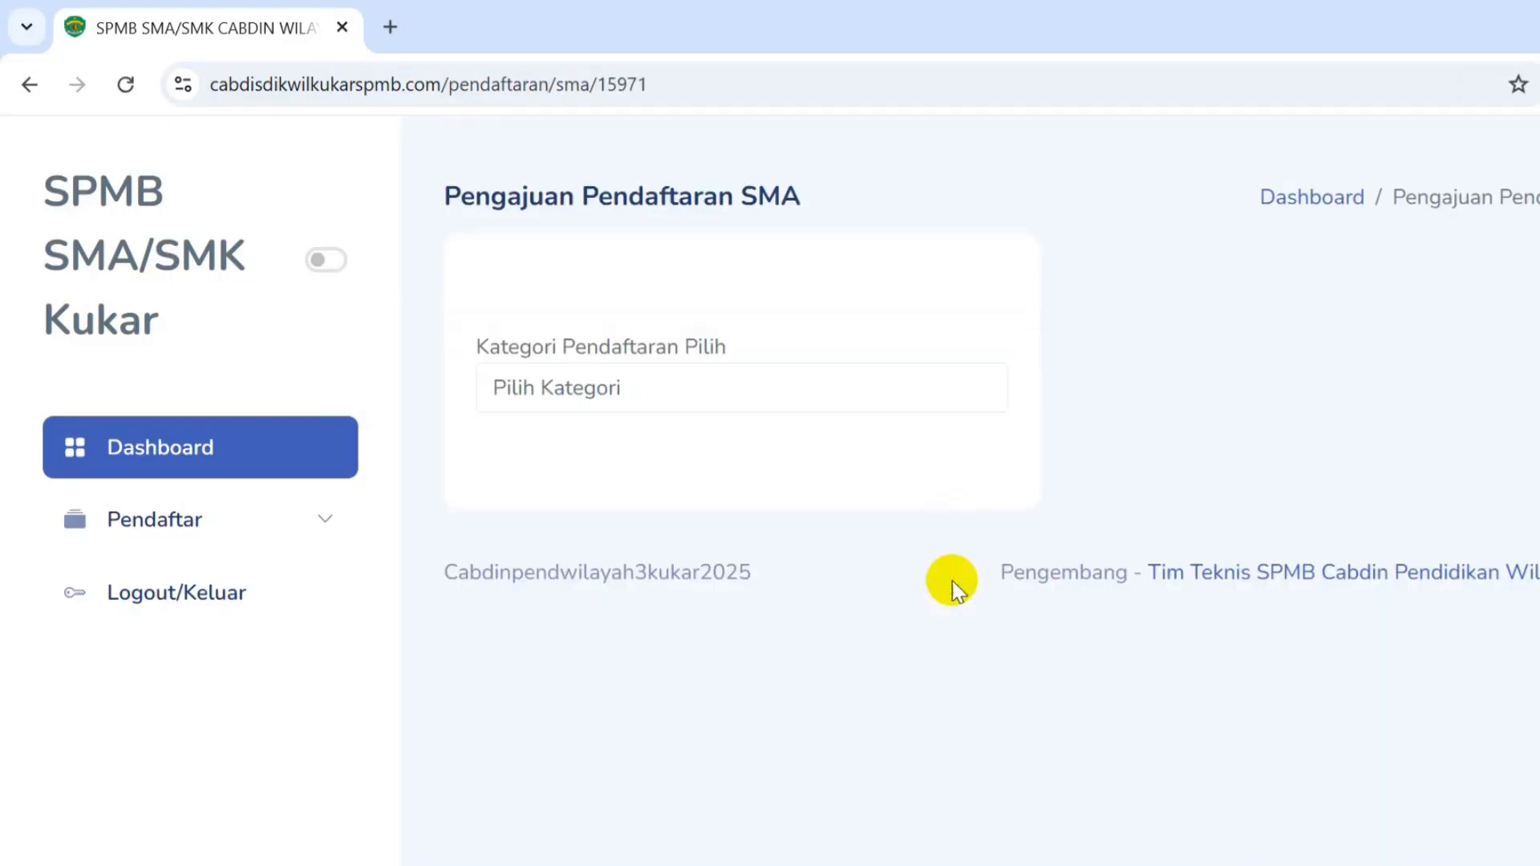
pyautogui.click(622, 397)
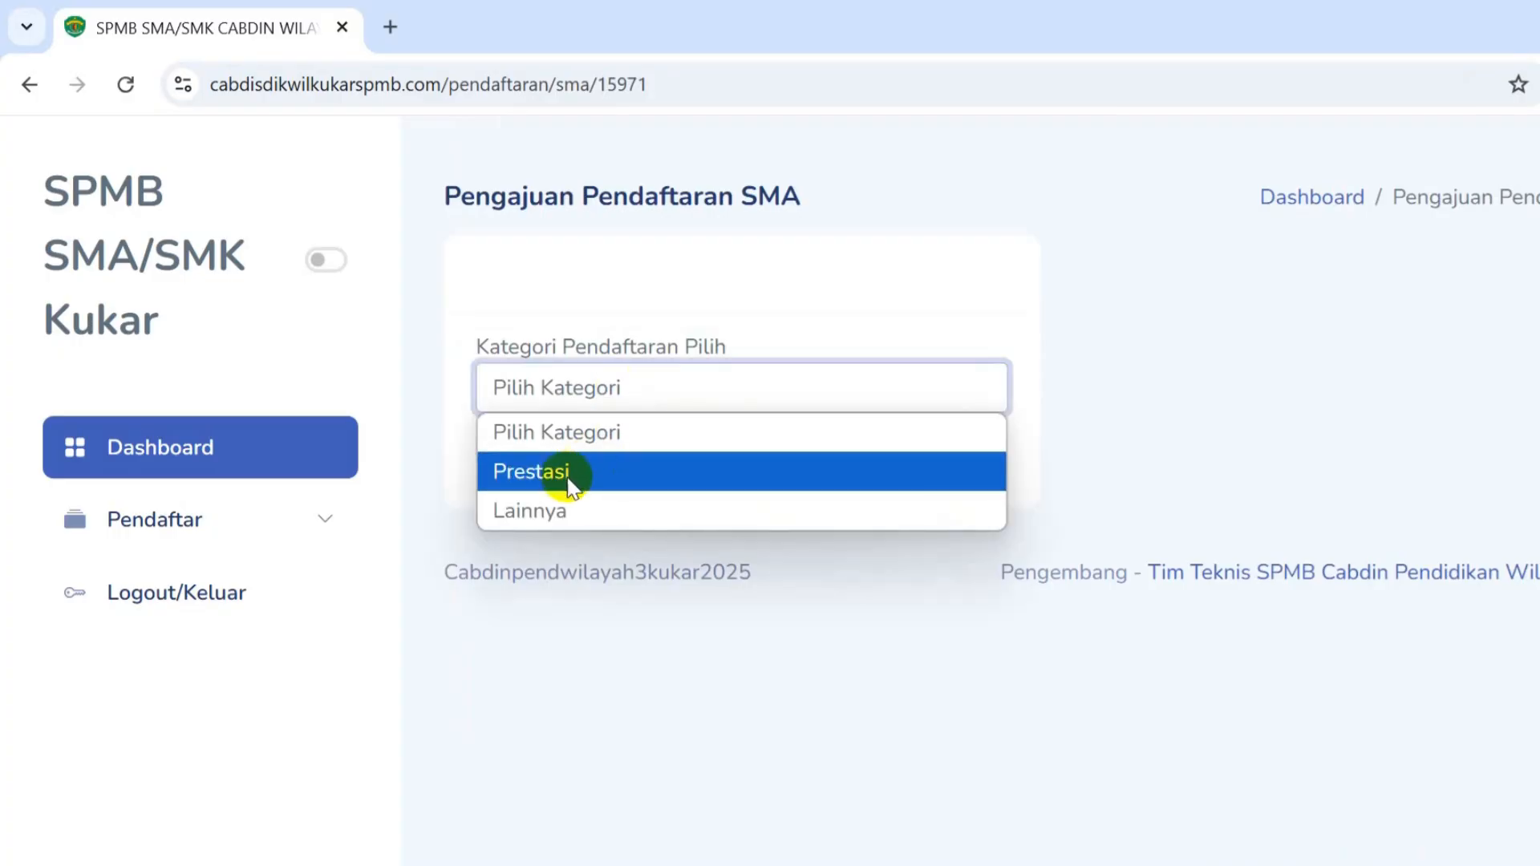
pyautogui.click(573, 476)
pyautogui.click(613, 389)
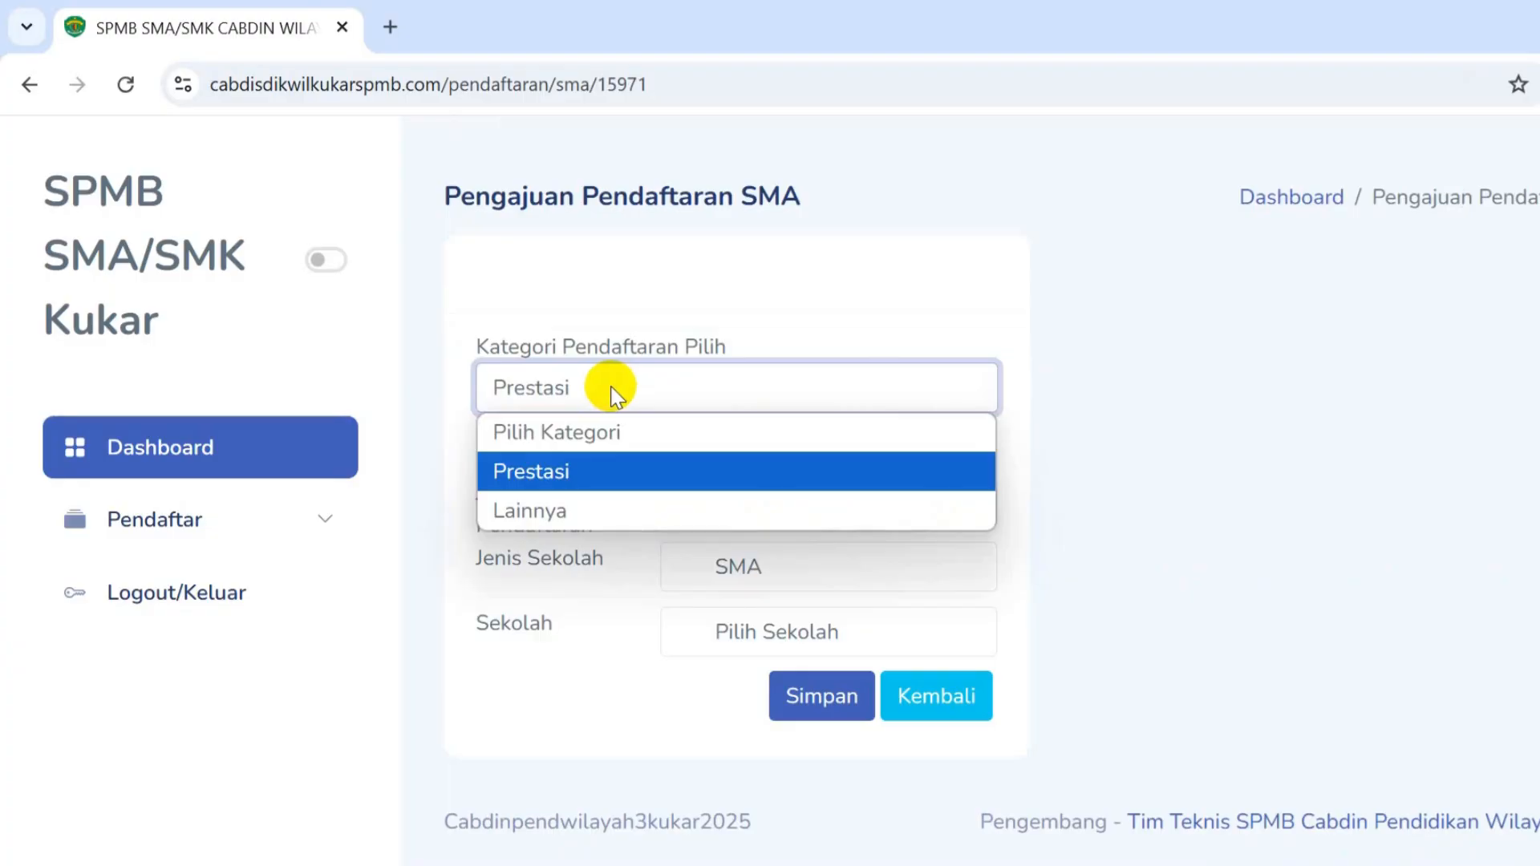
pyautogui.click(566, 511)
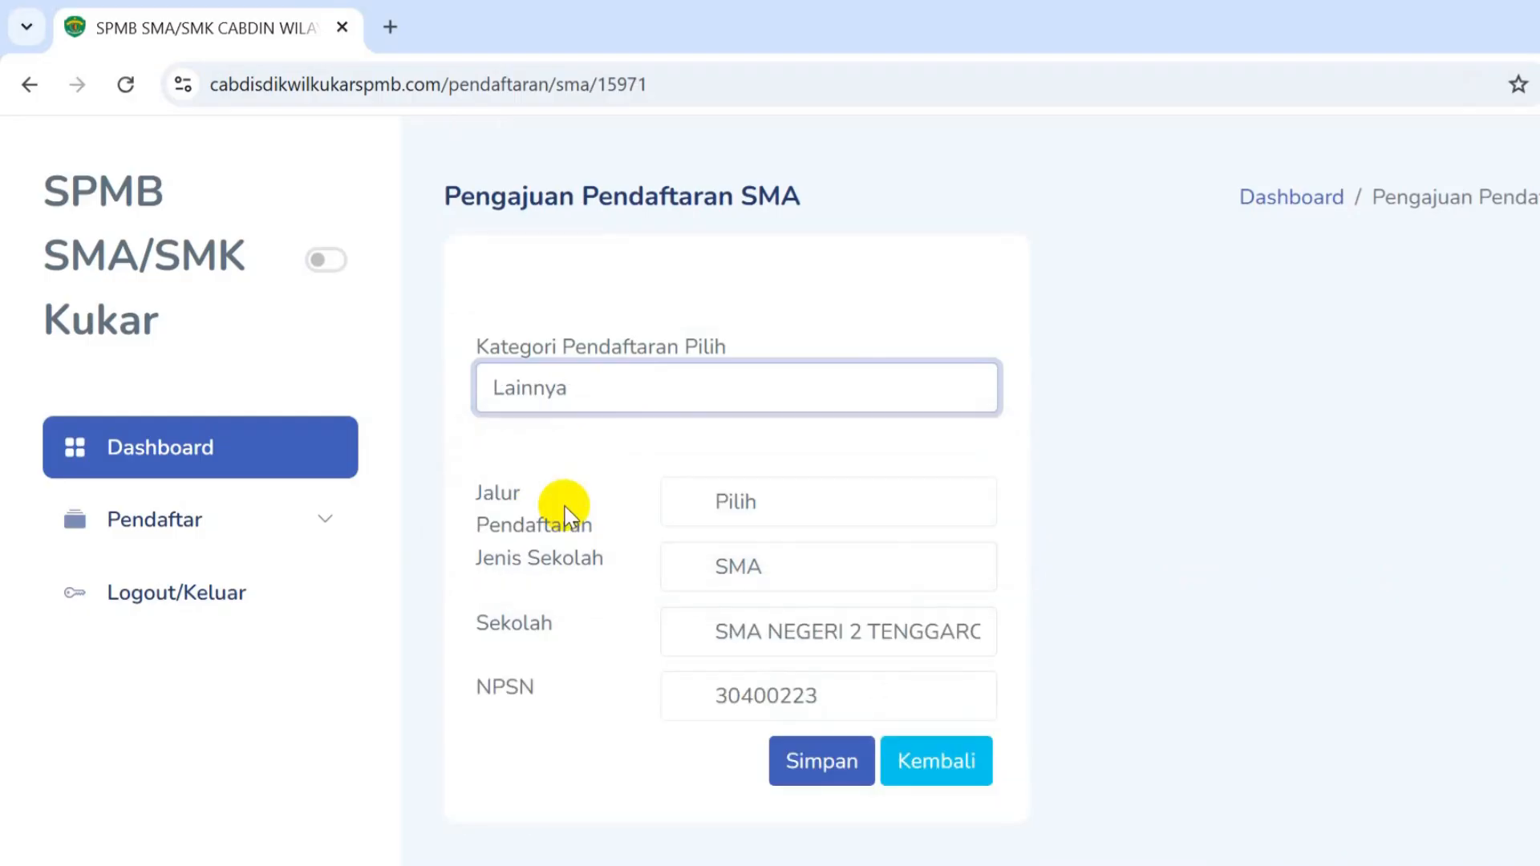
pyautogui.click(744, 499)
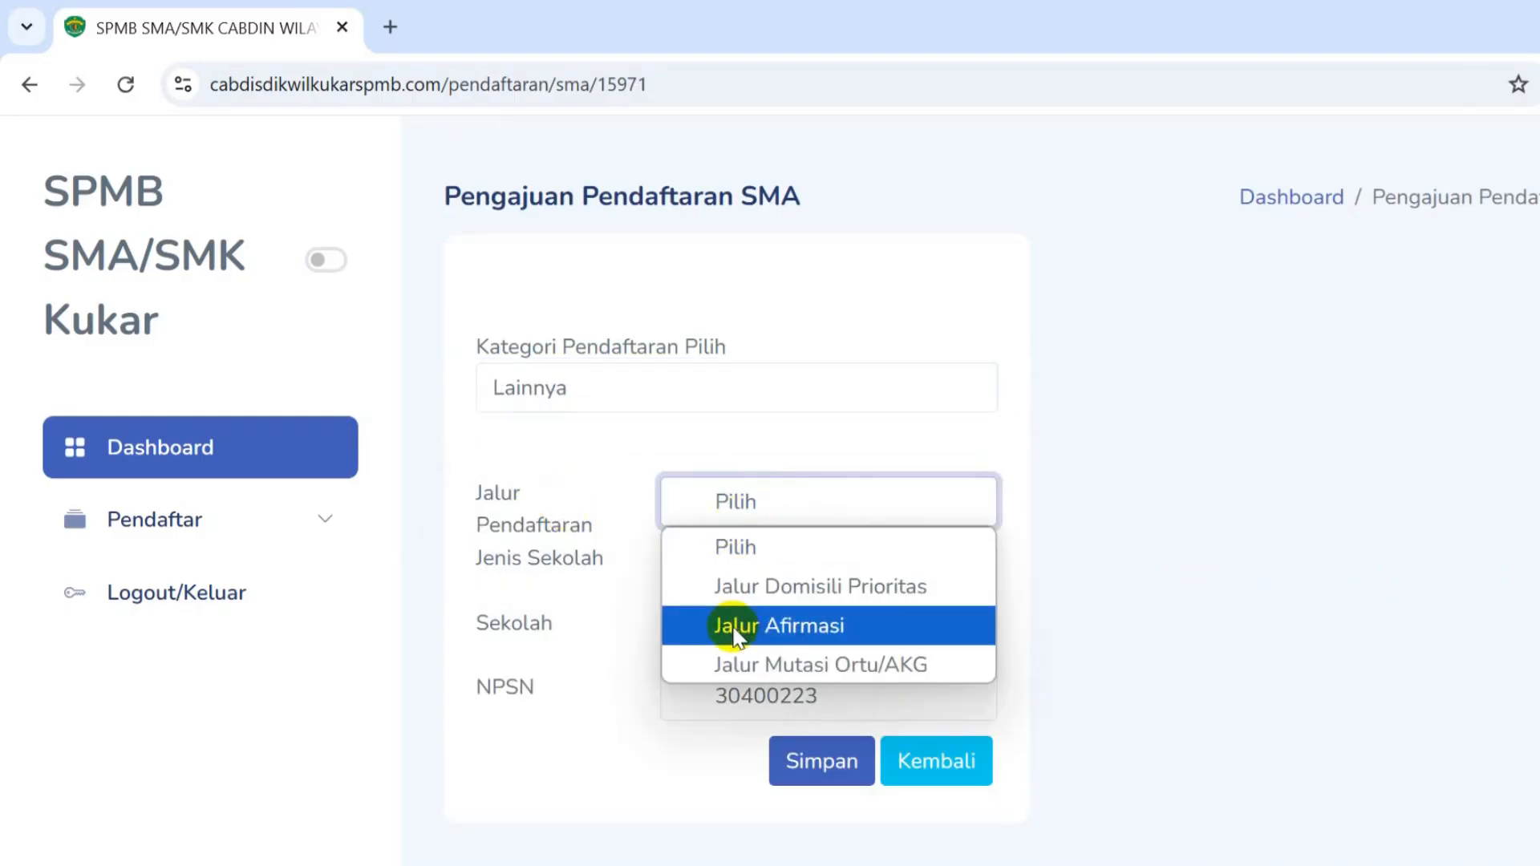
pyautogui.click(1076, 333)
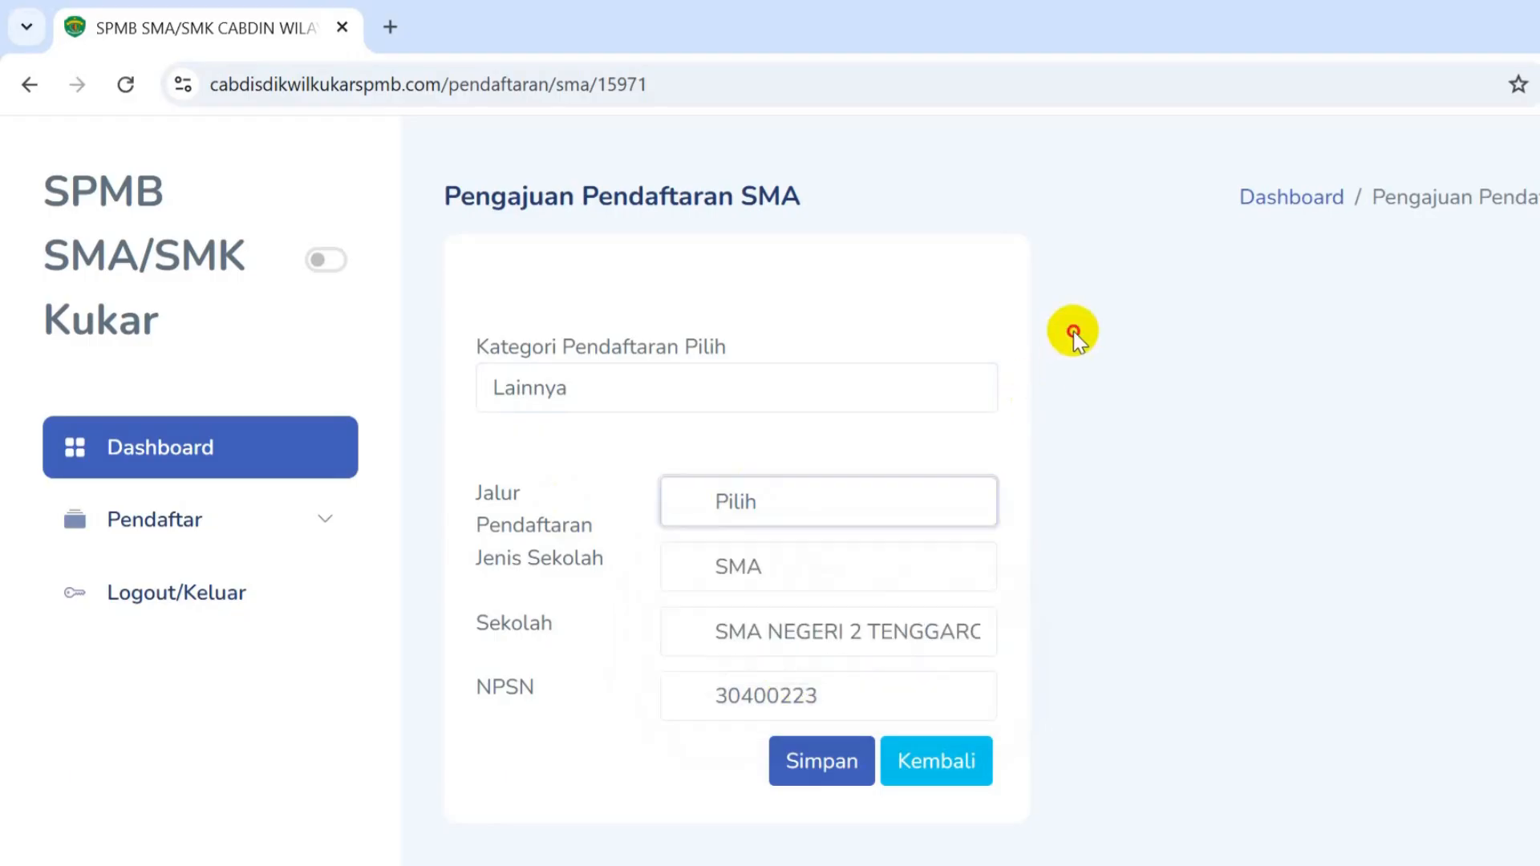
pyautogui.click(672, 372)
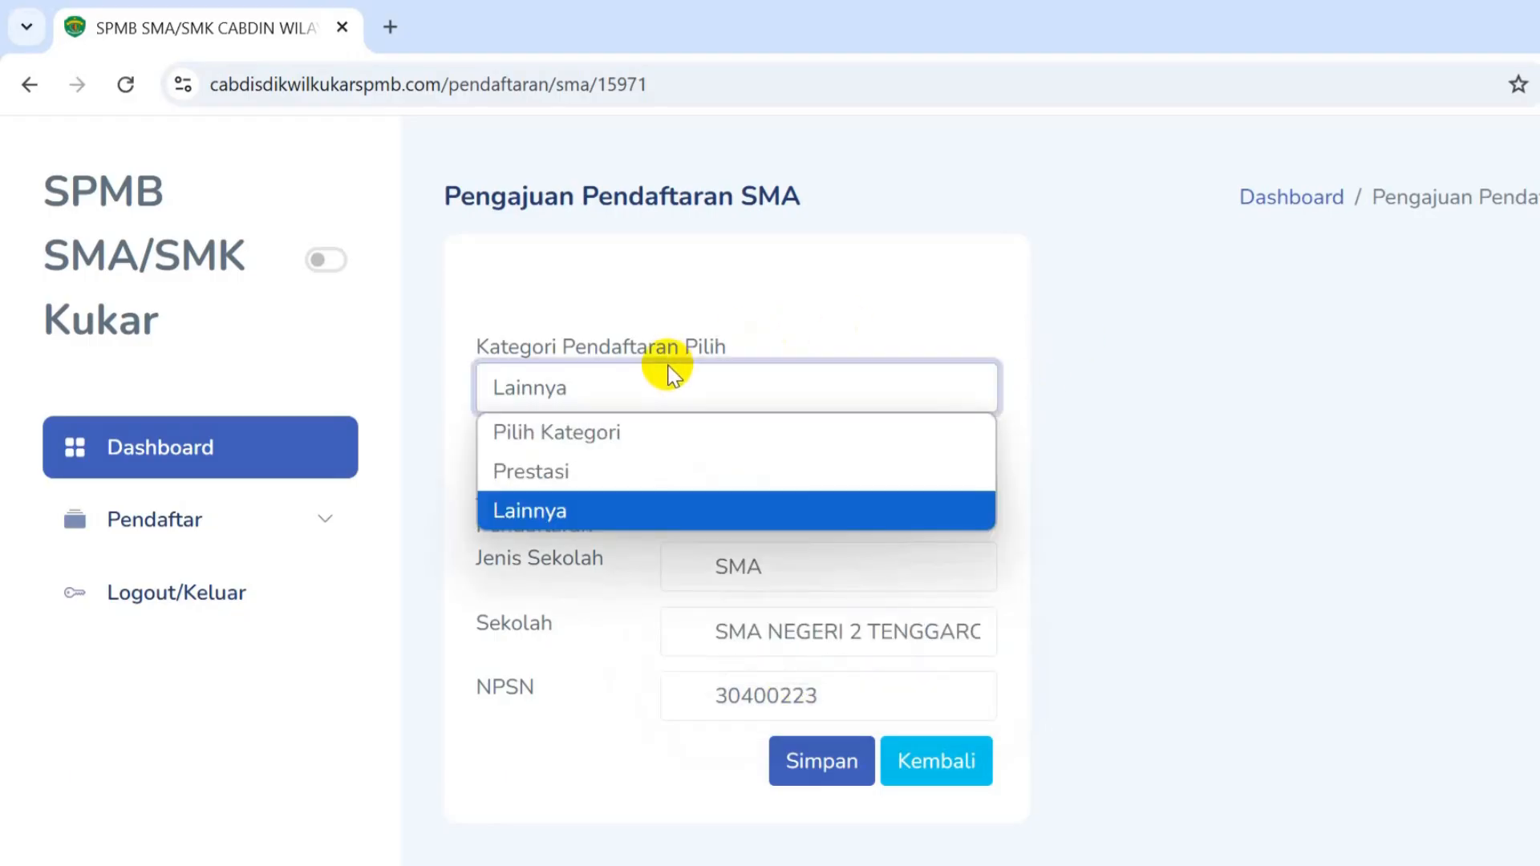
pyautogui.click(619, 472)
pyautogui.click(787, 507)
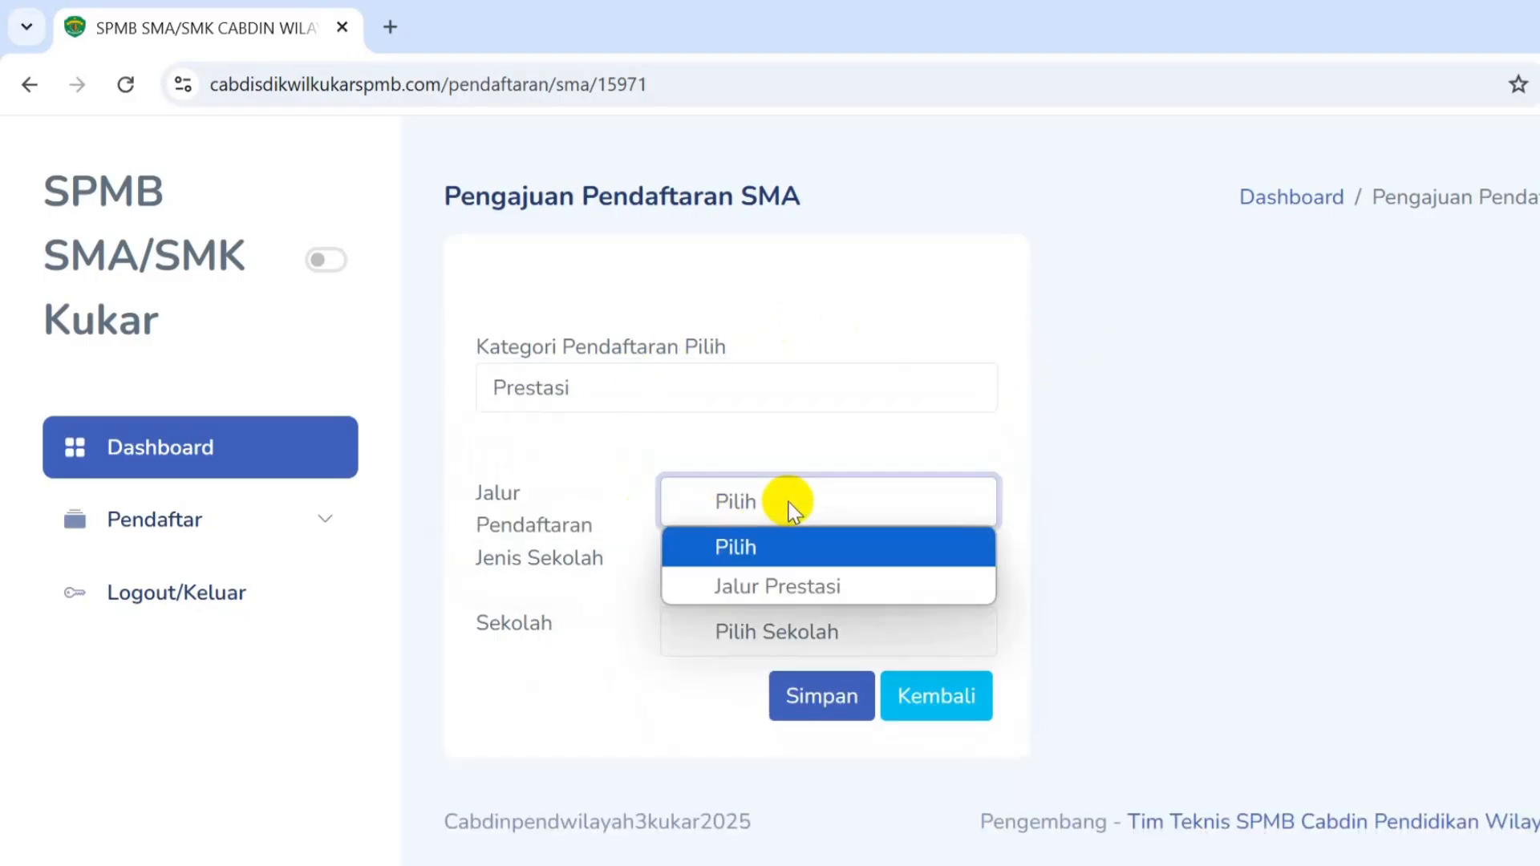
pyautogui.click(786, 593)
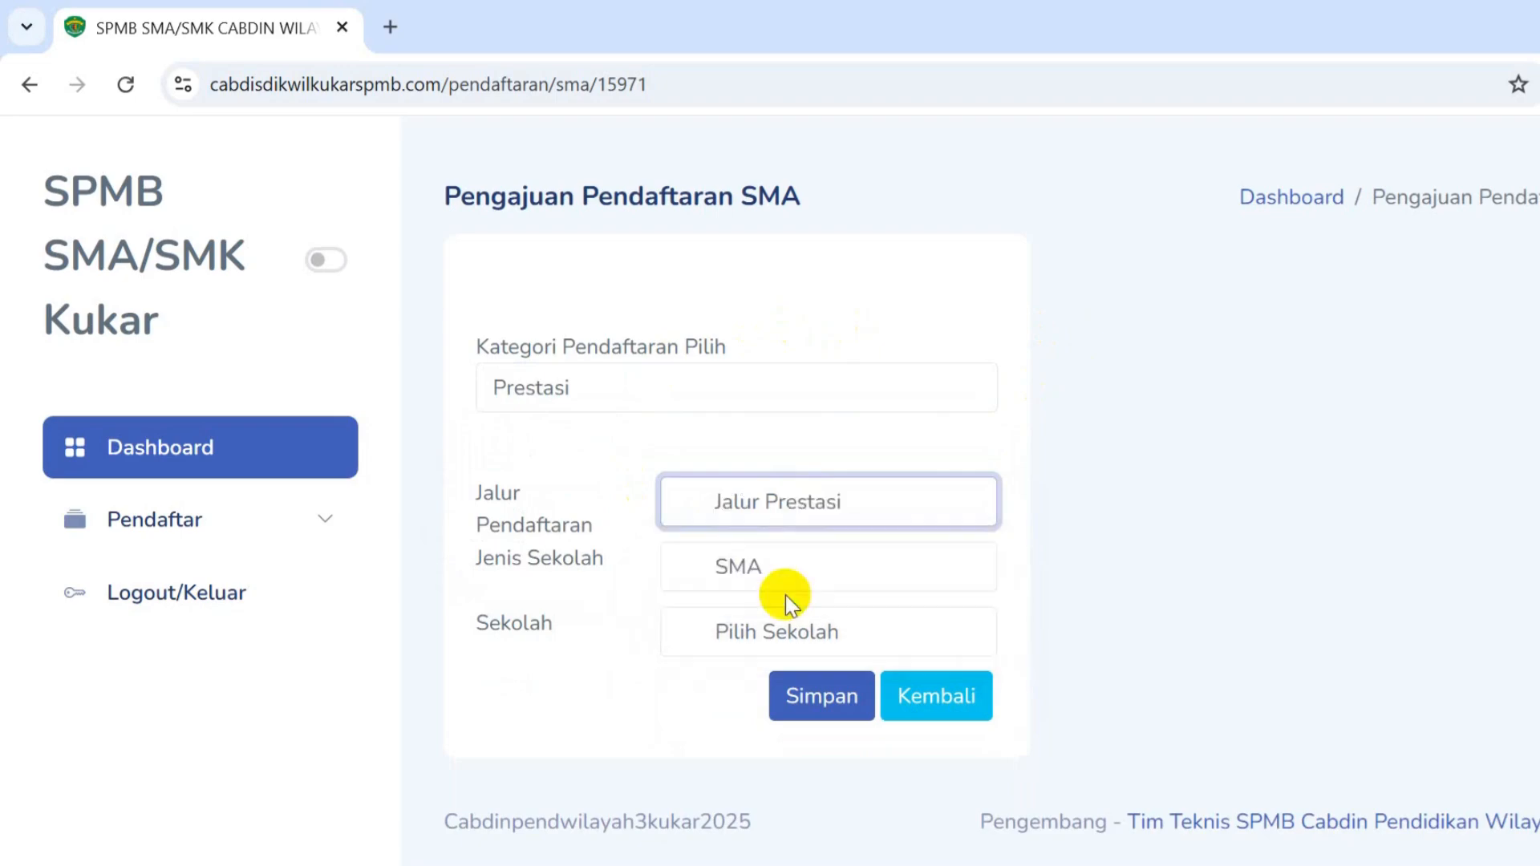
# - Choose SMA NEGERI 1 TENGGARONG as the school and submit with Simpan
pyautogui.click(758, 631)
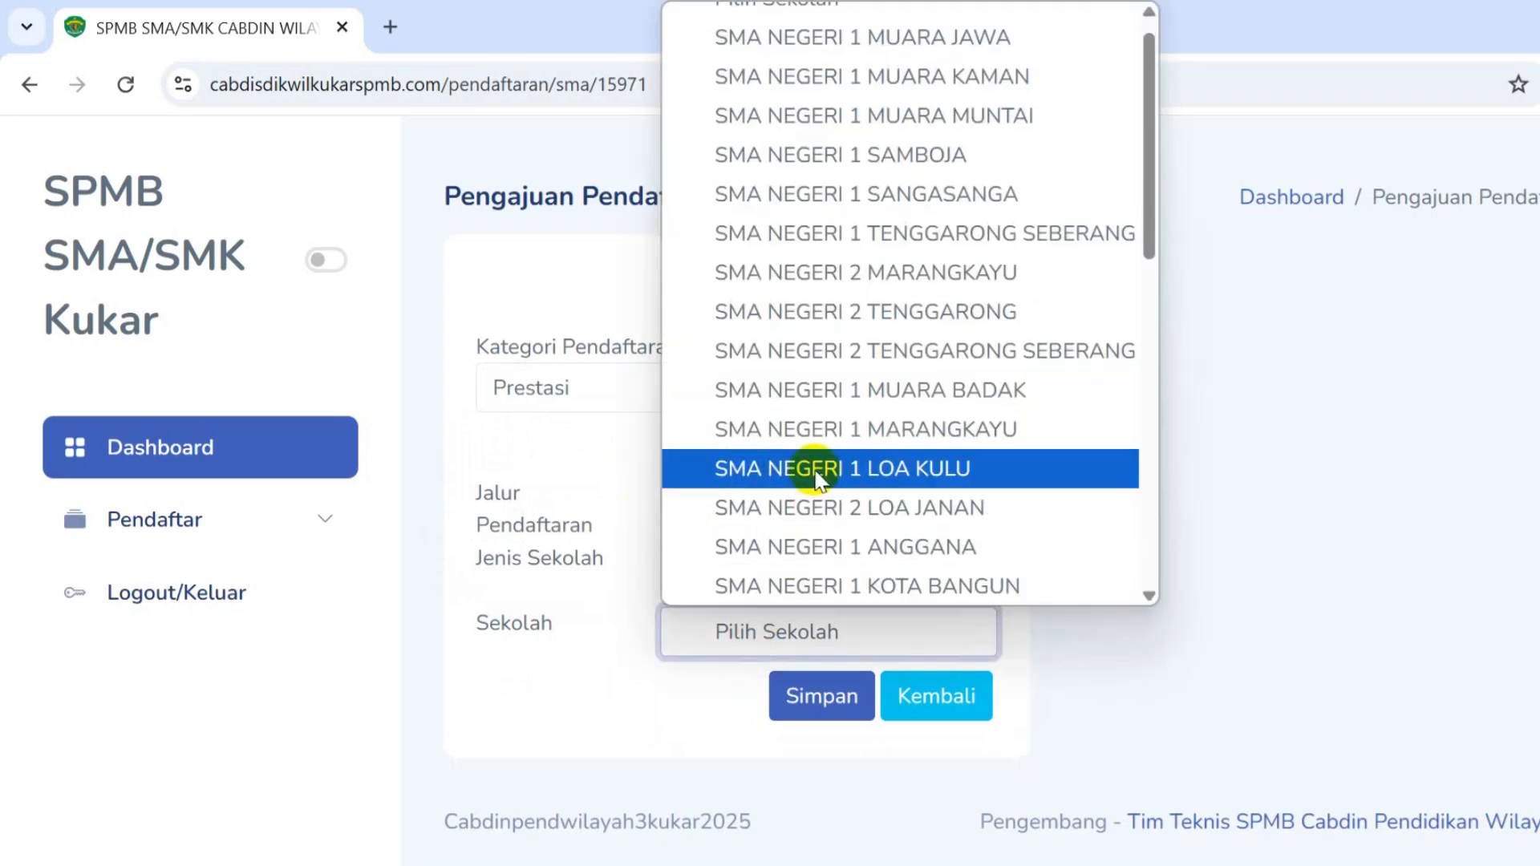
pyautogui.scroll(1, 834, 440)
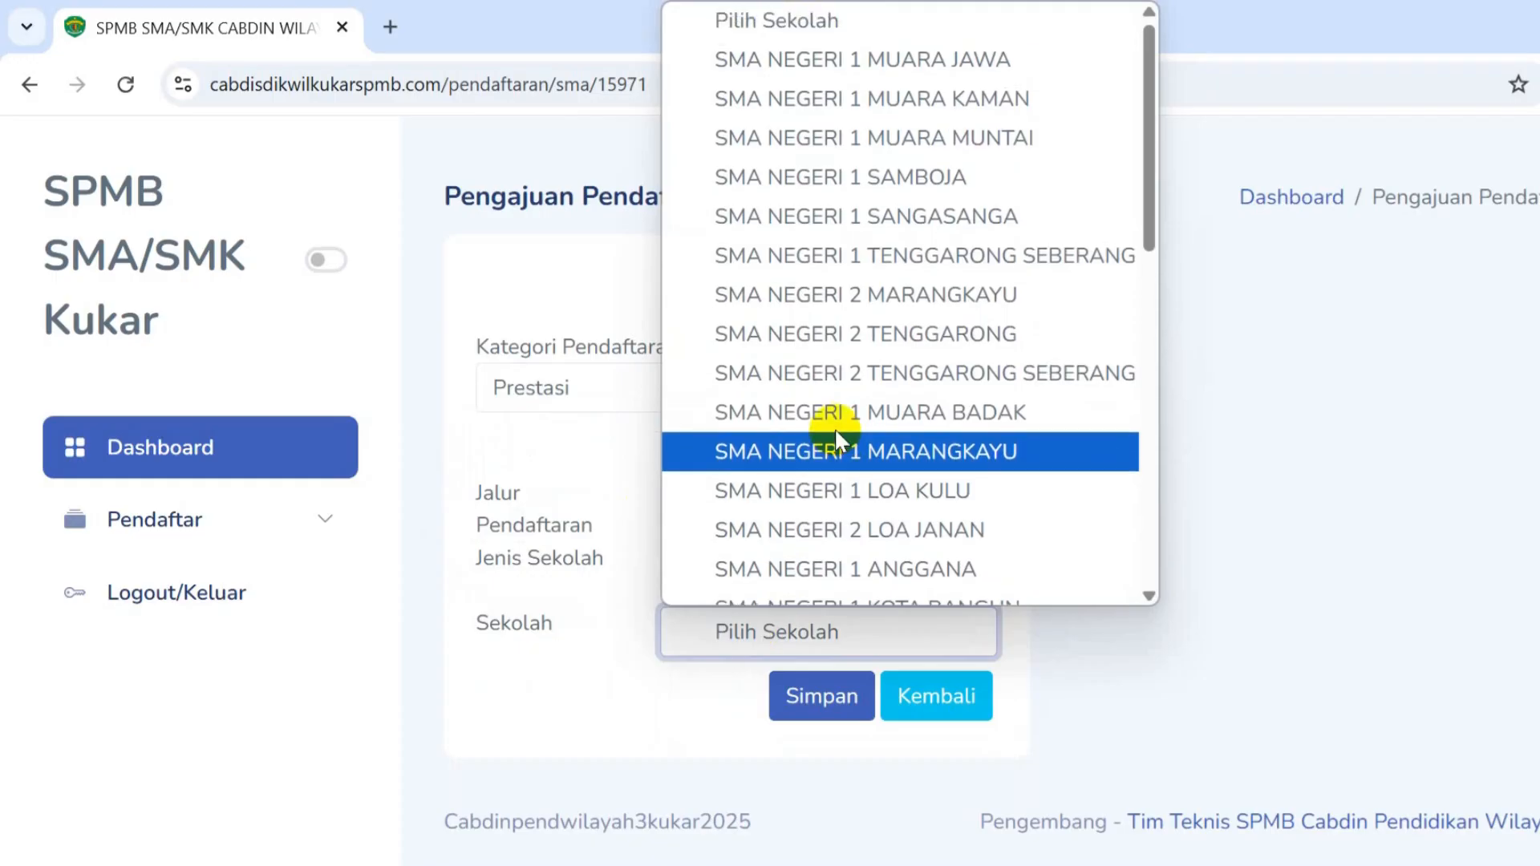
pyautogui.scroll(-3, 842, 417)
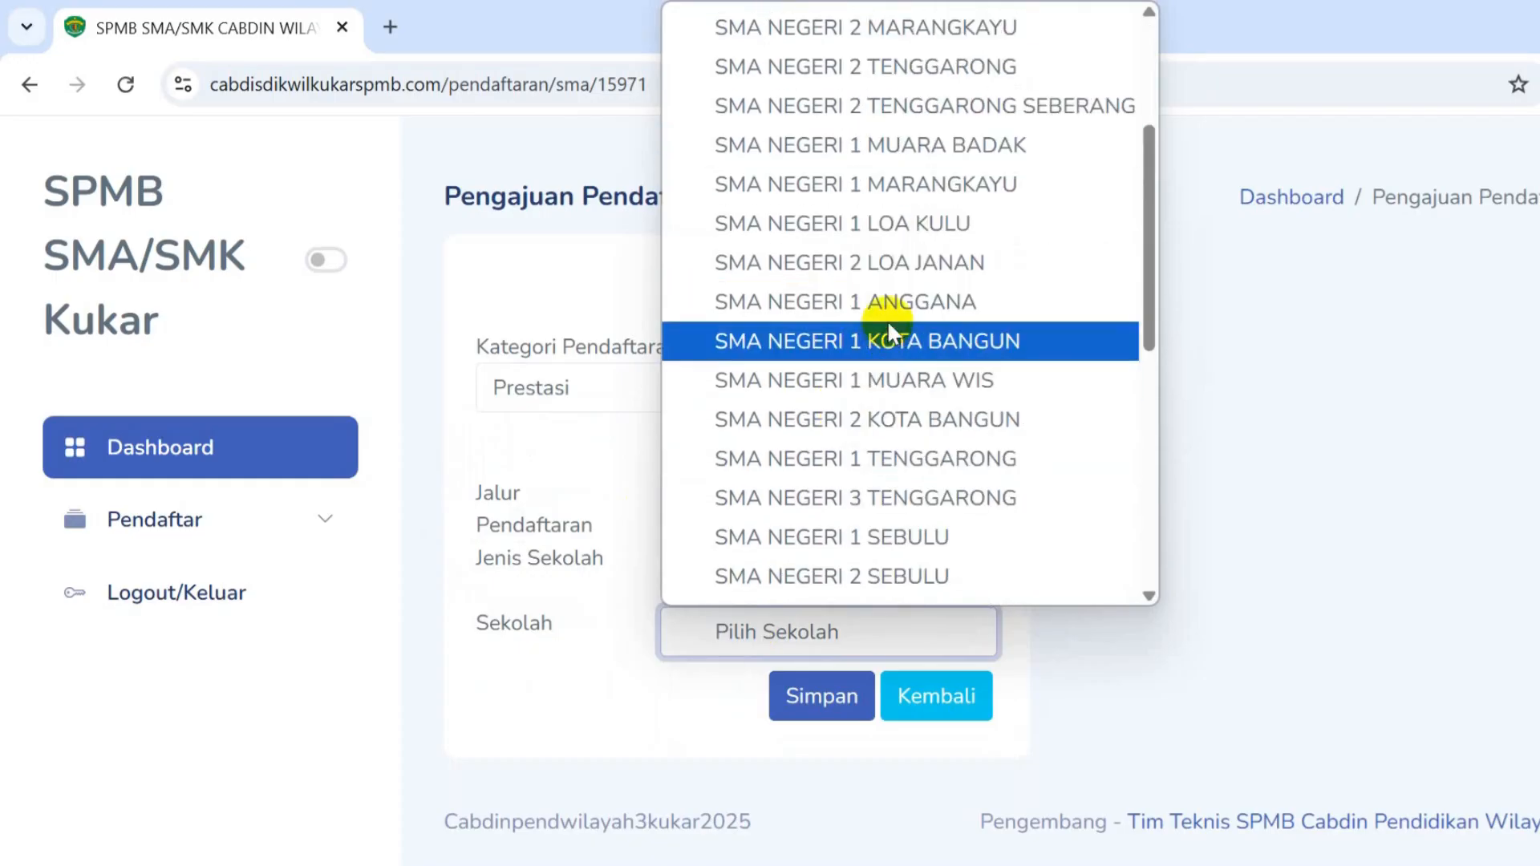
pyautogui.click(890, 452)
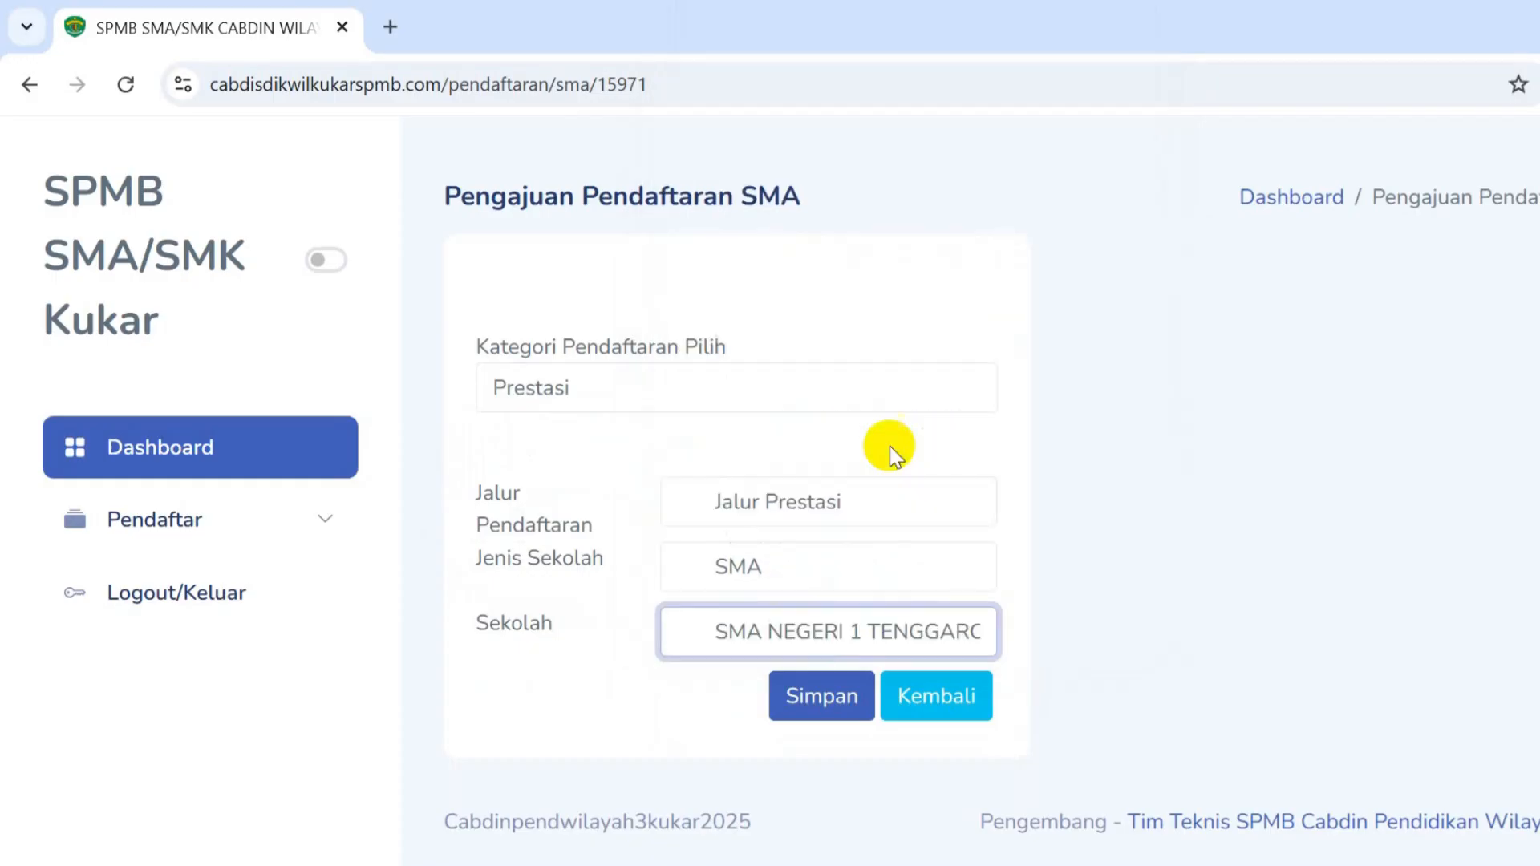
pyautogui.click(838, 698)
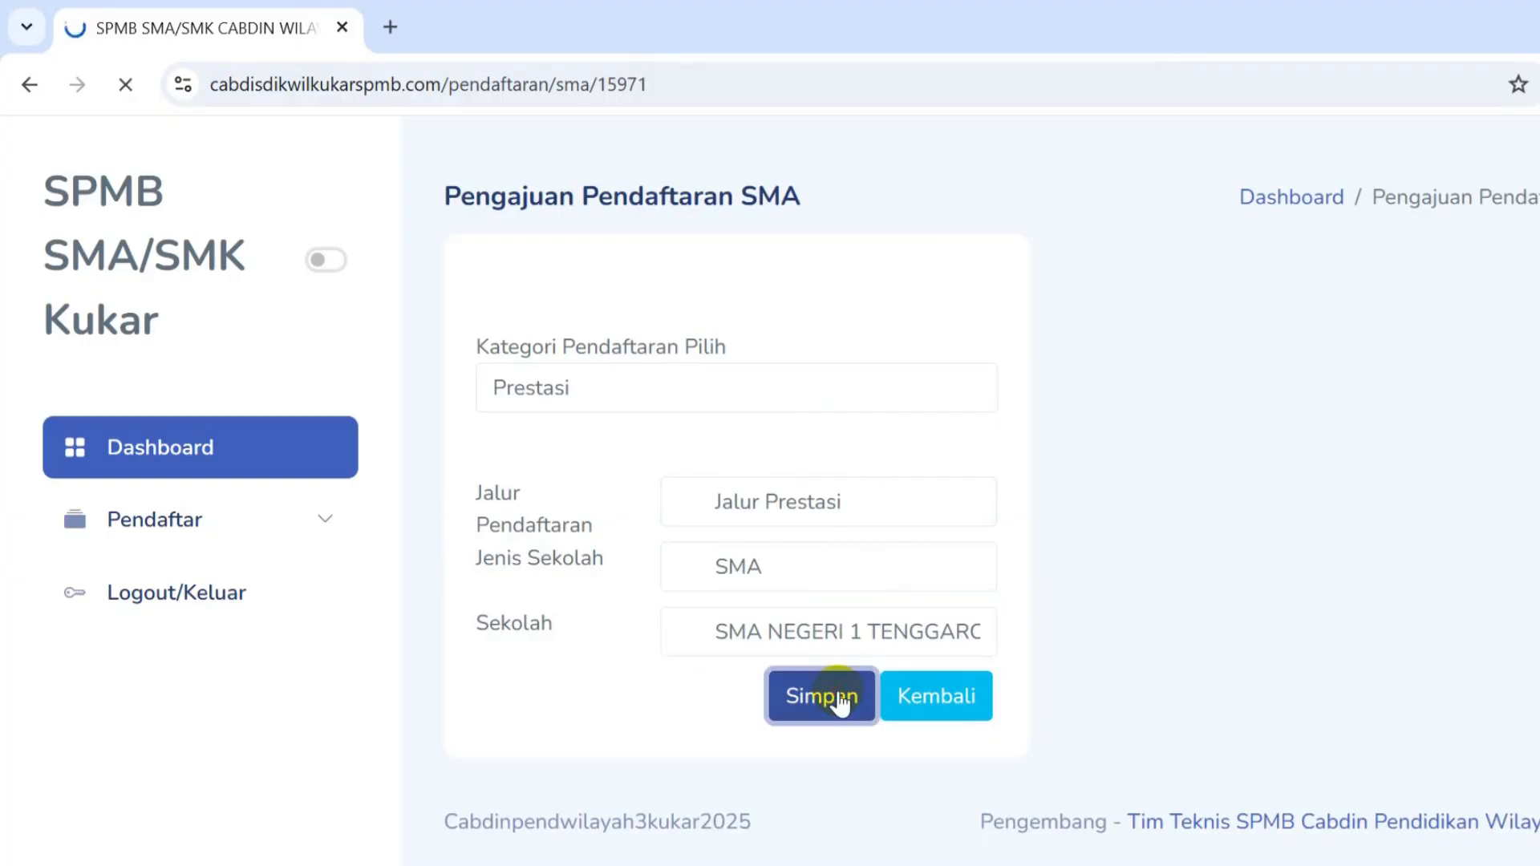
# - Scroll down to the Info Seleksi table with the 97-place quota and six ranked applicants
pyautogui.scroll(-5, 922, 541)
pyautogui.scroll(-15, 933, 533)
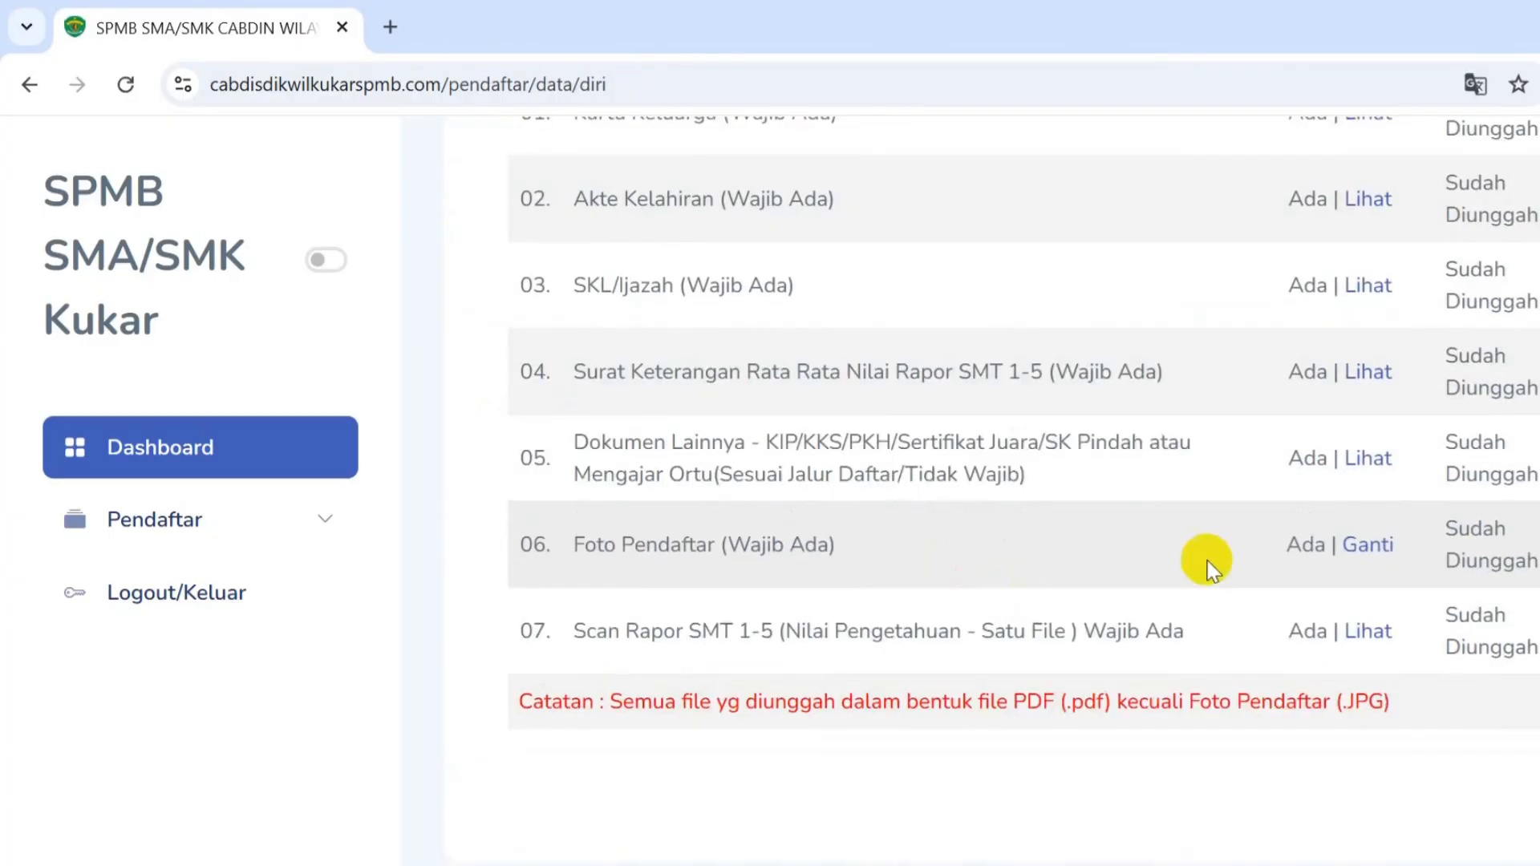
pyautogui.scroll(-5, 1217, 534)
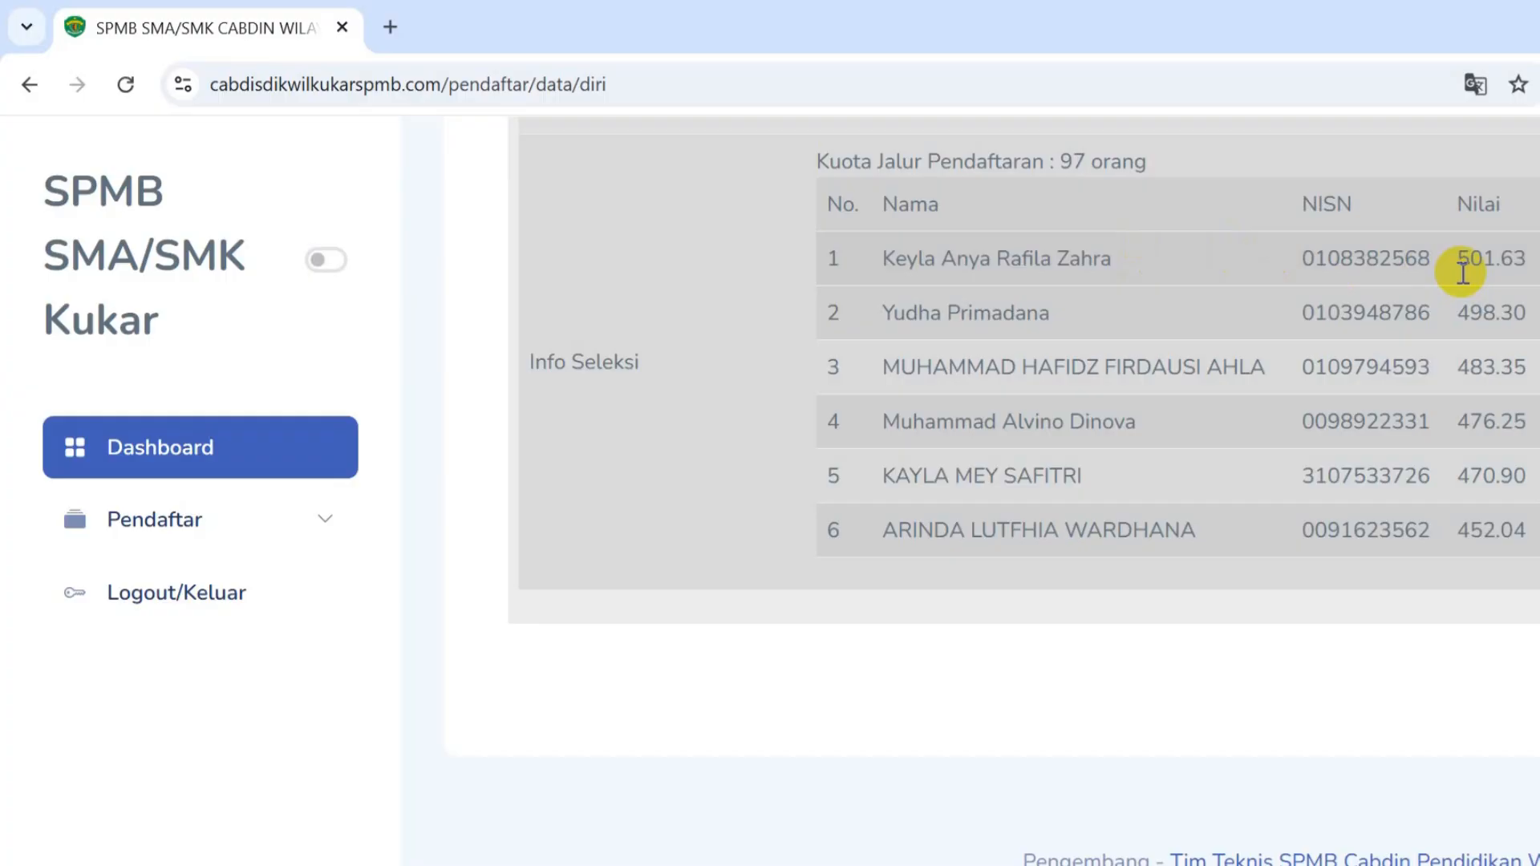
pyautogui.moveTo(822, 263); pyautogui.dragTo(1525, 536)
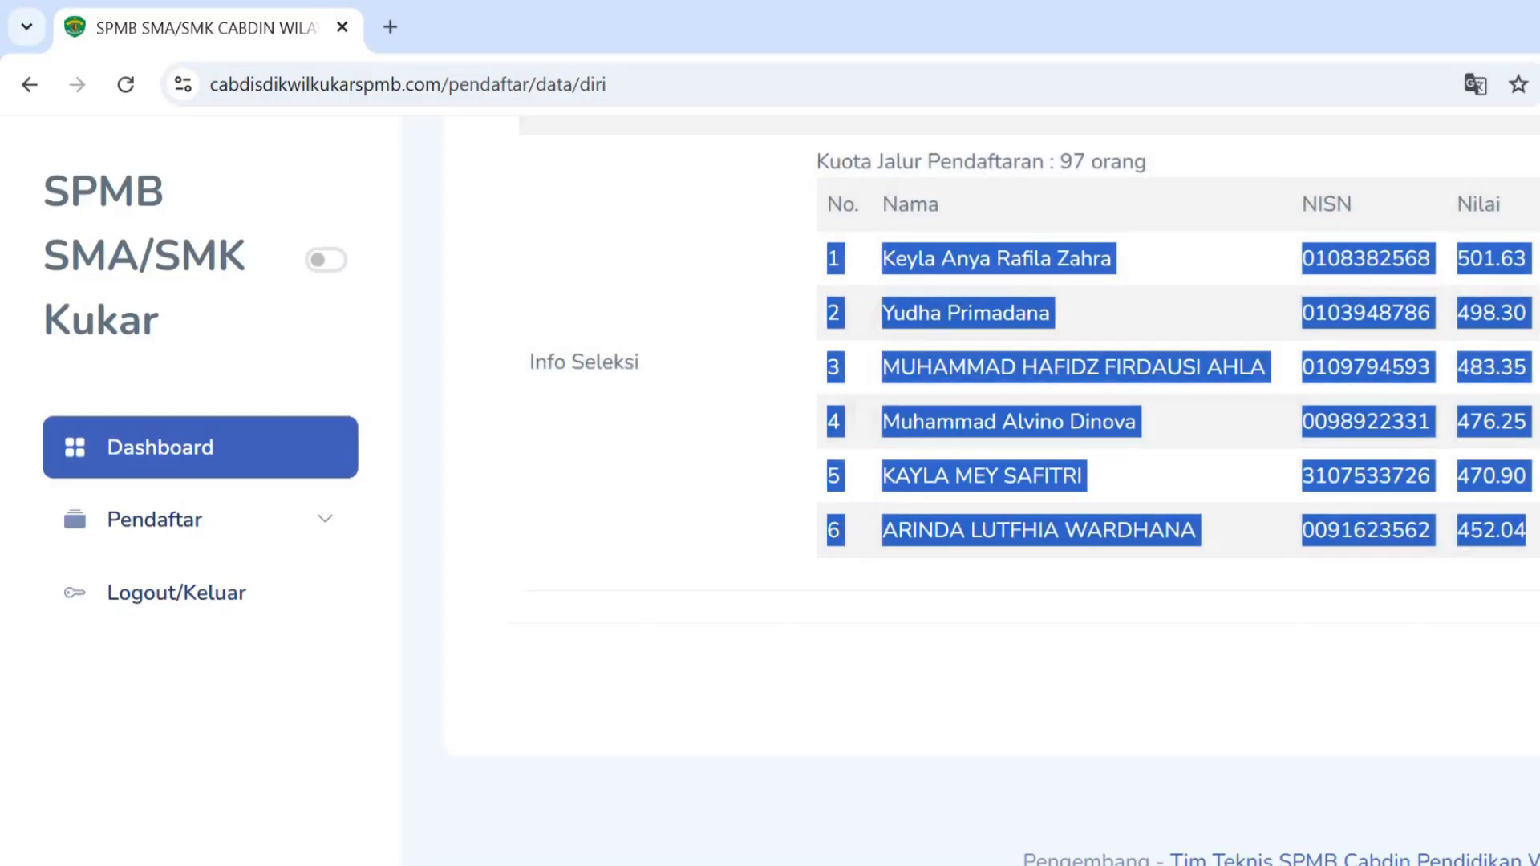
pyautogui.click(1526, 361)
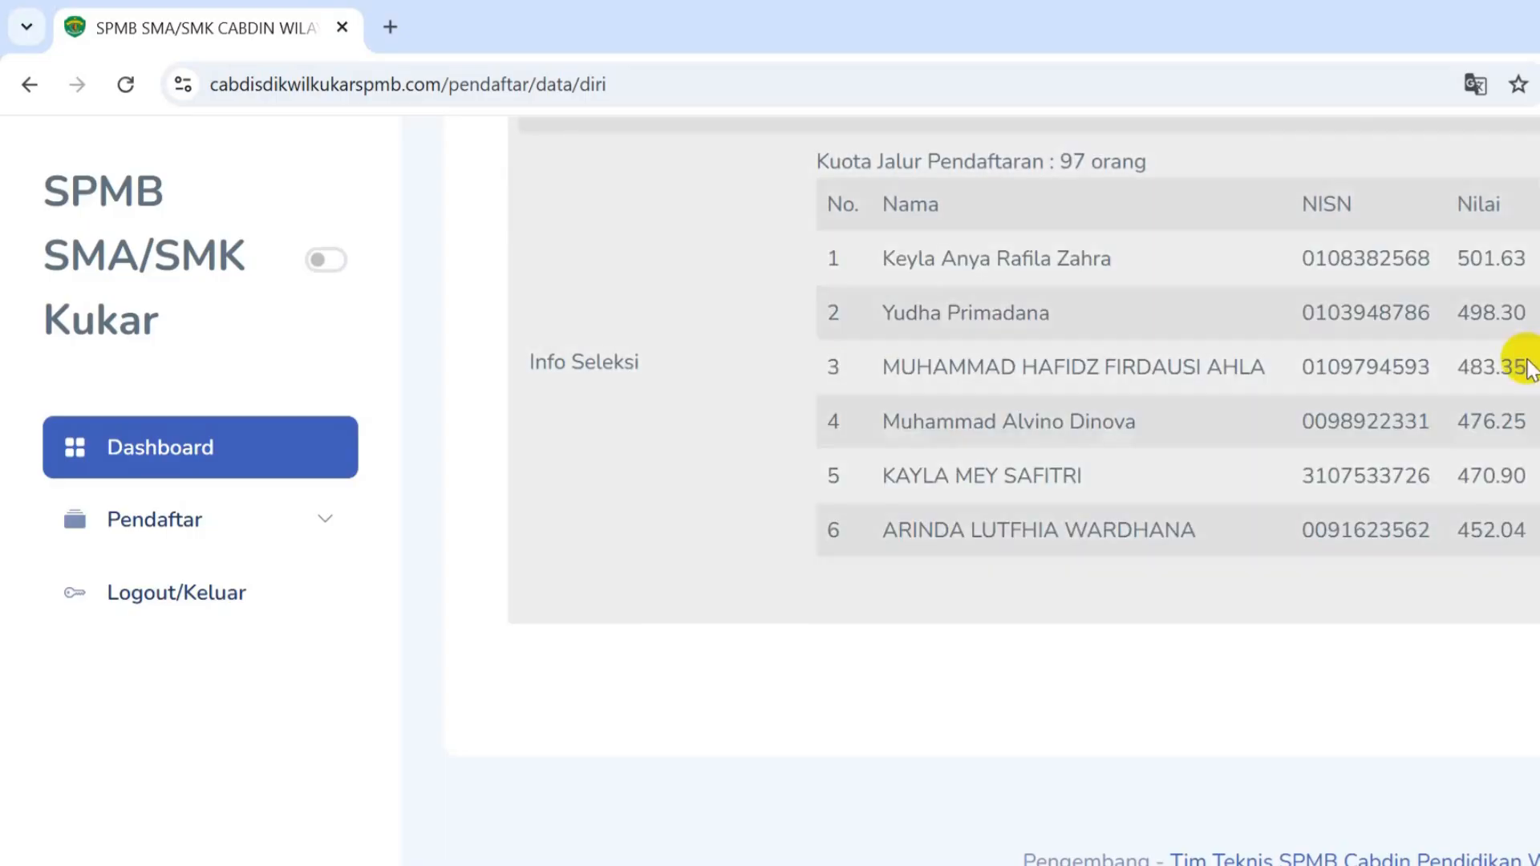
pyautogui.moveTo(821, 253); pyautogui.dragTo(1536, 426)
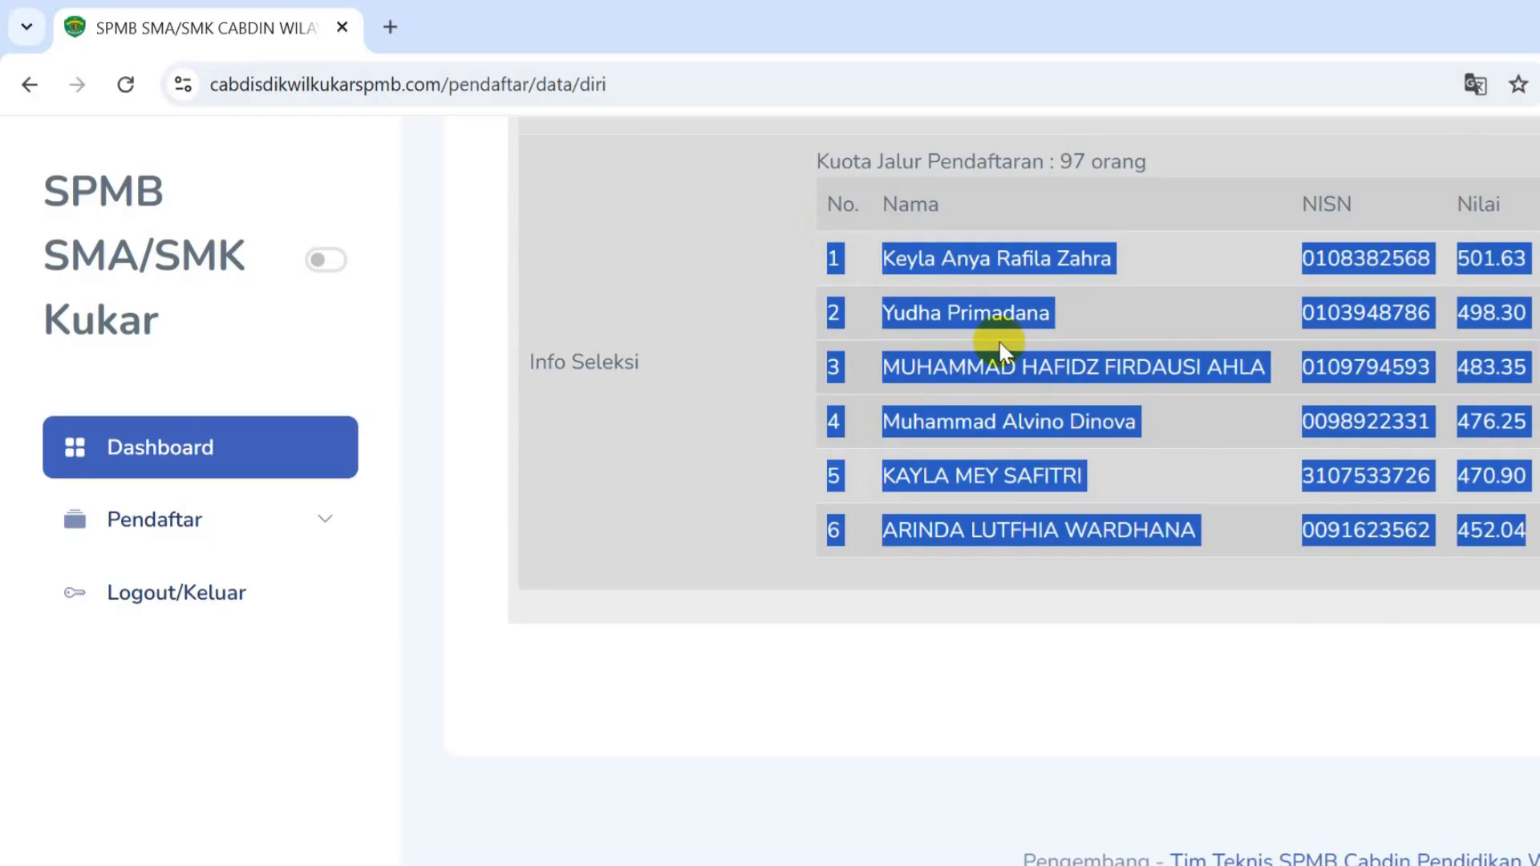
pyautogui.scroll(1, 946, 343)
pyautogui.scroll(2, 947, 345)
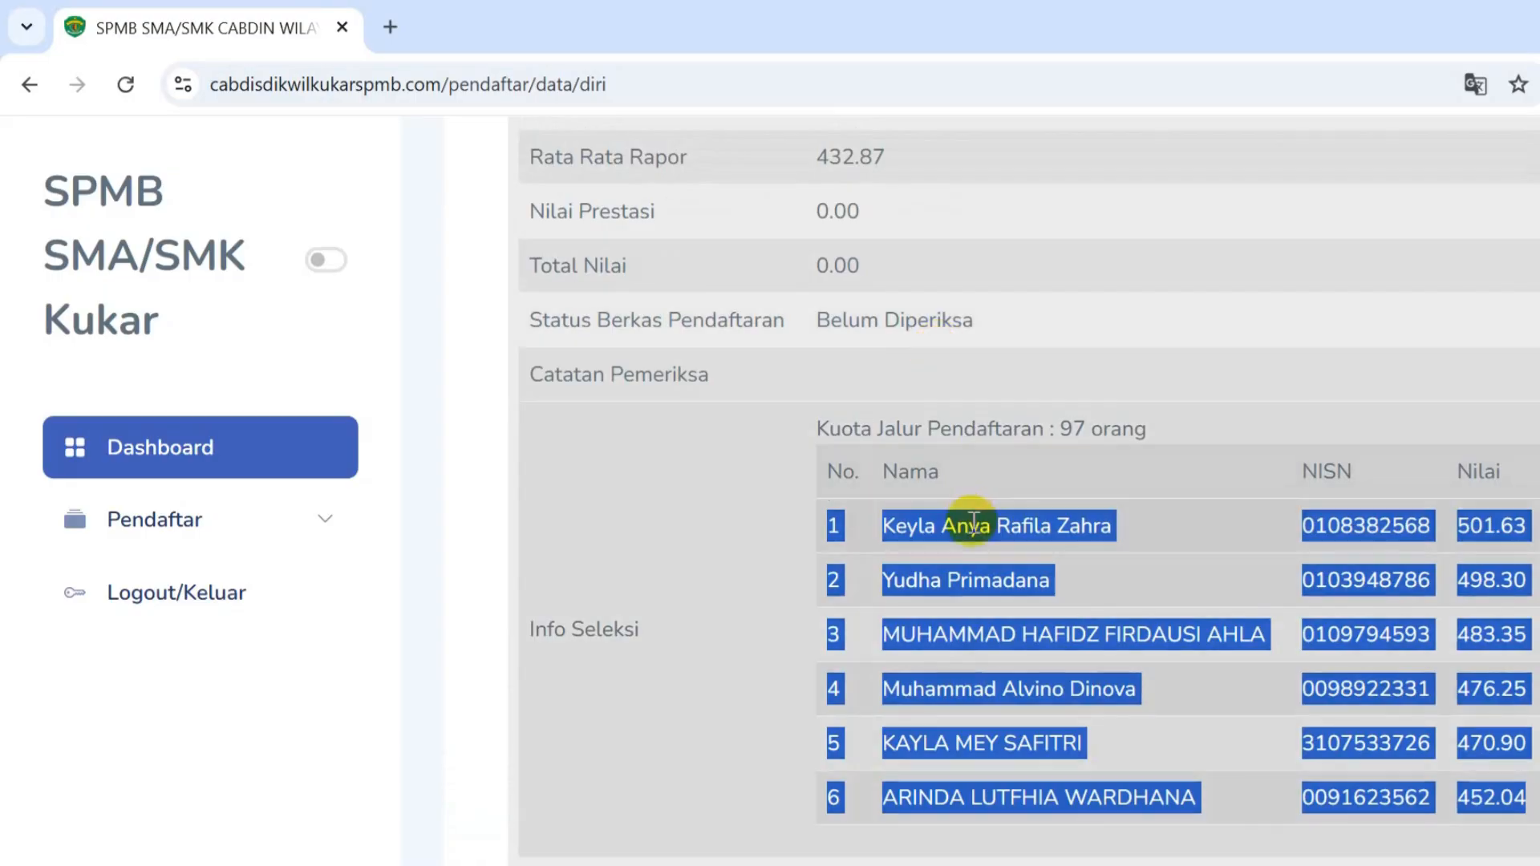
pyautogui.click(924, 530)
pyautogui.moveTo(830, 522); pyautogui.dragTo(1516, 802)
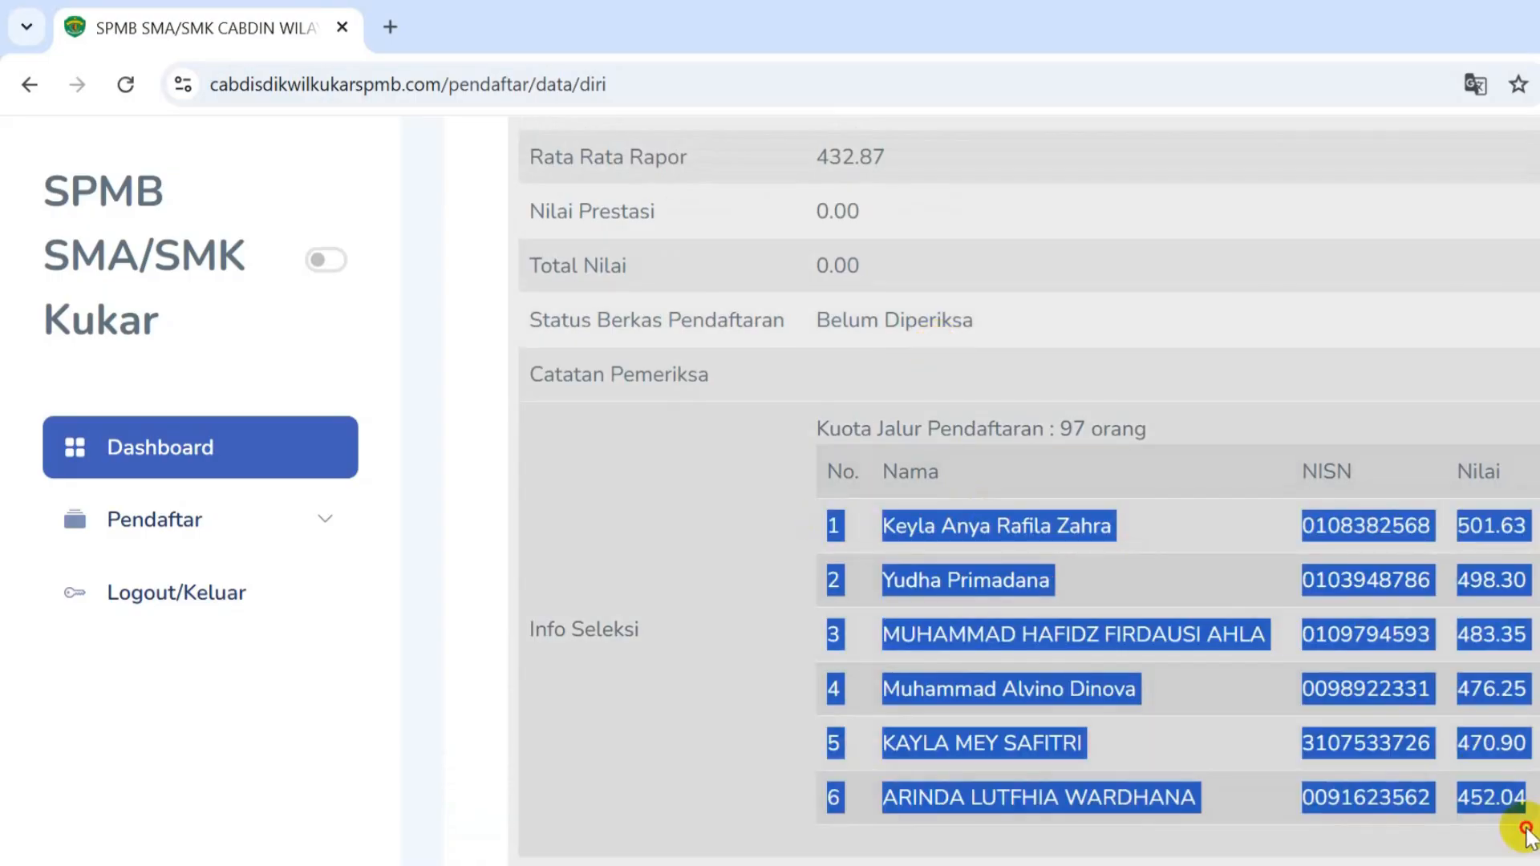
pyautogui.scroll(-2, 892, 736)
pyautogui.scroll(12, 922, 588)
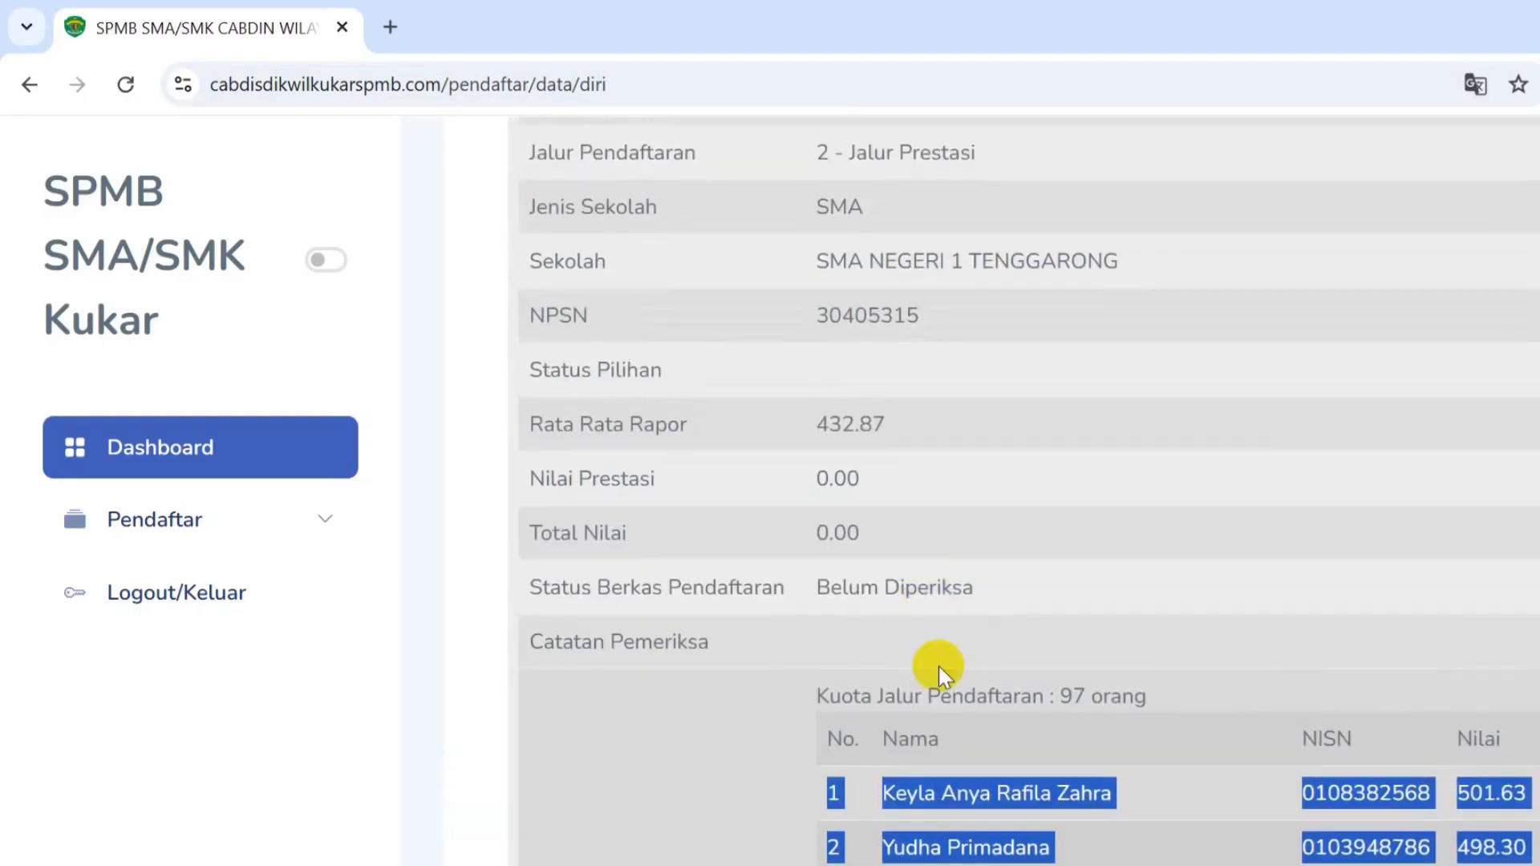
pyautogui.scroll(13, 884, 570)
pyautogui.scroll(-3, 888, 571)
pyautogui.scroll(12, 890, 571)
pyautogui.scroll(5, 893, 569)
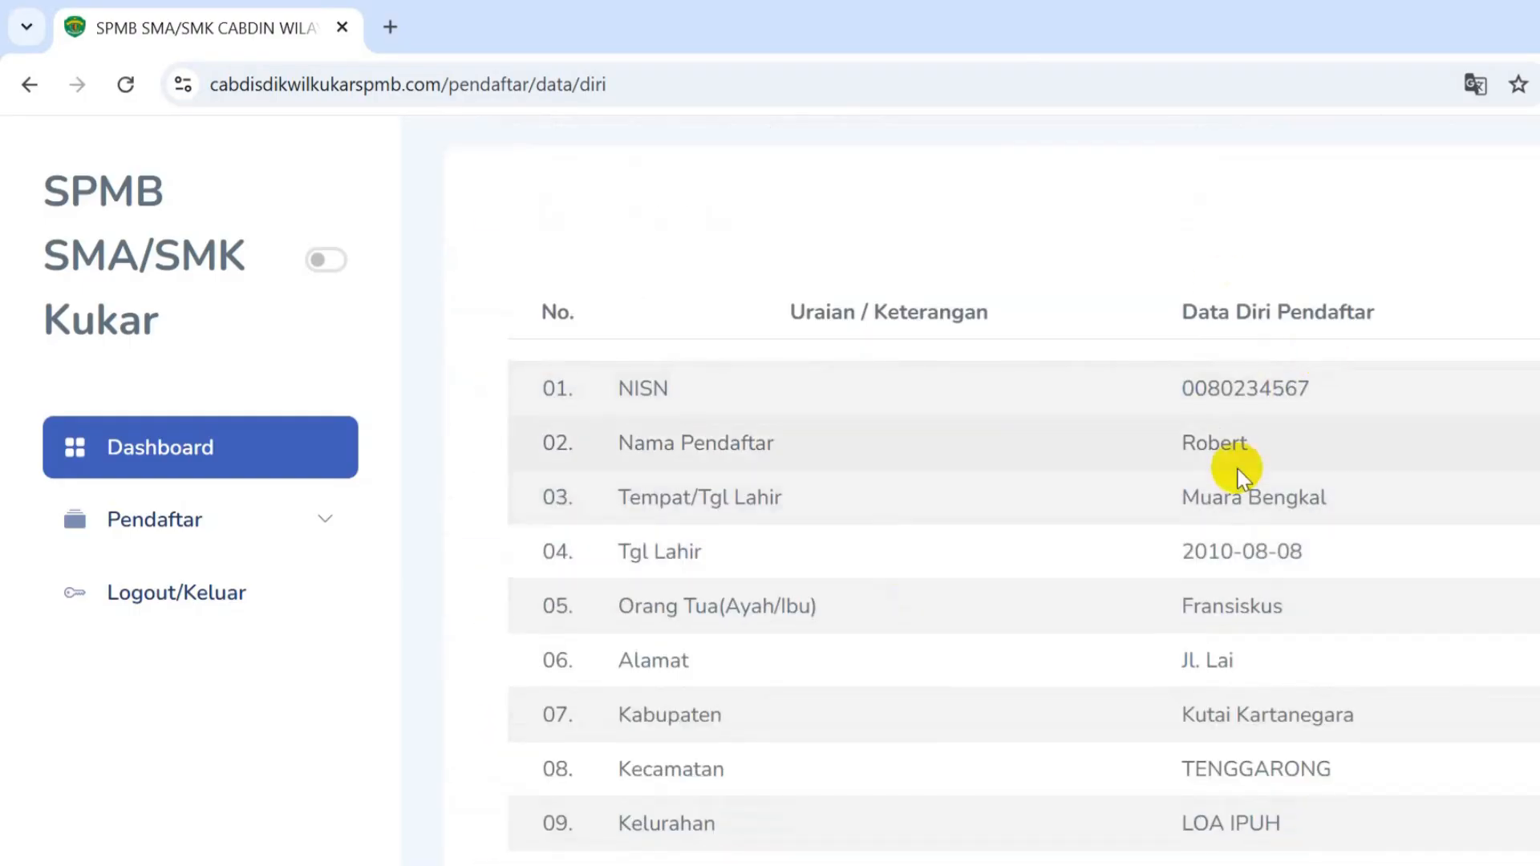
pyautogui.scroll(-15, 1241, 495)
pyautogui.scroll(-15, 1227, 573)
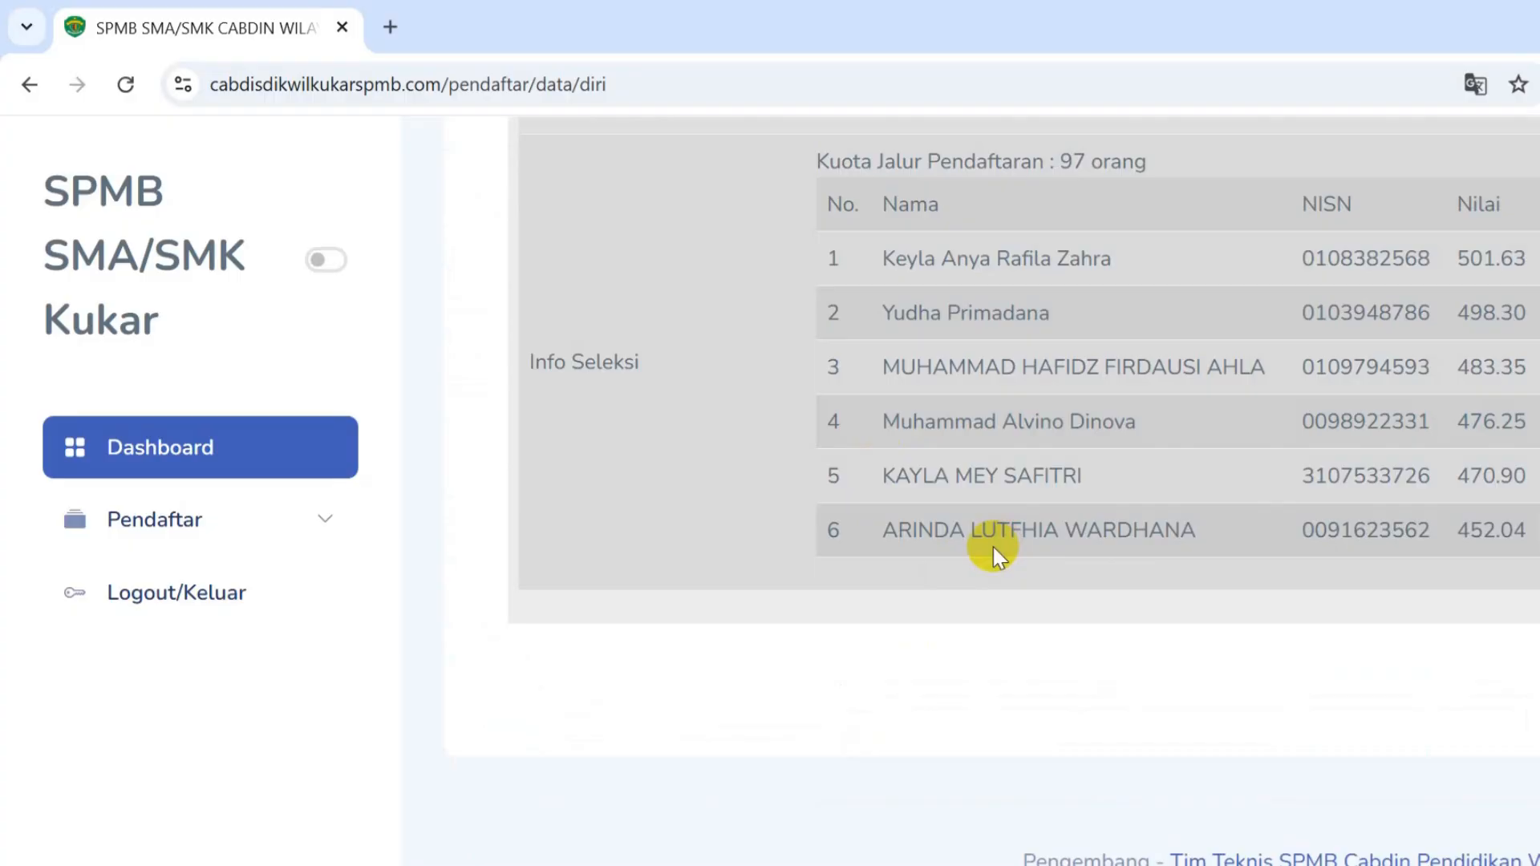
pyautogui.scroll(5, 993, 547)
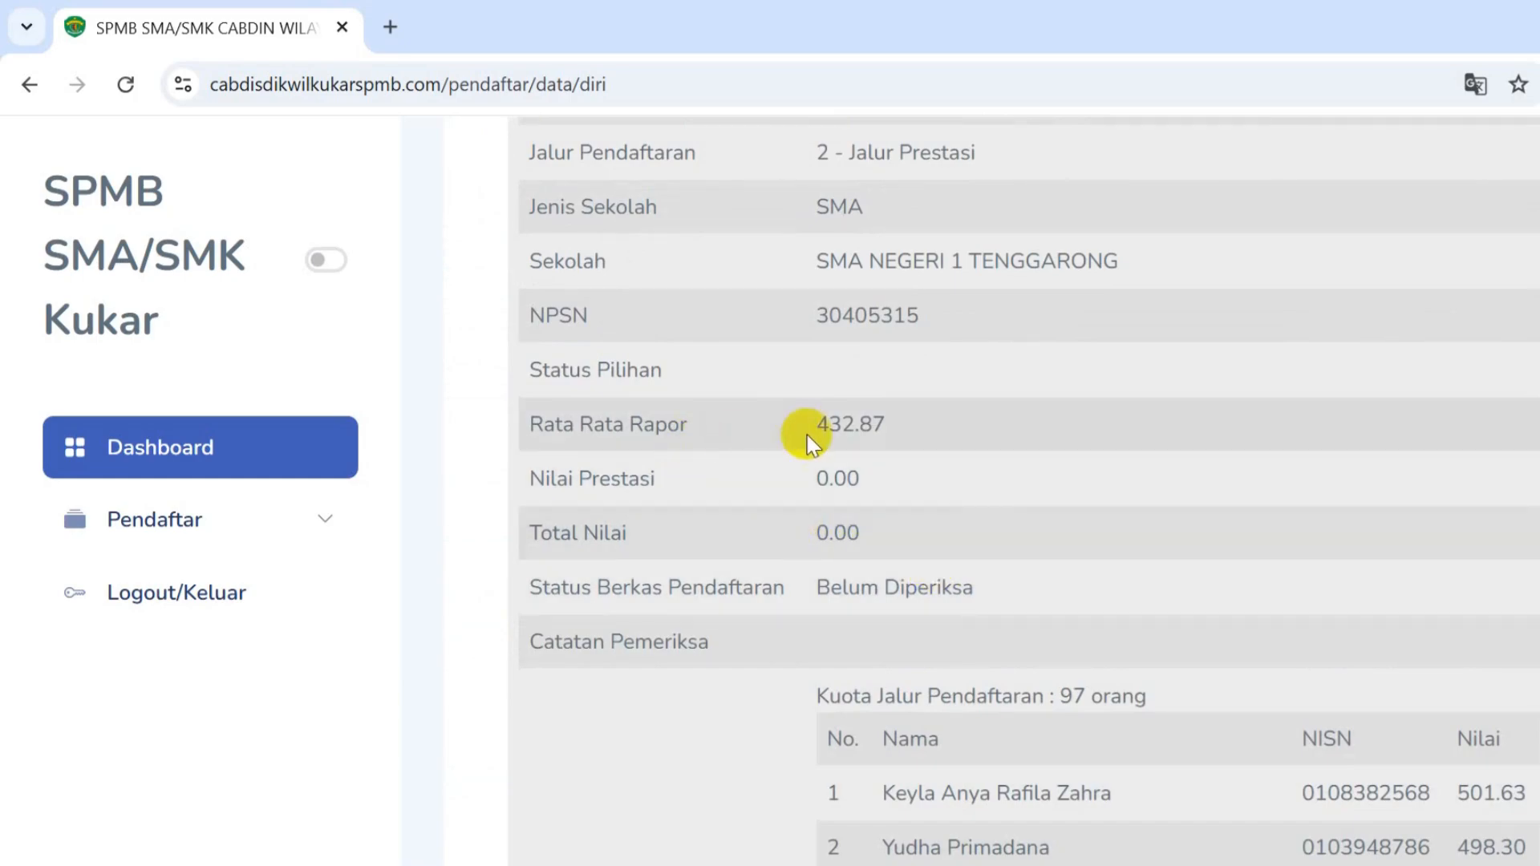
pyautogui.moveTo(989, 594); pyautogui.dragTo(807, 594)
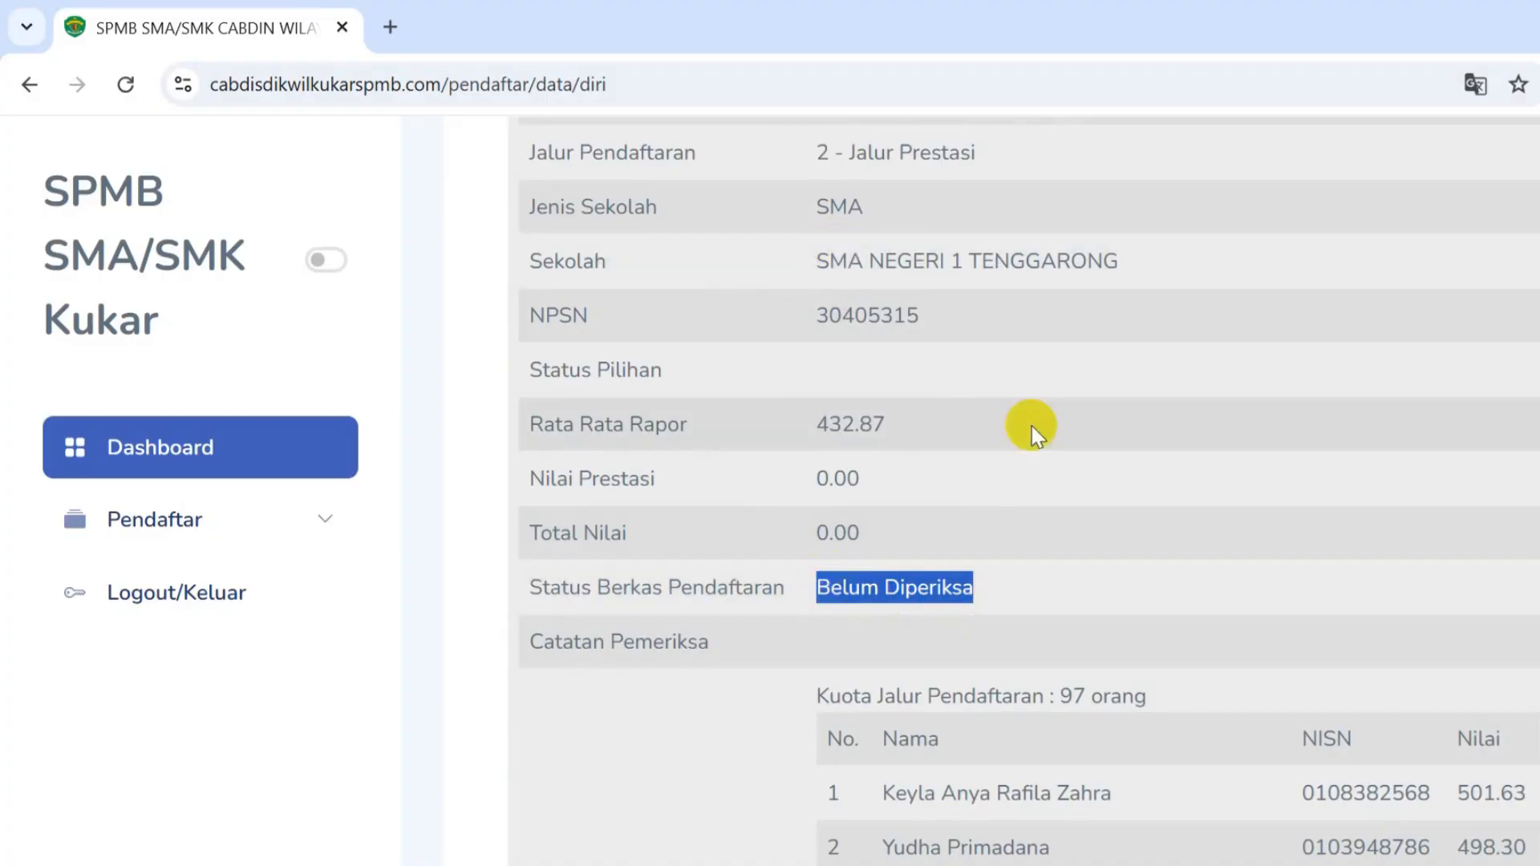
pyautogui.scroll(-3, 976, 629)
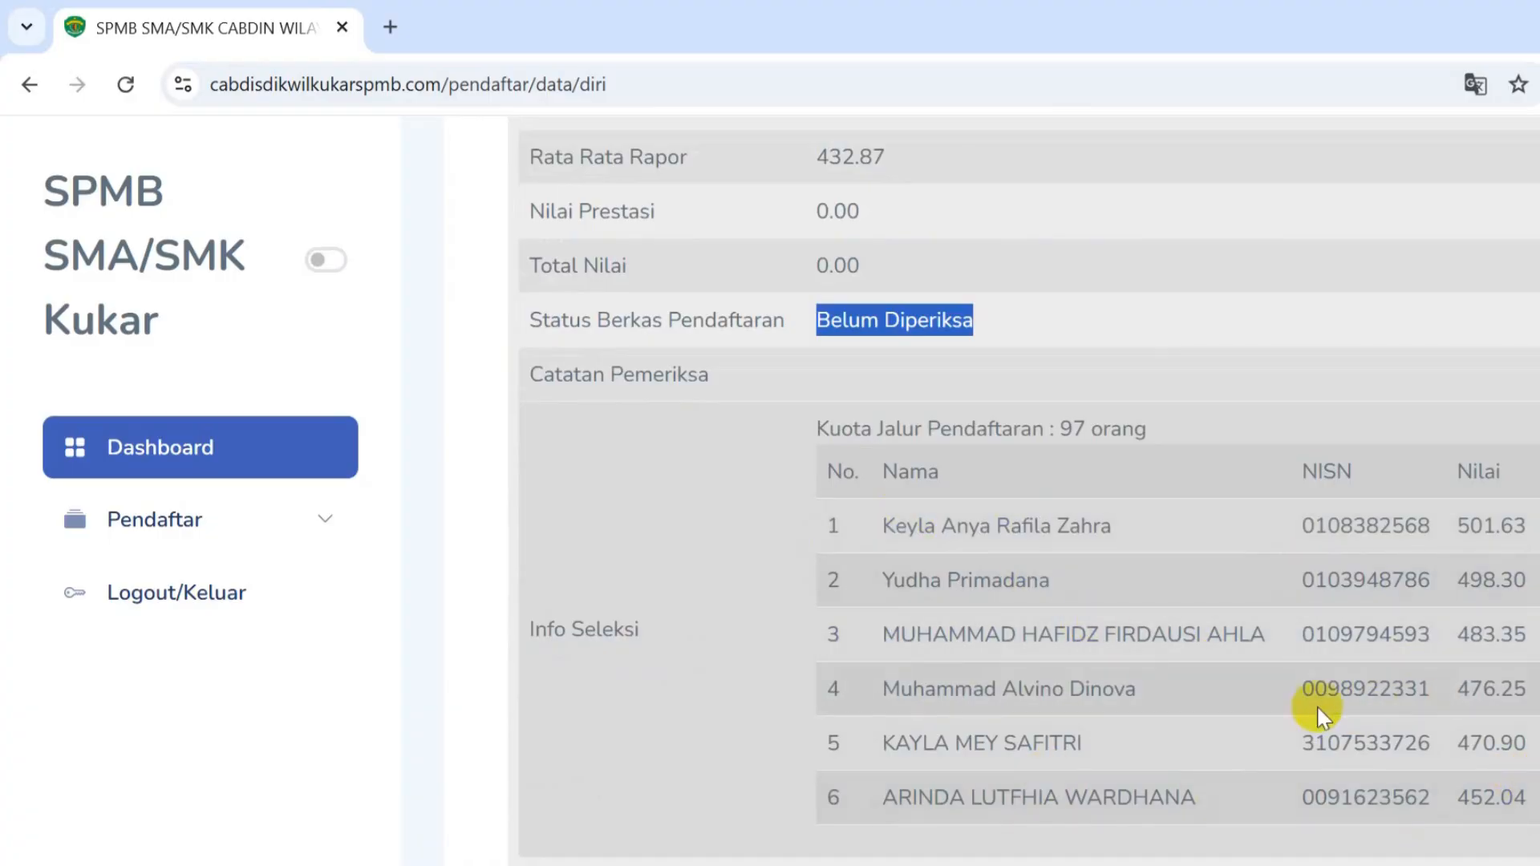
pyautogui.scroll(3, 1319, 714)
pyautogui.click(993, 588)
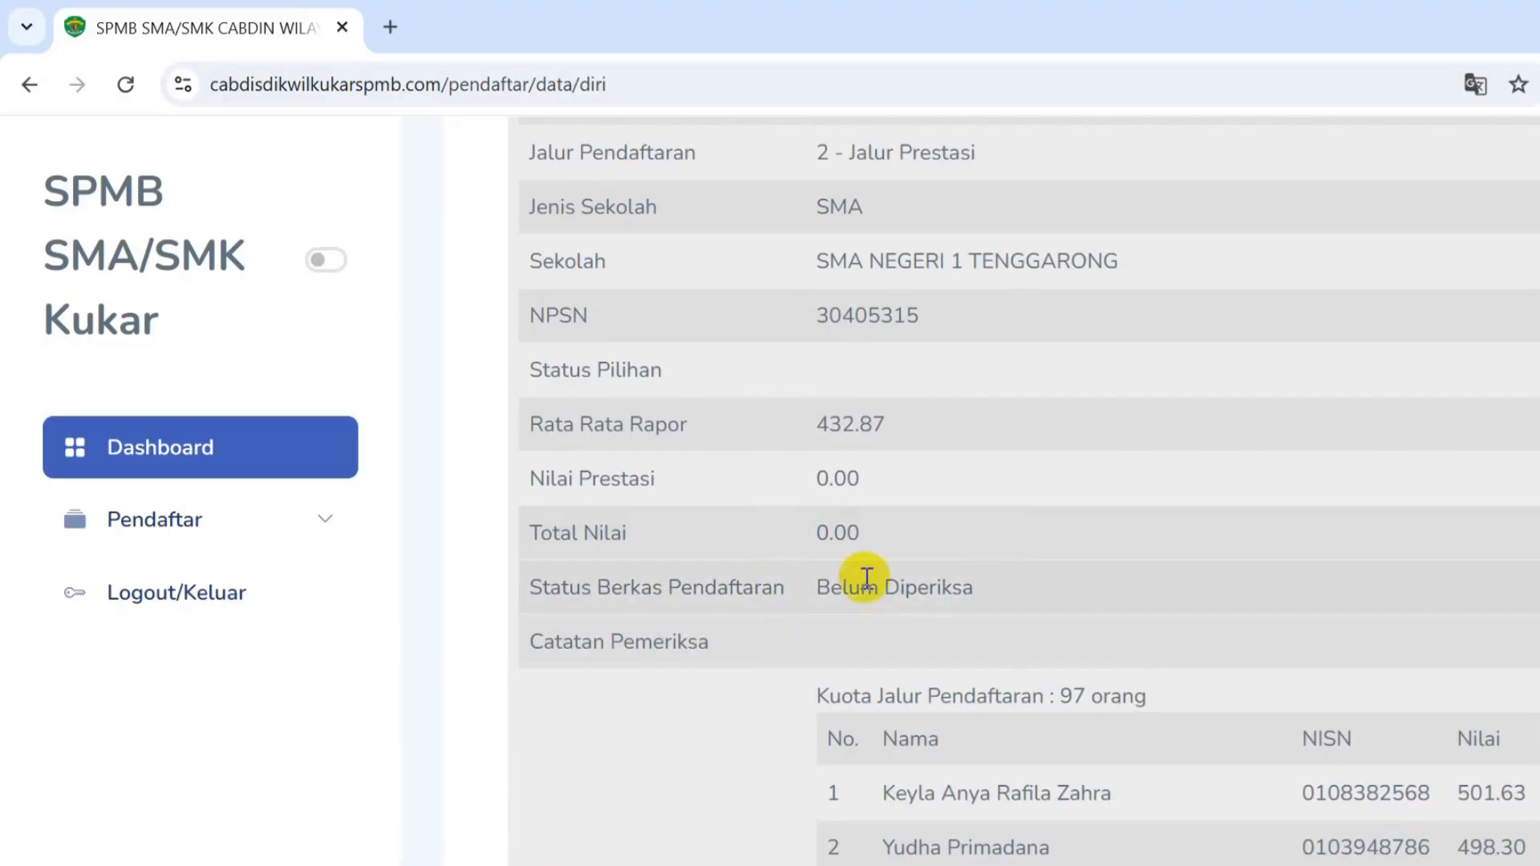
pyautogui.moveTo(993, 582); pyautogui.dragTo(794, 595)
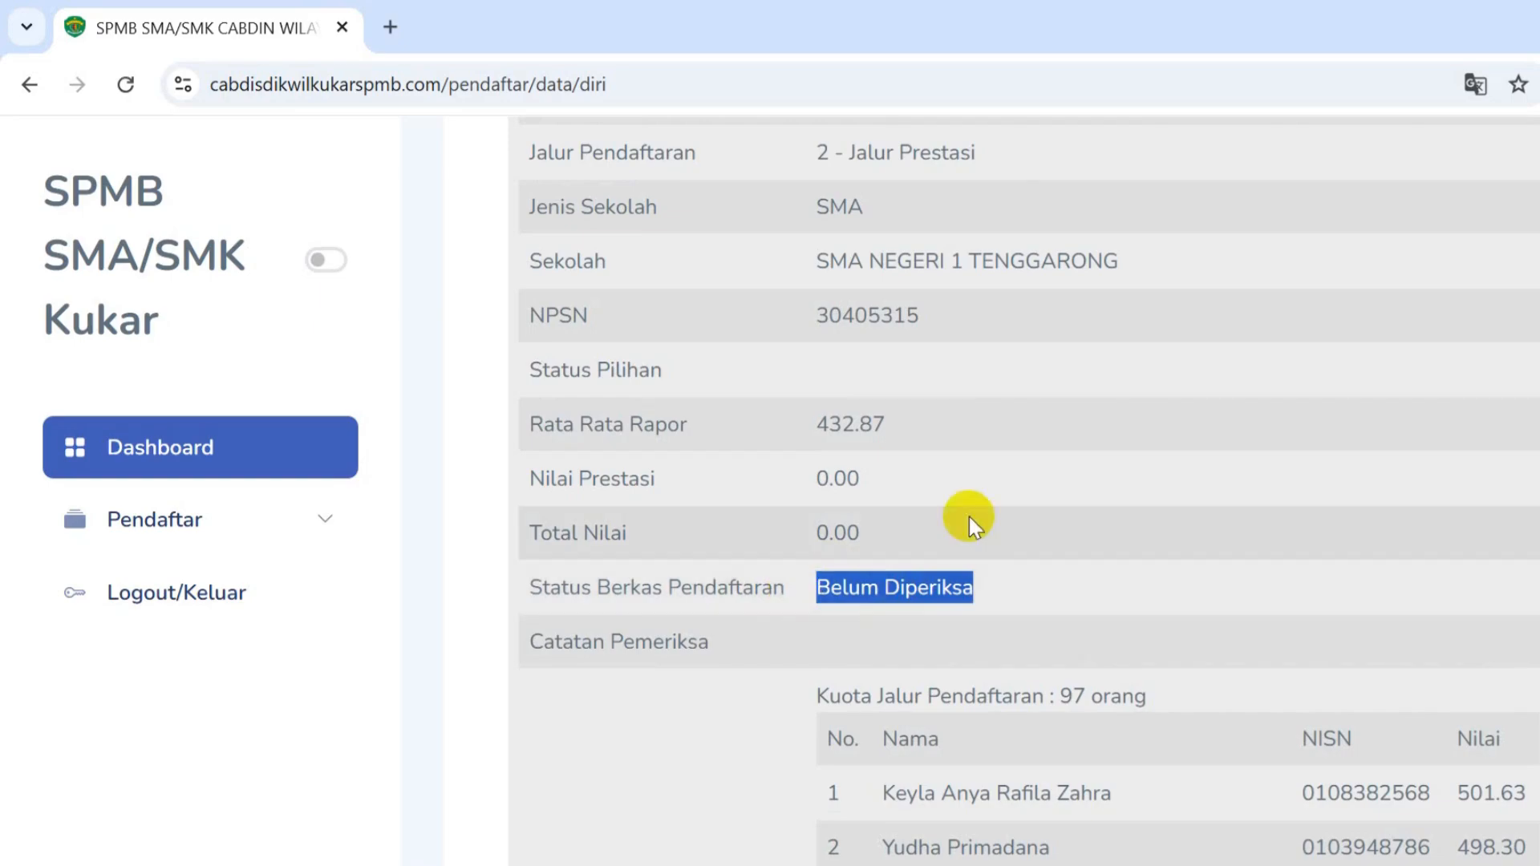
pyautogui.scroll(-2, 970, 521)
pyautogui.scroll(5, 971, 517)
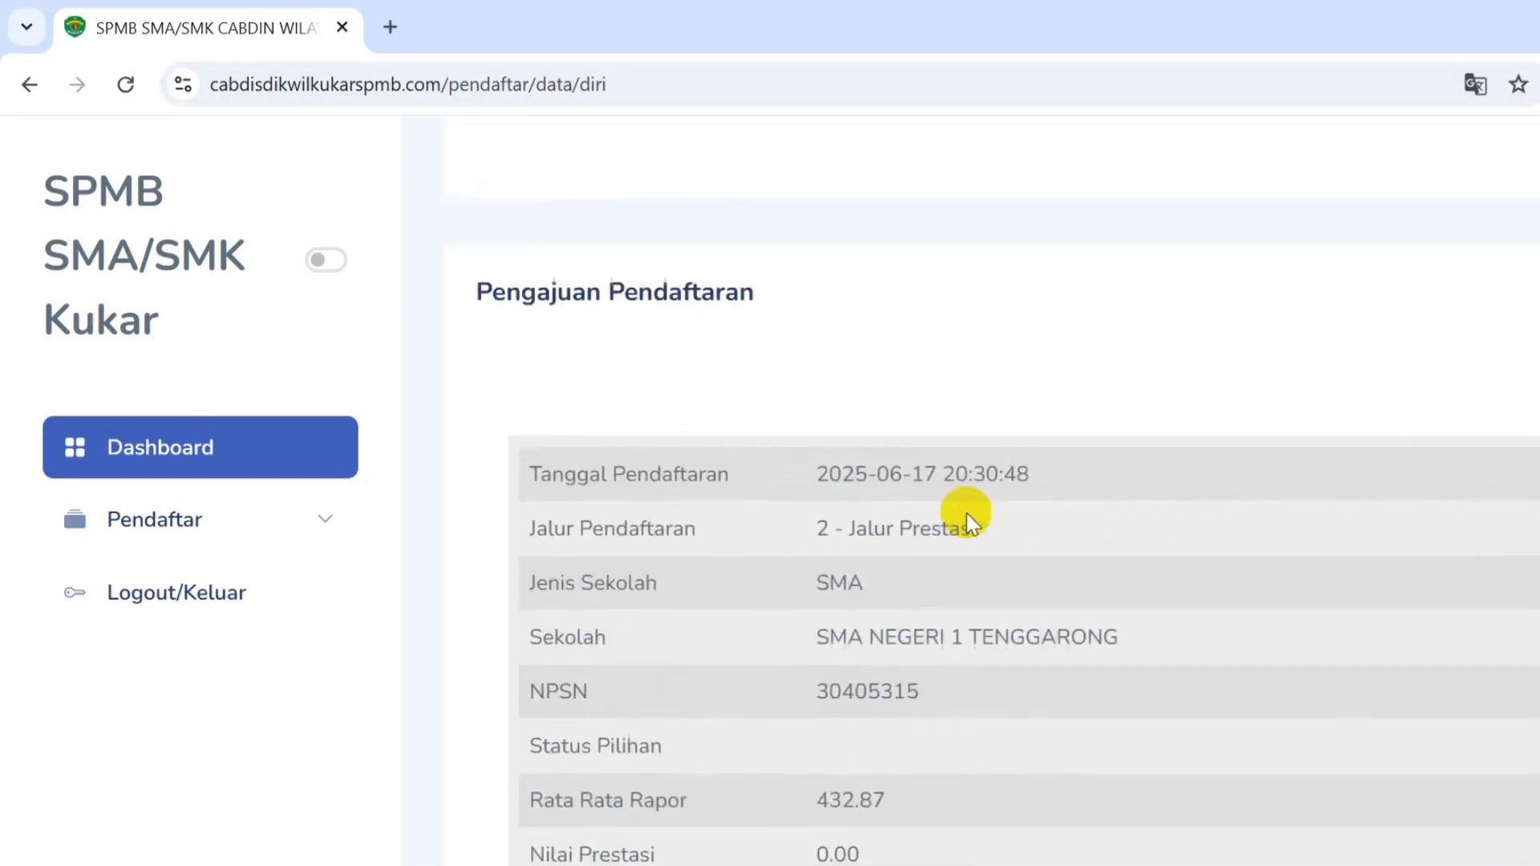
pyautogui.scroll(-5, 963, 515)
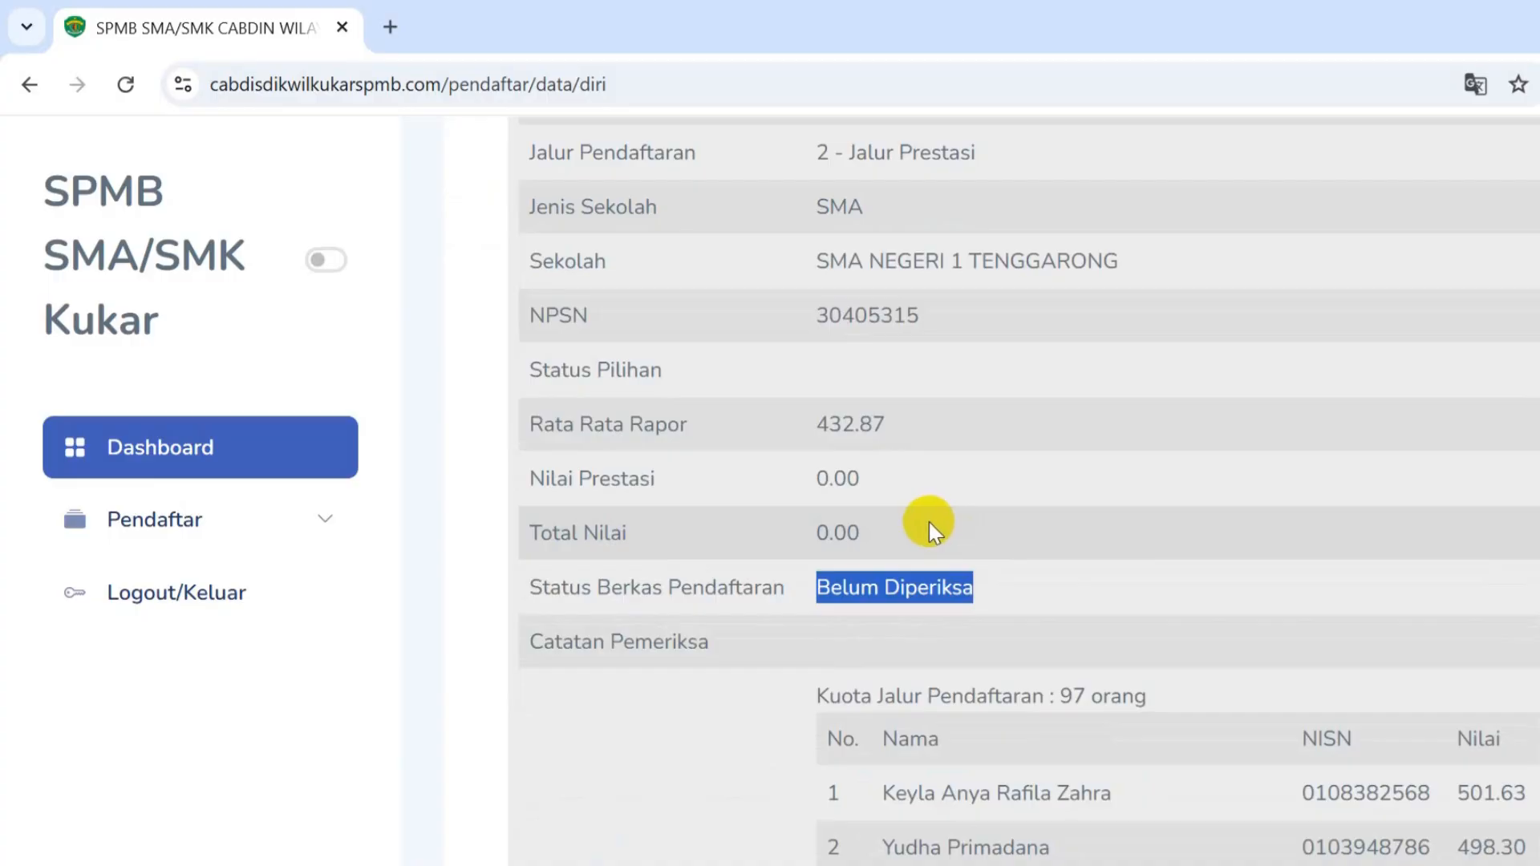